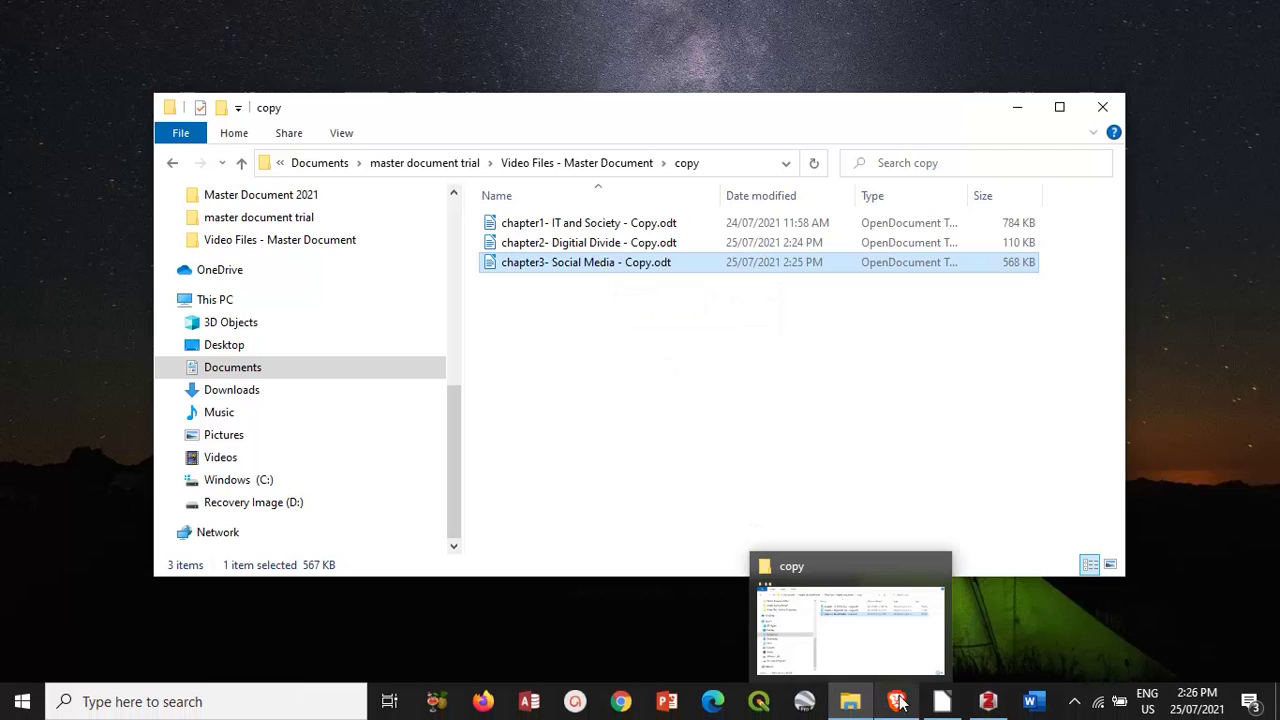
Open chapter1- IT and Society - Copy.odt from the copy folder in Writer.
click(600, 228)
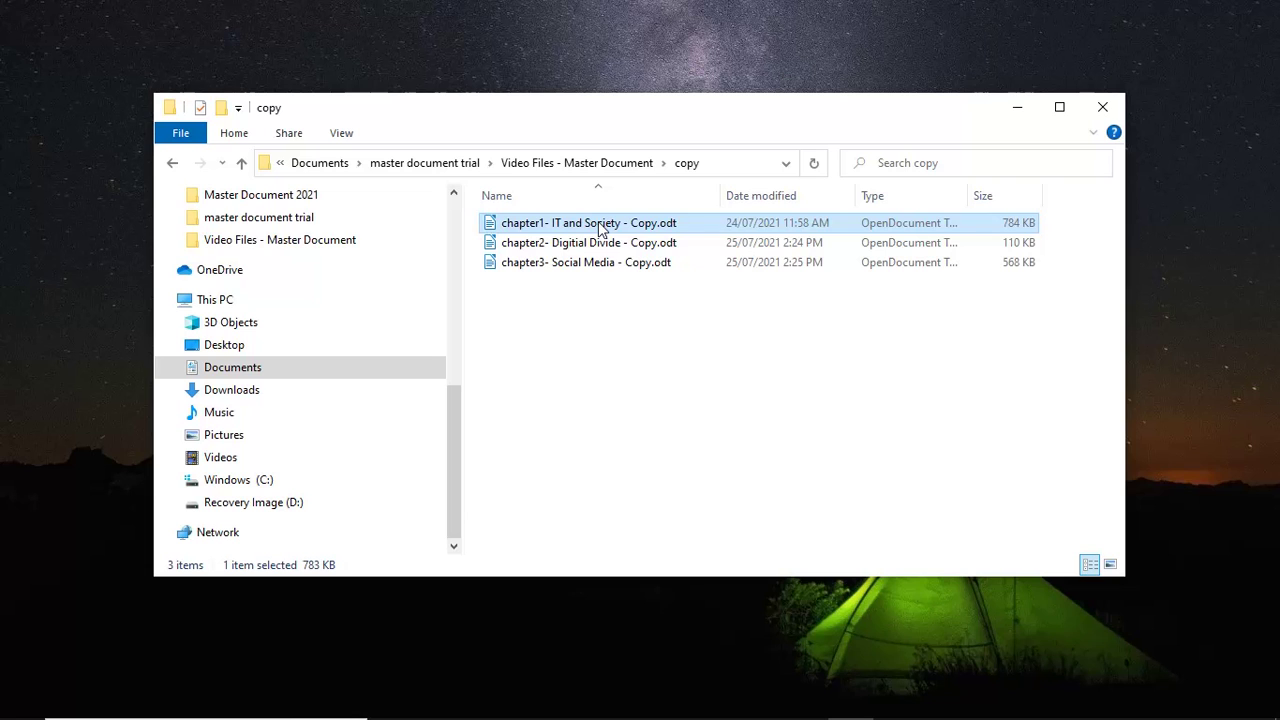
double_click(600, 228)
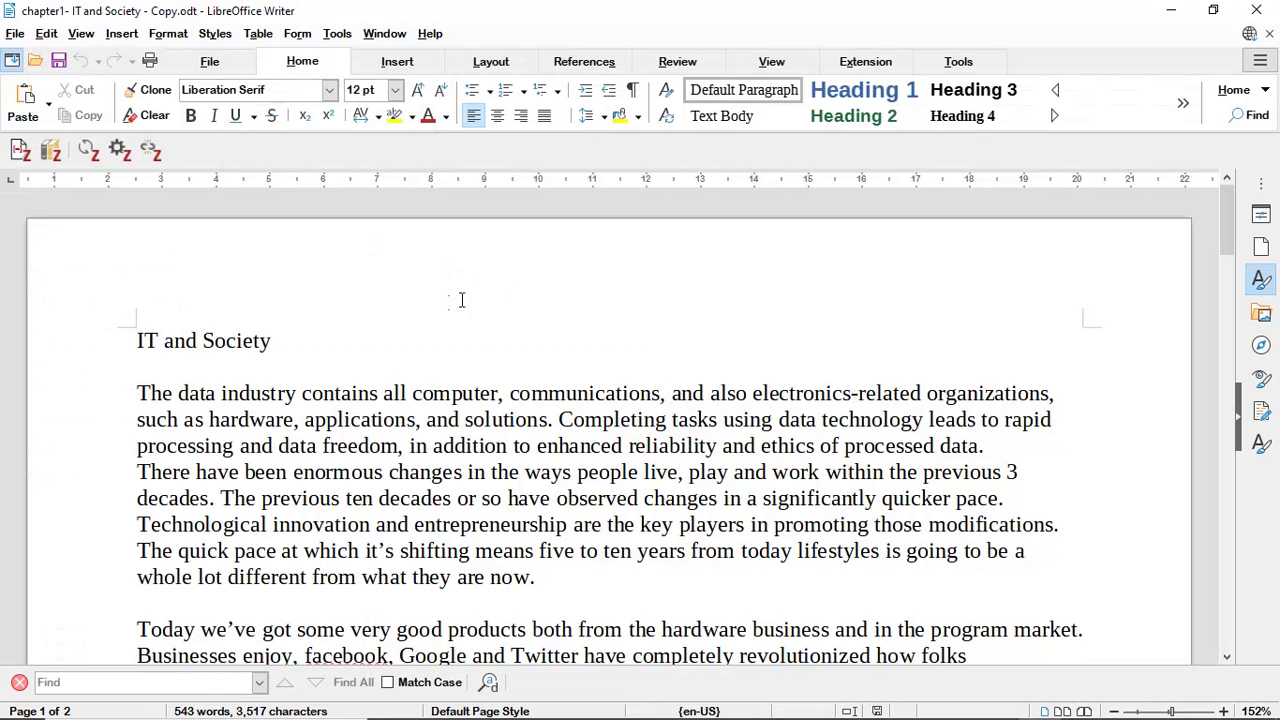
Apply the Heading 1 style to the IT and Society title.
scroll(423, 325, down, 3)
scroll(423, 328, up, 3)
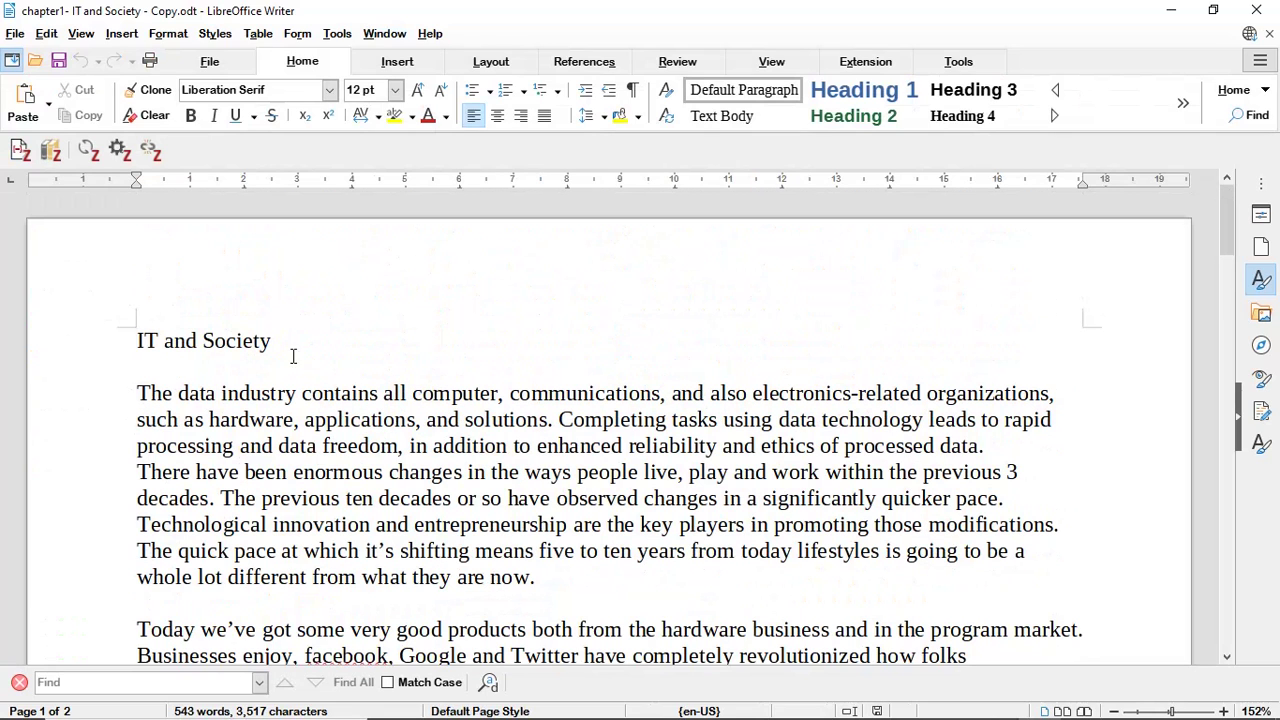
drag(283, 344, 140, 343)
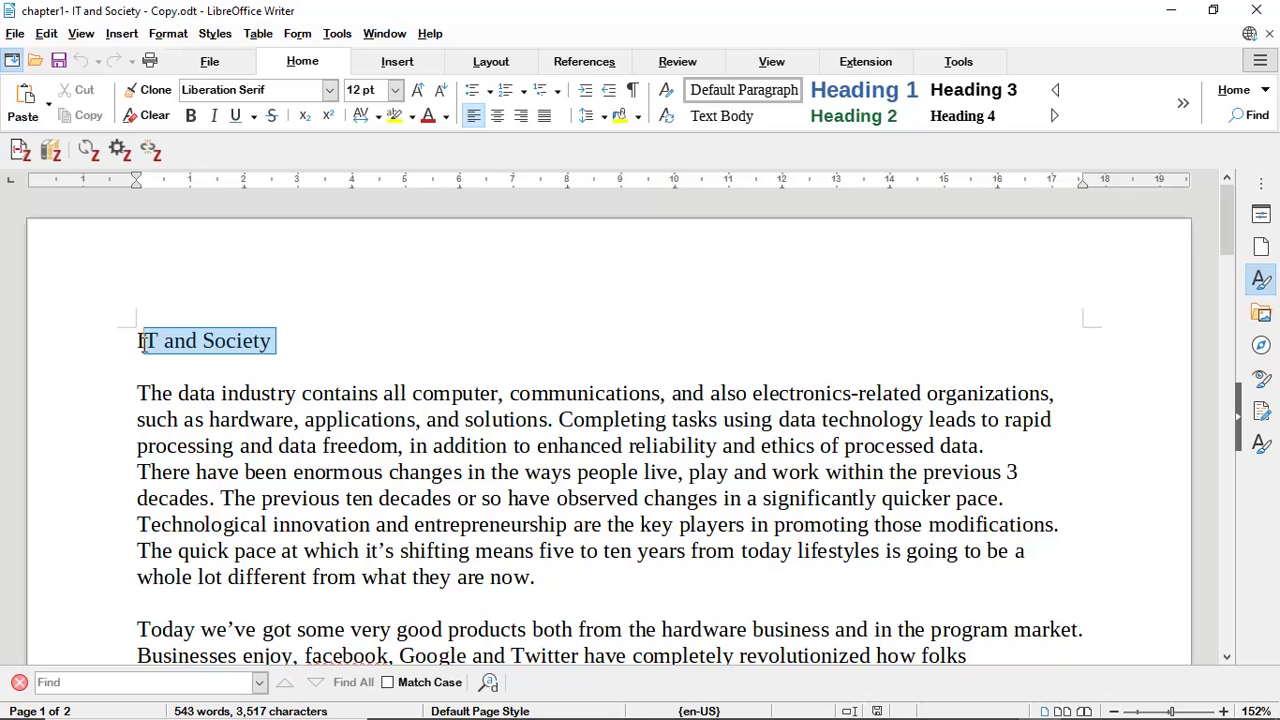
click(139, 342)
drag(276, 341, 139, 341)
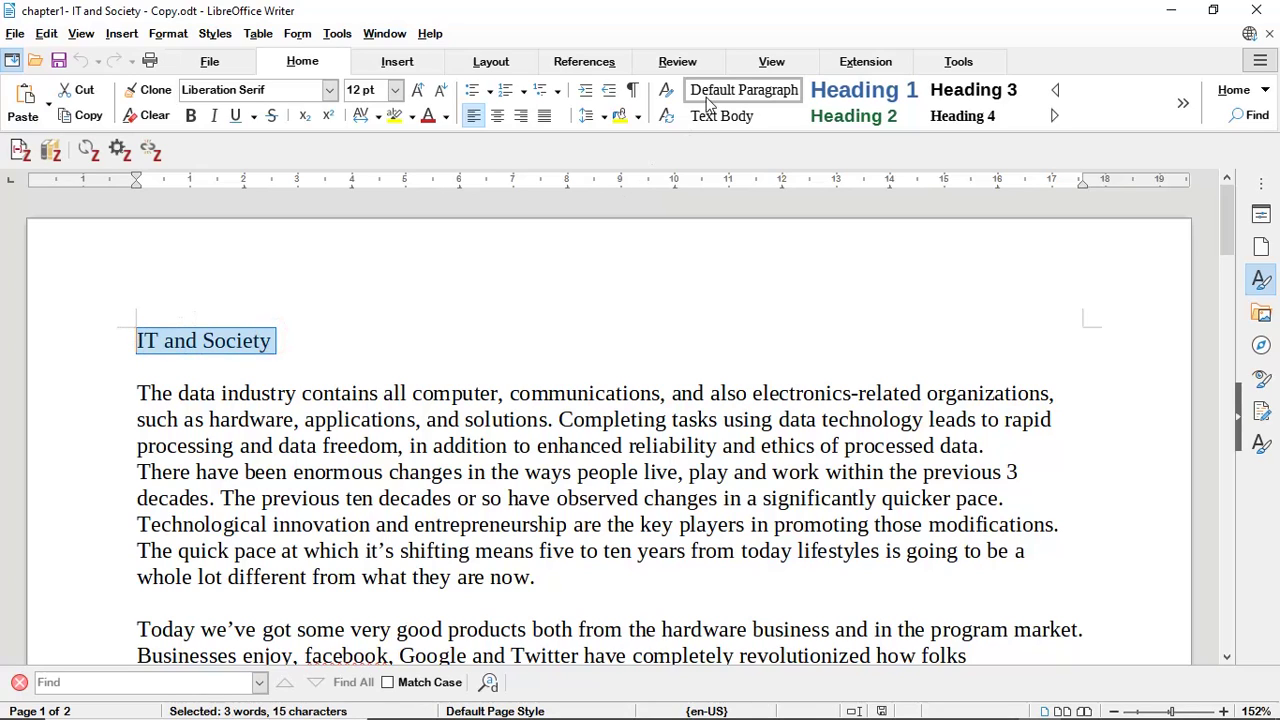
click(857, 93)
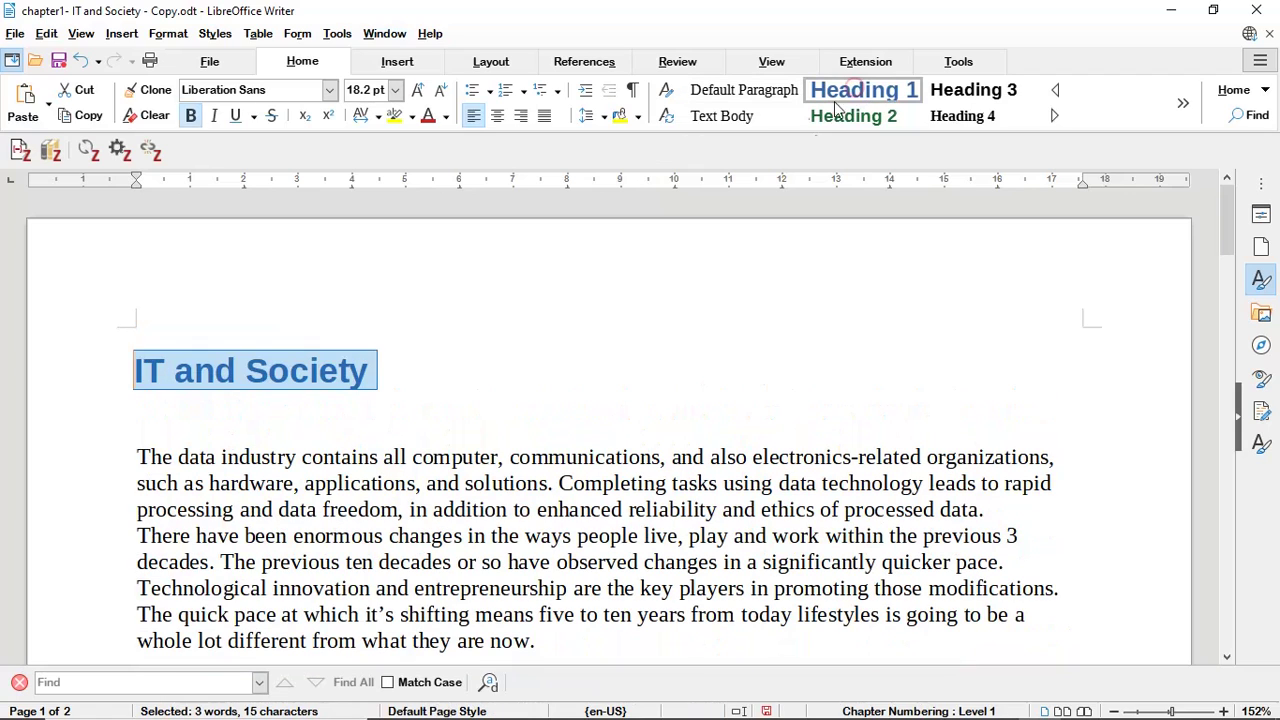
click(548, 382)
Apply Heading 2 to Benefits Of Information Technology and Price efficacy.
scroll(548, 382, down, 15)
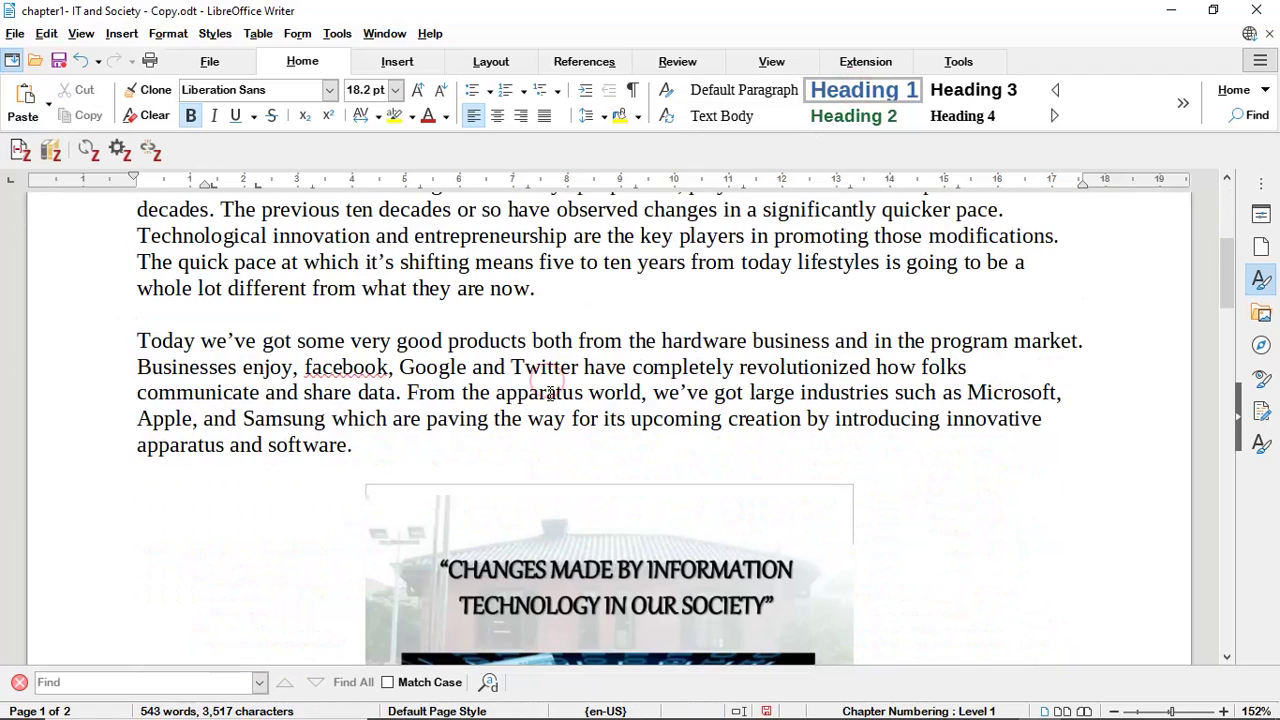
scroll(549, 392, up, 2)
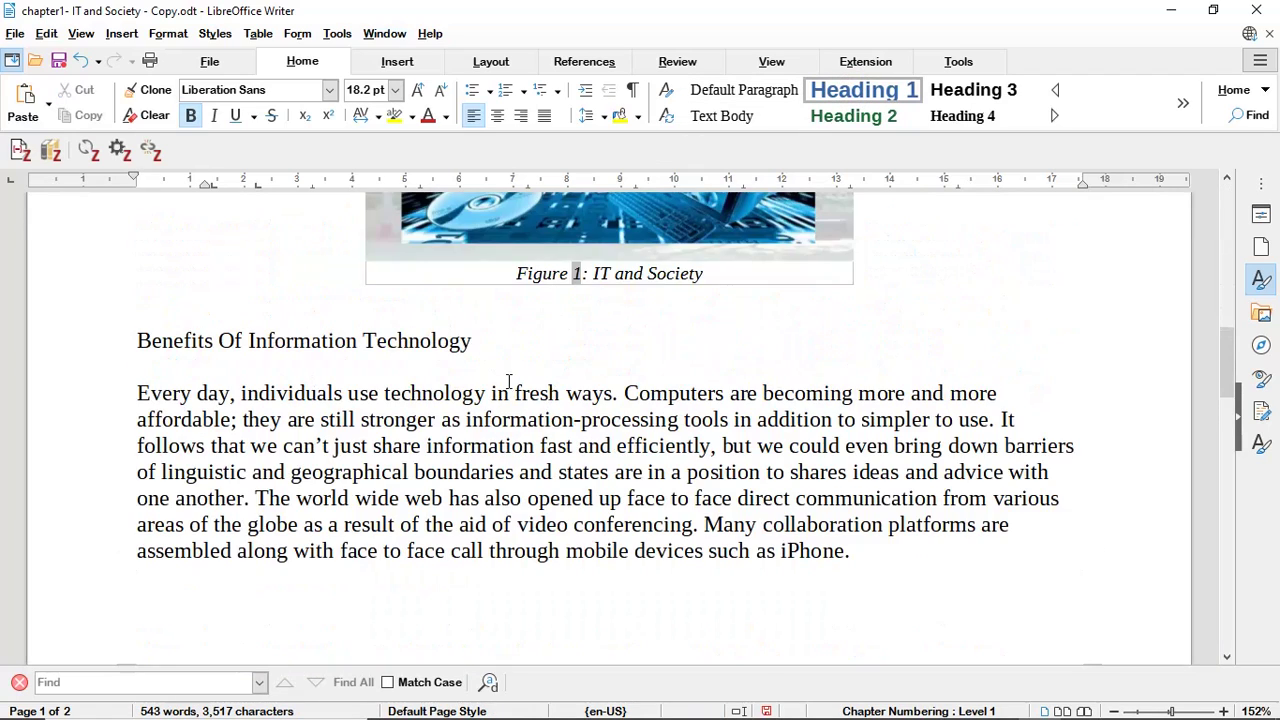
drag(478, 349, 137, 345)
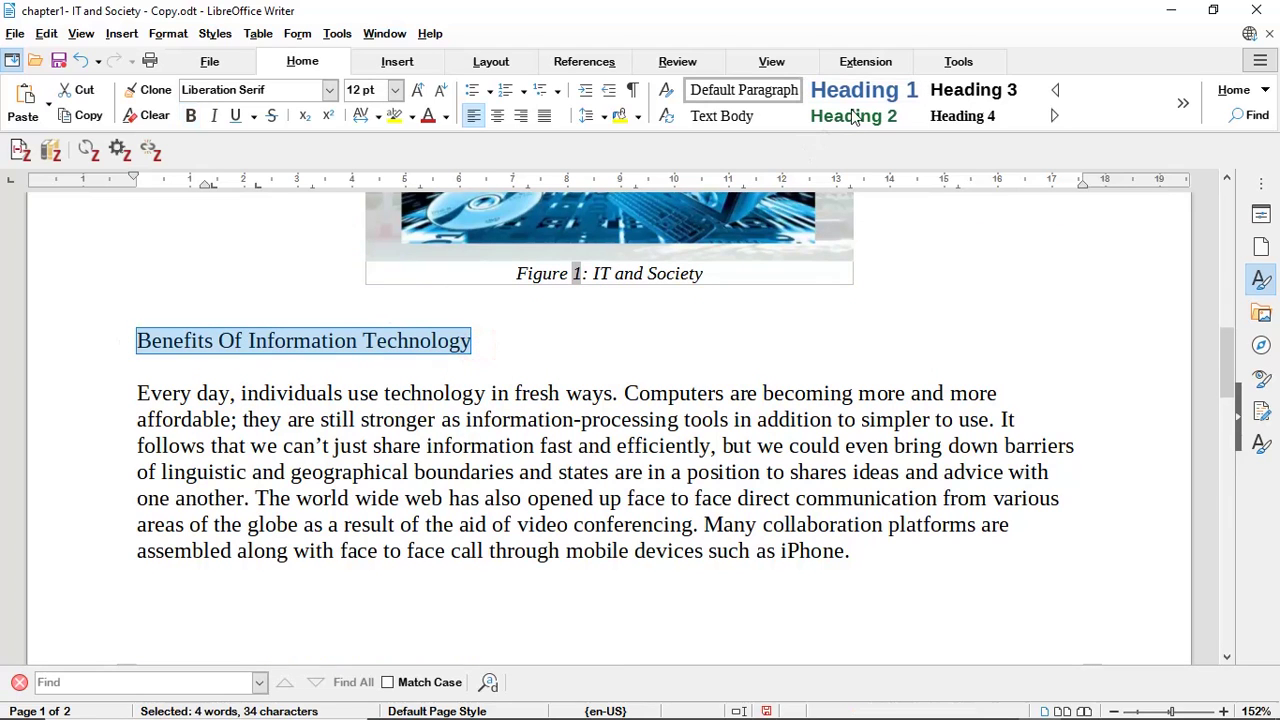
click(853, 116)
scroll(586, 377, down, 10)
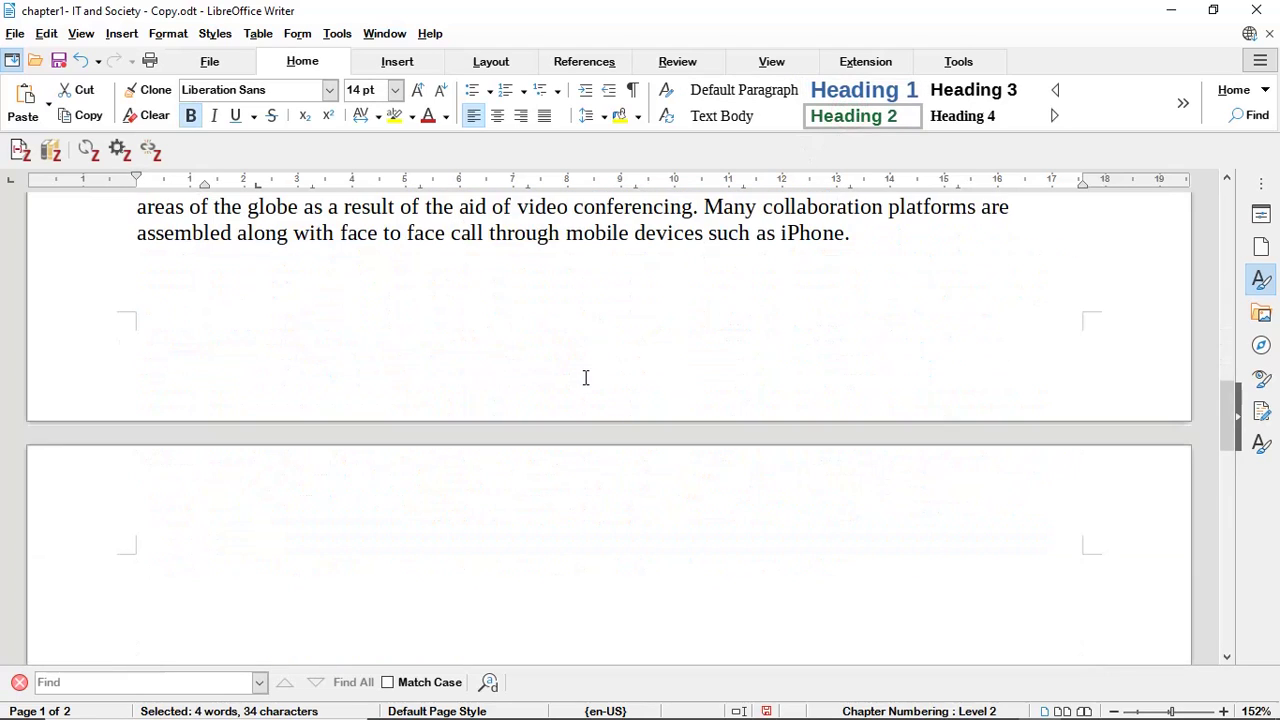
scroll(516, 399, down, 6)
scroll(516, 399, up, 4)
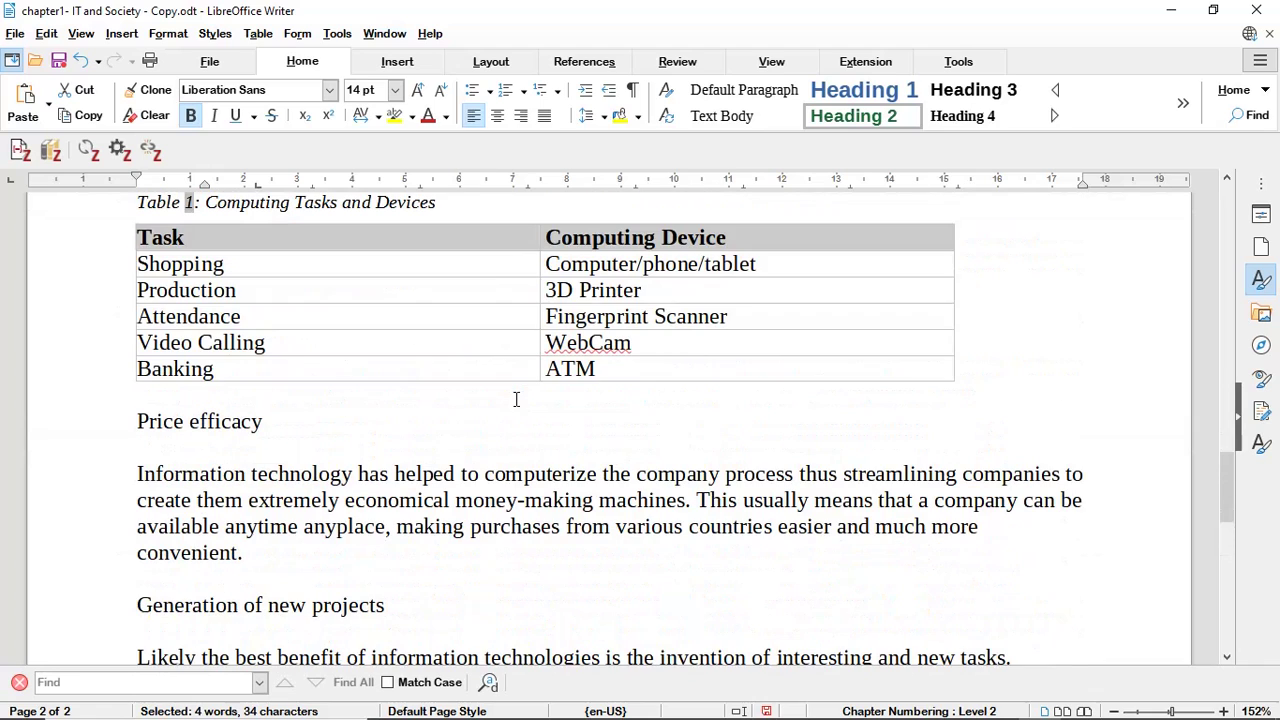
drag(290, 423, 137, 423)
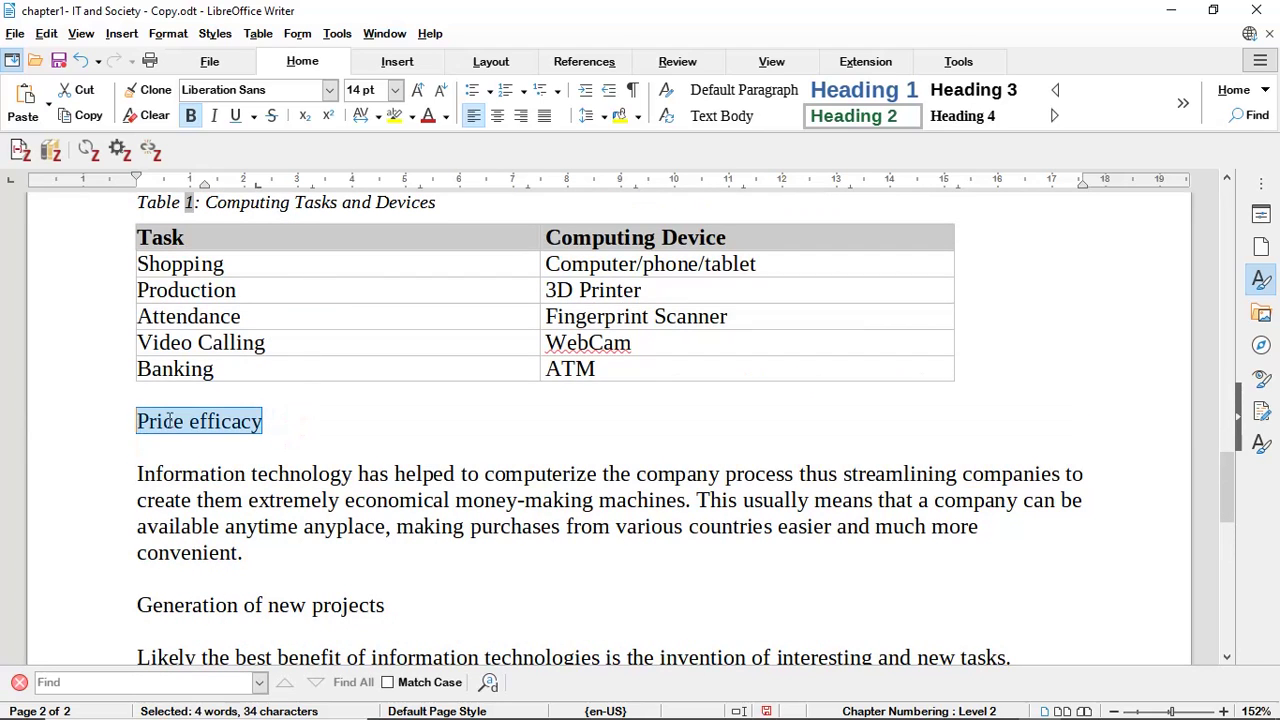
click(847, 120)
Apply Heading 2 to Generation of new projects and Lack of job safety.
scroll(552, 383, down, 4)
triple_click(440, 410)
click(835, 118)
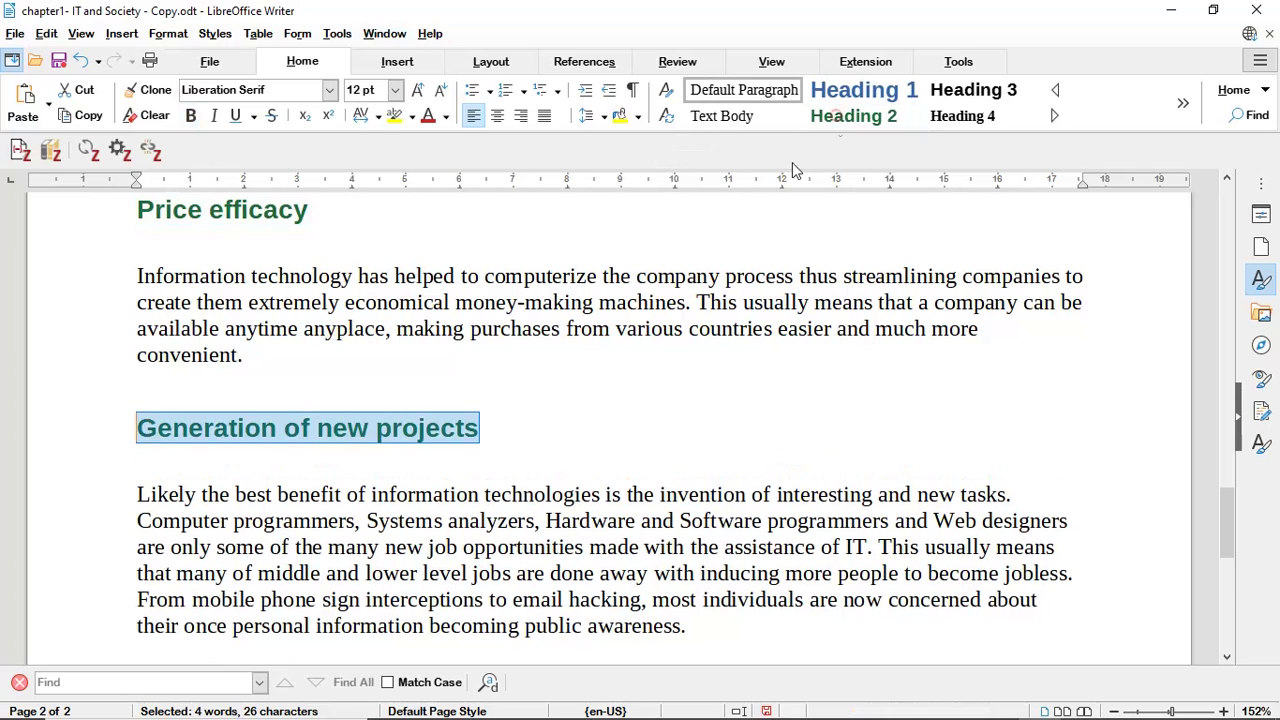
scroll(549, 441, down, 3)
drag(322, 450, 138, 447)
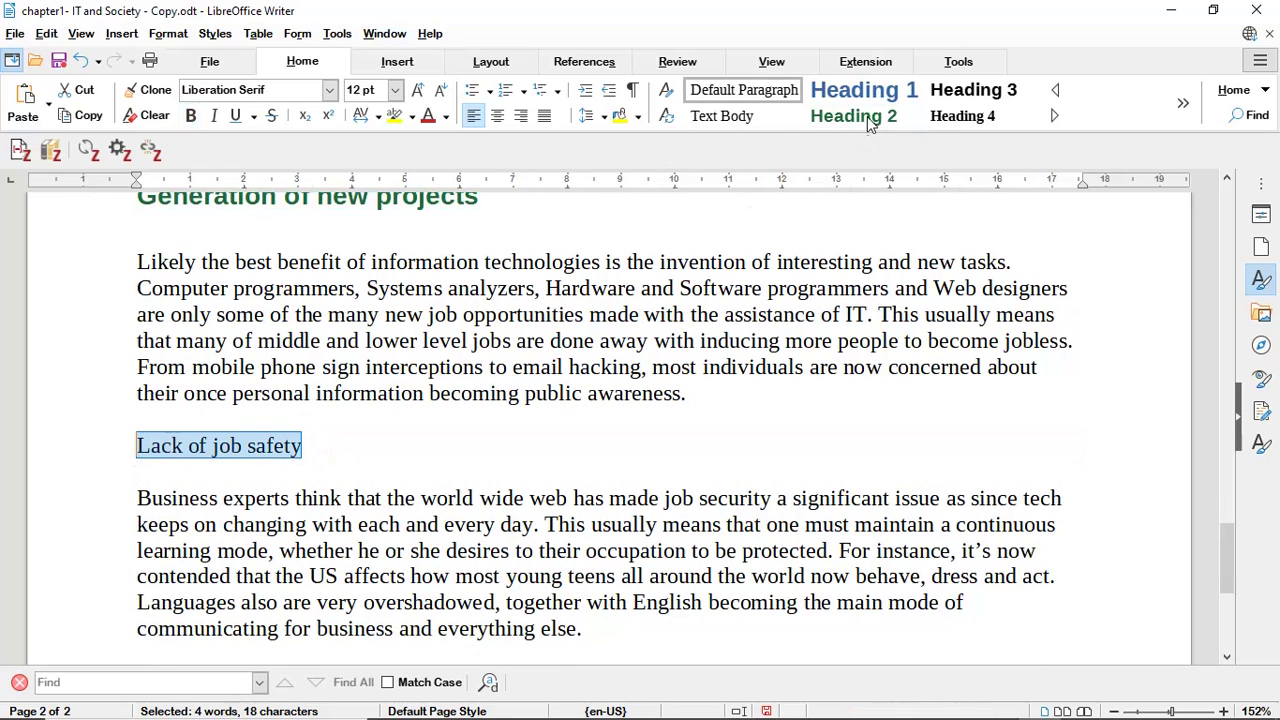
click(865, 118)
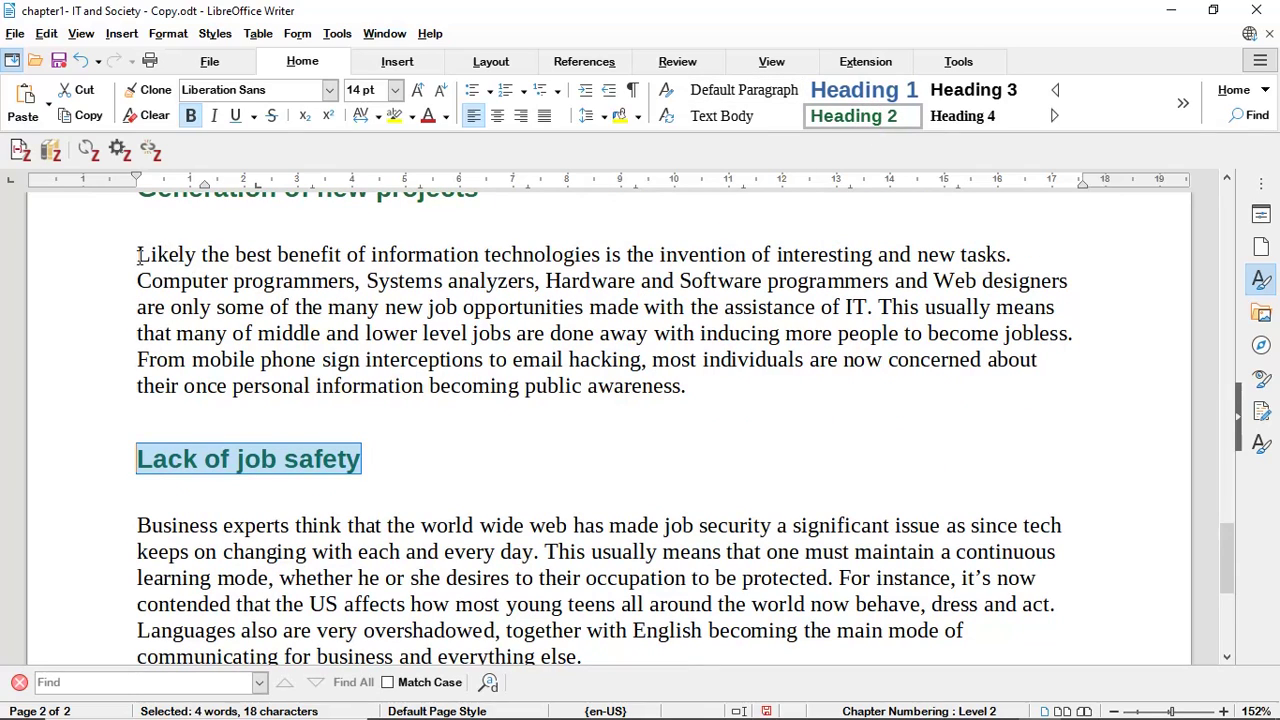
drag(138, 254, 355, 268)
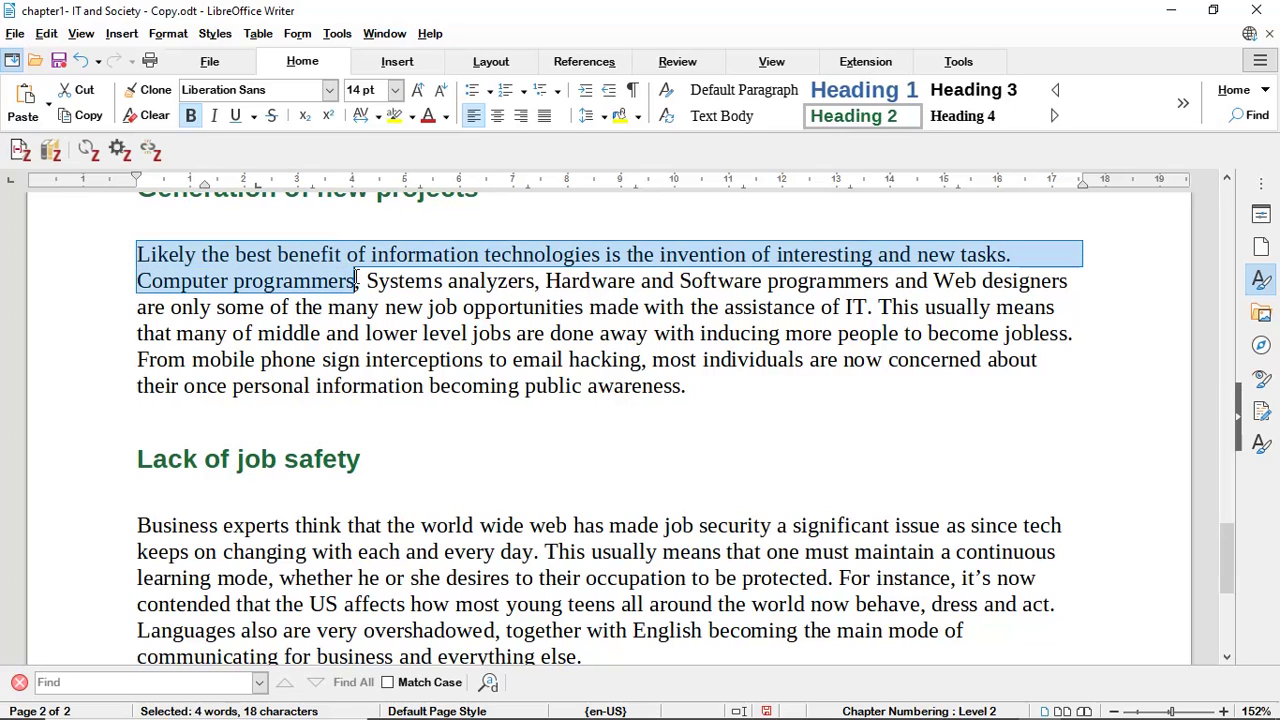
click(190, 116)
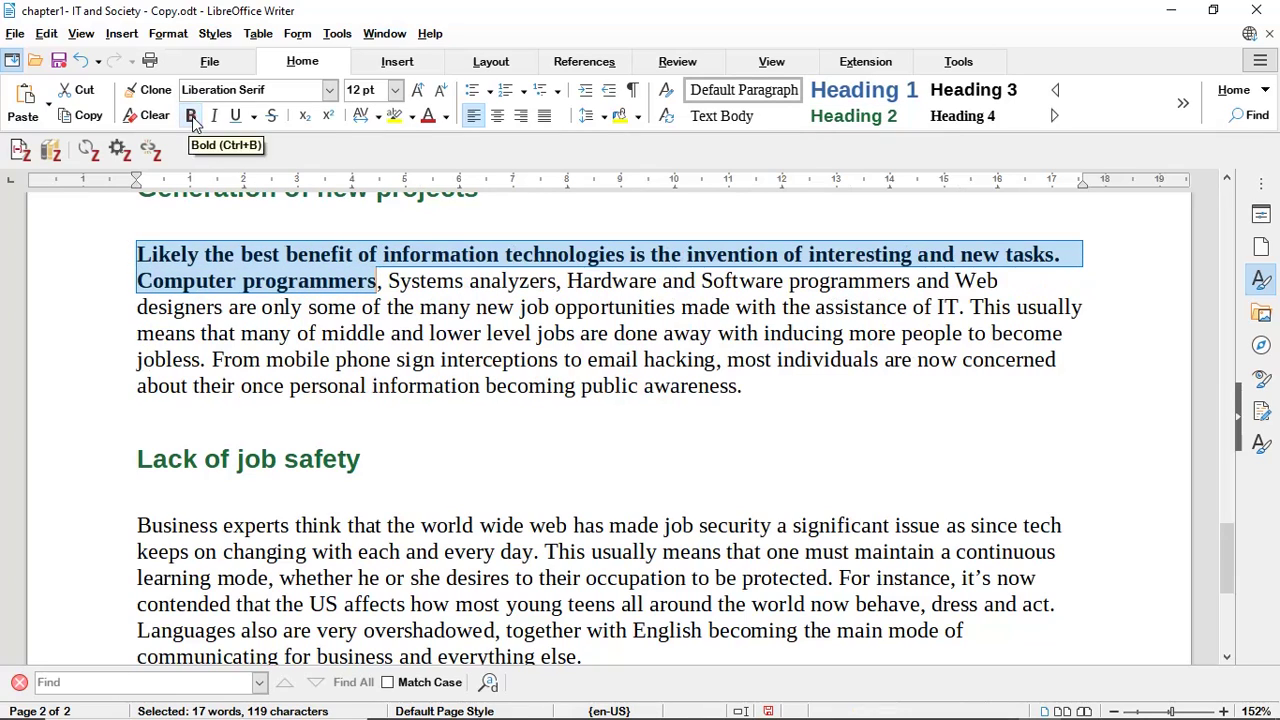
click(432, 118)
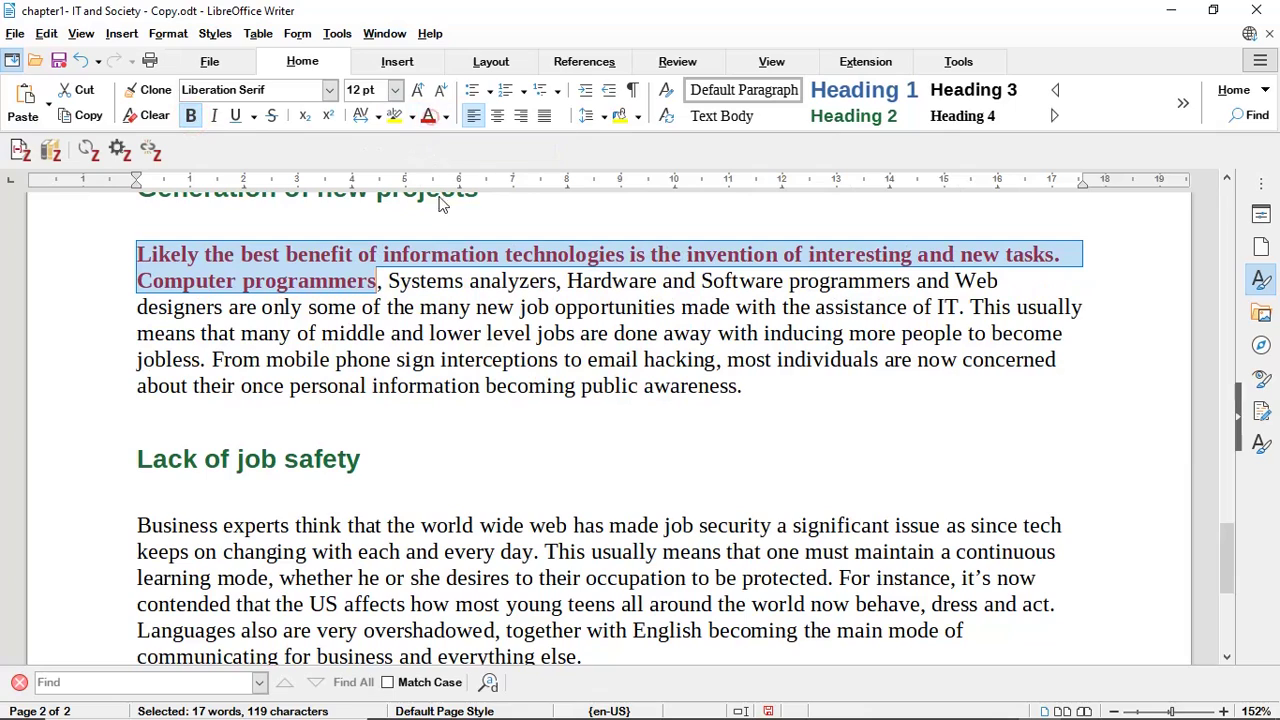
click(399, 309)
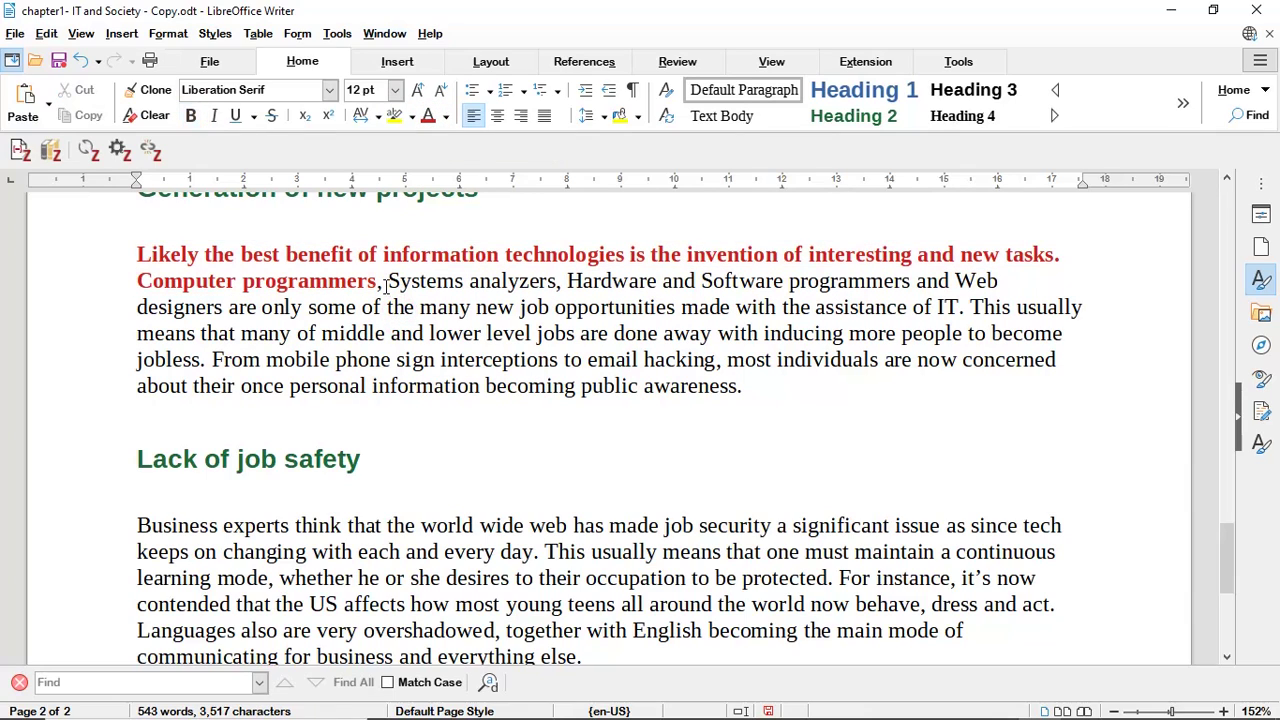
drag(387, 281, 133, 253)
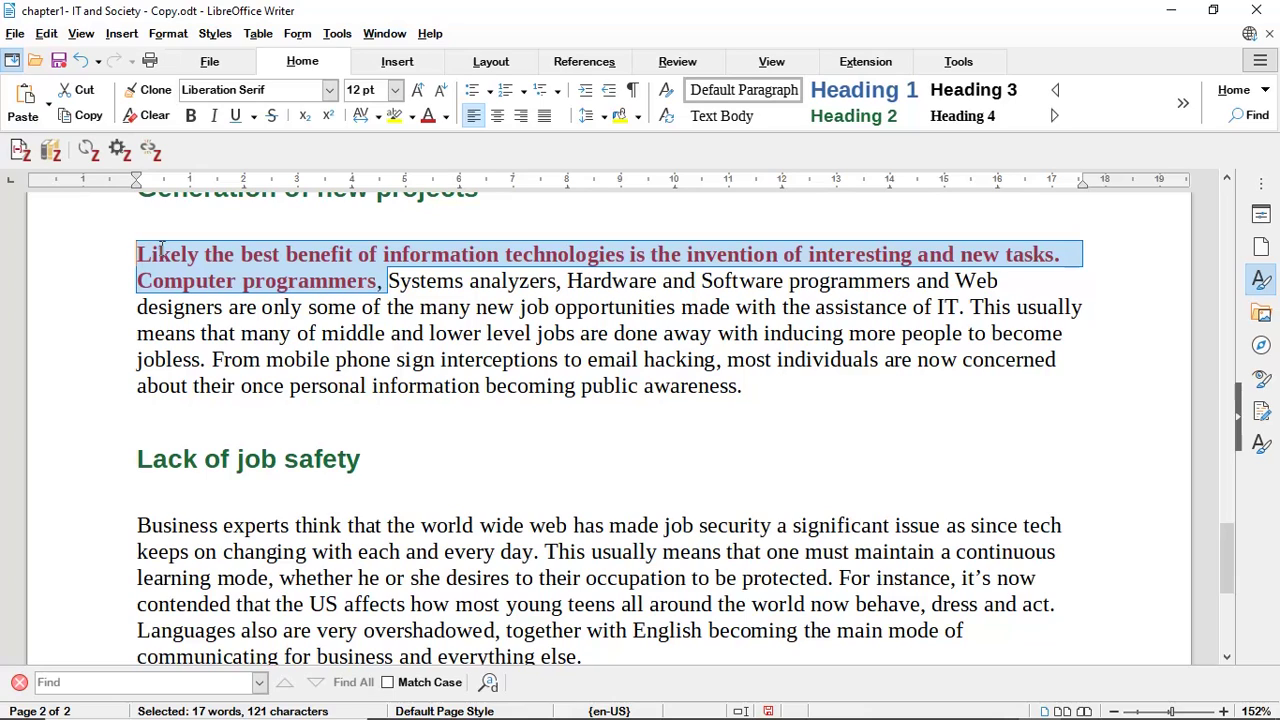
right_click(161, 248)
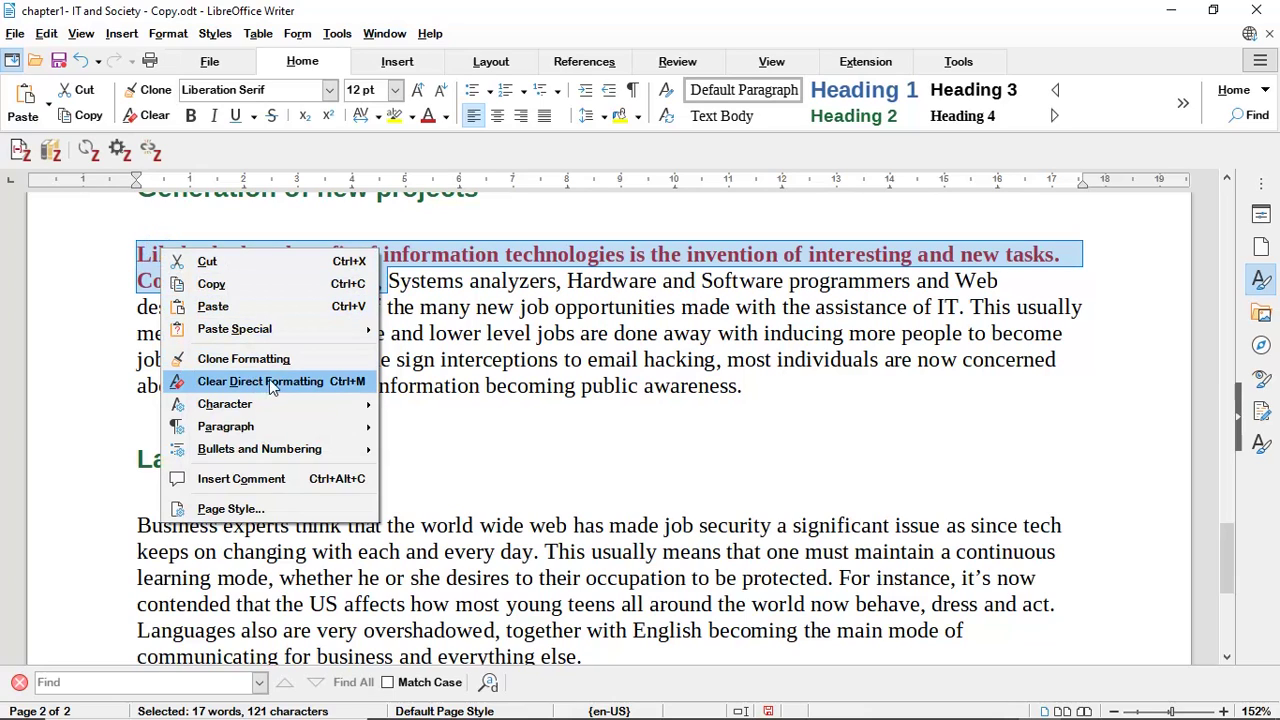
click(333, 388)
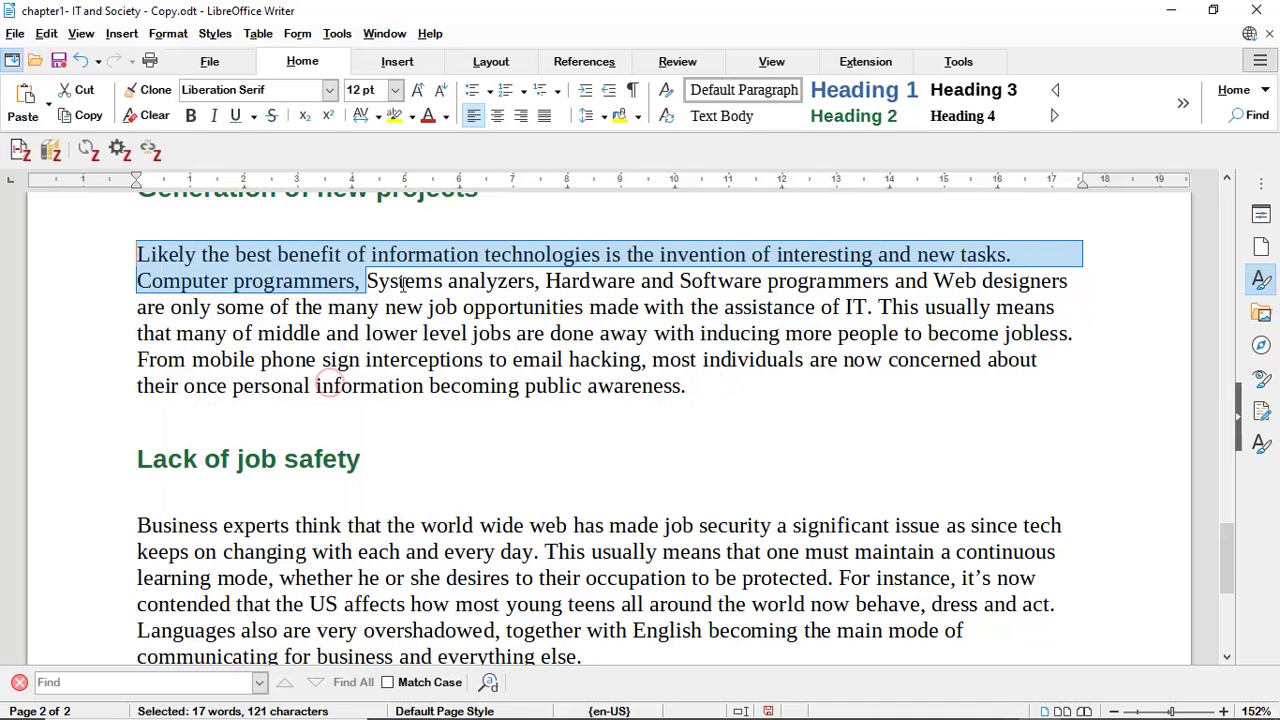
drag(367, 281, 134, 256)
key(ctrl+shift+Down)
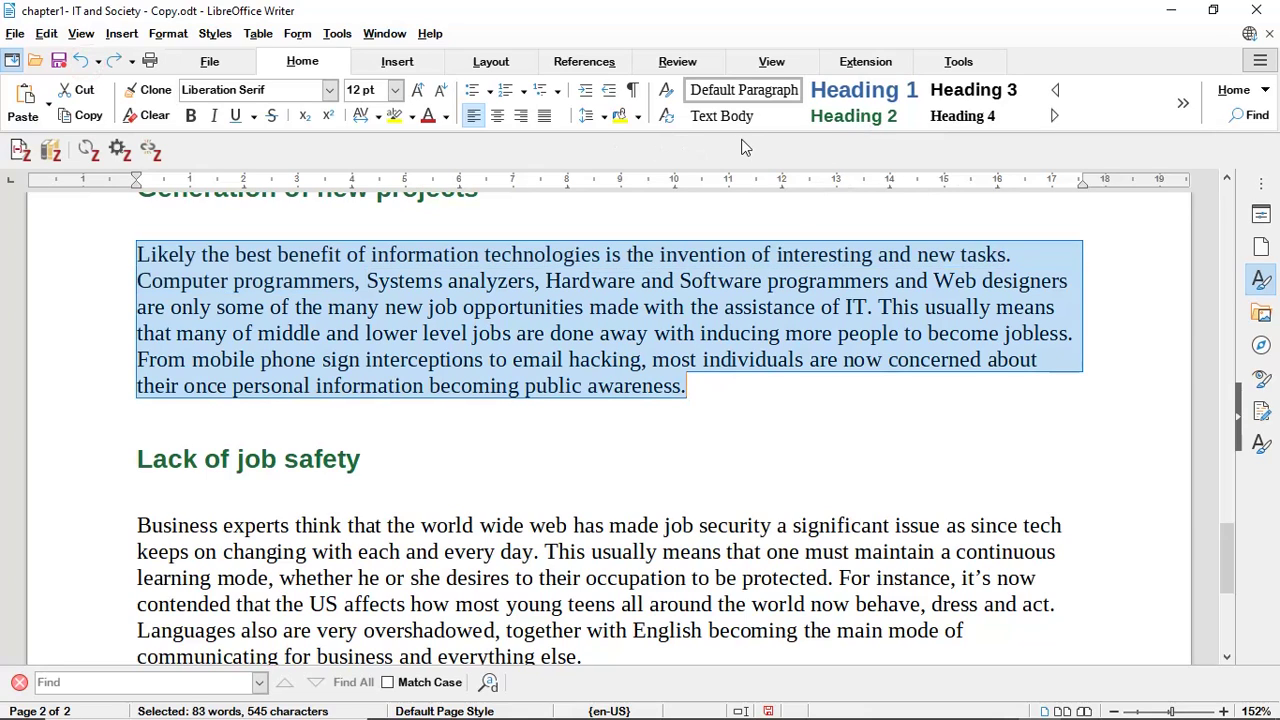
click(665, 94)
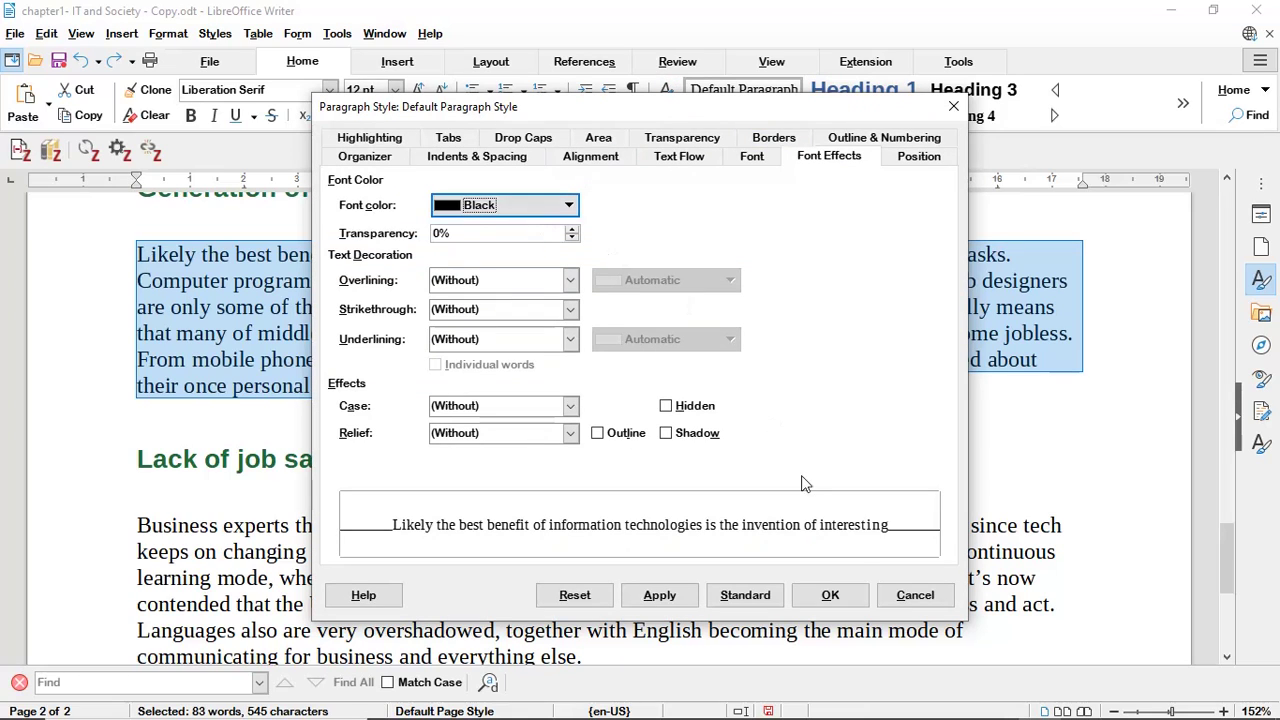
click(915, 597)
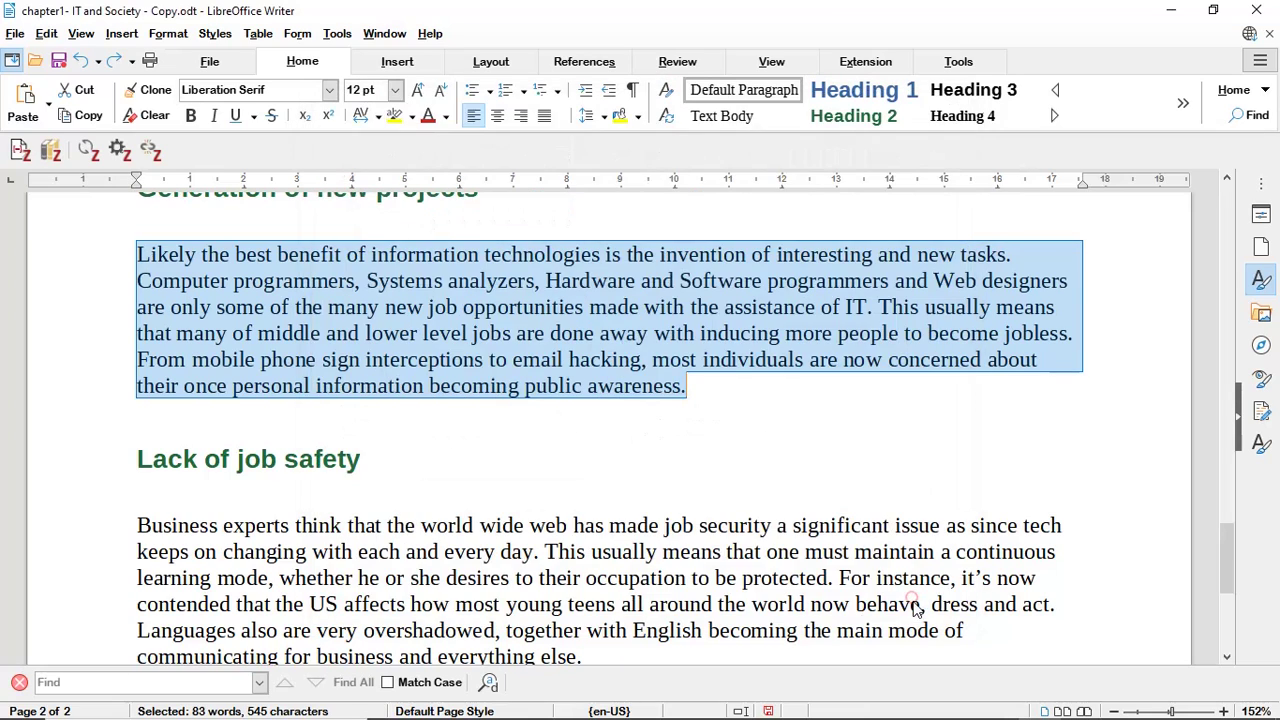
click(574, 441)
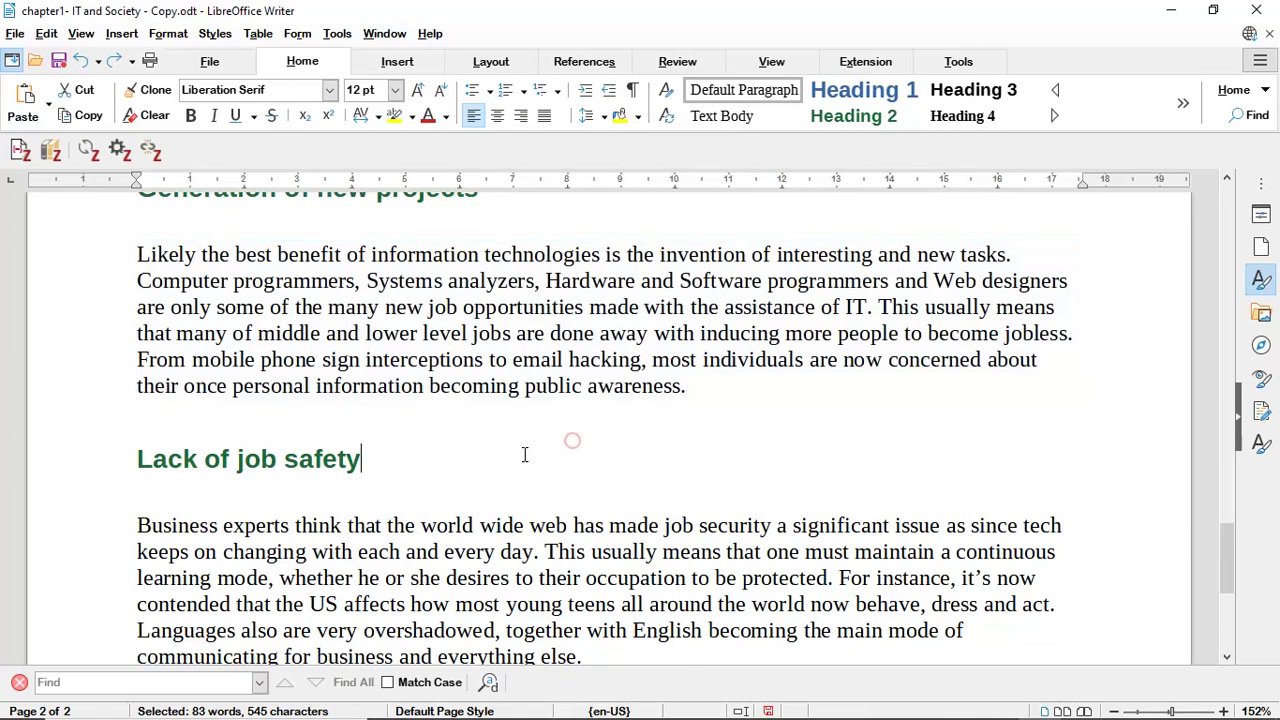
scroll(523, 455, down, 7)
Insert a Zotero citation (Deb, 2014) after 'now' using the classic picker.
scroll(822, 475, up, 10)
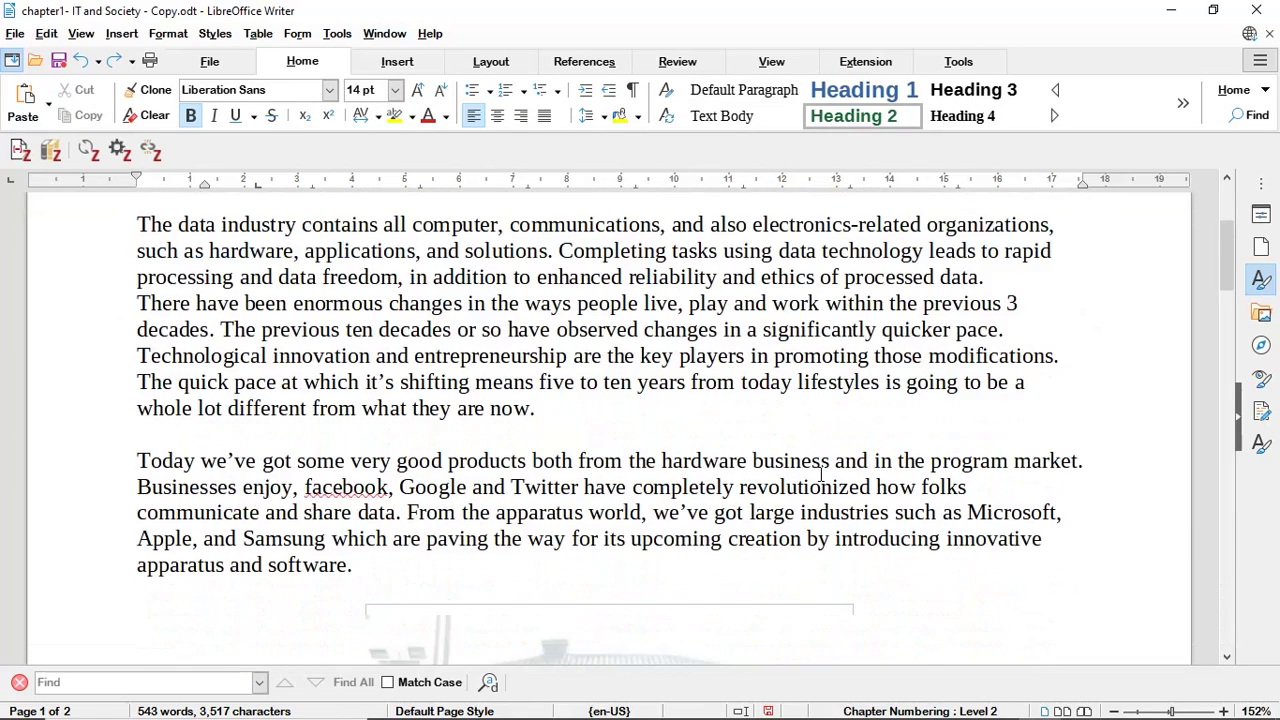
scroll(748, 452, down, 2)
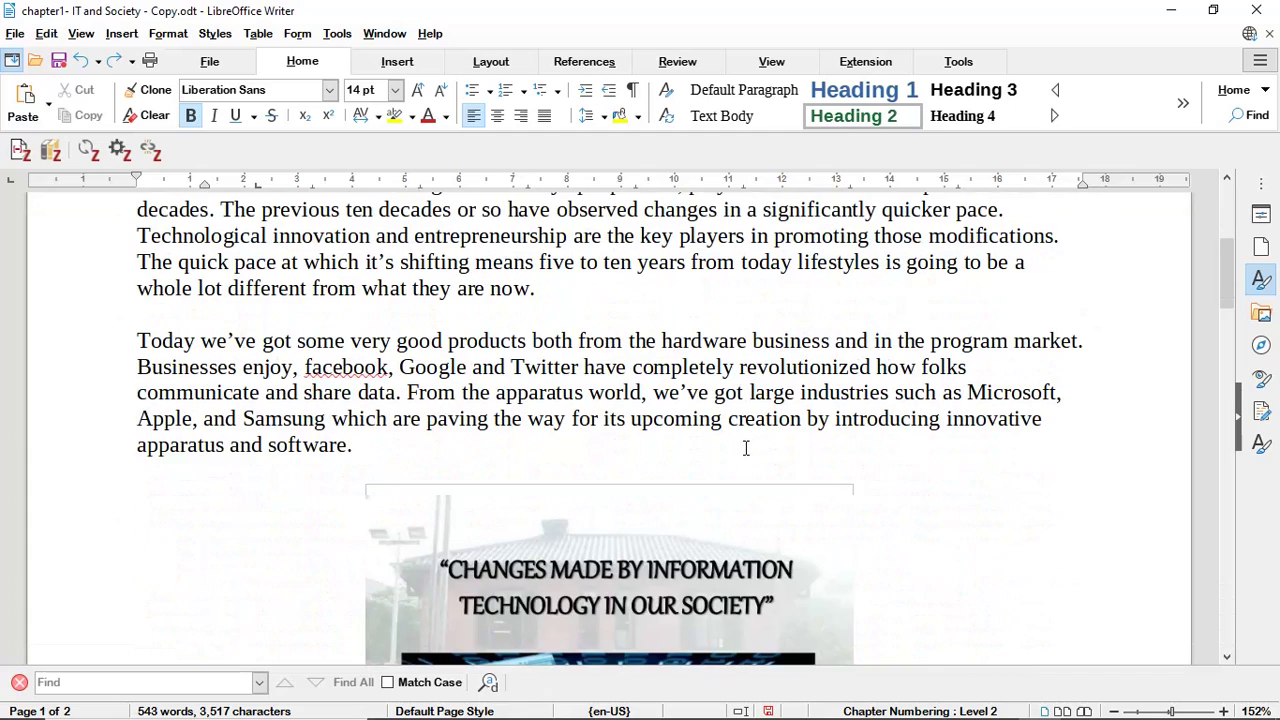
click(533, 288)
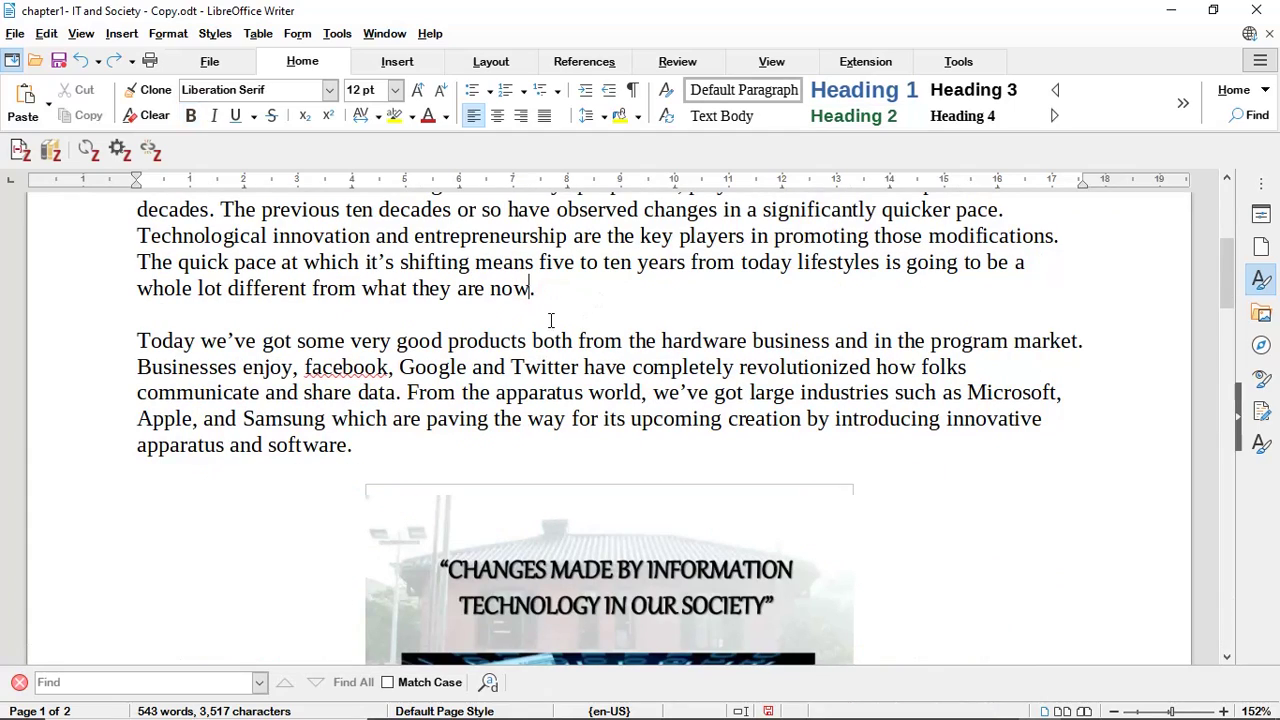
click(20, 152)
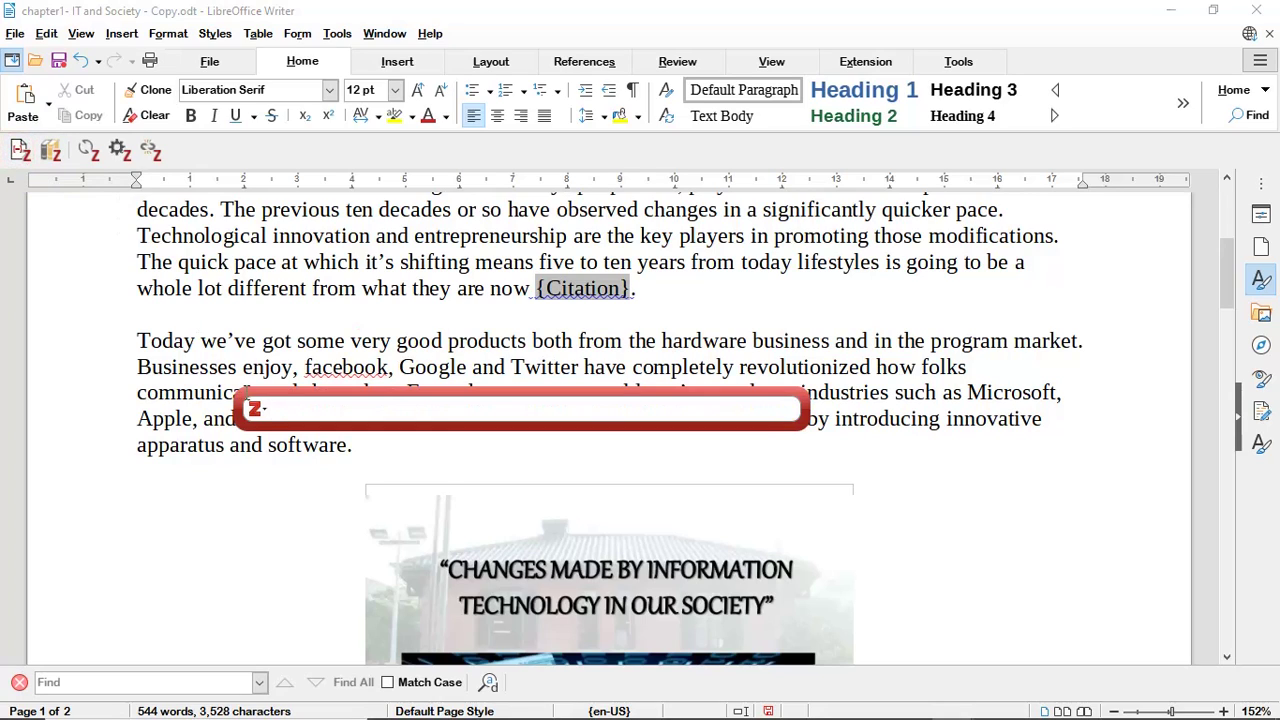
click(263, 414)
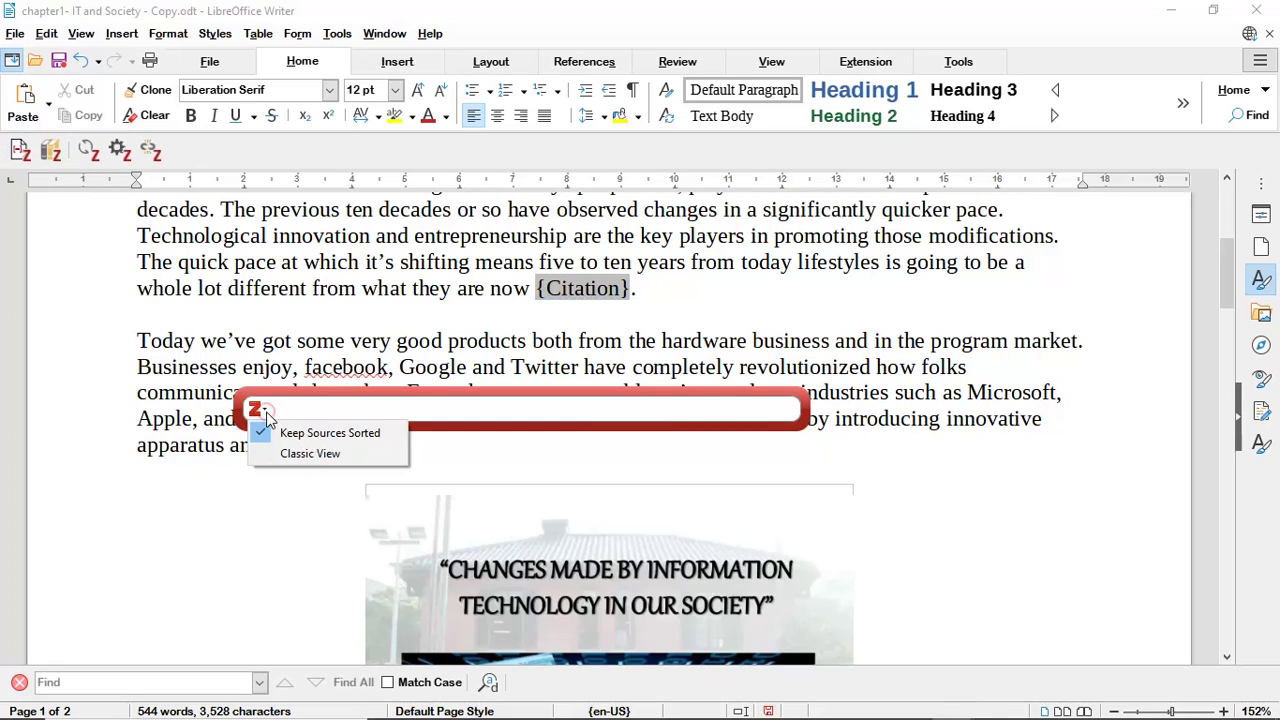
click(317, 453)
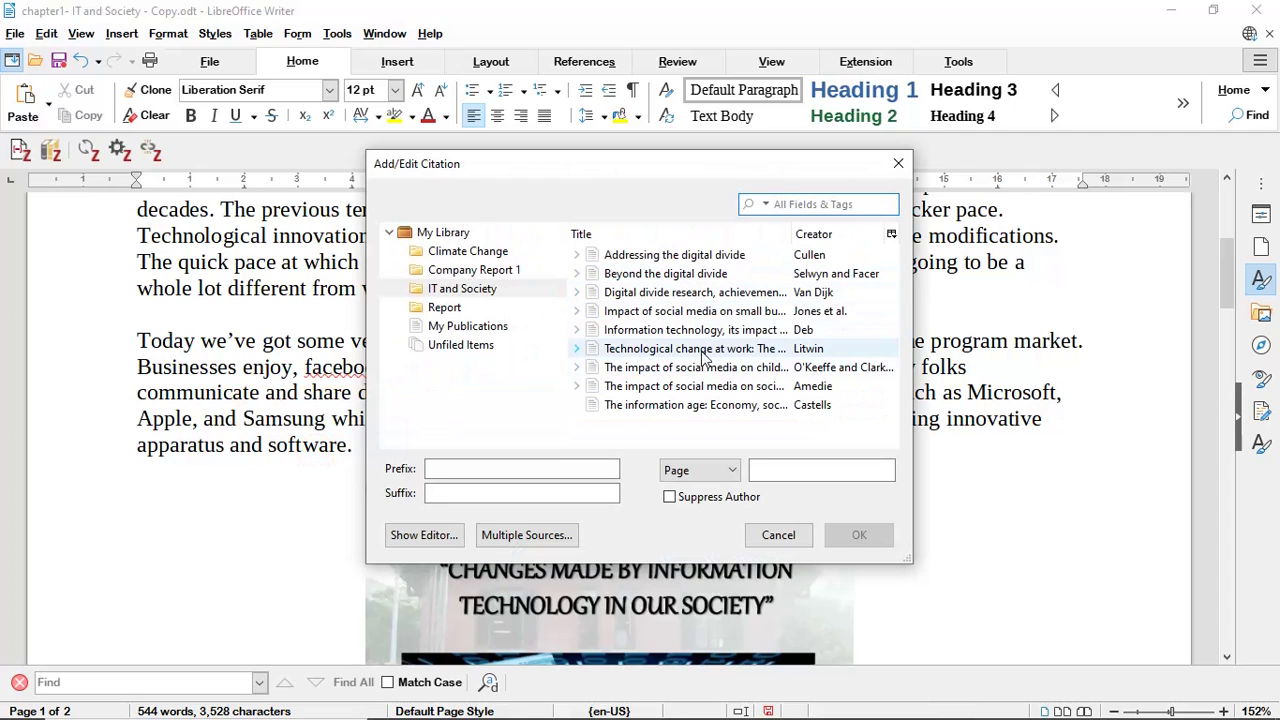
click(704, 333)
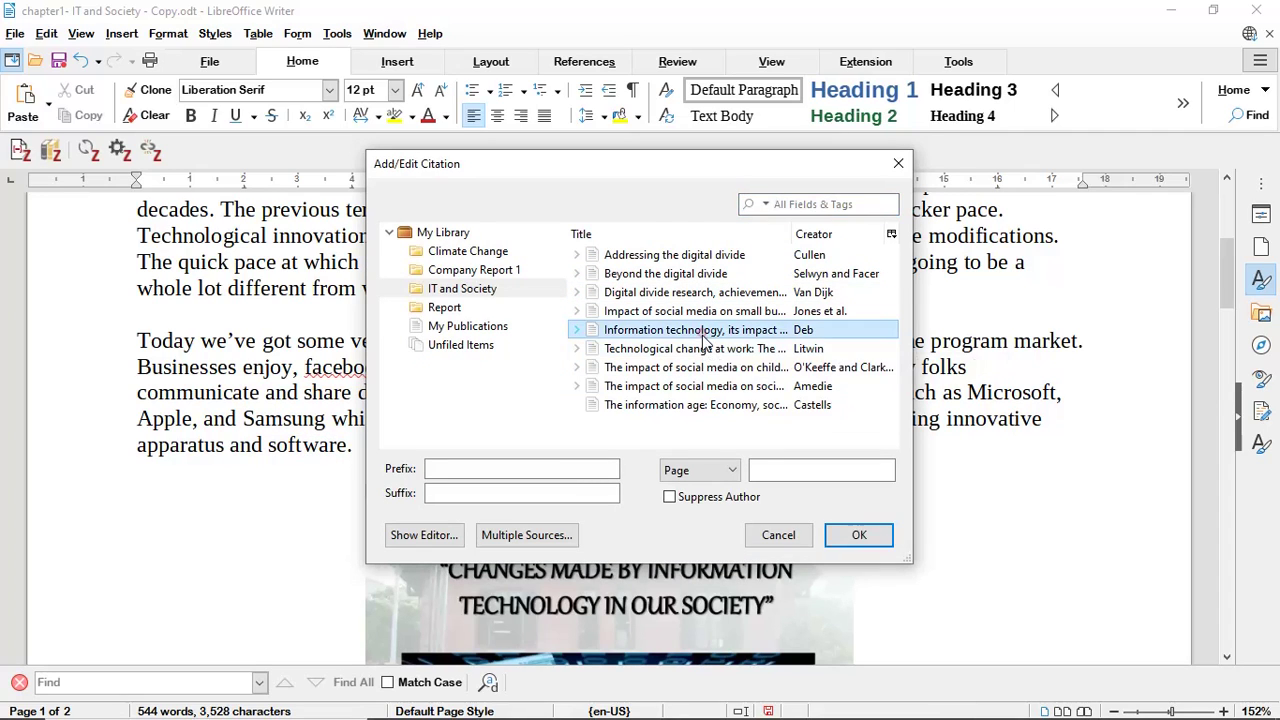
click(858, 535)
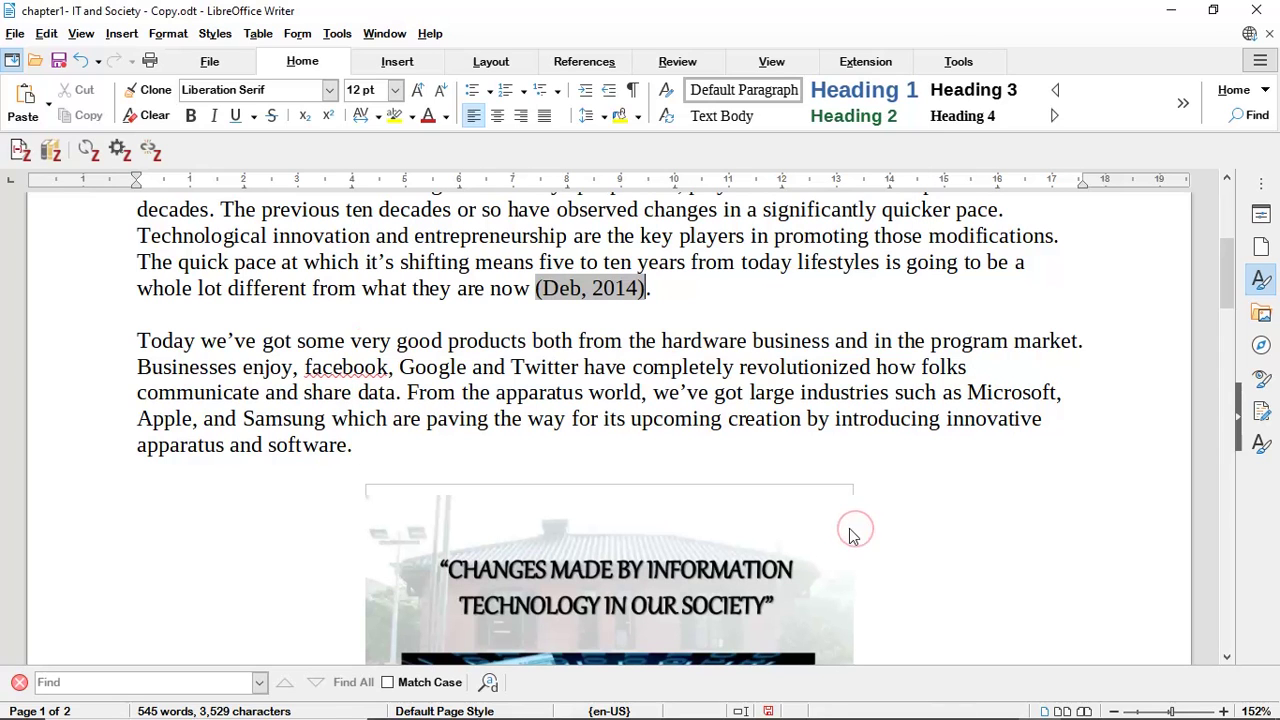
Insert a Zotero citation (Litwin, 2011) after 'iPhone' in the Benefits paragraph.
scroll(672, 342, down, 10)
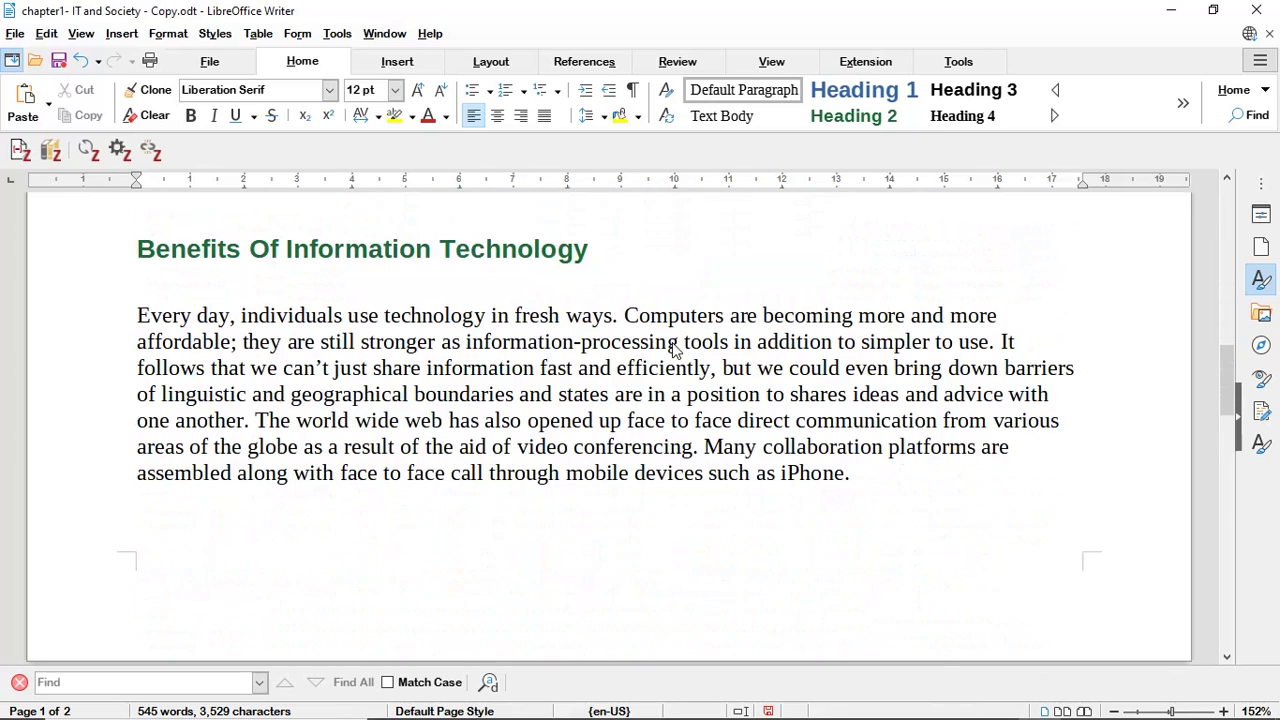
click(846, 474)
click(20, 151)
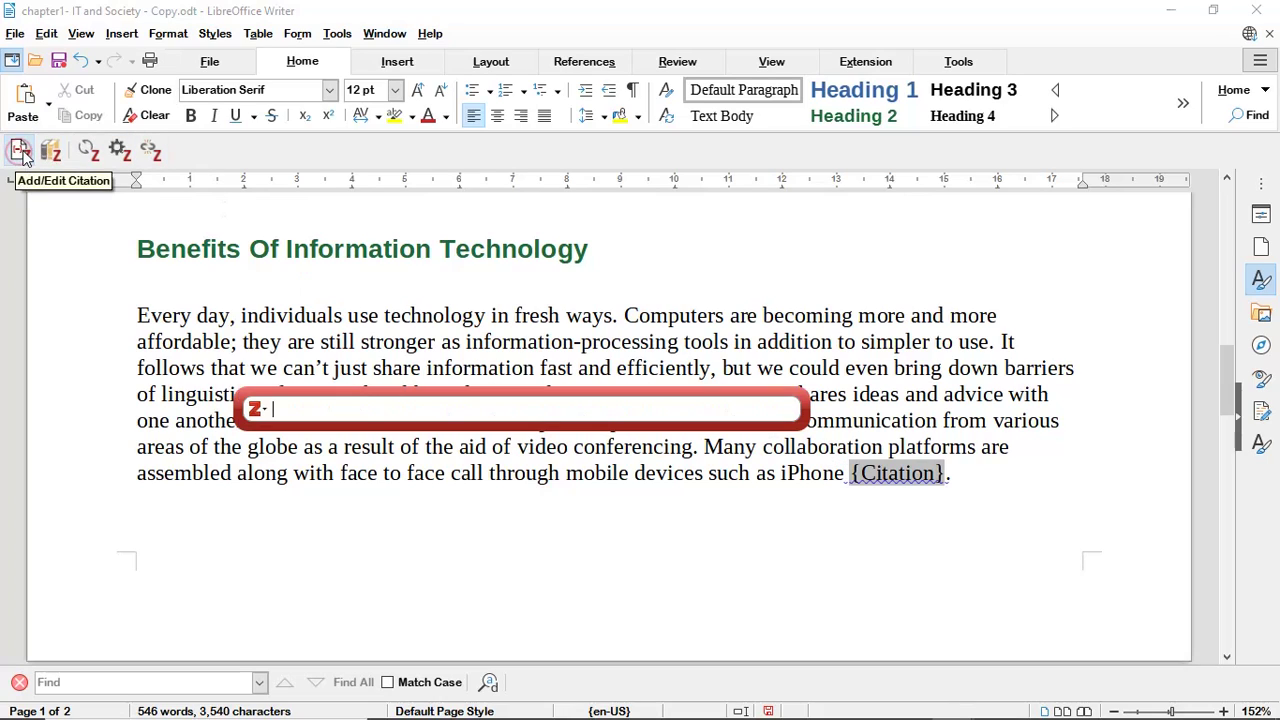
click(262, 412)
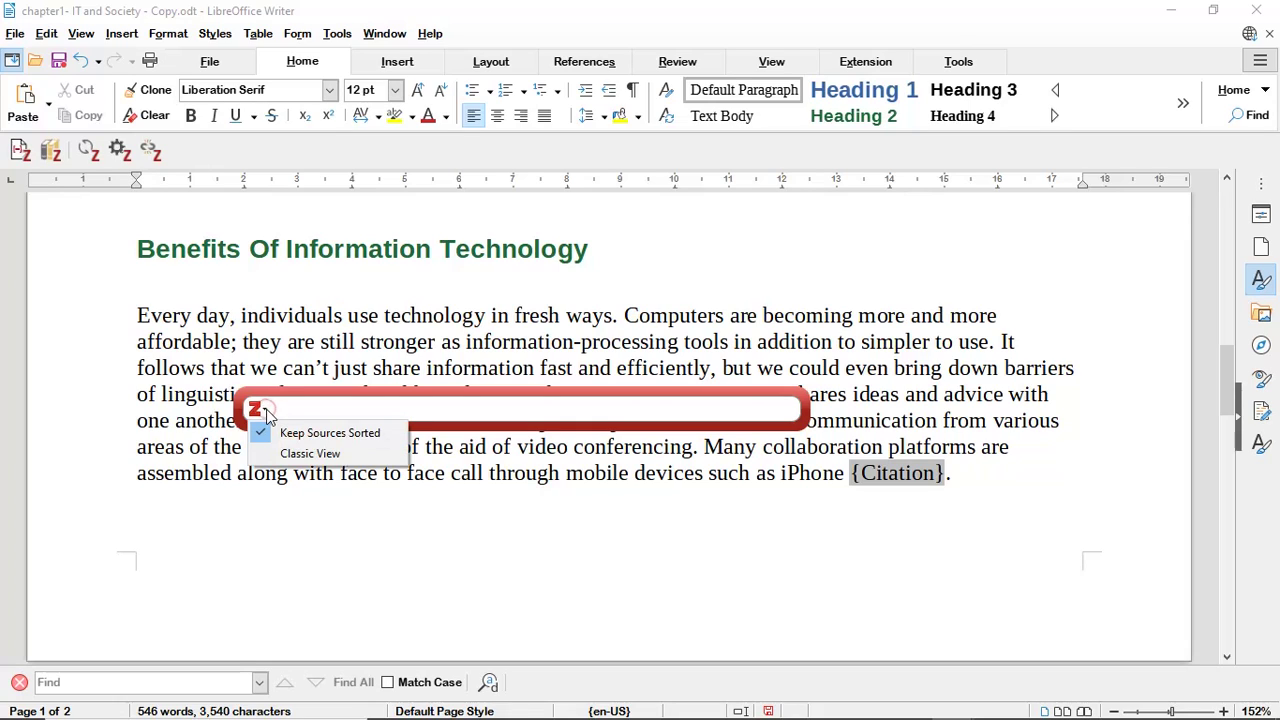
click(290, 453)
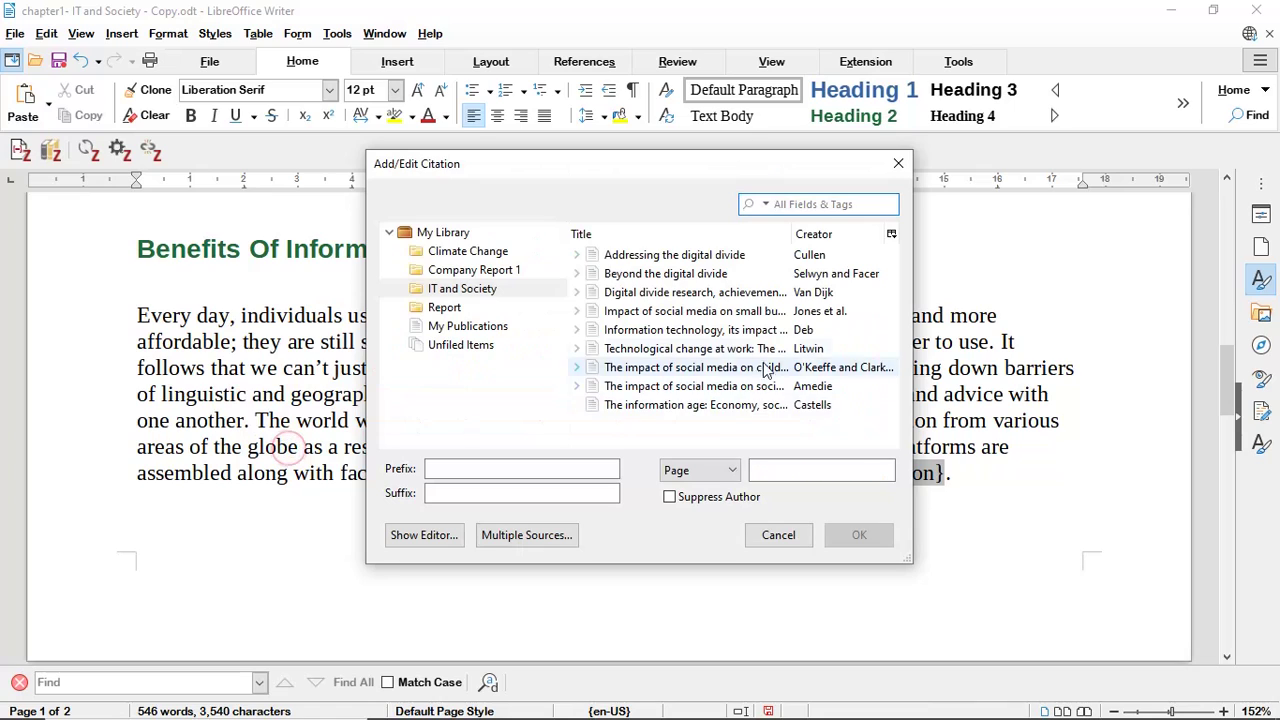
click(692, 358)
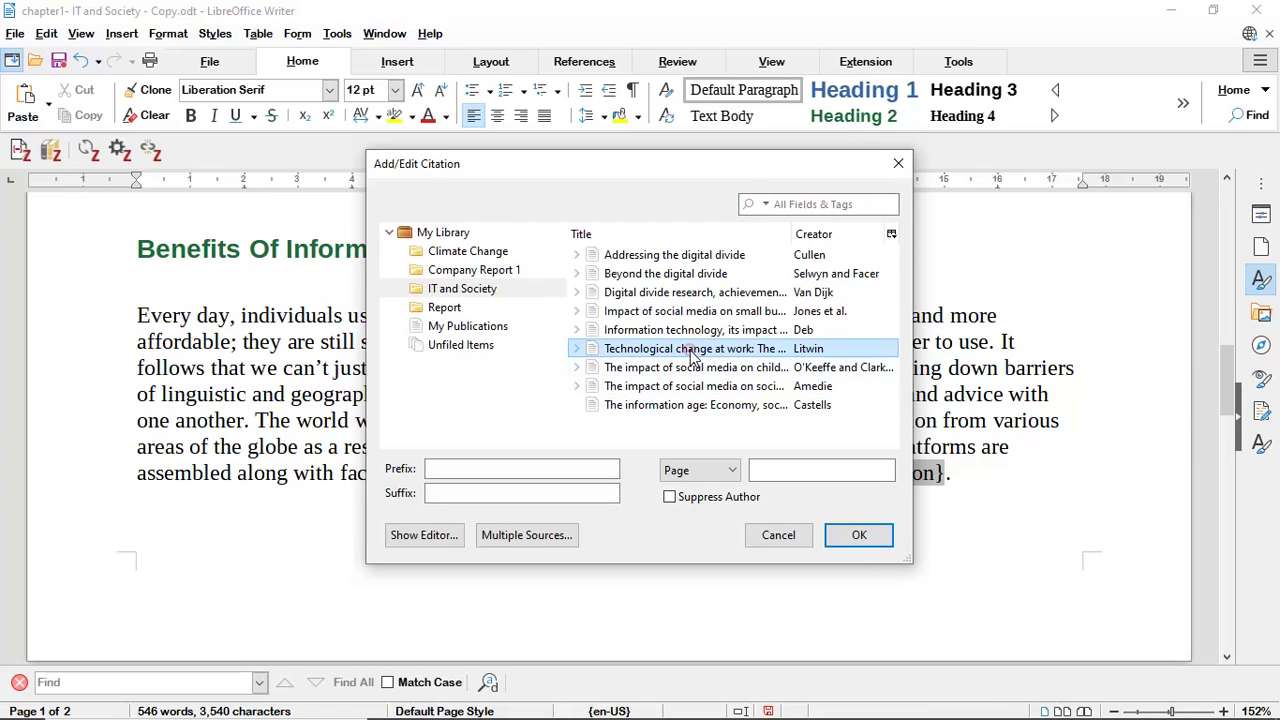
click(858, 537)
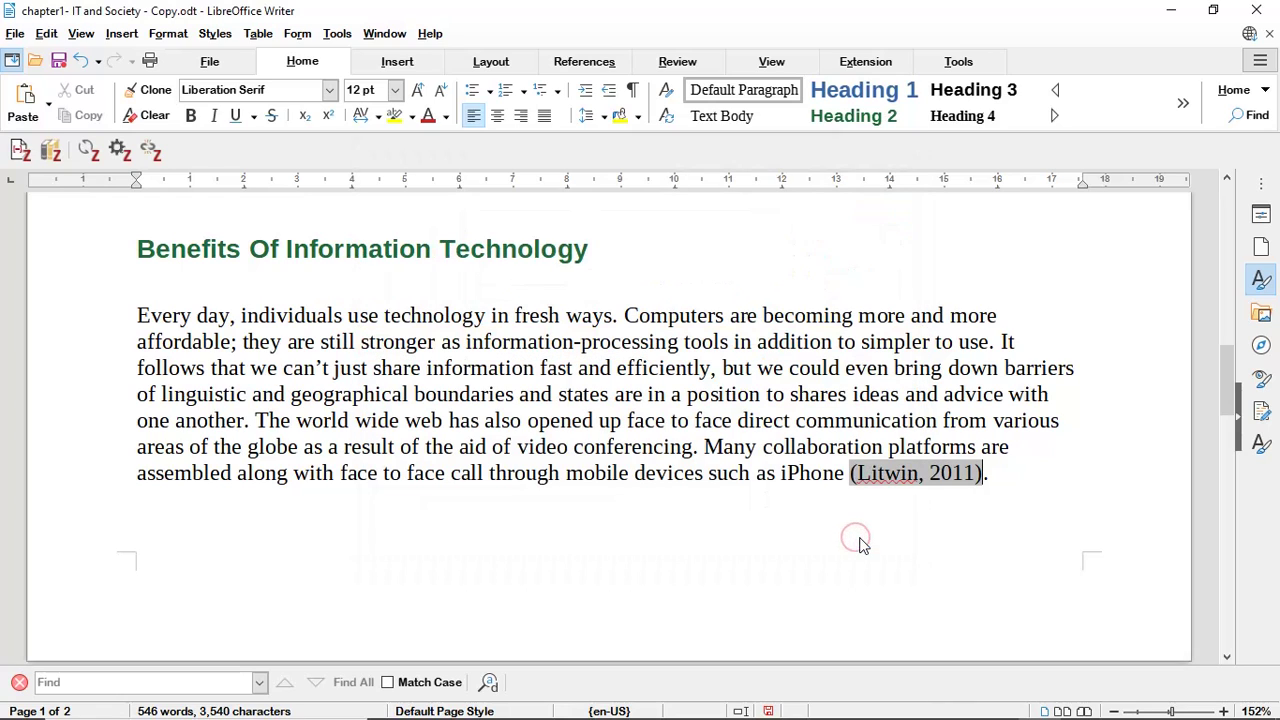
scroll(871, 491, up, 15)
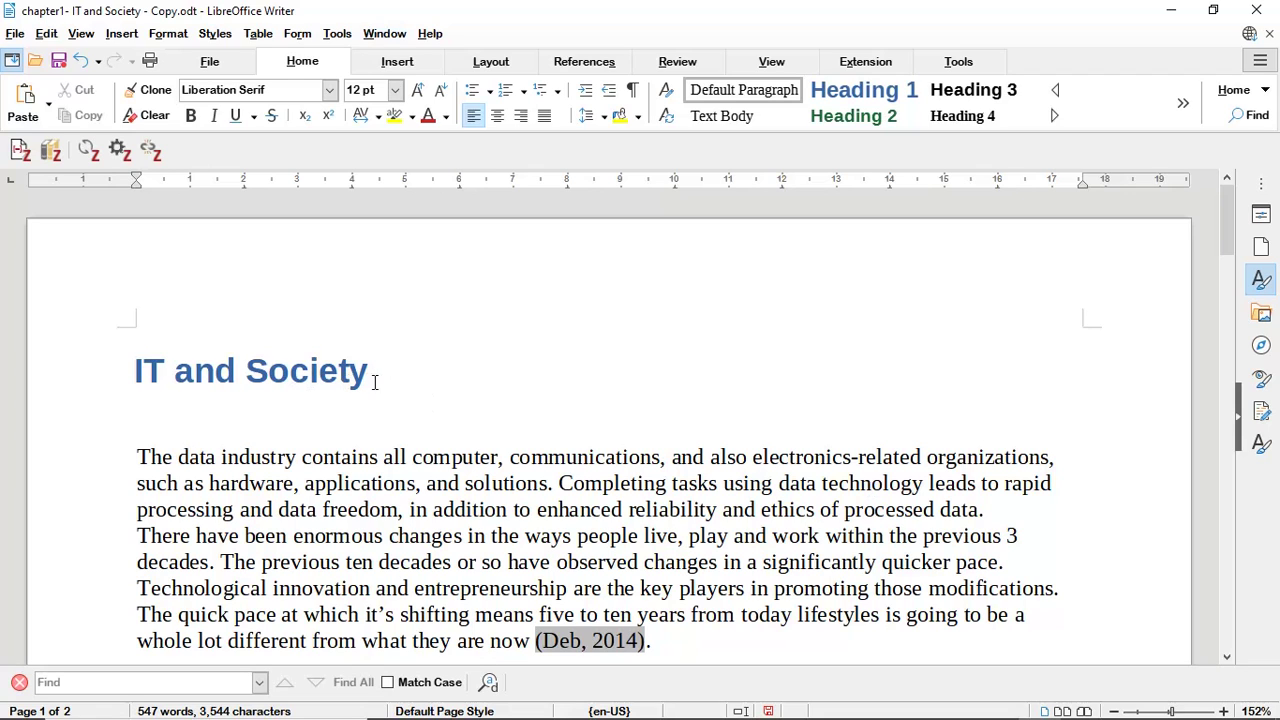
Set the Benefits Of Information Technology heading to level 2 with Ctrl+2.
drag(372, 381, 117, 370)
scroll(360, 396, down, 12)
scroll(360, 396, down, 2)
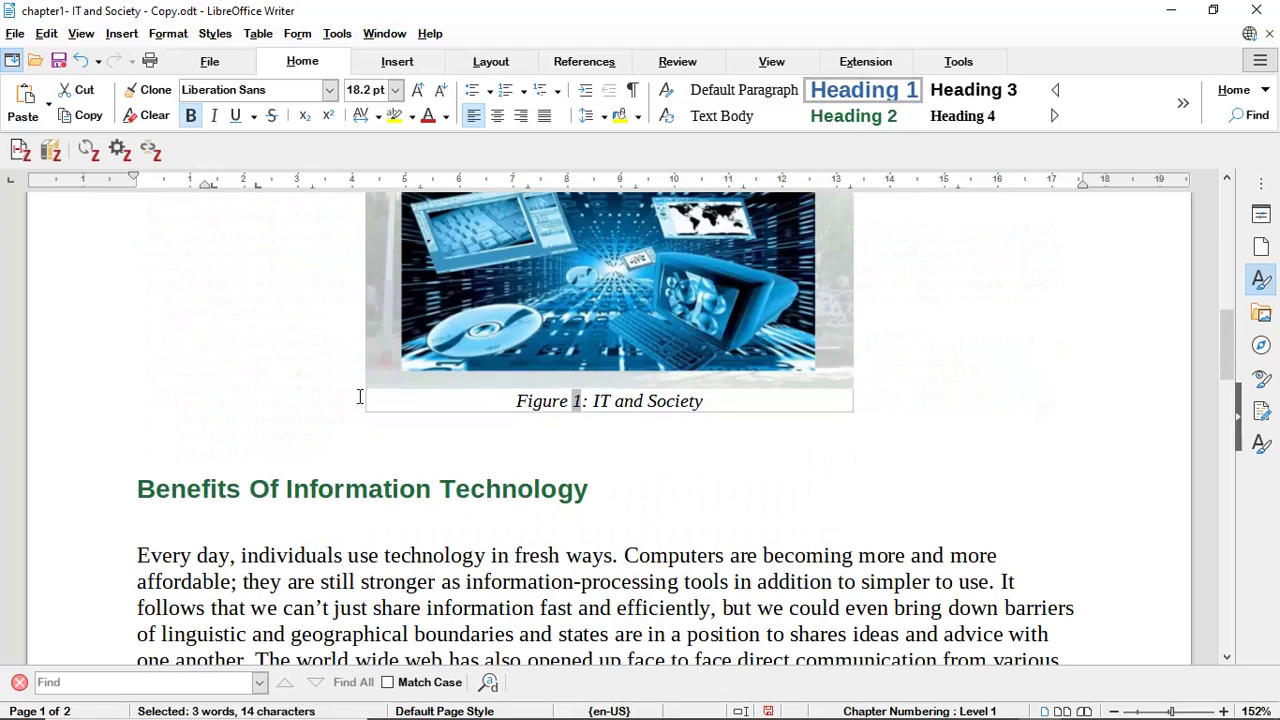
drag(600, 489, 143, 490)
key(ctrl+2)
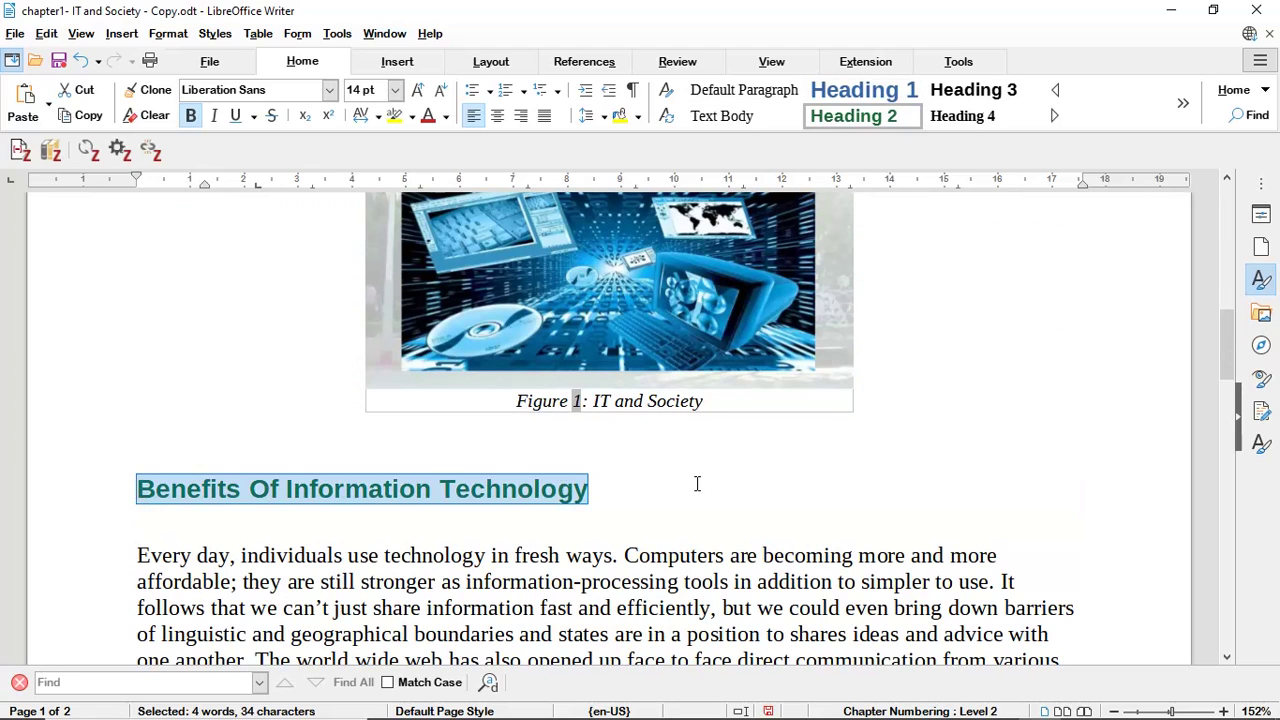
Look over the chapter 1 document, then save and close it.
scroll(697, 484, up, 15)
scroll(684, 479, down, 6)
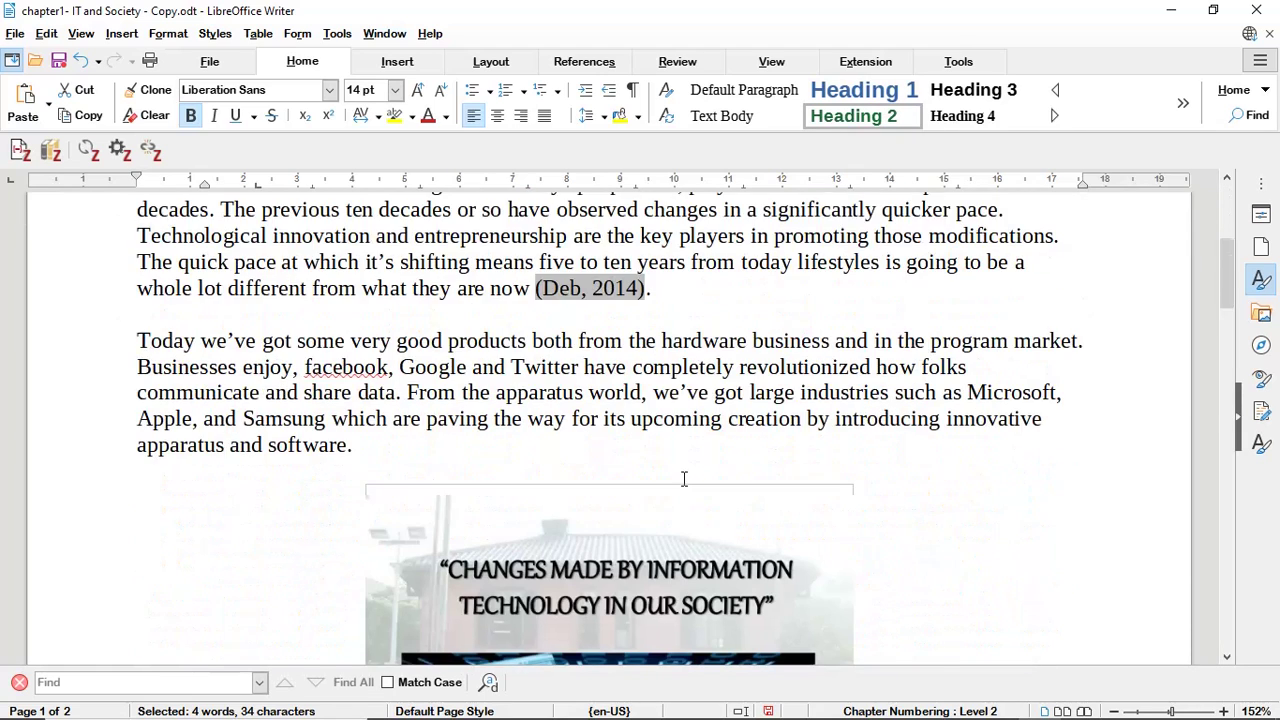
scroll(684, 479, down, 6)
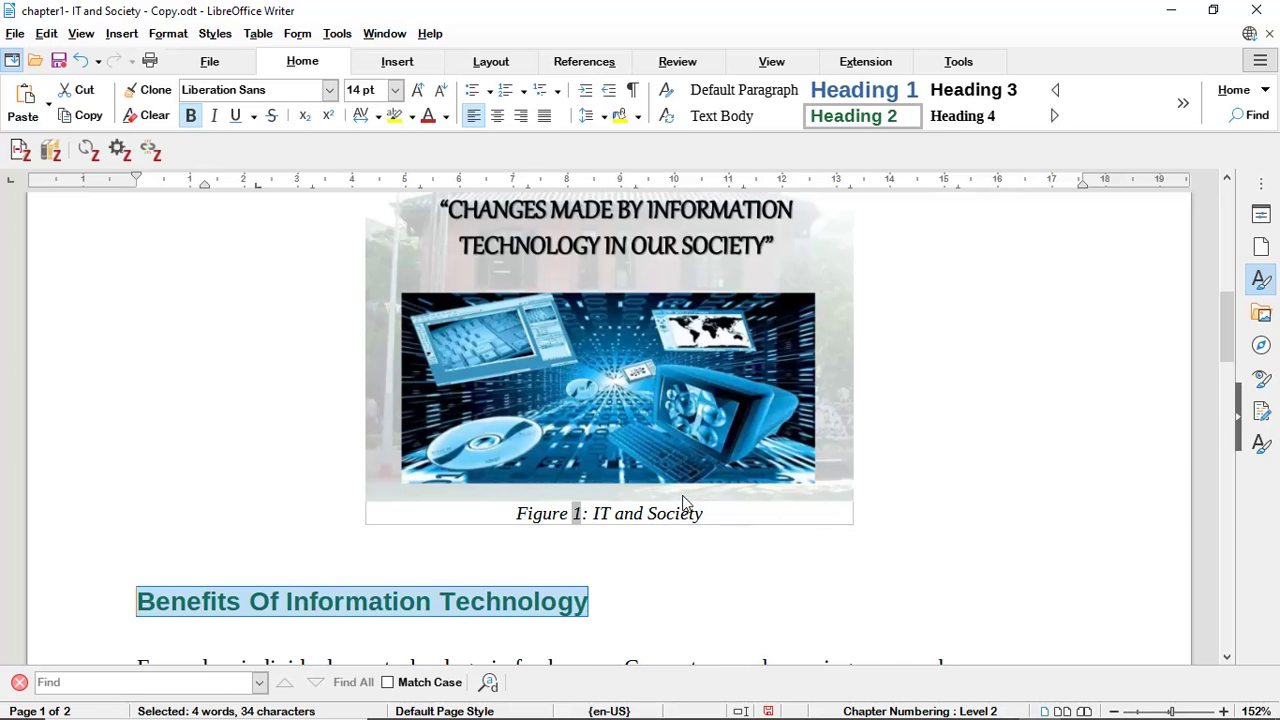
scroll(690, 508, down, 10)
scroll(686, 503, down, 3)
scroll(267, 390, up, 3)
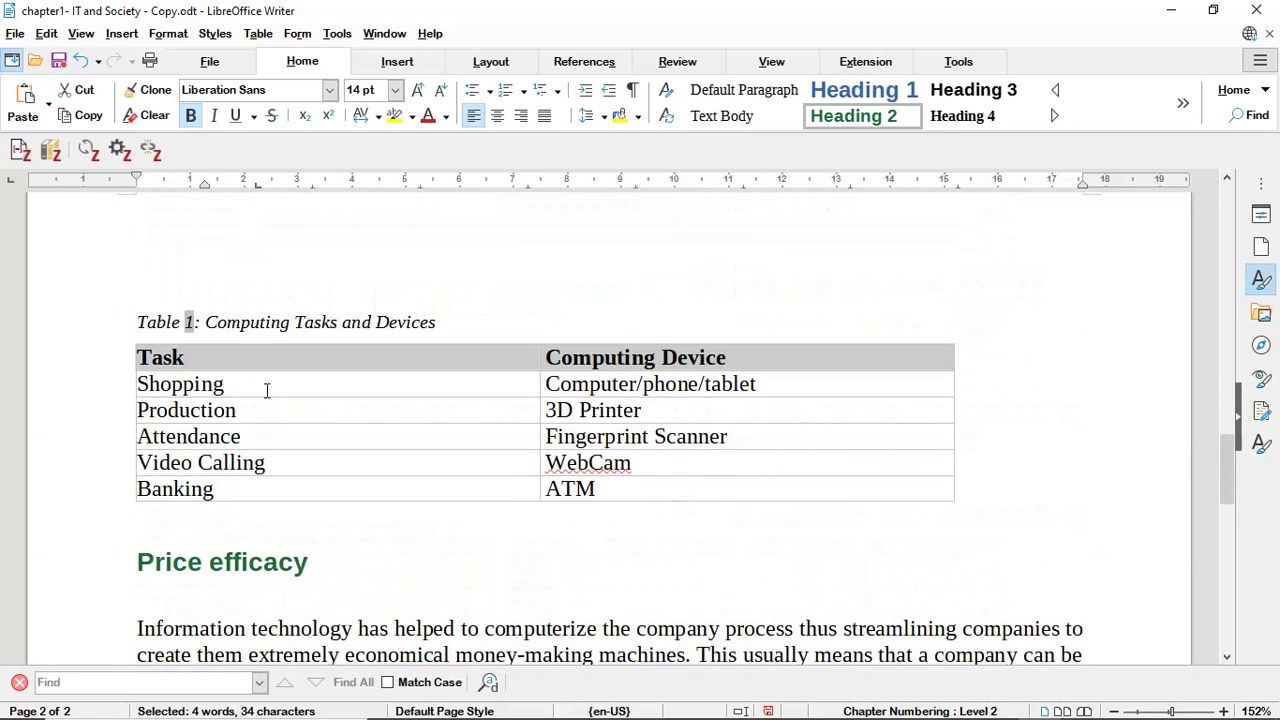
scroll(455, 425, down, 15)
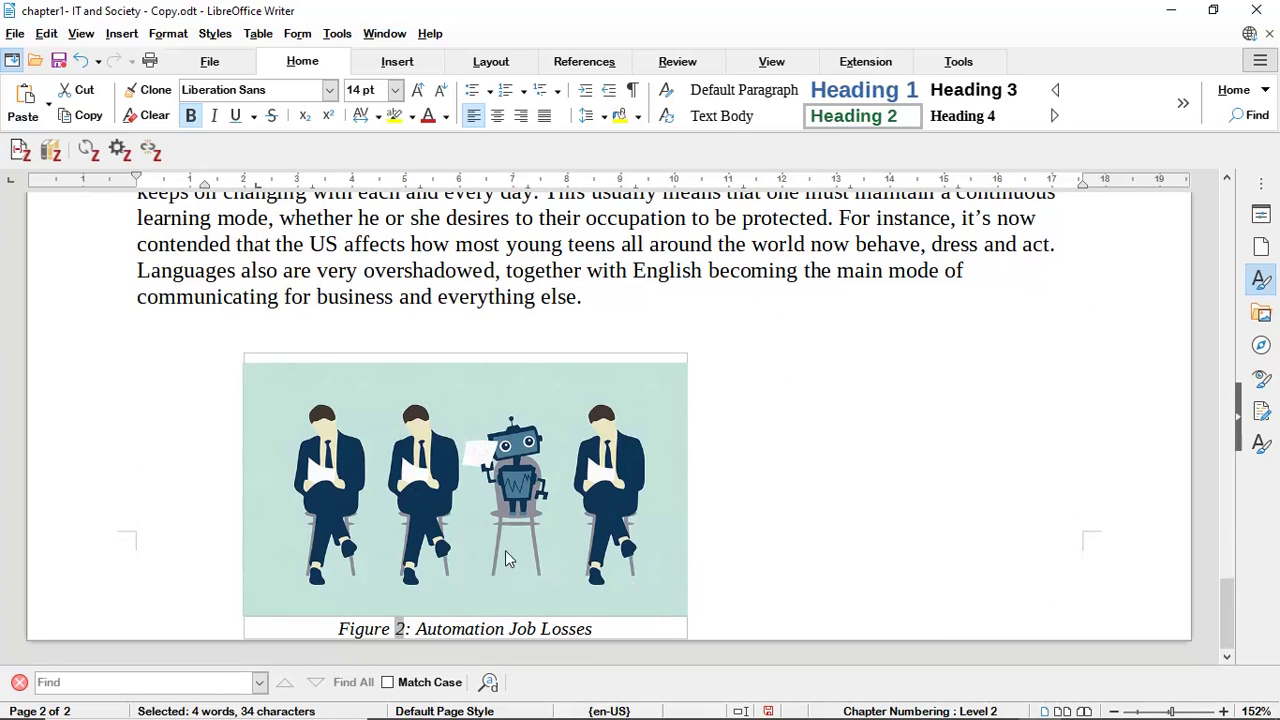
click(58, 62)
click(1258, 12)
Open chapter2- Digitial Divide - Copy.odt from the copy folder in Writer.
click(574, 270)
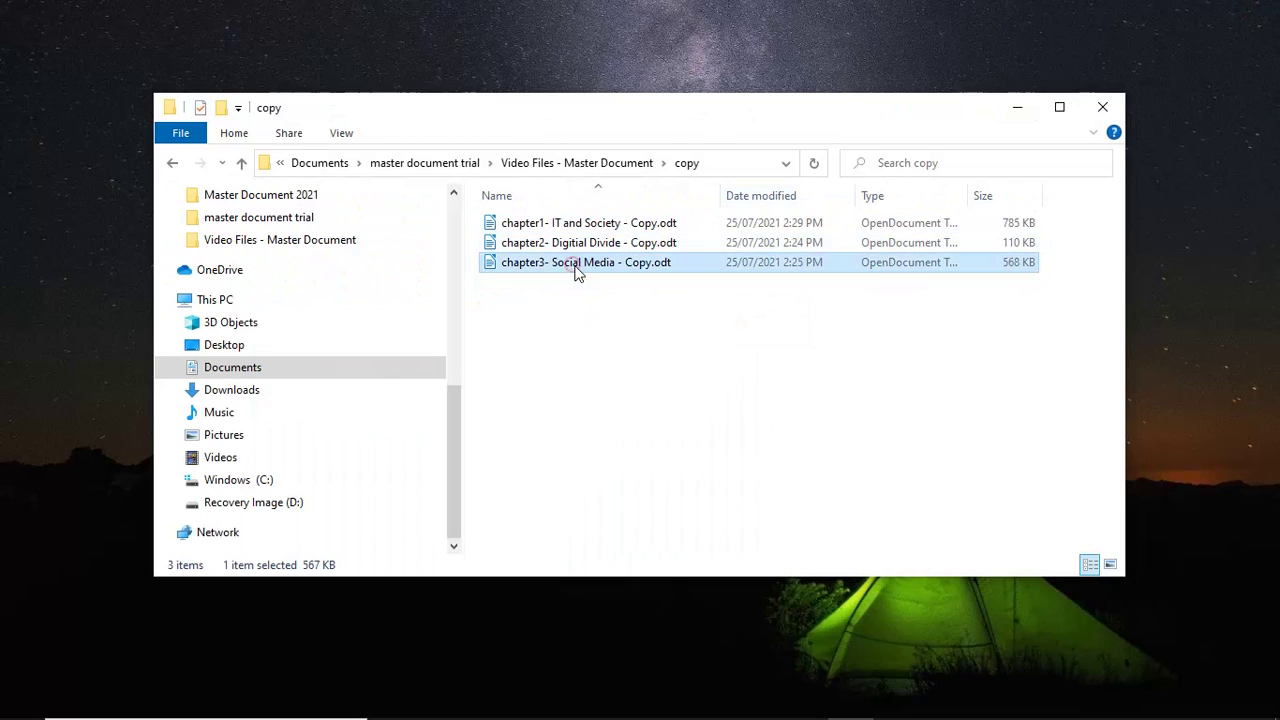
click(566, 246)
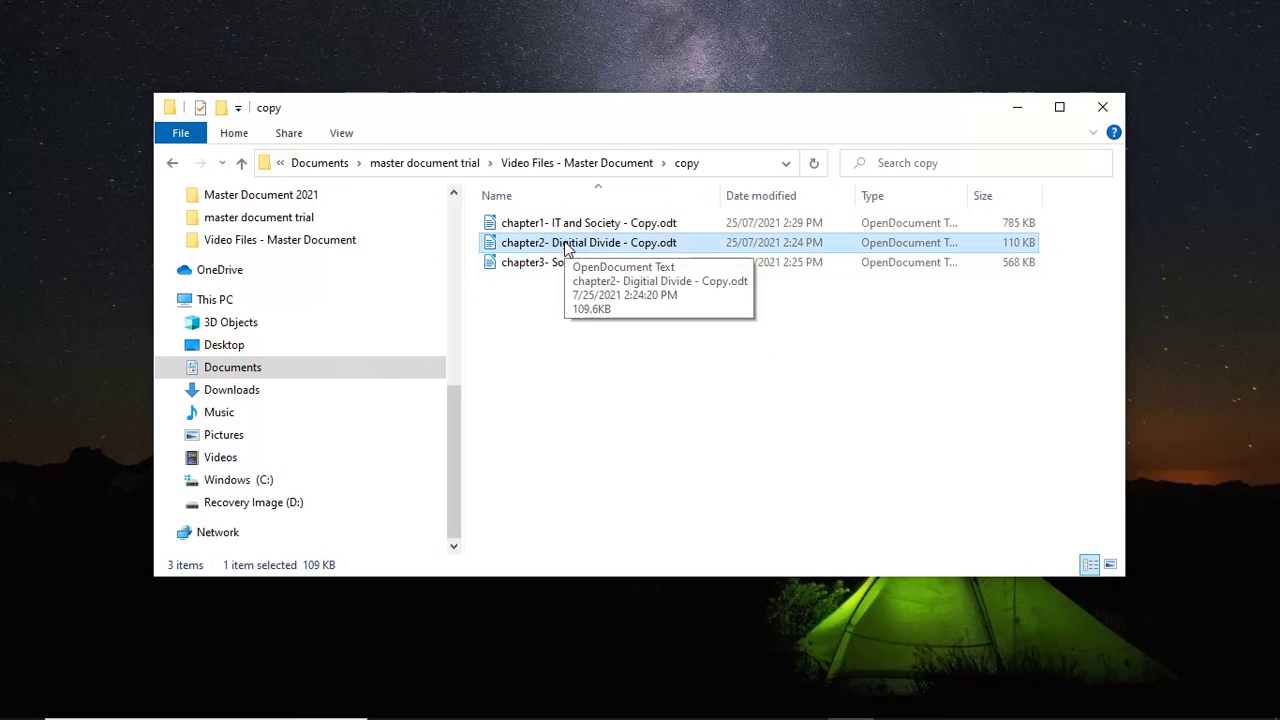
double_click(566, 246)
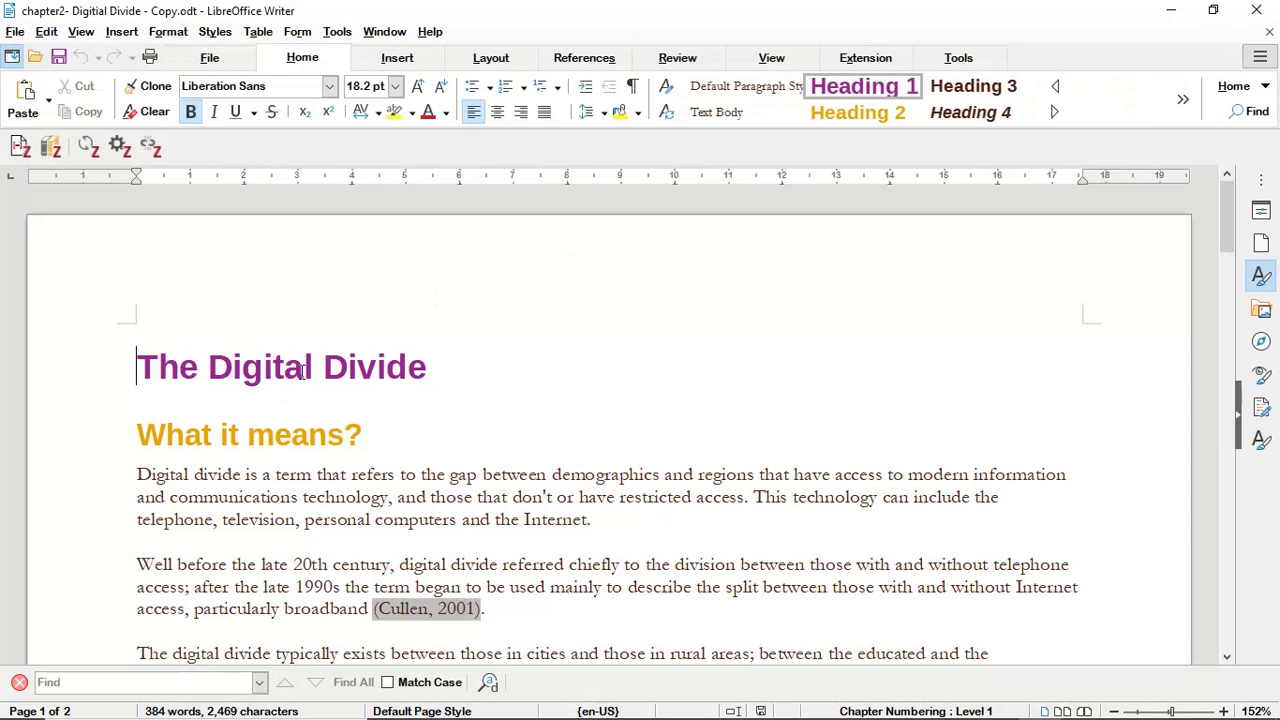
Check the styles of The Digital Divide title, What it means? heading and body text.
click(285, 367)
click(326, 434)
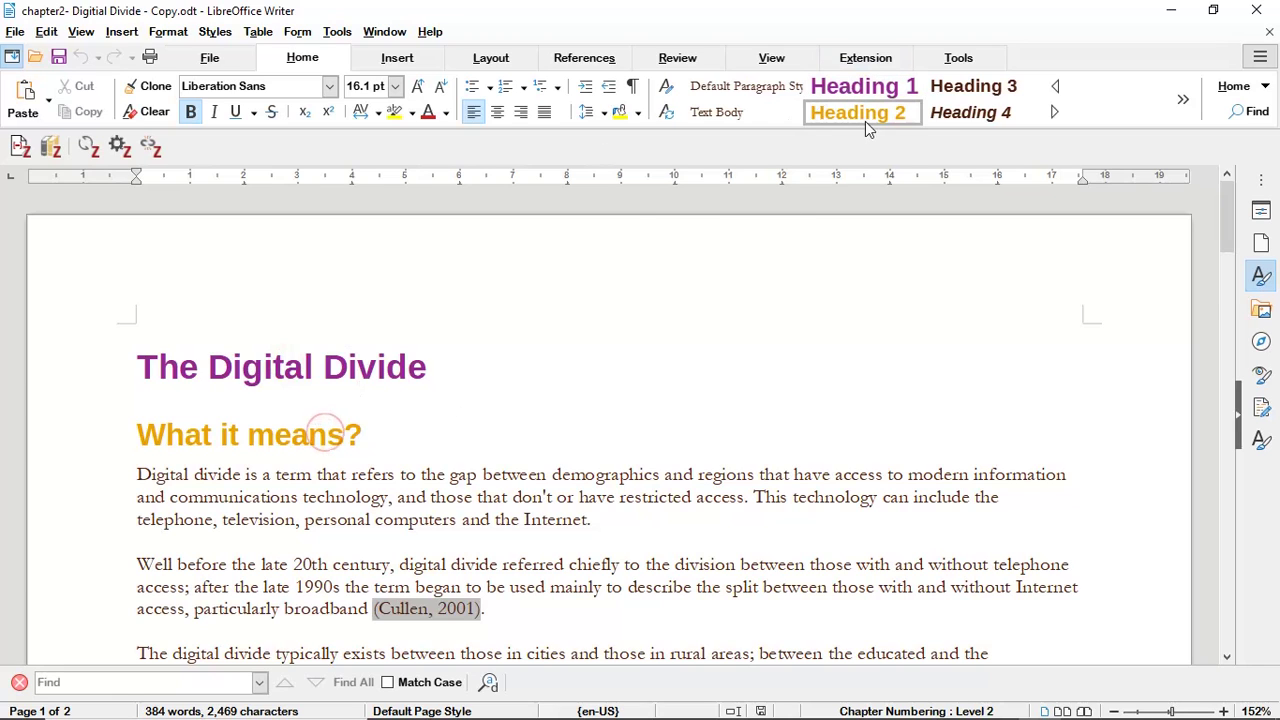
scroll(519, 345, down, 5)
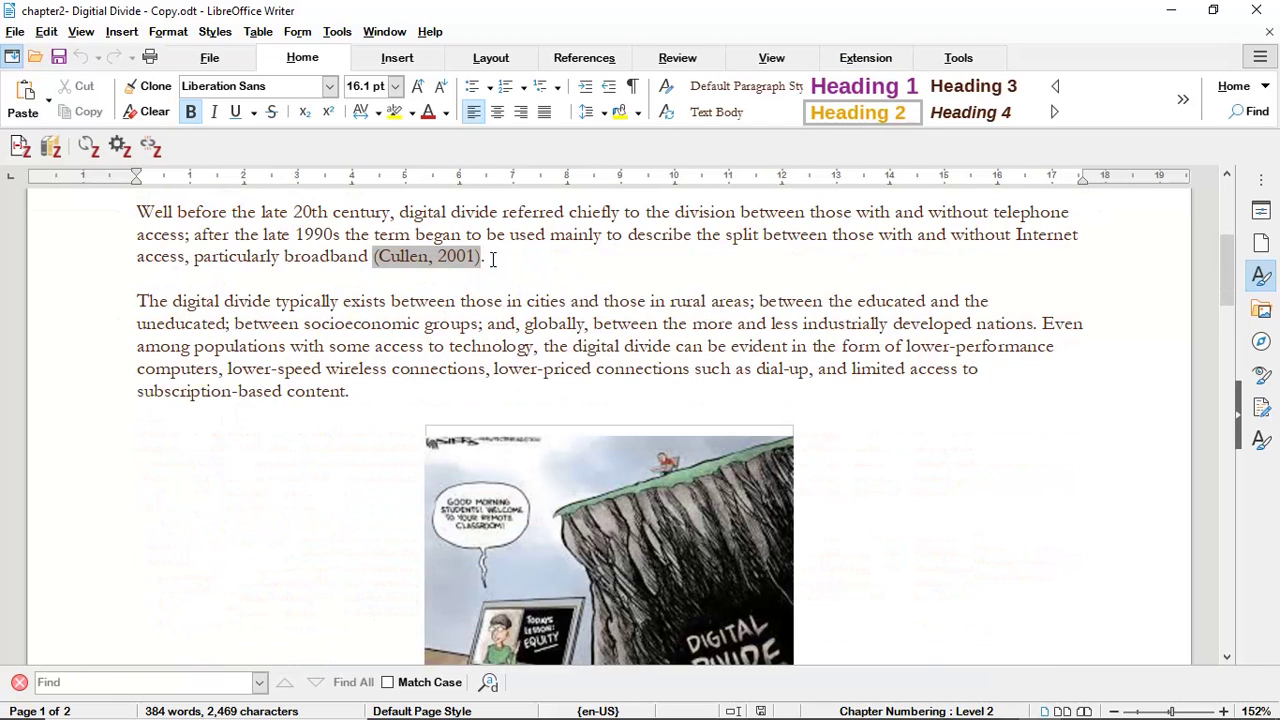
click(492, 259)
Scroll through the rest of chapter 2, close it, and select the chapter 3 file.
scroll(545, 265, down, 3)
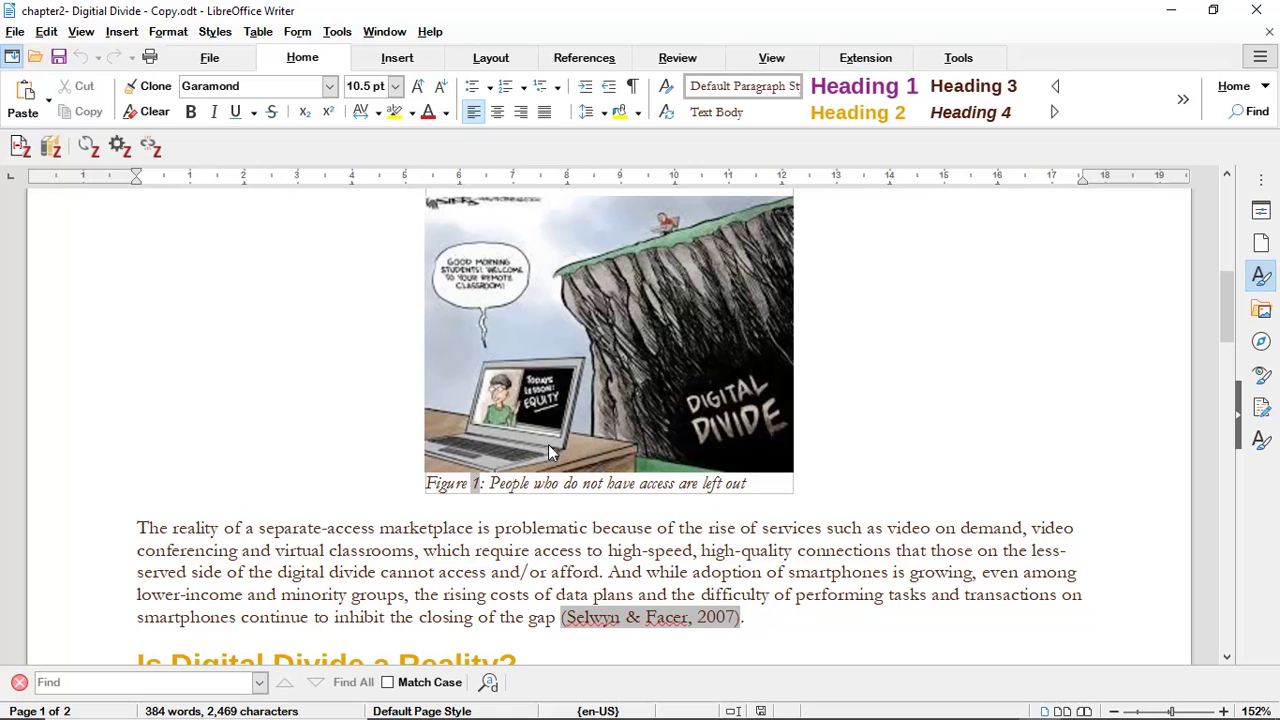
scroll(567, 432, down, 7)
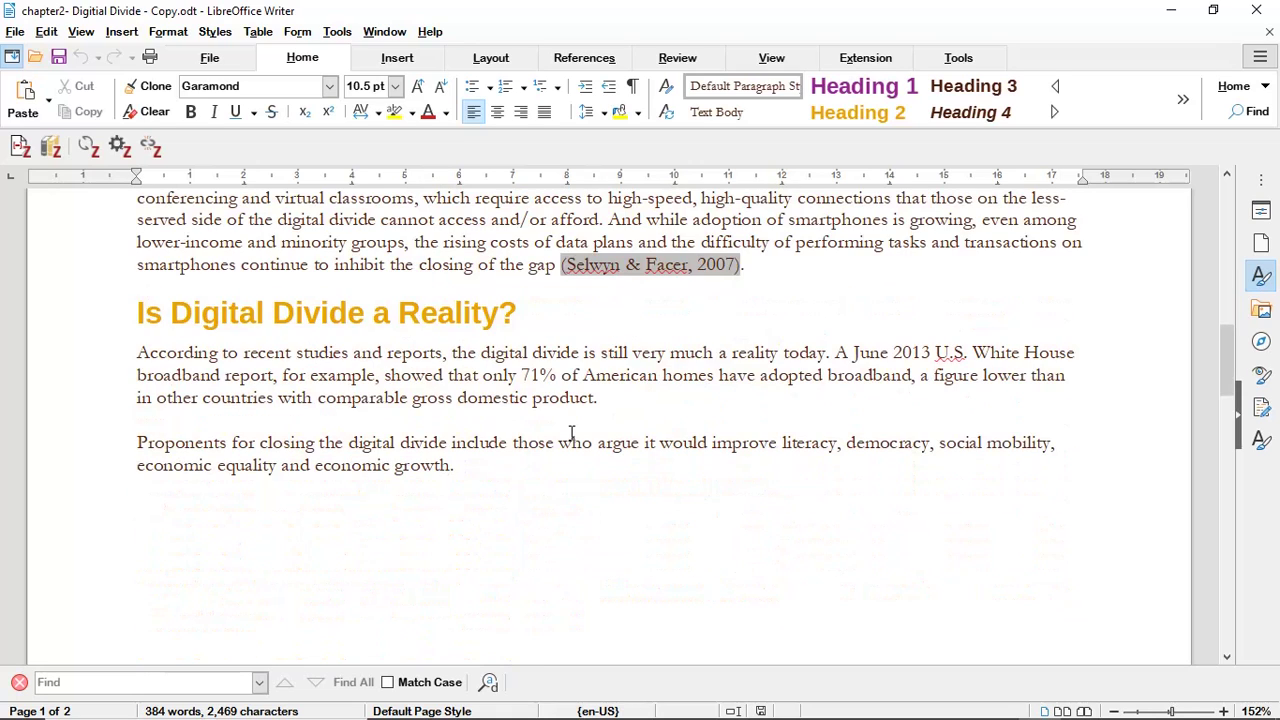
scroll(570, 434, up, 2)
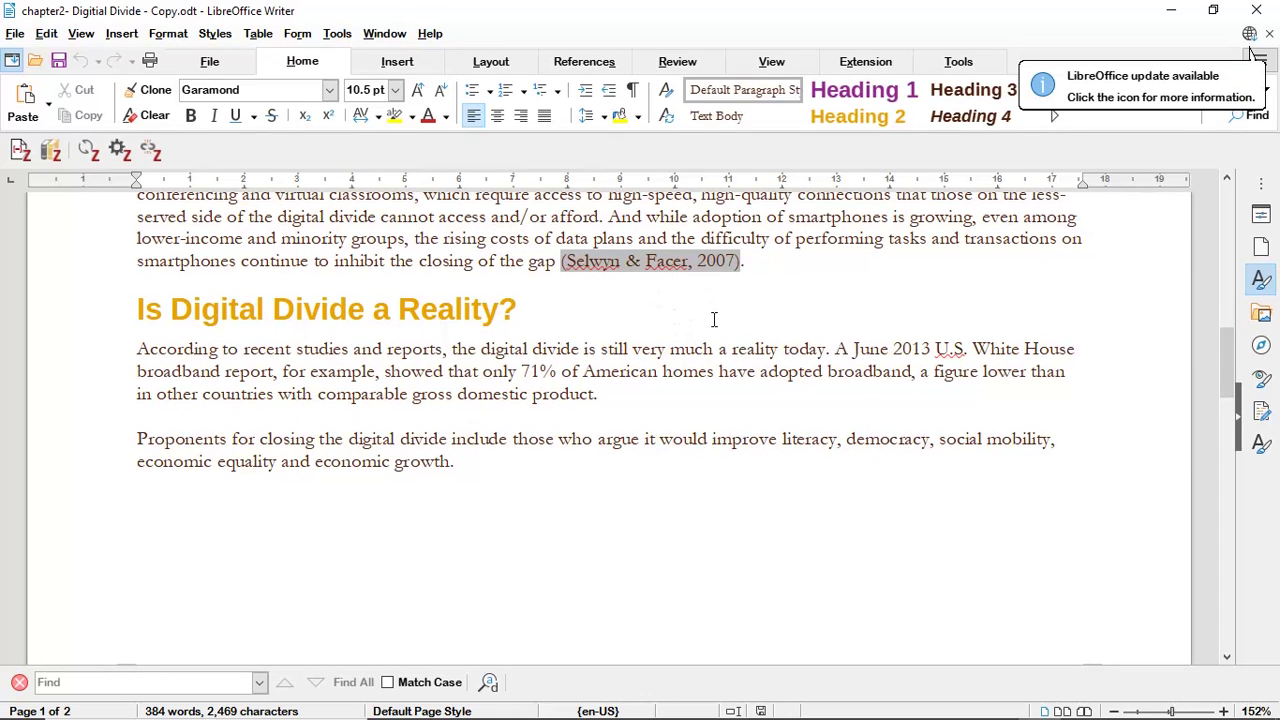
scroll(715, 320, down, 10)
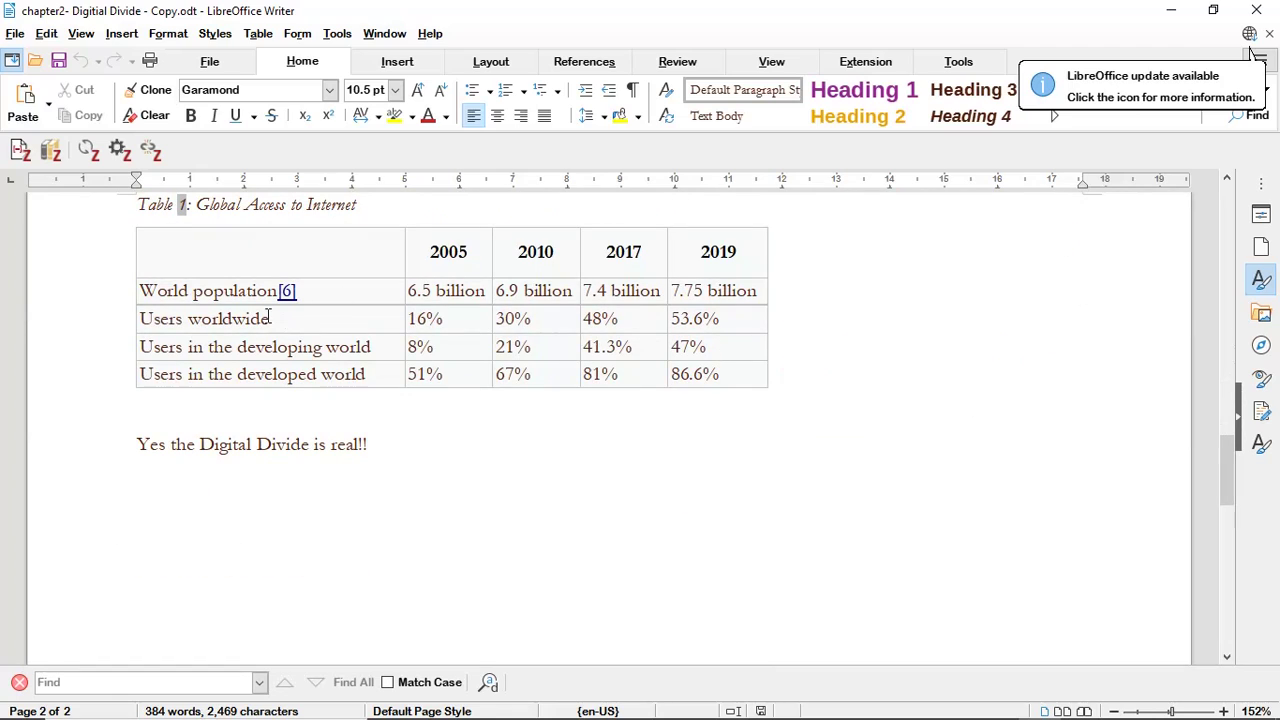
scroll(357, 351, up, 5)
scroll(360, 350, down, 5)
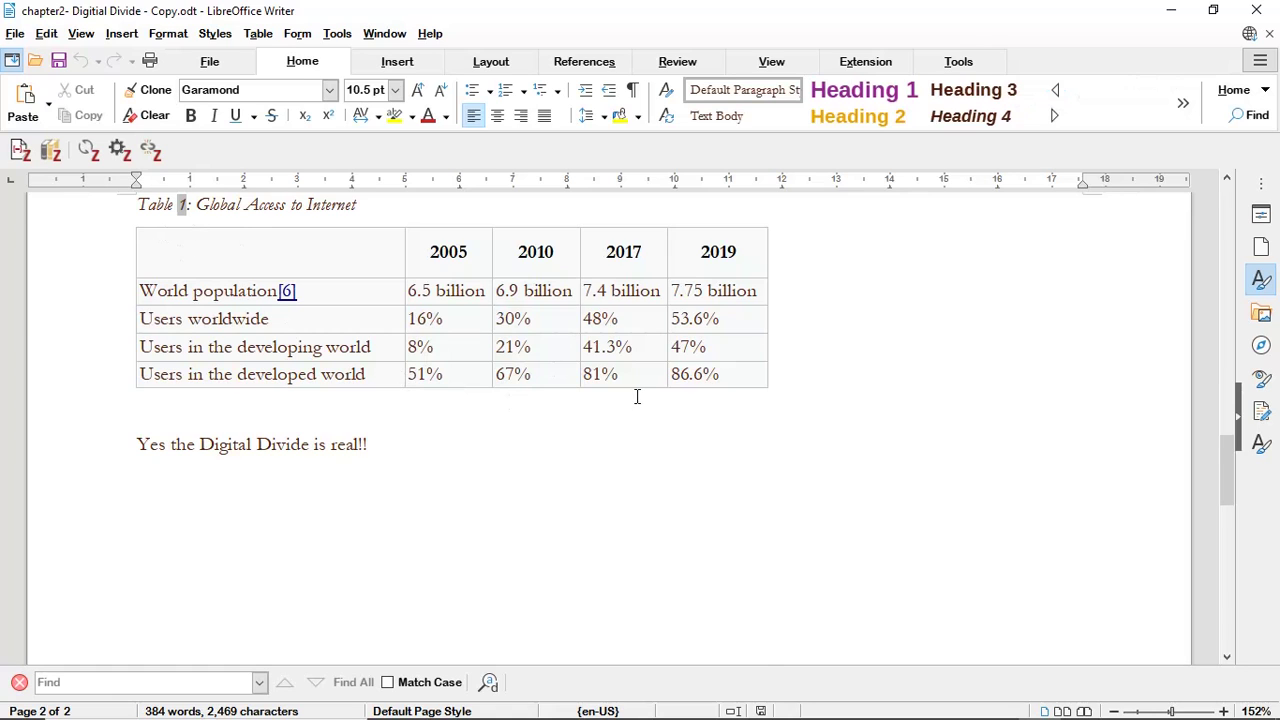
scroll(636, 400, up, 2)
scroll(636, 421, down, 8)
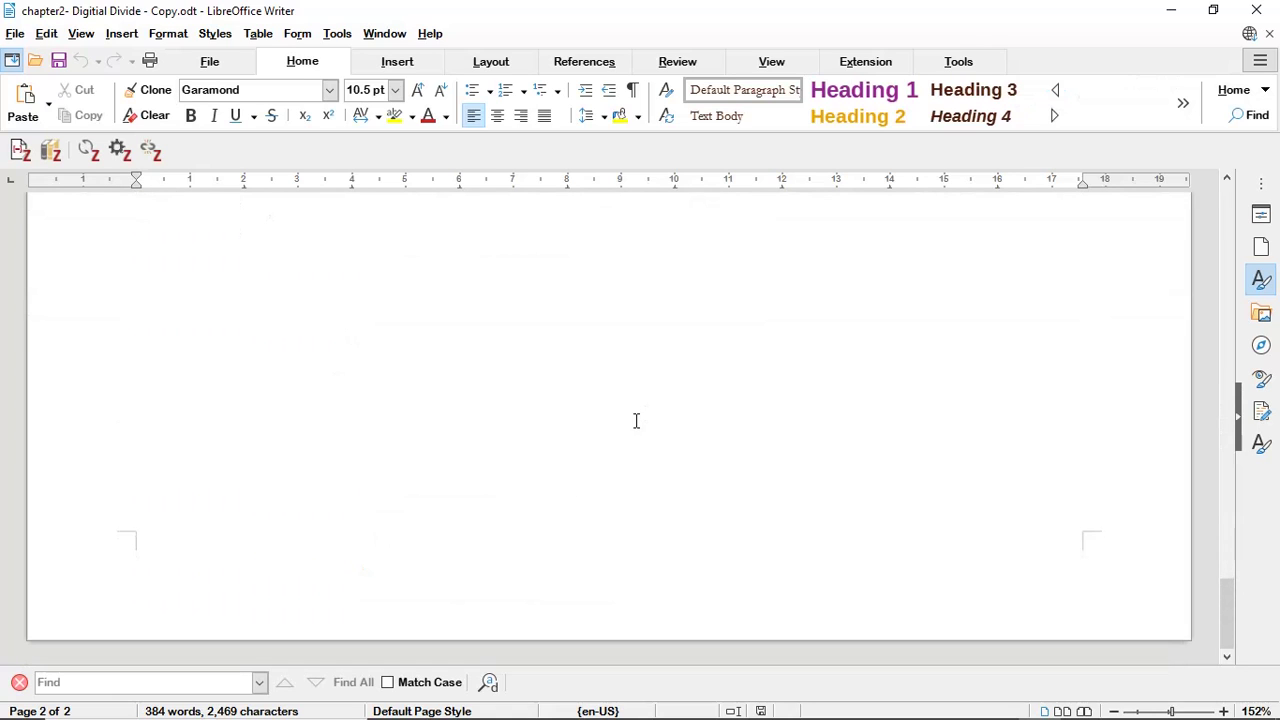
click(1256, 9)
click(535, 266)
Open chapter3- Social Media - Copy.odt and minimize File Explorer to view it in Writer.
double_click(535, 266)
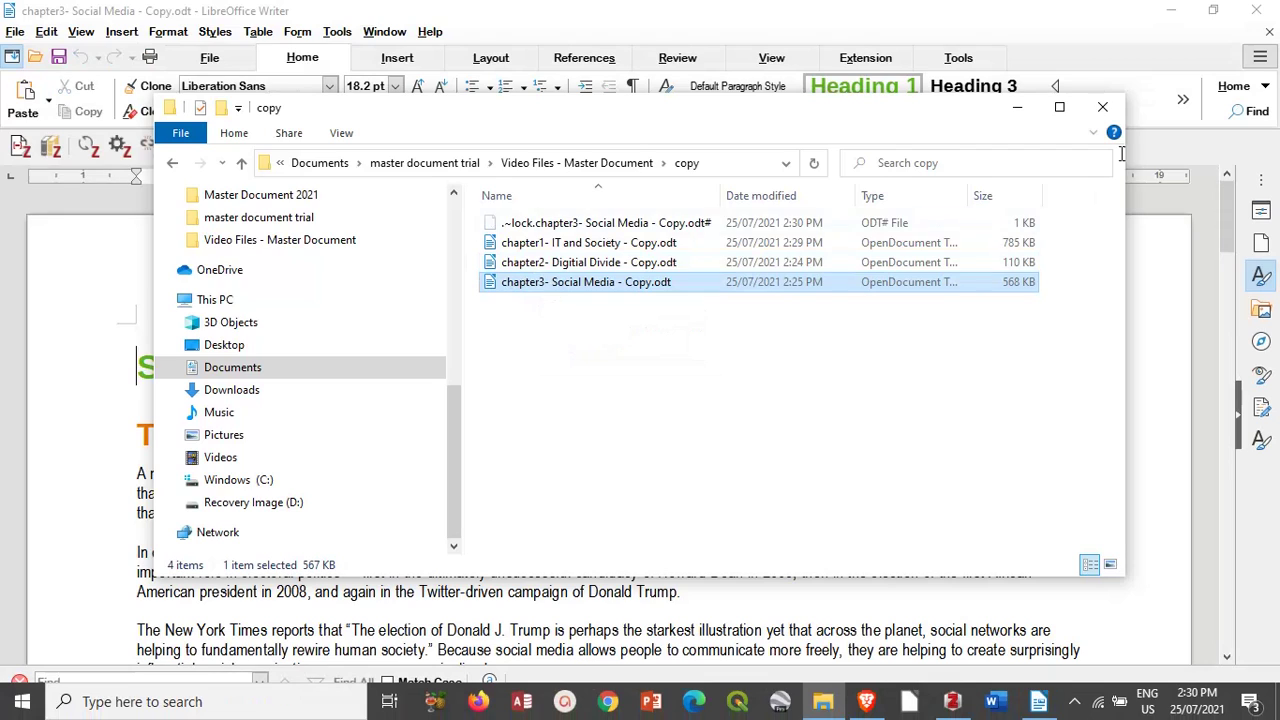
click(1017, 107)
scroll(650, 380, down, 3)
scroll(632, 388, up, 3)
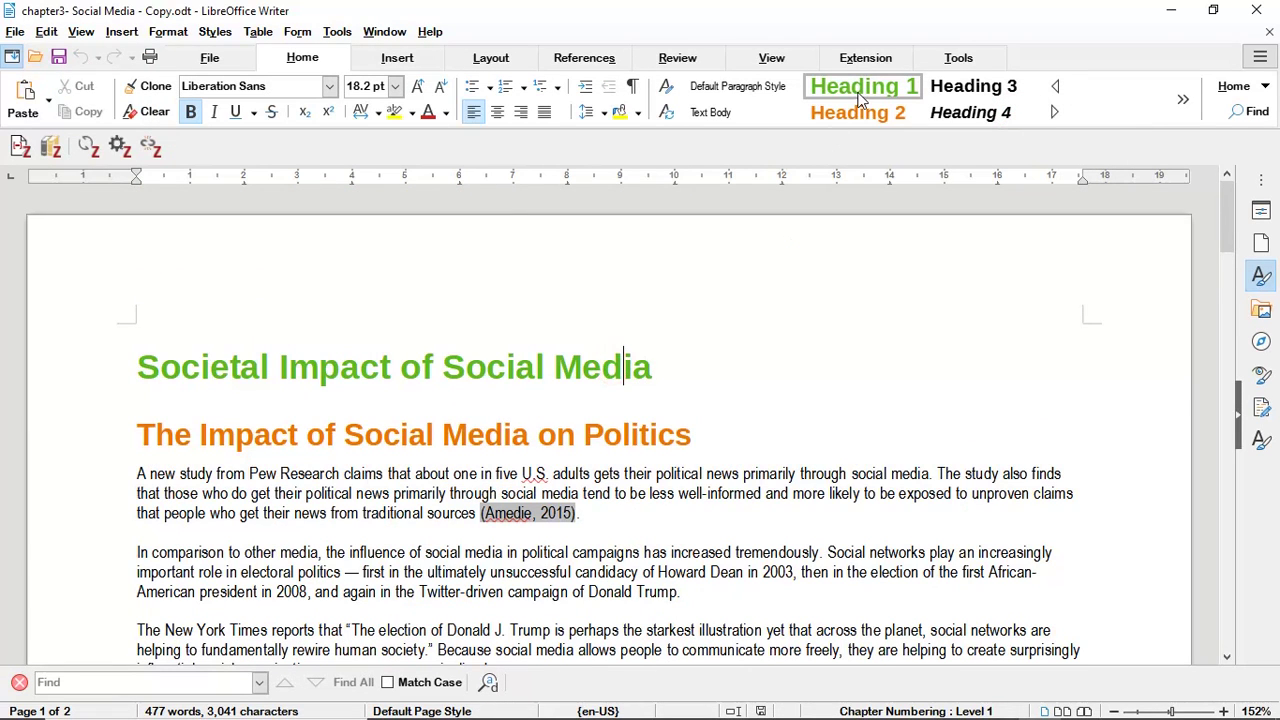
Check the Politics heading style and scroll through chapter 3's figures and table.
click(646, 434)
scroll(648, 434, down, 3)
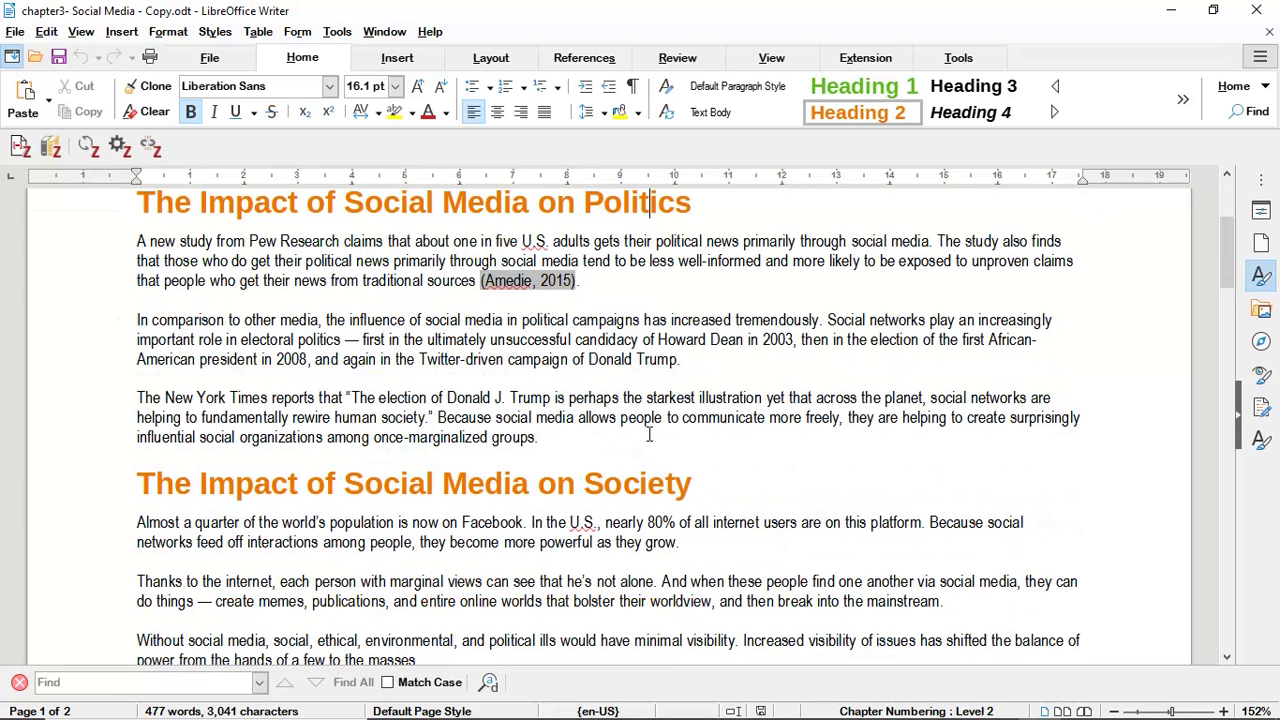
scroll(648, 338, down, 3)
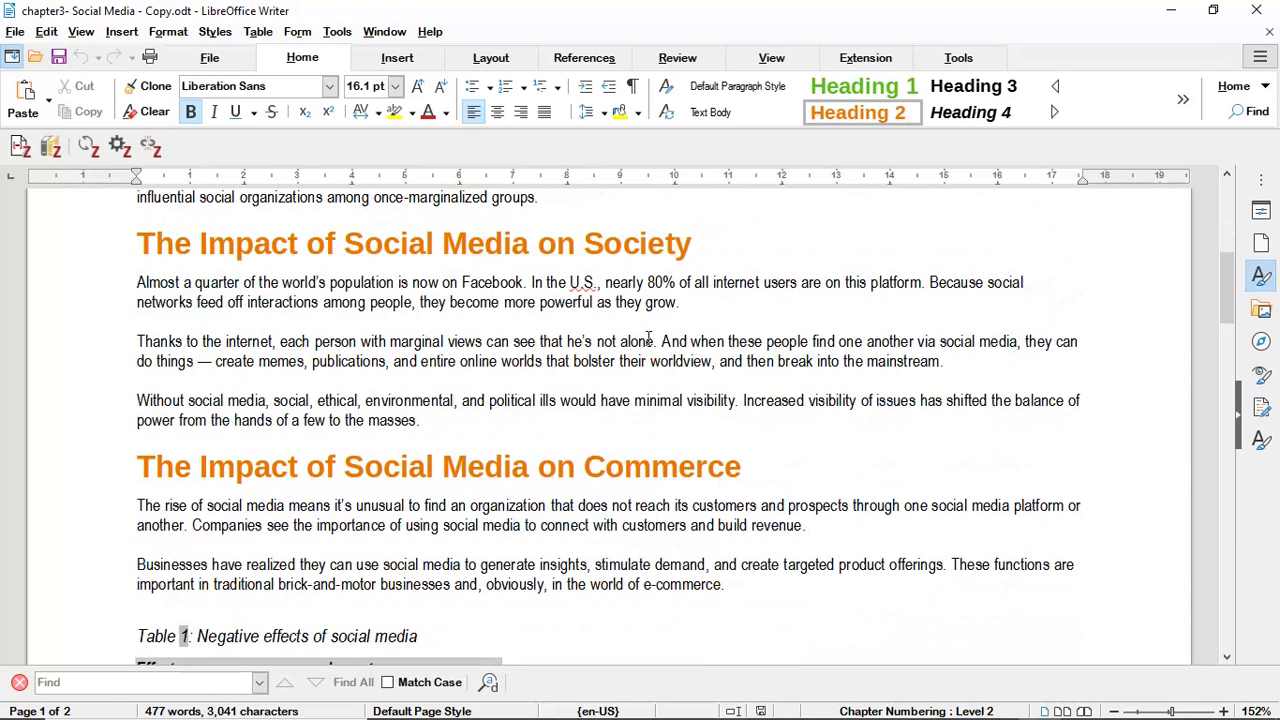
scroll(648, 338, down, 6)
scroll(649, 342, down, 5)
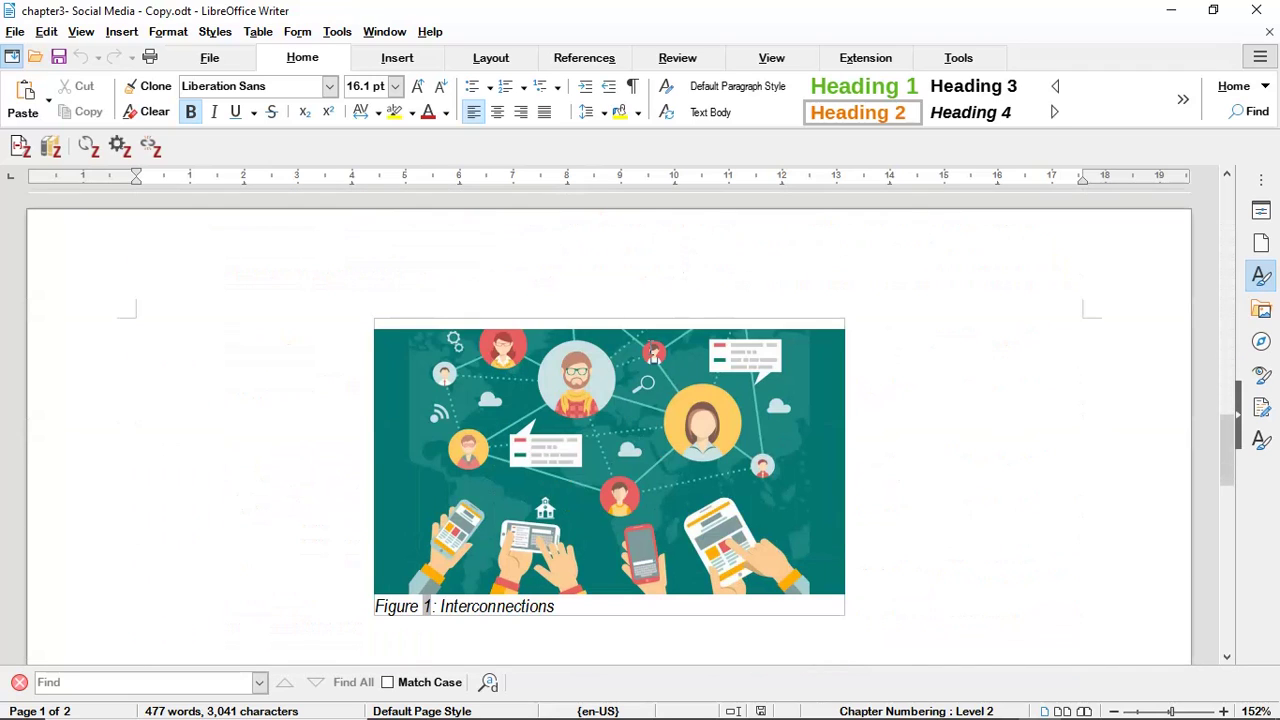
scroll(651, 355, down, 9)
scroll(612, 420, up, 4)
scroll(617, 424, up, 3)
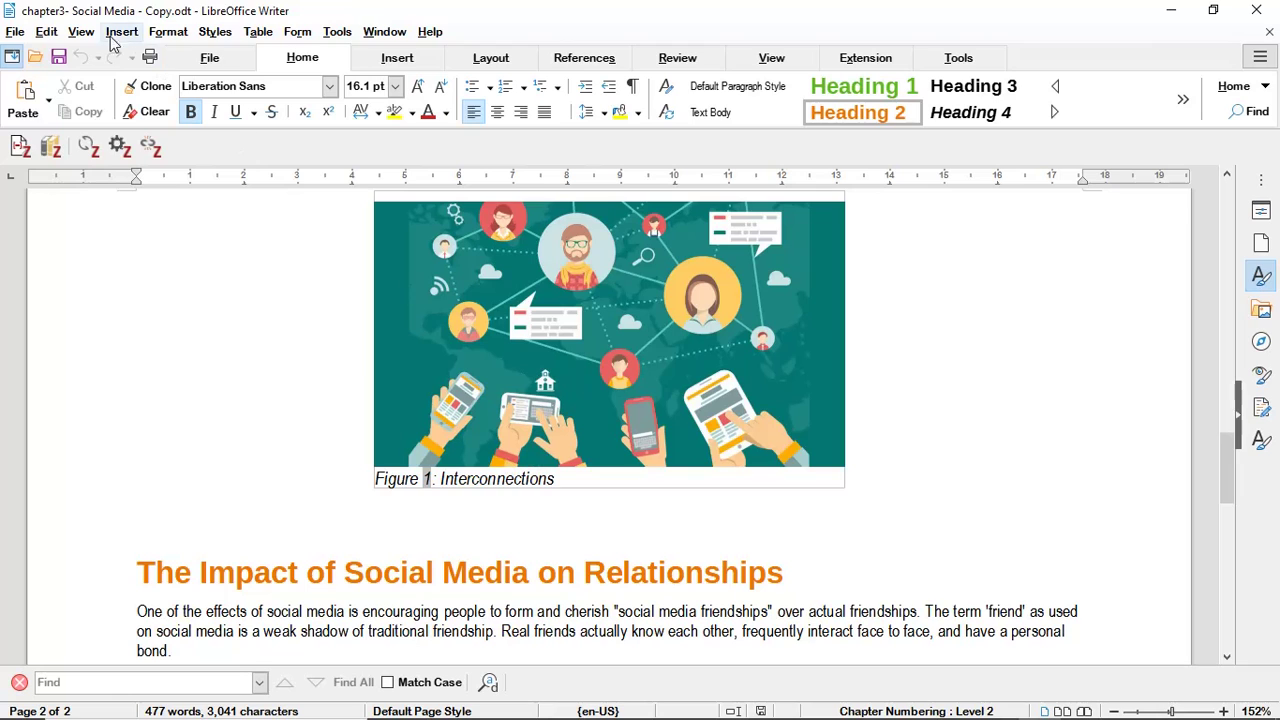
Finish reviewing chapter 3, close it, and relaunch LibreOffice from the taskbar.
scroll(460, 500, down, 7)
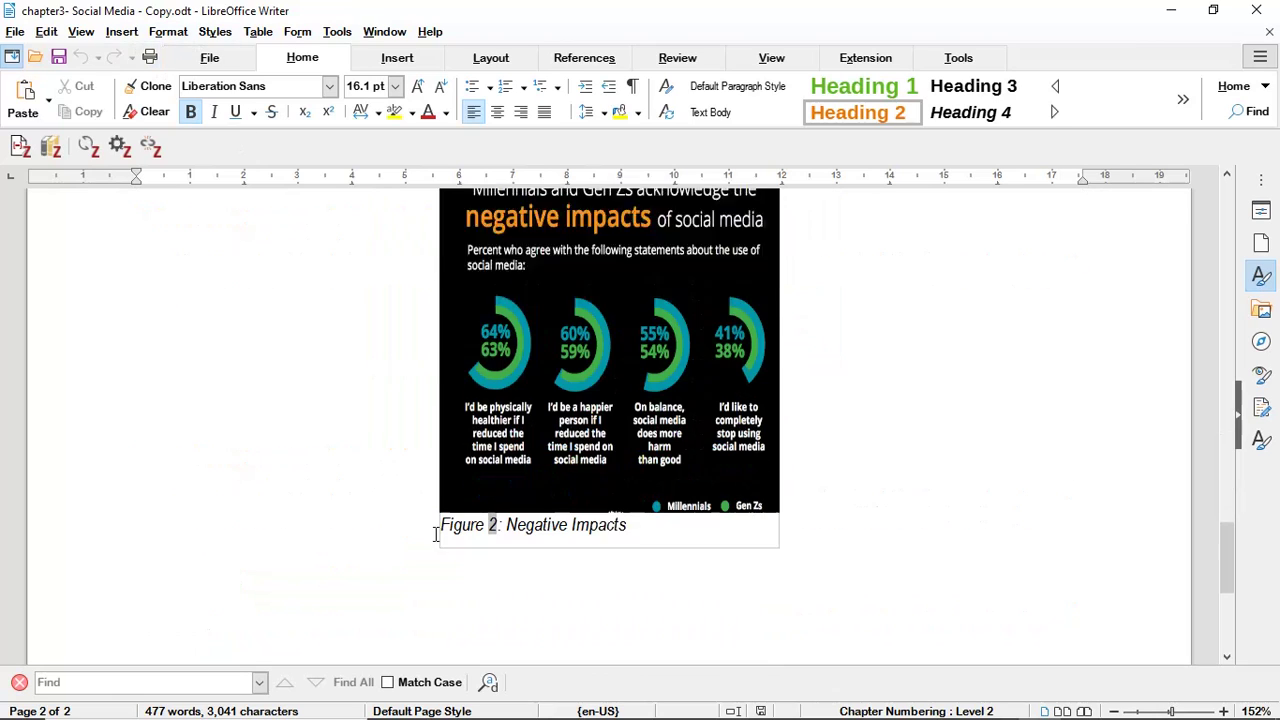
scroll(434, 531, down, 2)
scroll(519, 461, up, 10)
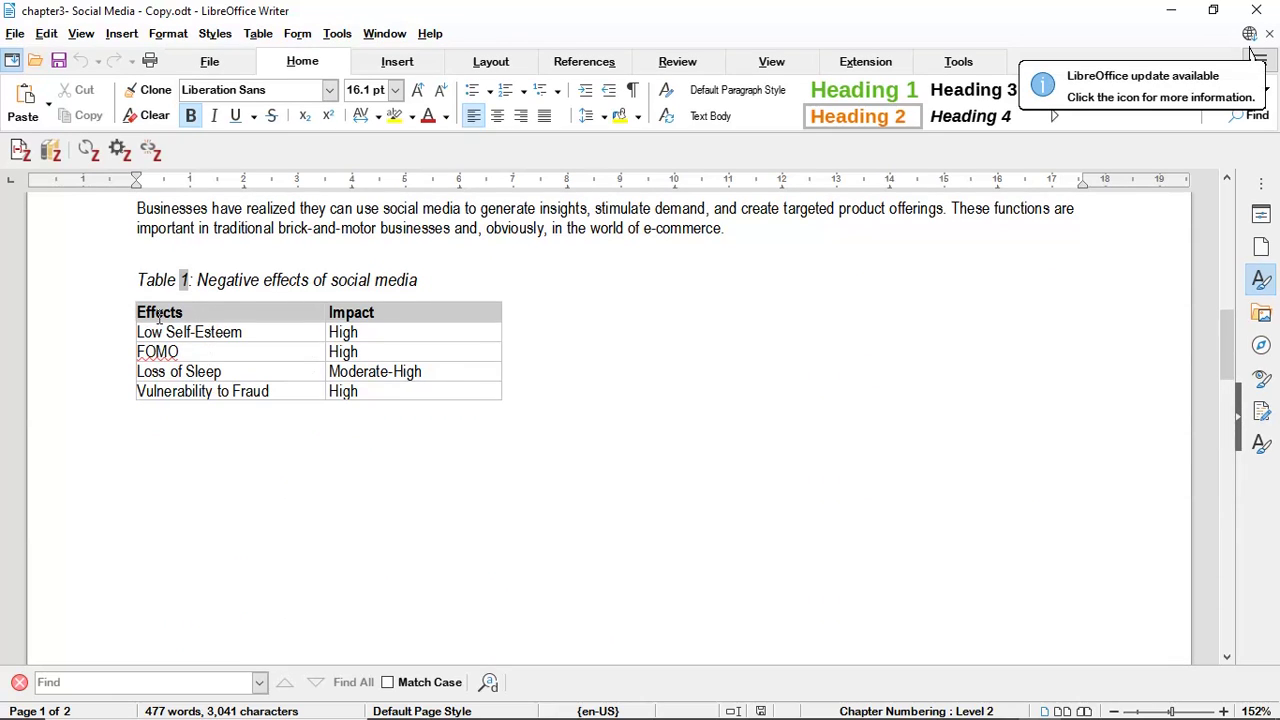
scroll(415, 395, up, 15)
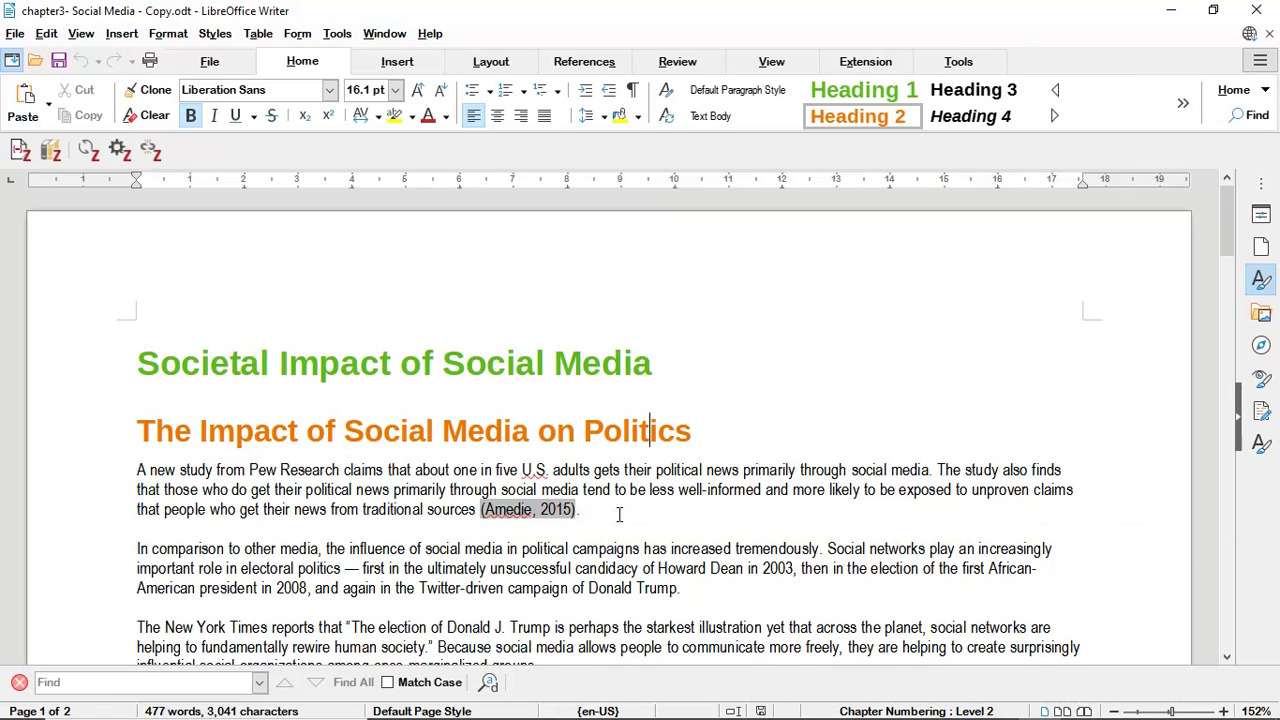
scroll(619, 514, down, 15)
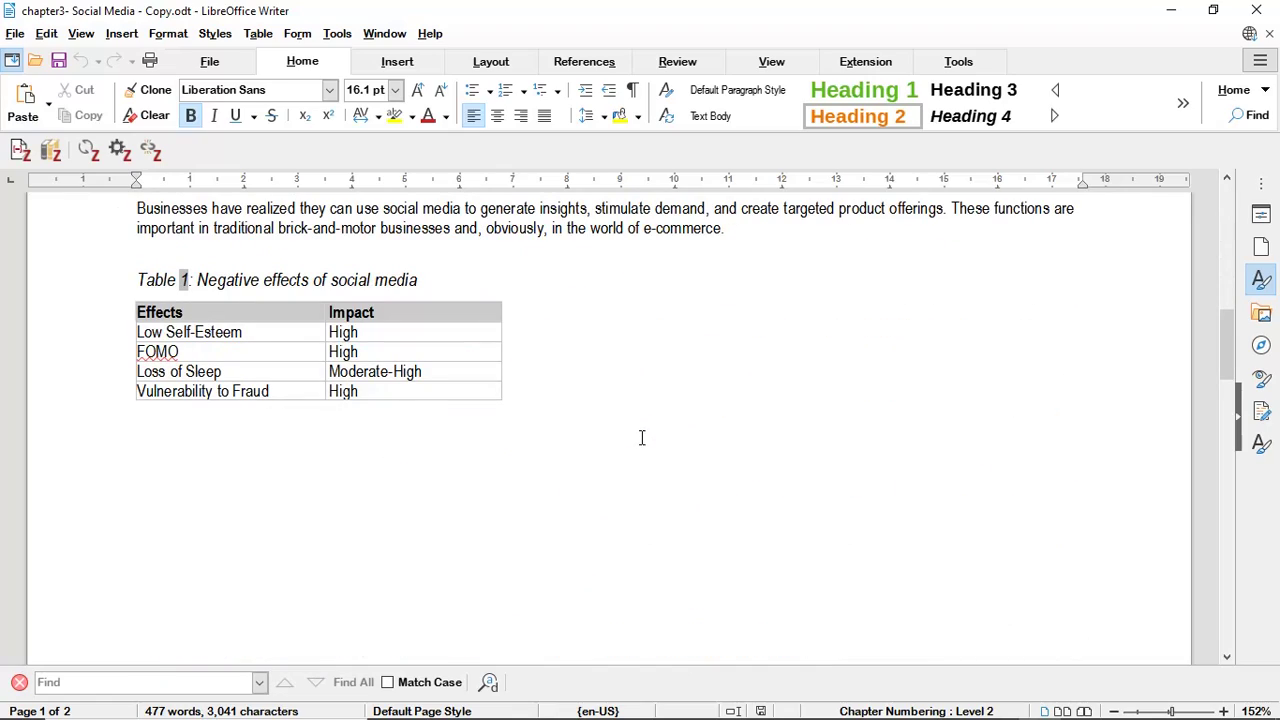
scroll(647, 444, up, 15)
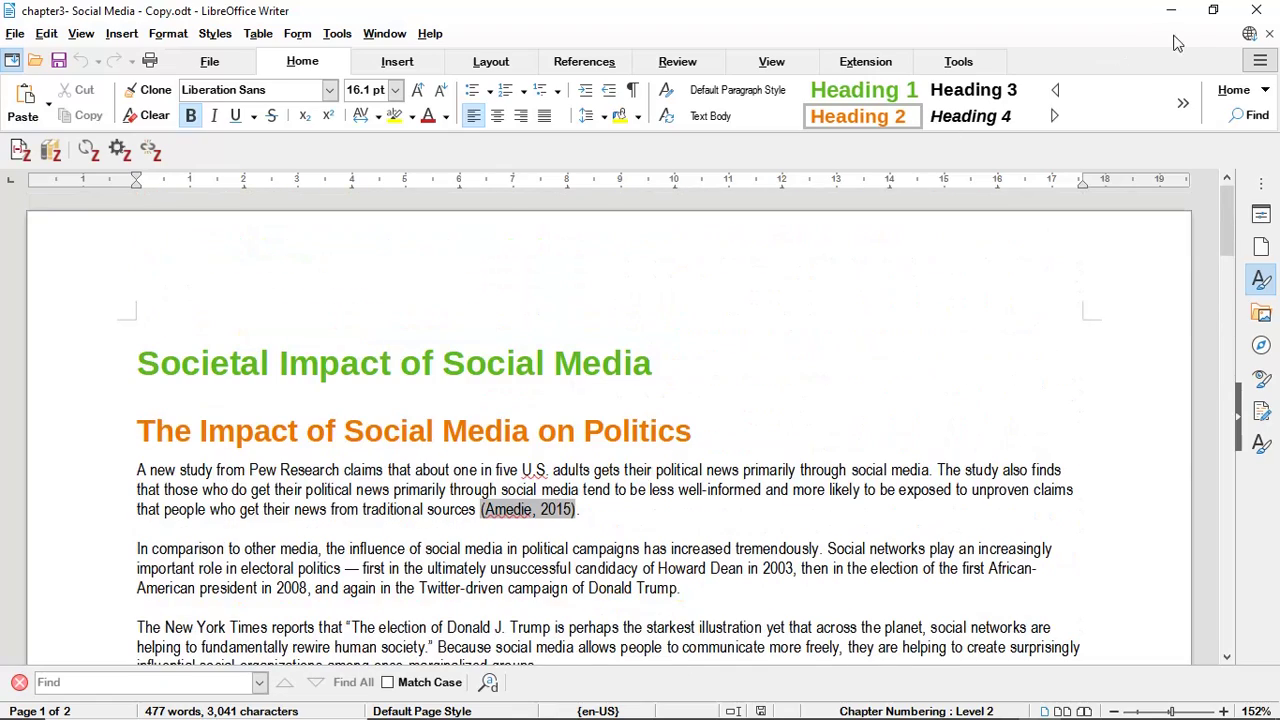
click(1262, 12)
click(941, 706)
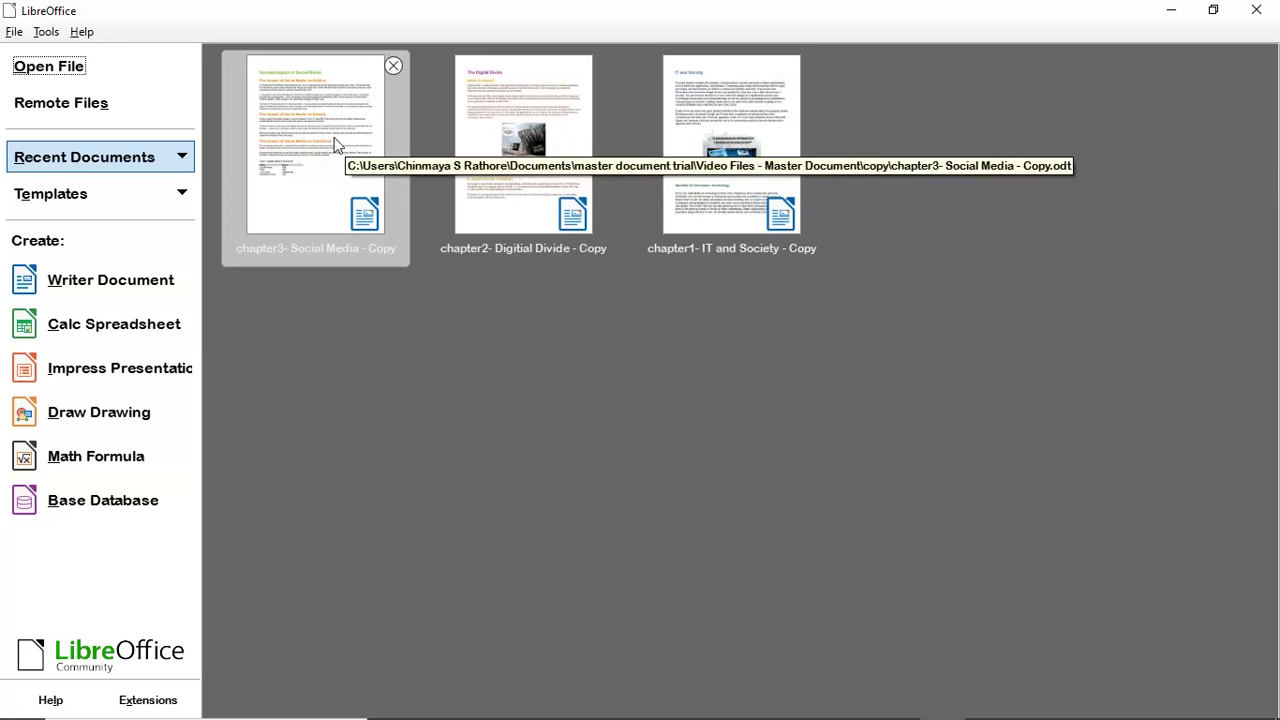
Create a new document through File > New > Master Document.
click(14, 33)
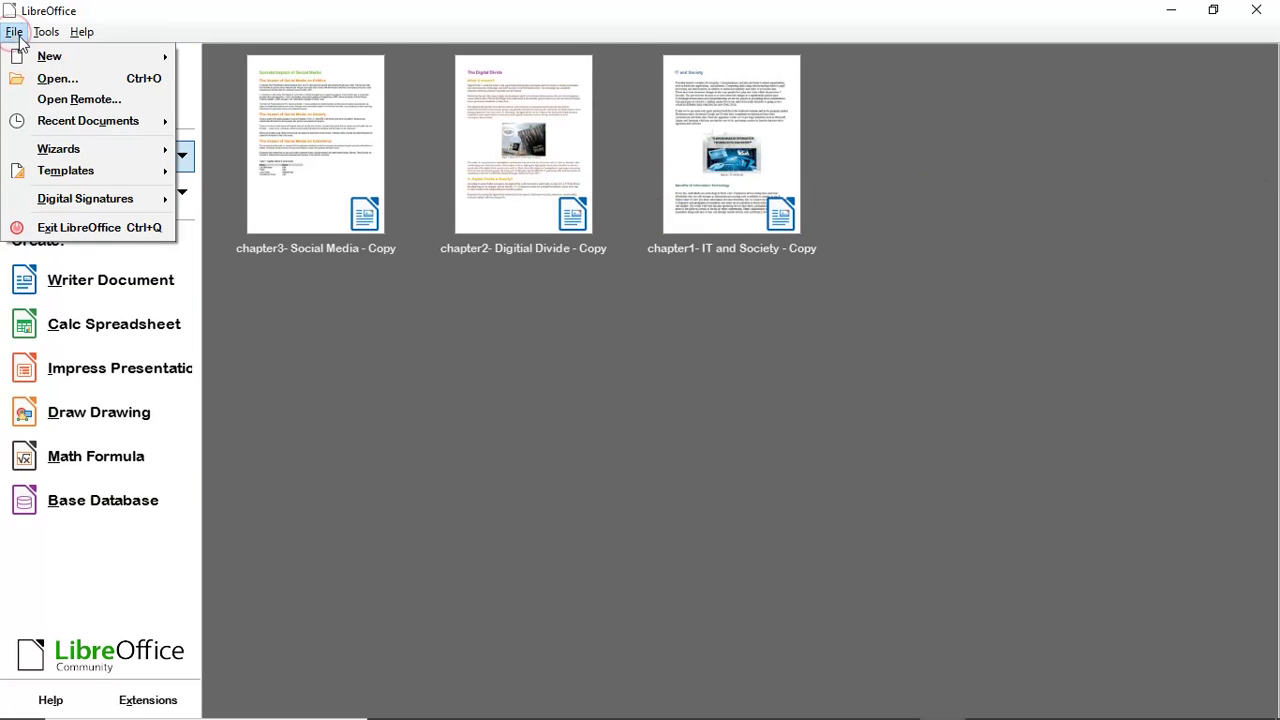
mouse_move(90, 60)
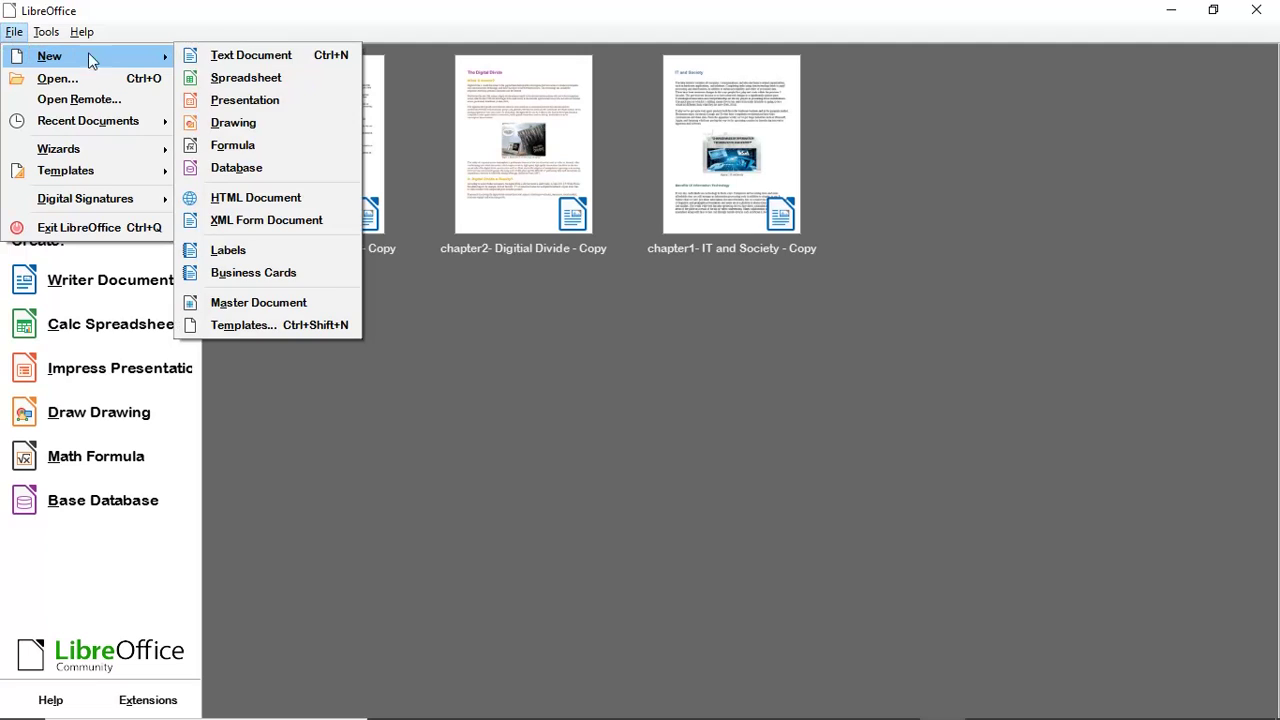
click(328, 303)
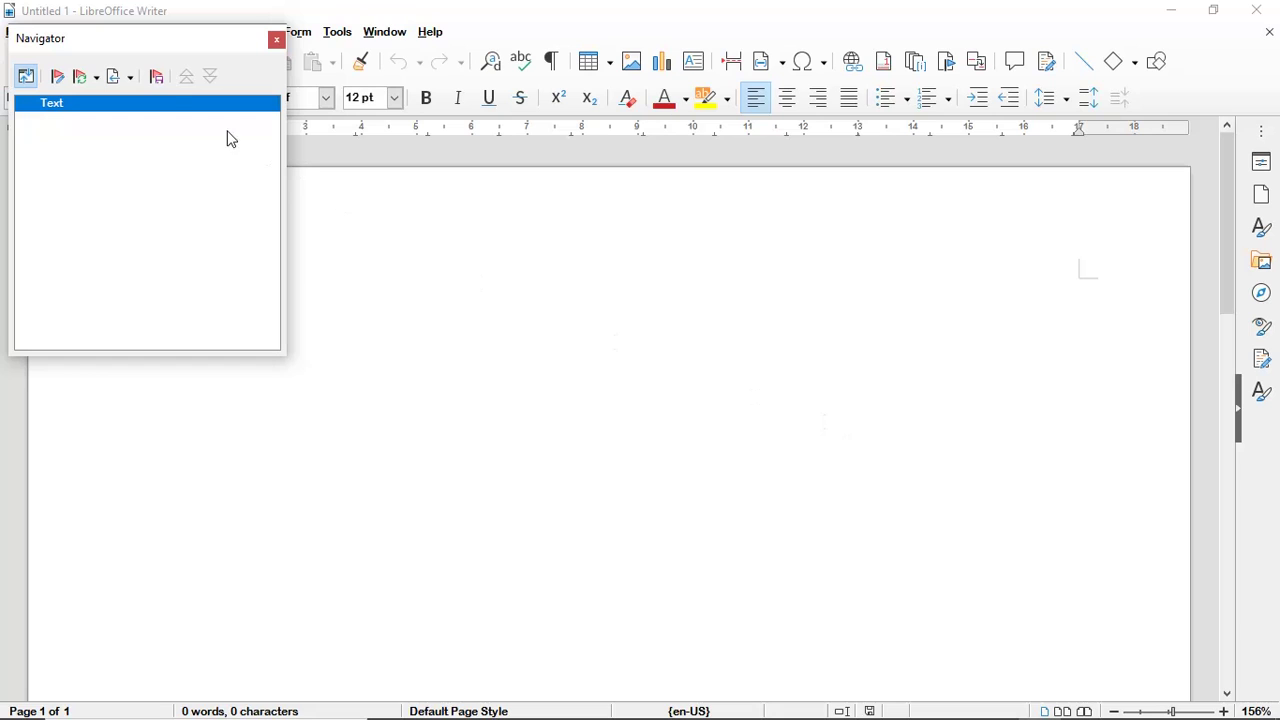
Move the Navigator aside and show the sidebar's Styles deck beside the empty master document.
drag(153, 40, 581, 104)
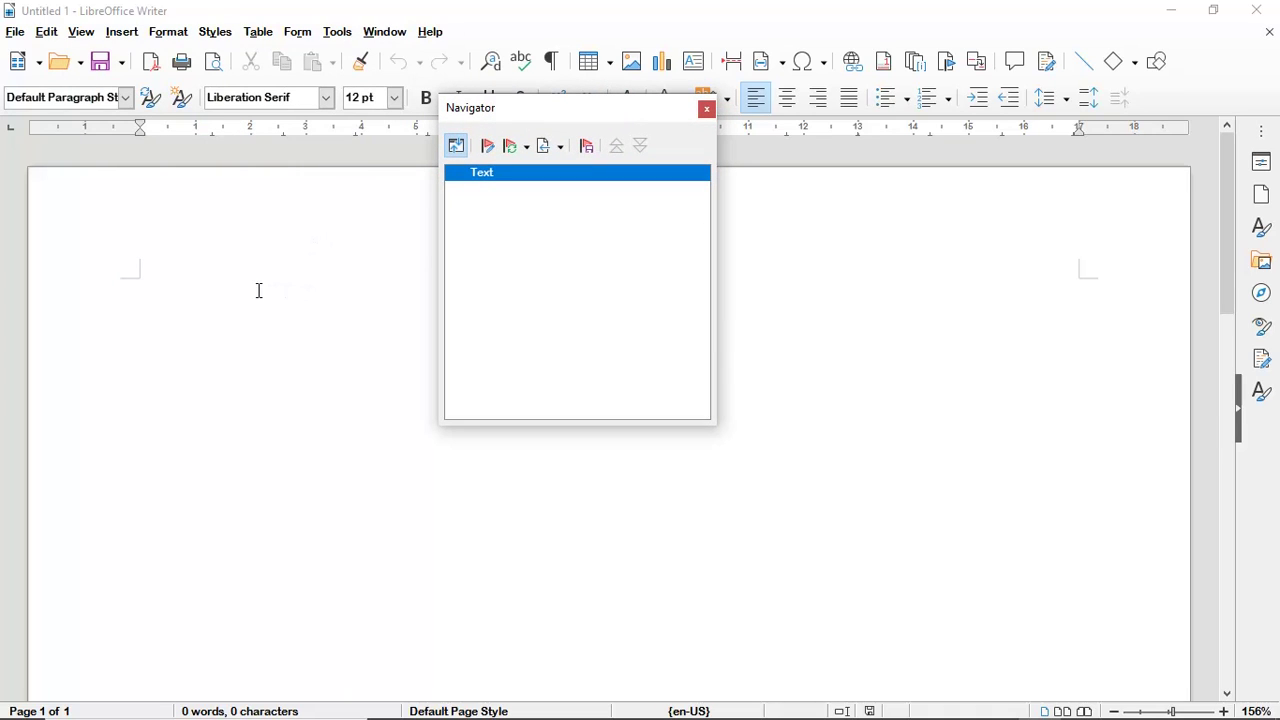
click(165, 284)
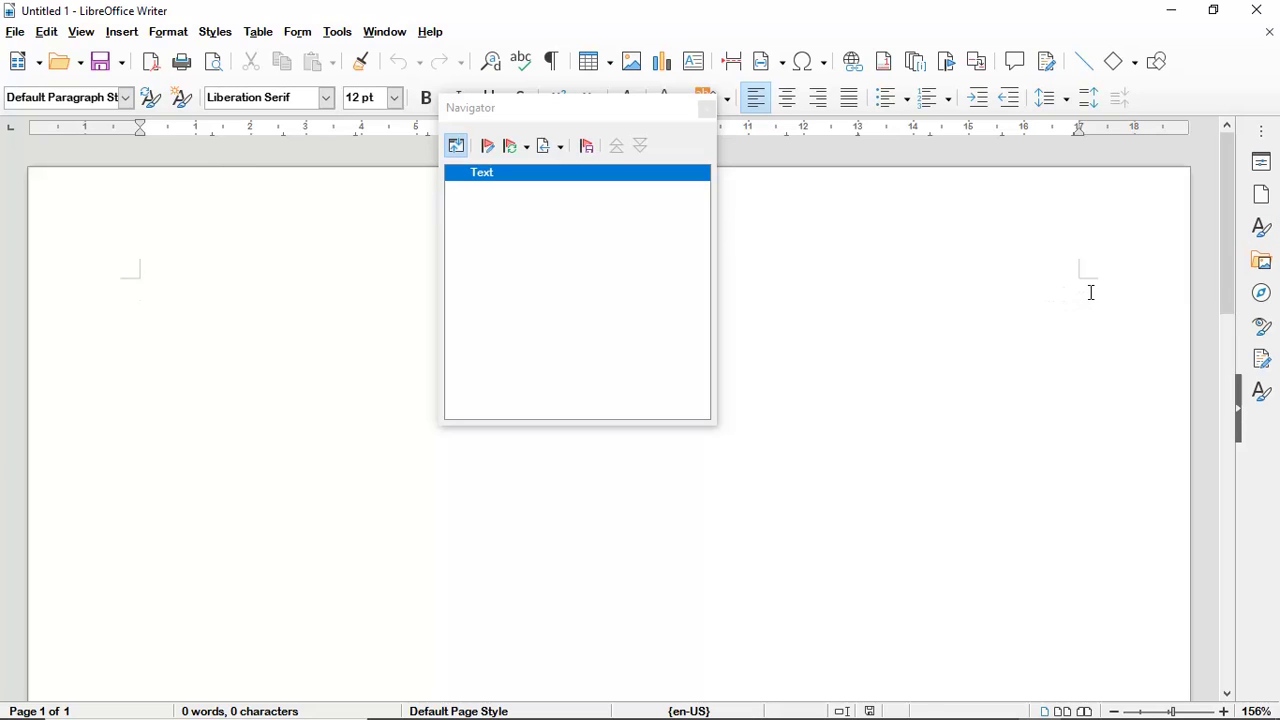
click(1263, 232)
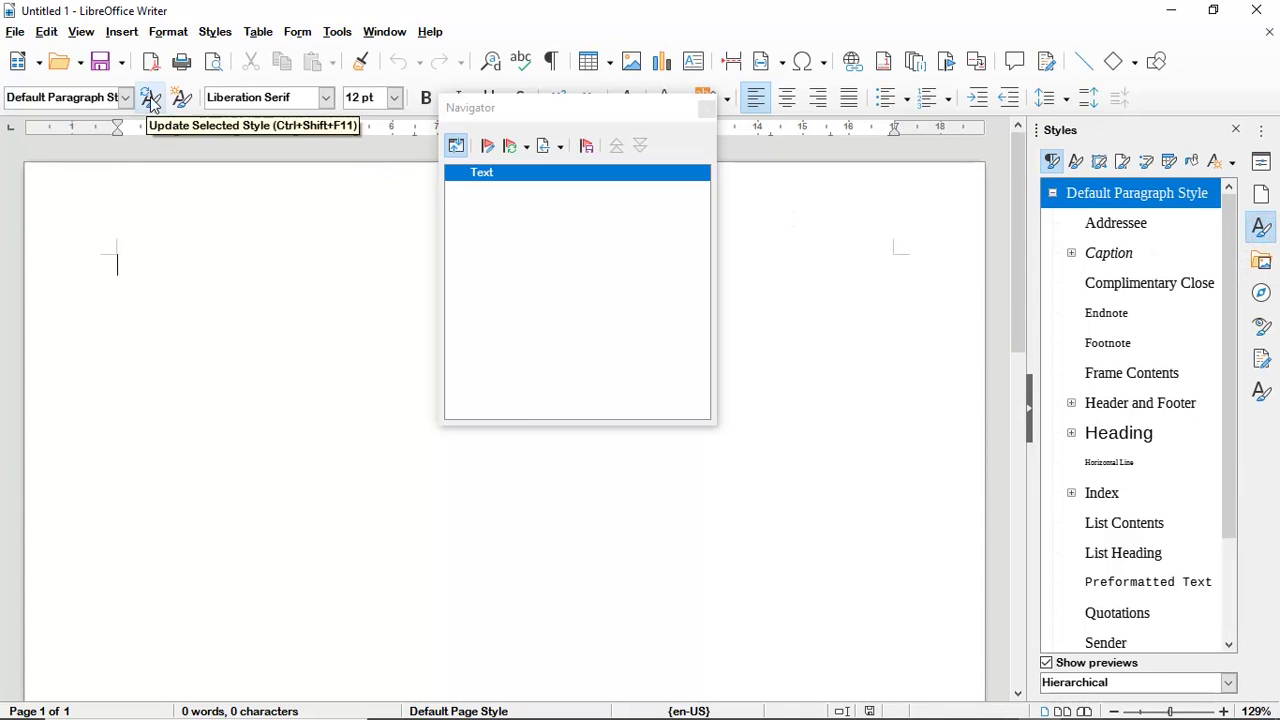
click(215, 33)
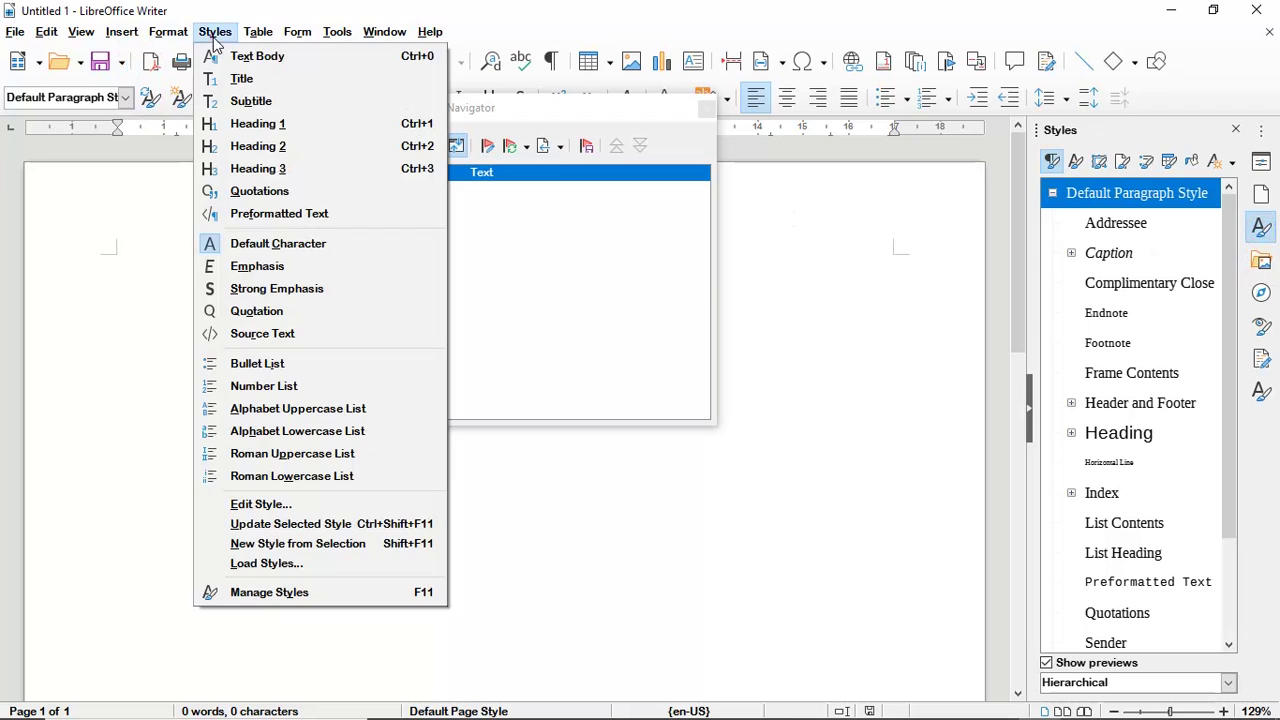
click(673, 581)
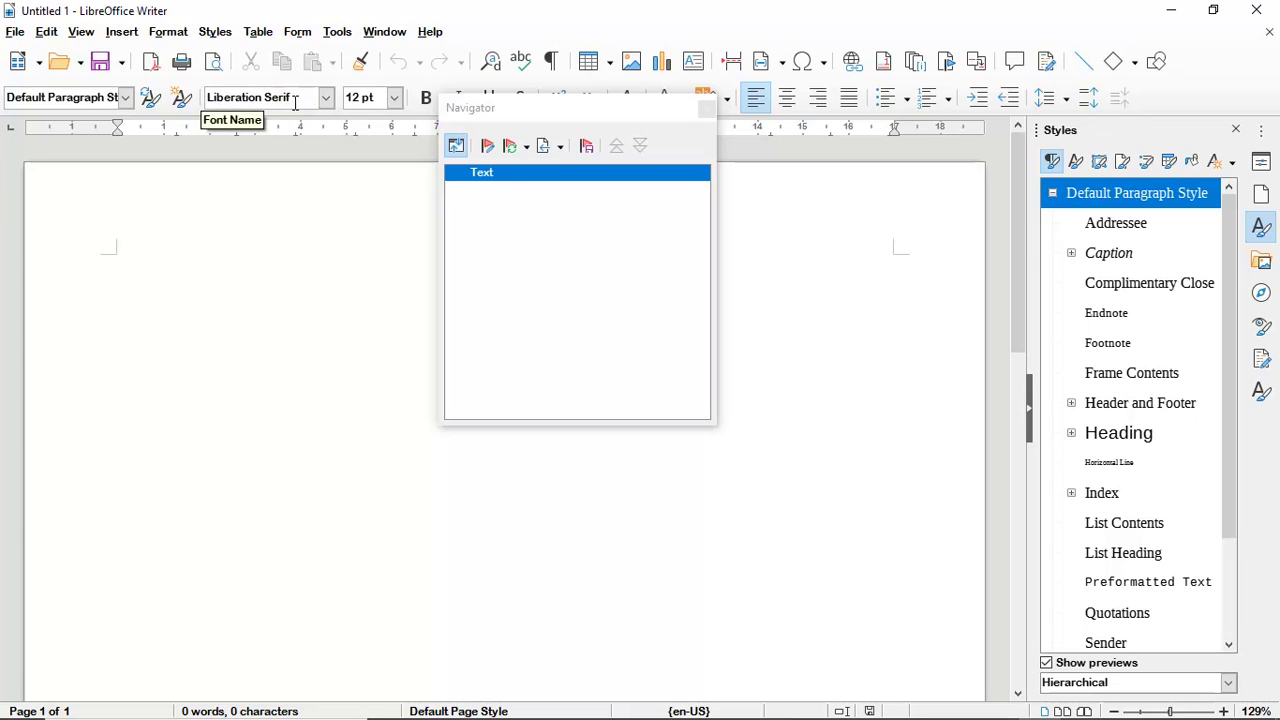
Set the Default Paragraph Style's font to Libre Baskerville.
right_click(1148, 200)
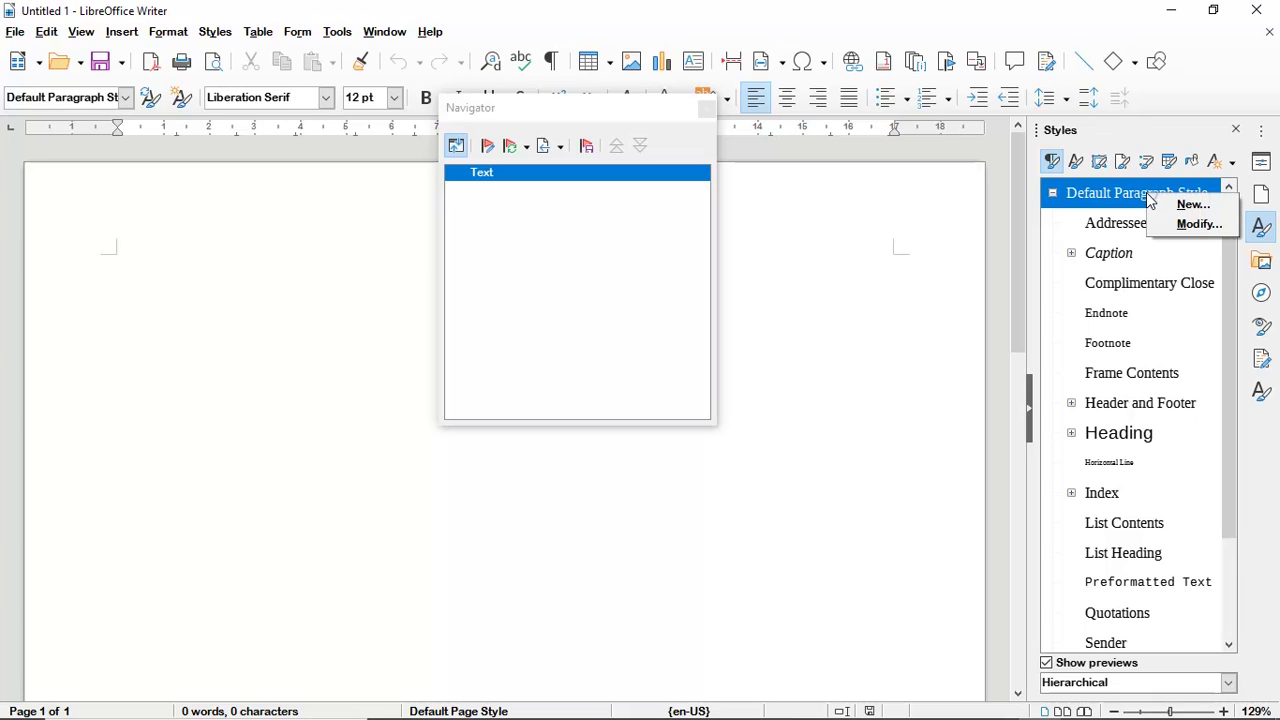
click(1209, 227)
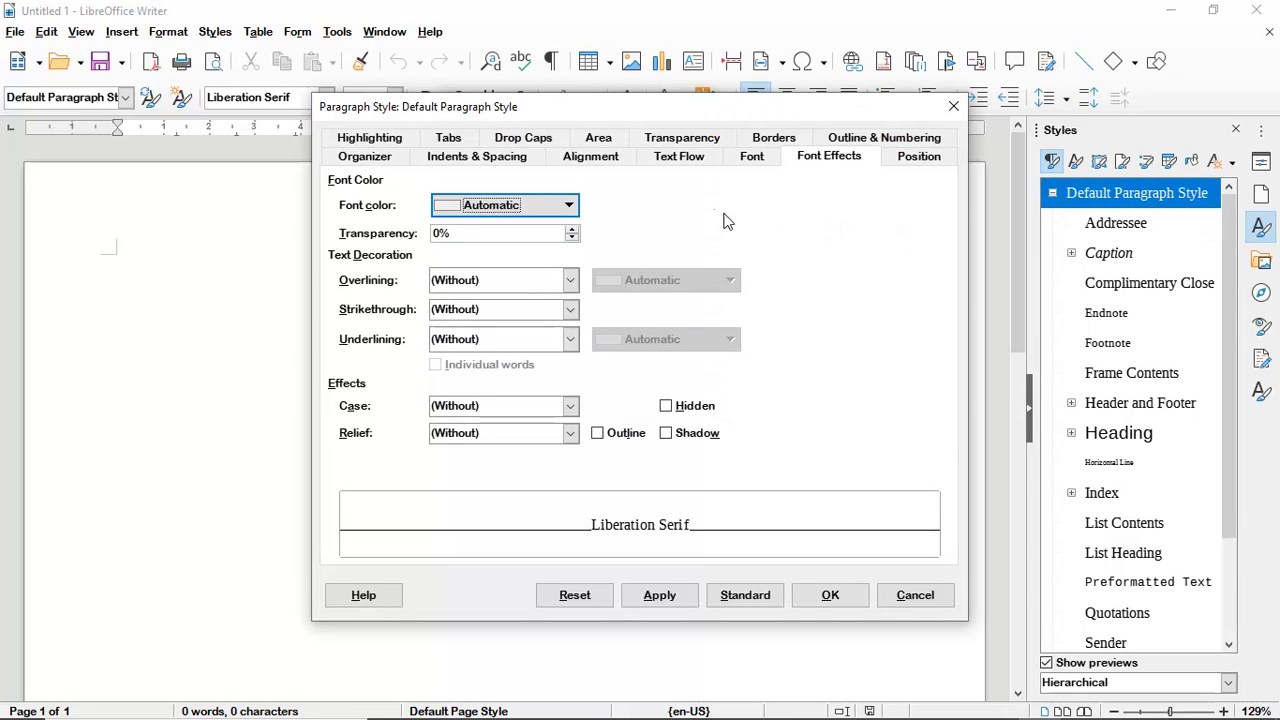
click(751, 157)
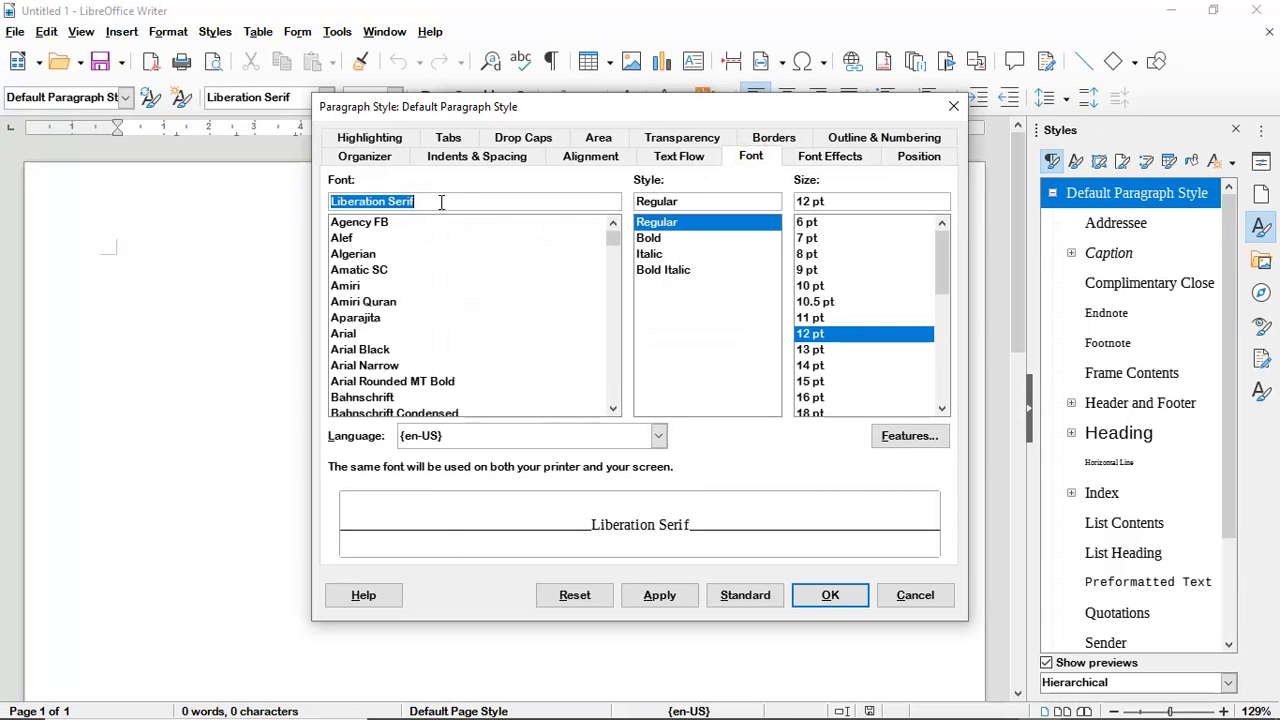
text(Libre Baskerville)
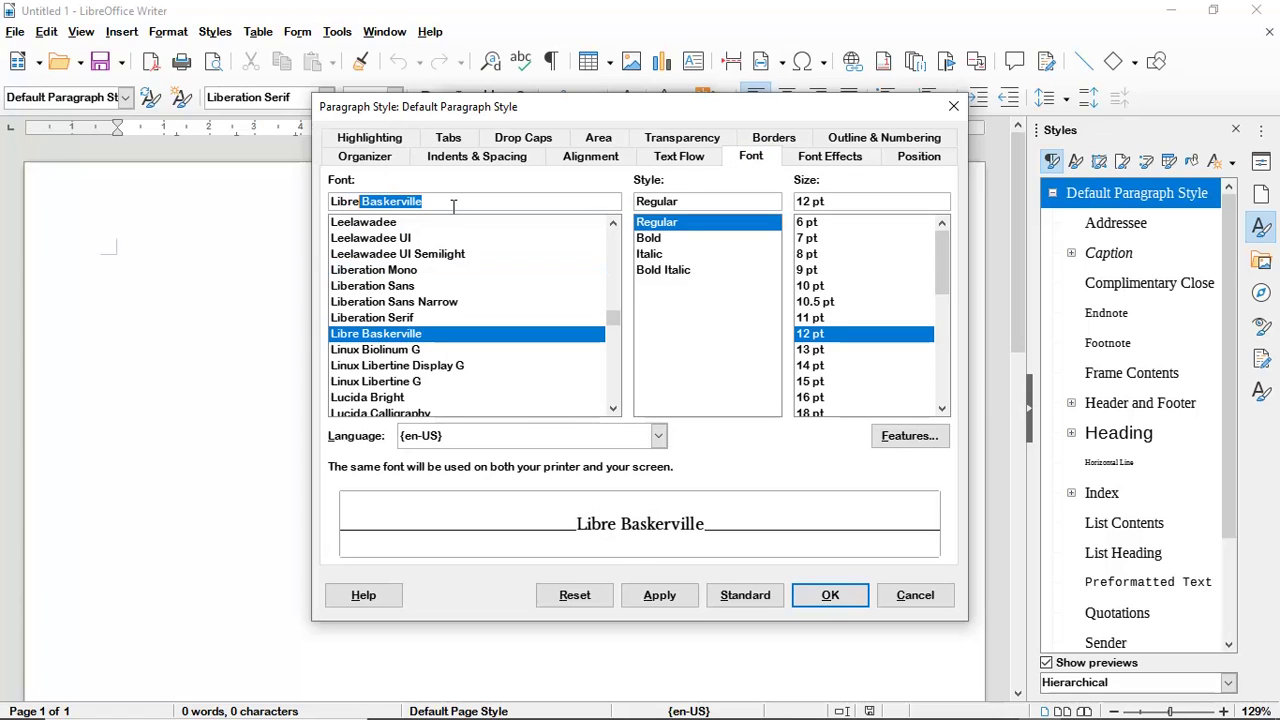
click(428, 338)
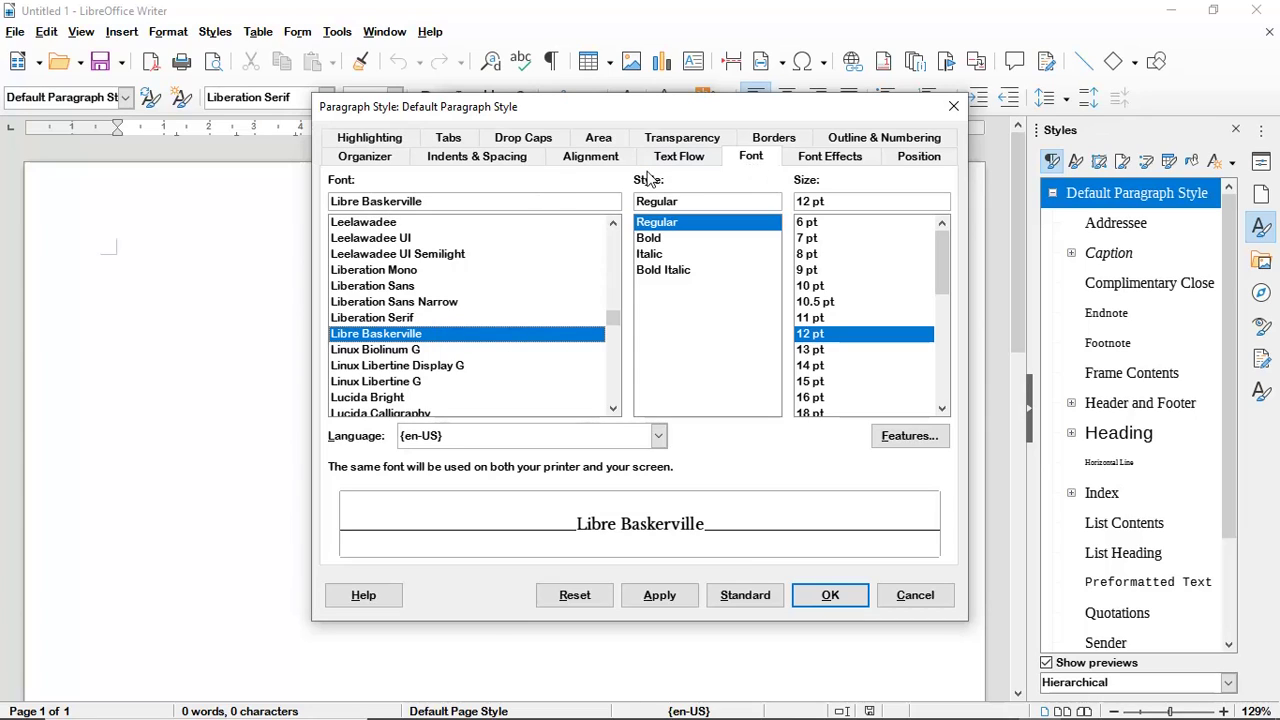
Make the style justified with 1.15 line spacing and apply the changes.
click(577, 158)
click(380, 250)
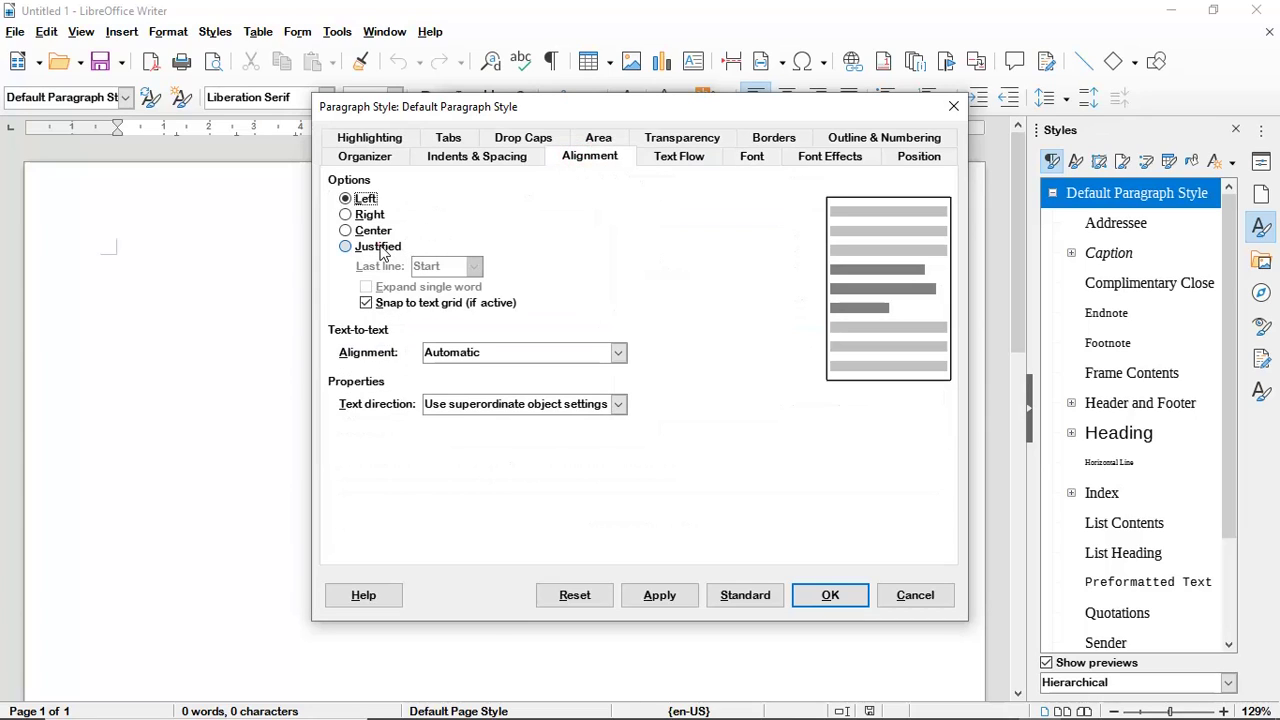
click(478, 160)
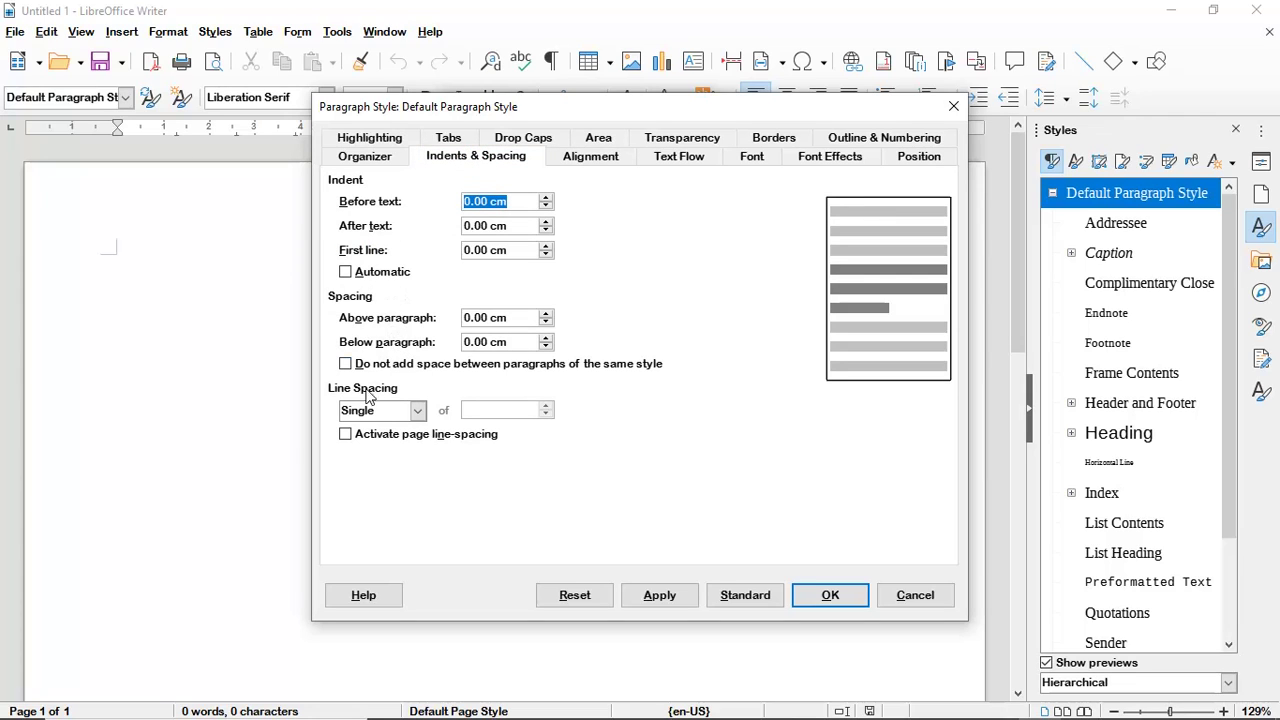
click(418, 412)
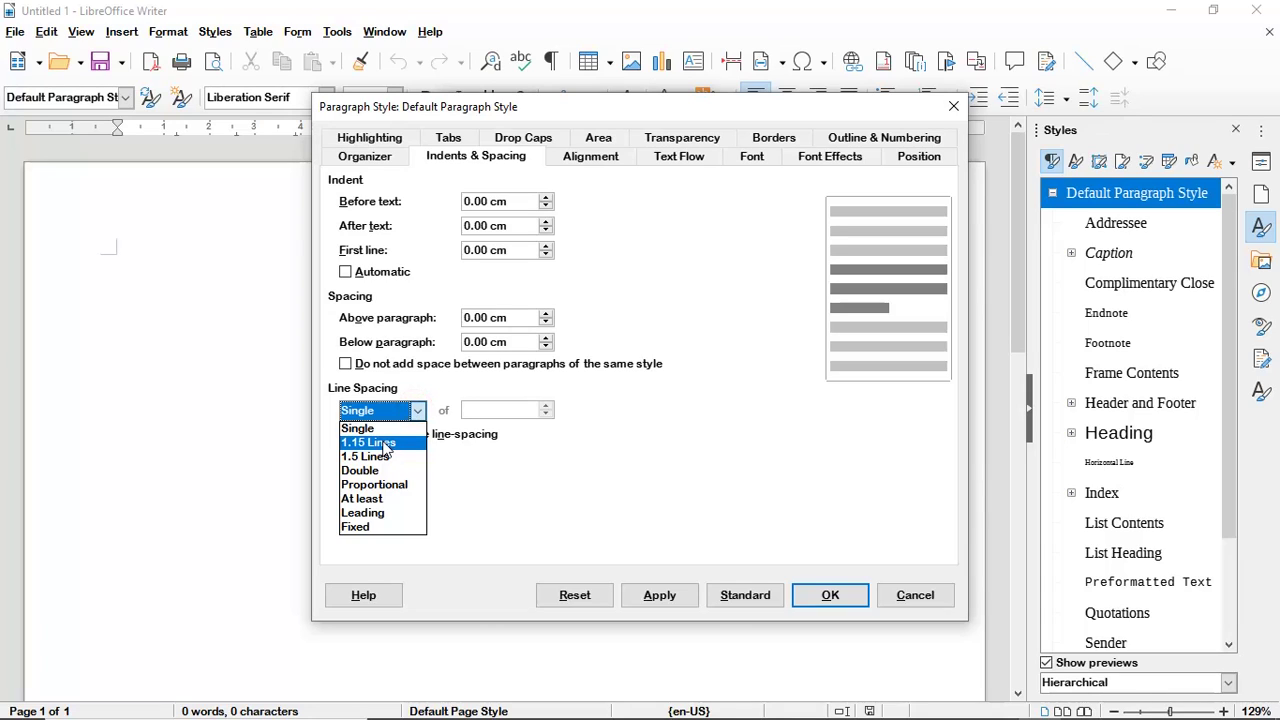
click(385, 445)
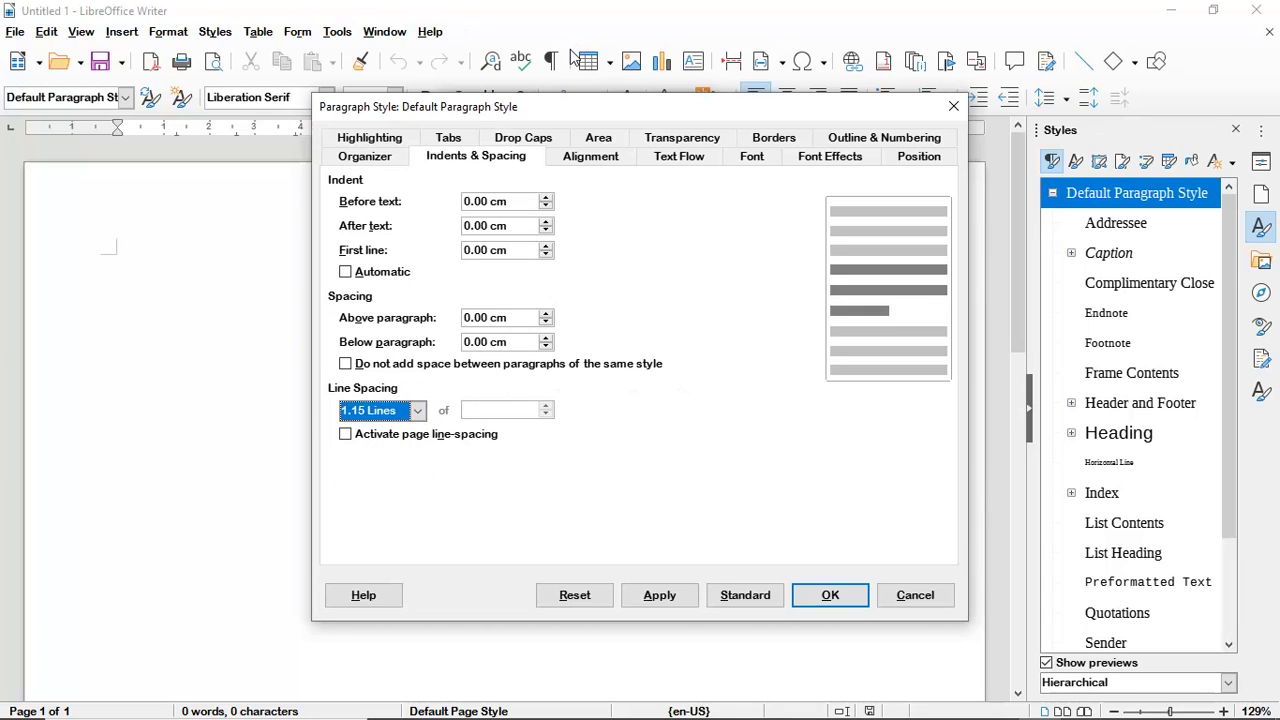
click(660, 597)
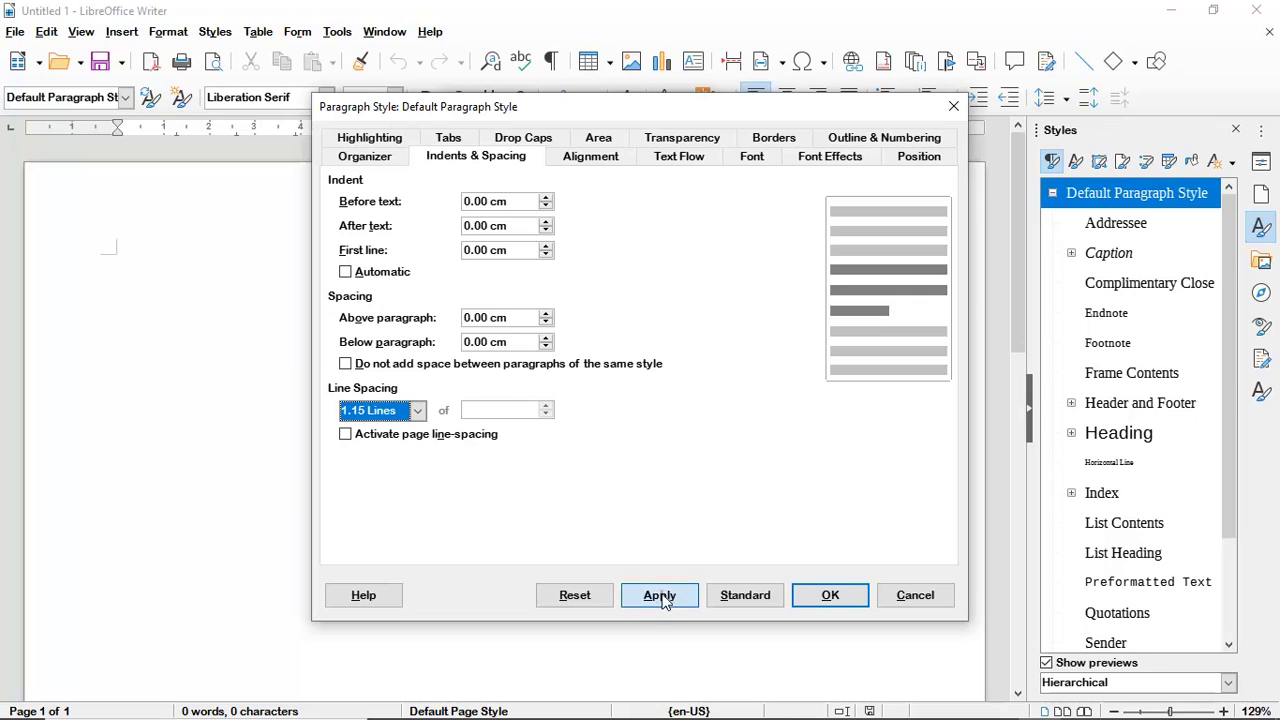
click(830, 597)
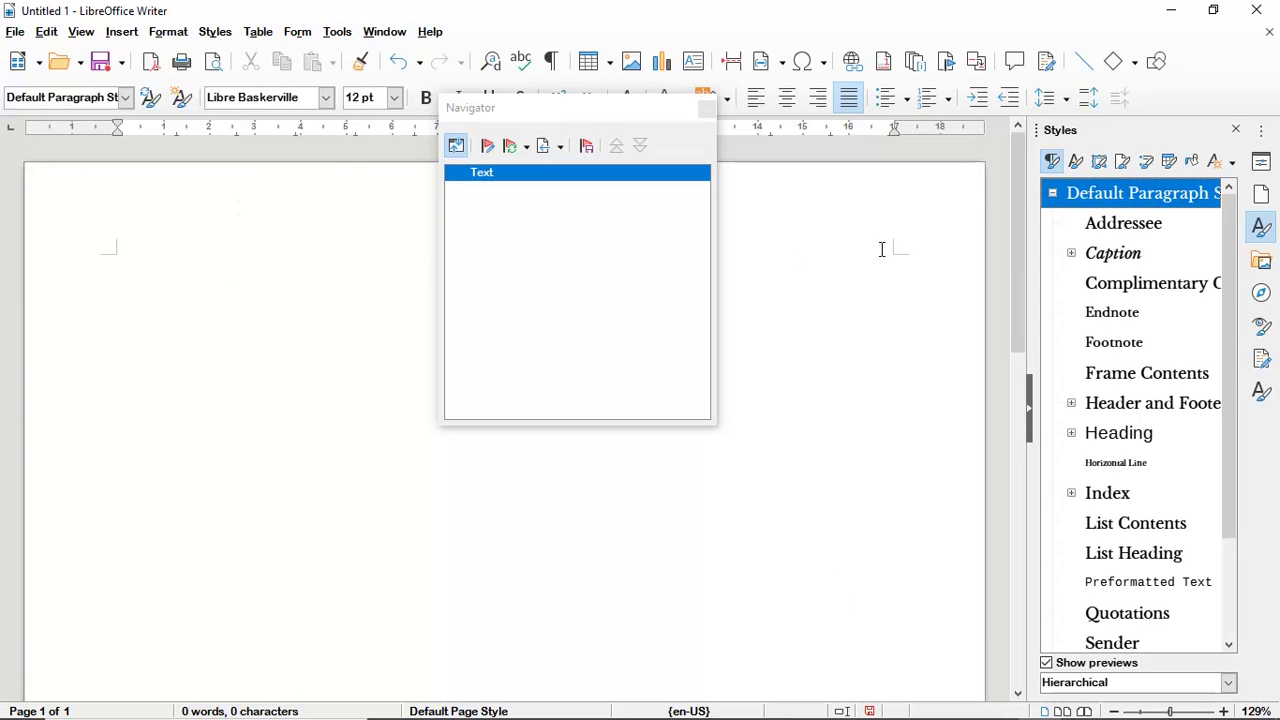
Move the Navigator panel lower and left, then check and dismiss its insert choices.
click(131, 262)
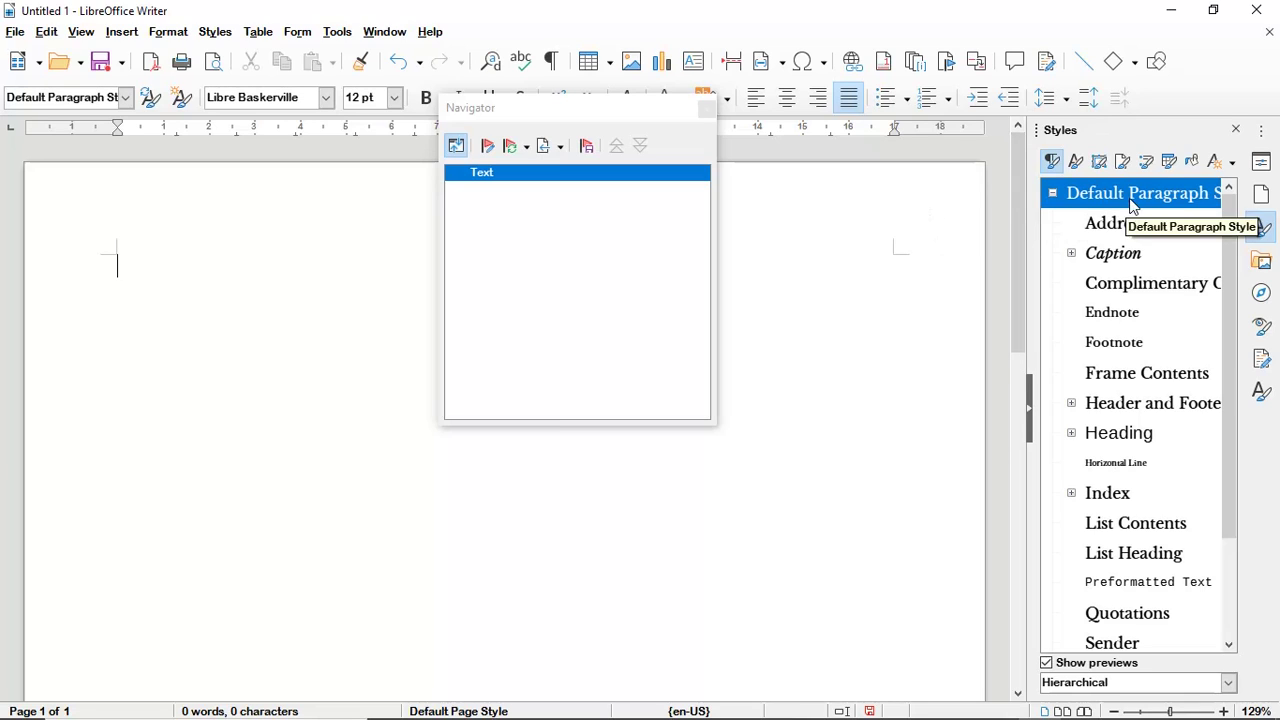
drag(591, 111, 378, 174)
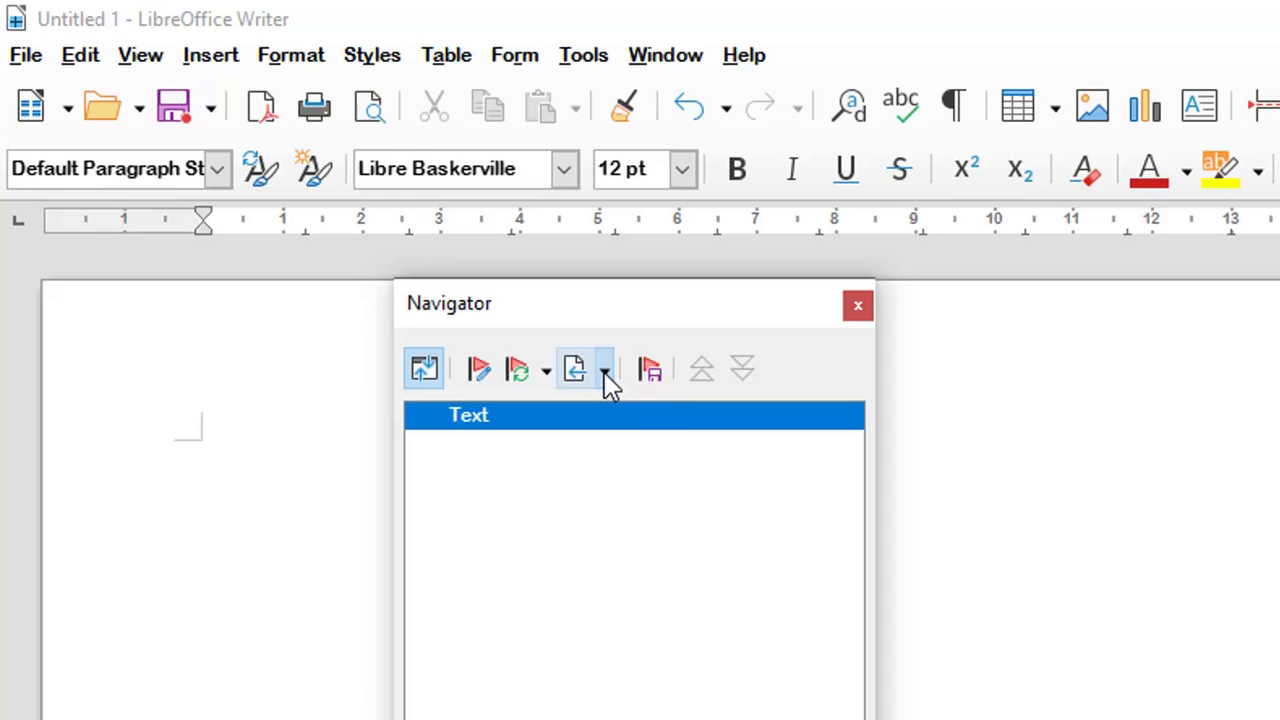
click(605, 372)
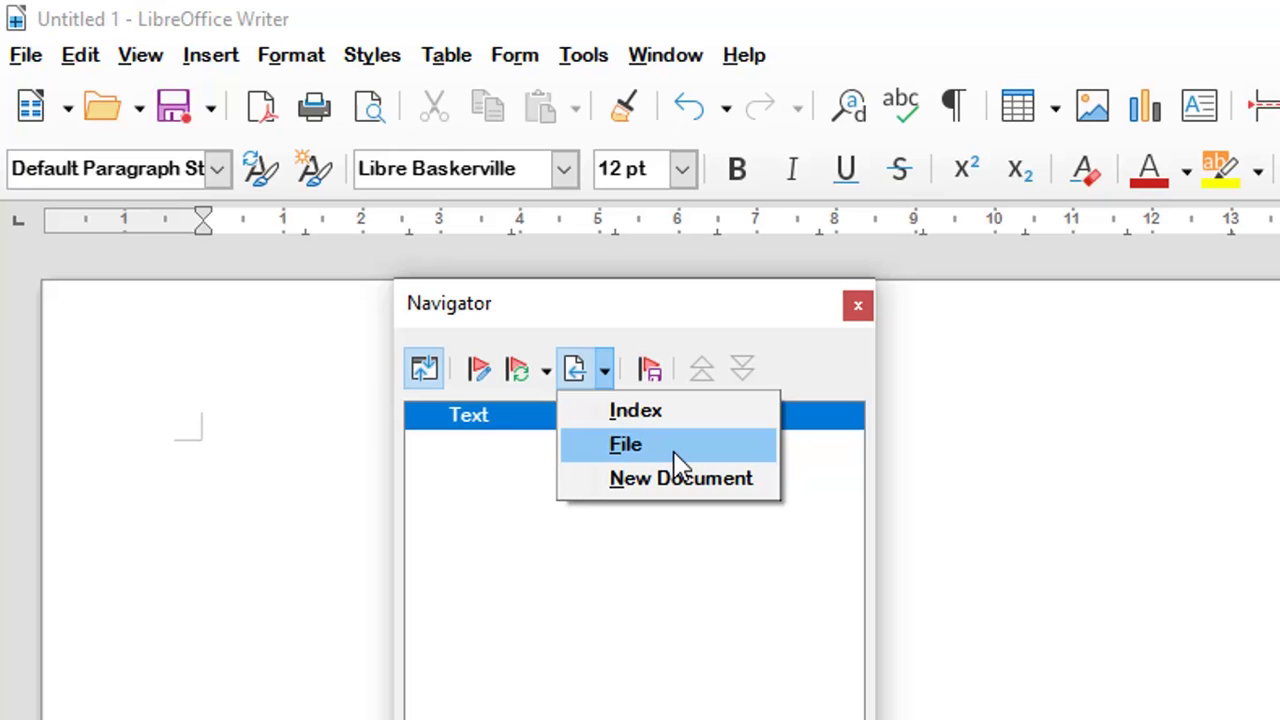
click(617, 305)
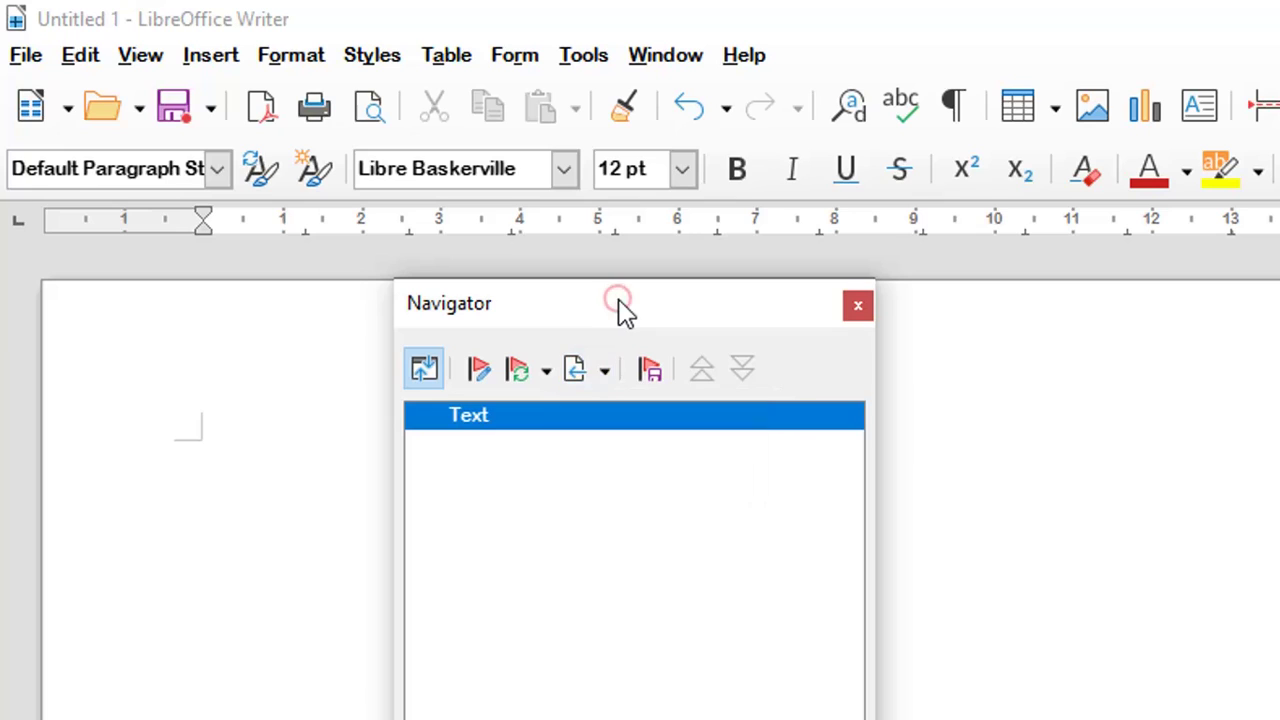
Toggle the Navigator's master view off and back on, then show the insert choices.
click(423, 370)
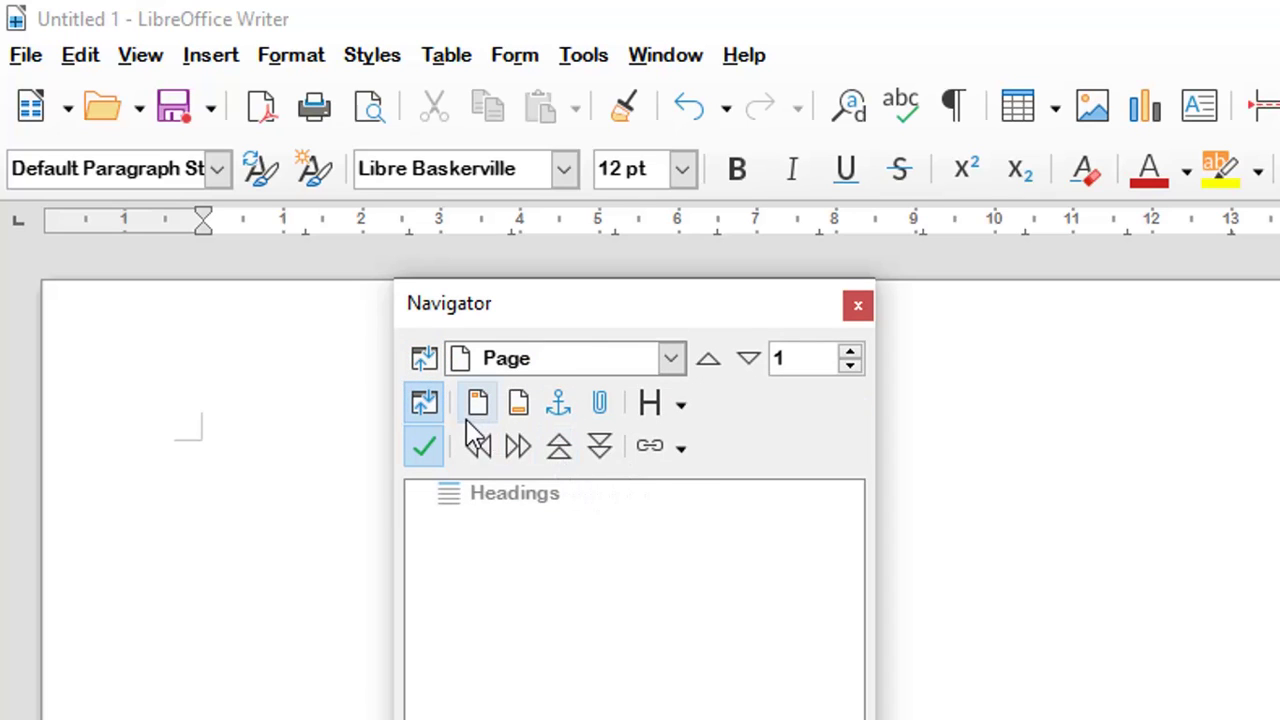
click(424, 360)
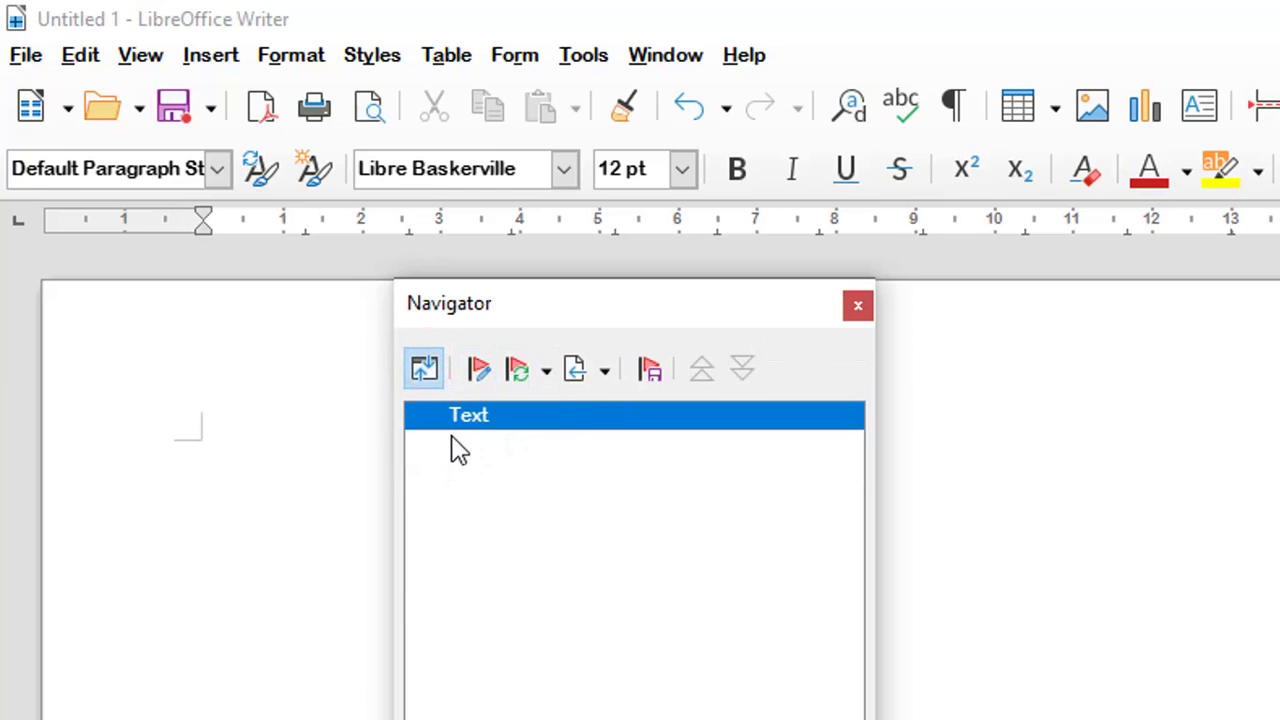
click(606, 378)
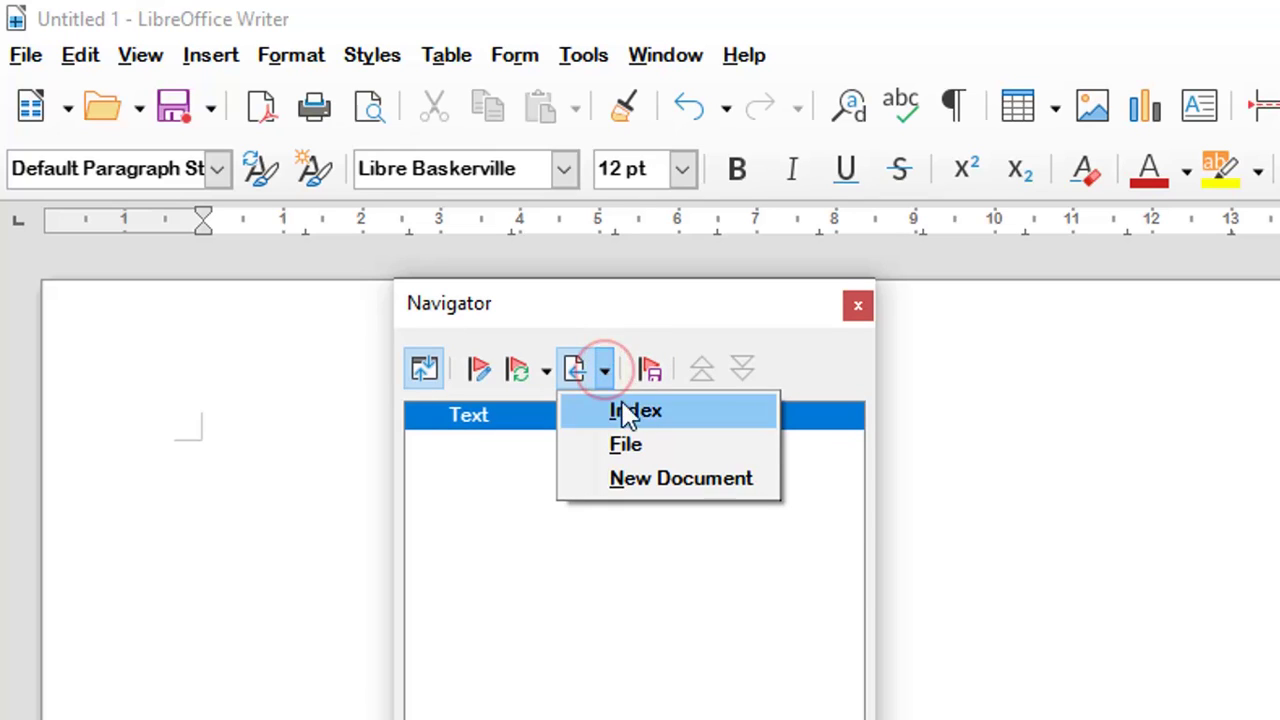
Insert the file chapter1- IT and Society - Copy.odt from the Navigator's Insert menu.
click(688, 443)
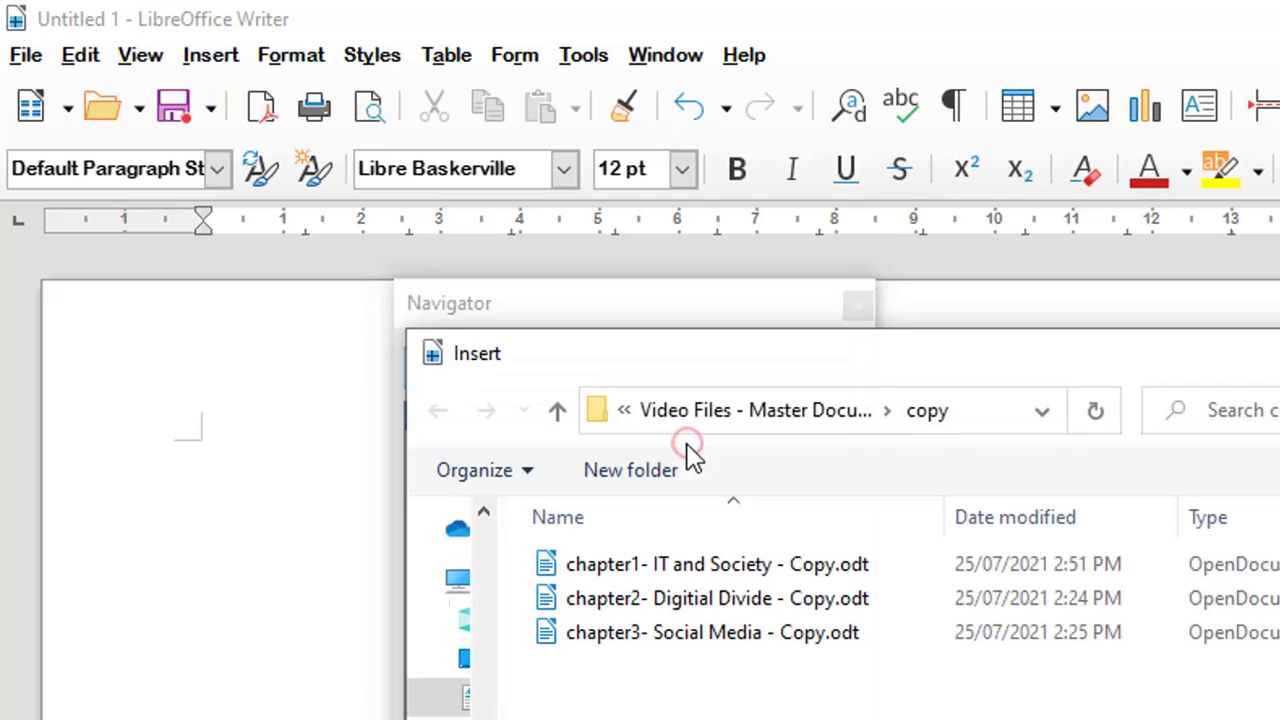
click(669, 568)
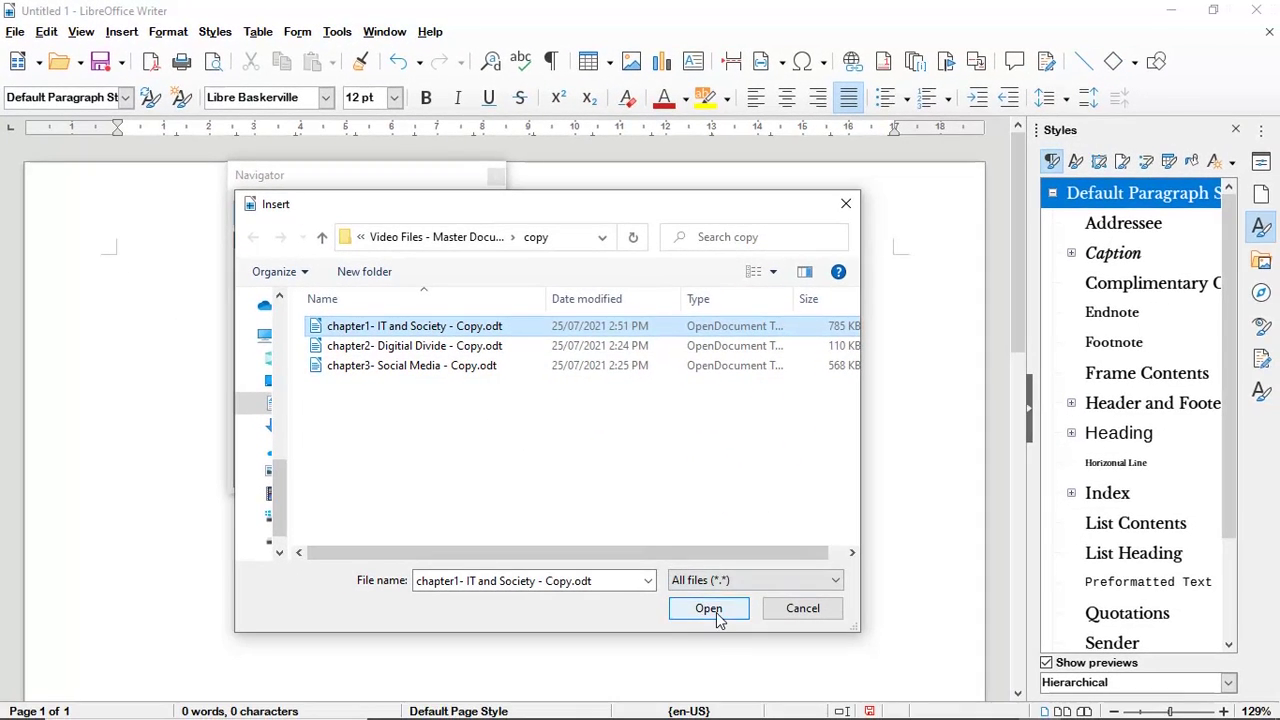
click(708, 609)
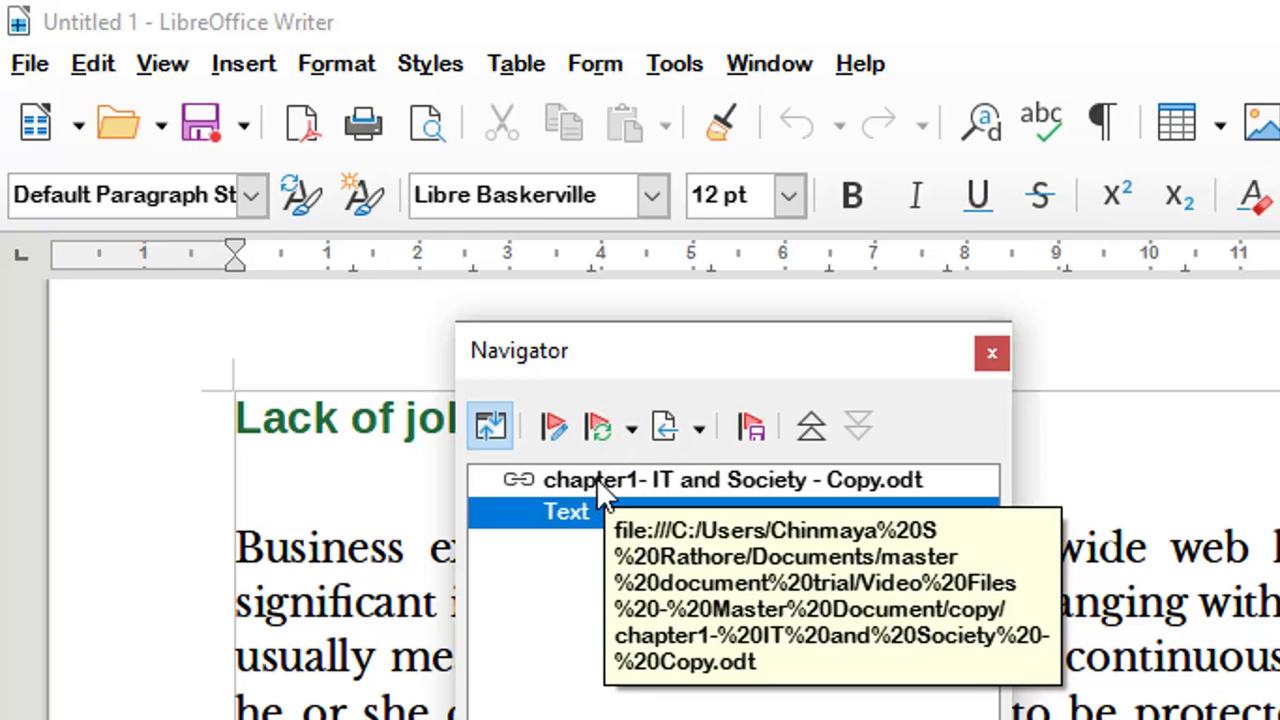
click(631, 430)
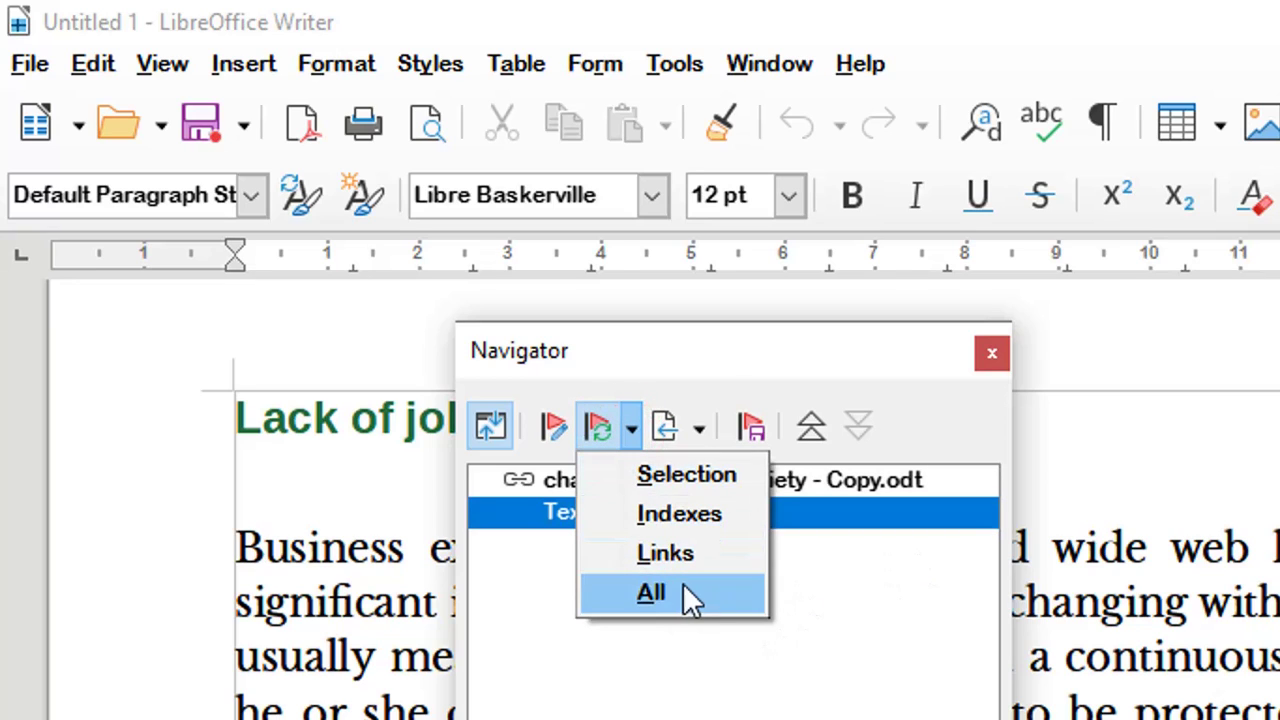
click(1203, 612)
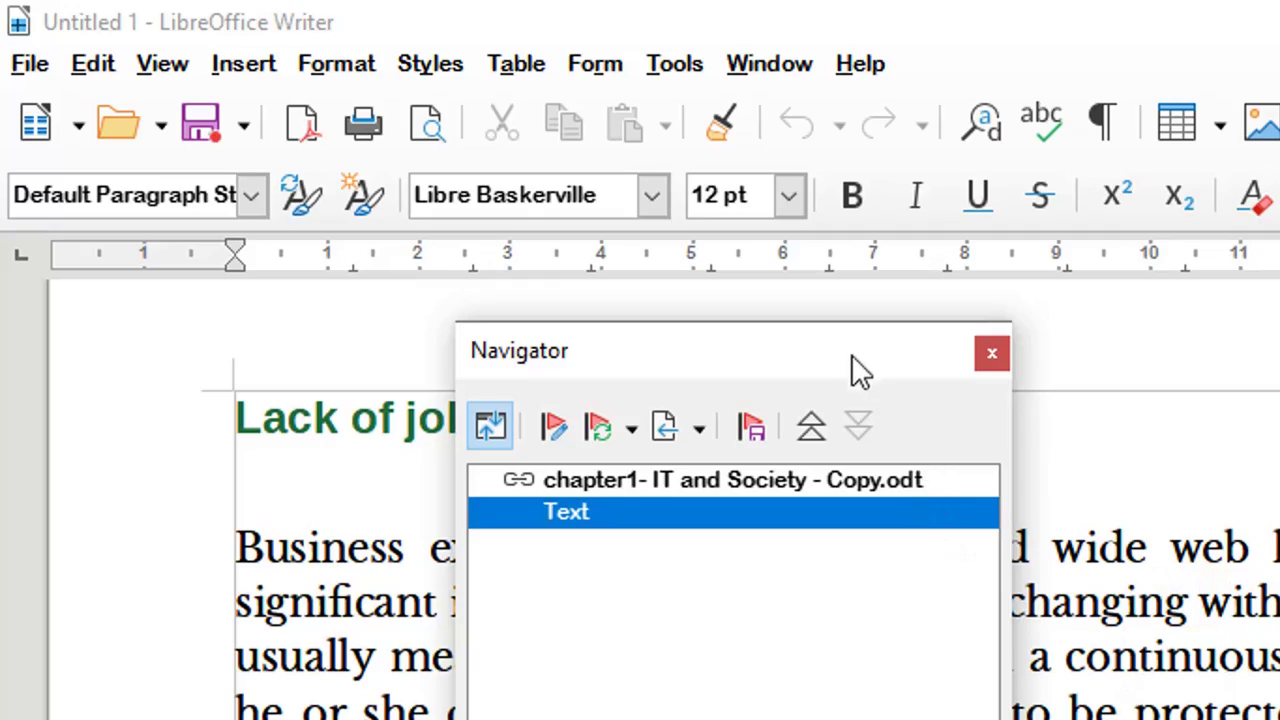
drag(836, 341, 658, 311)
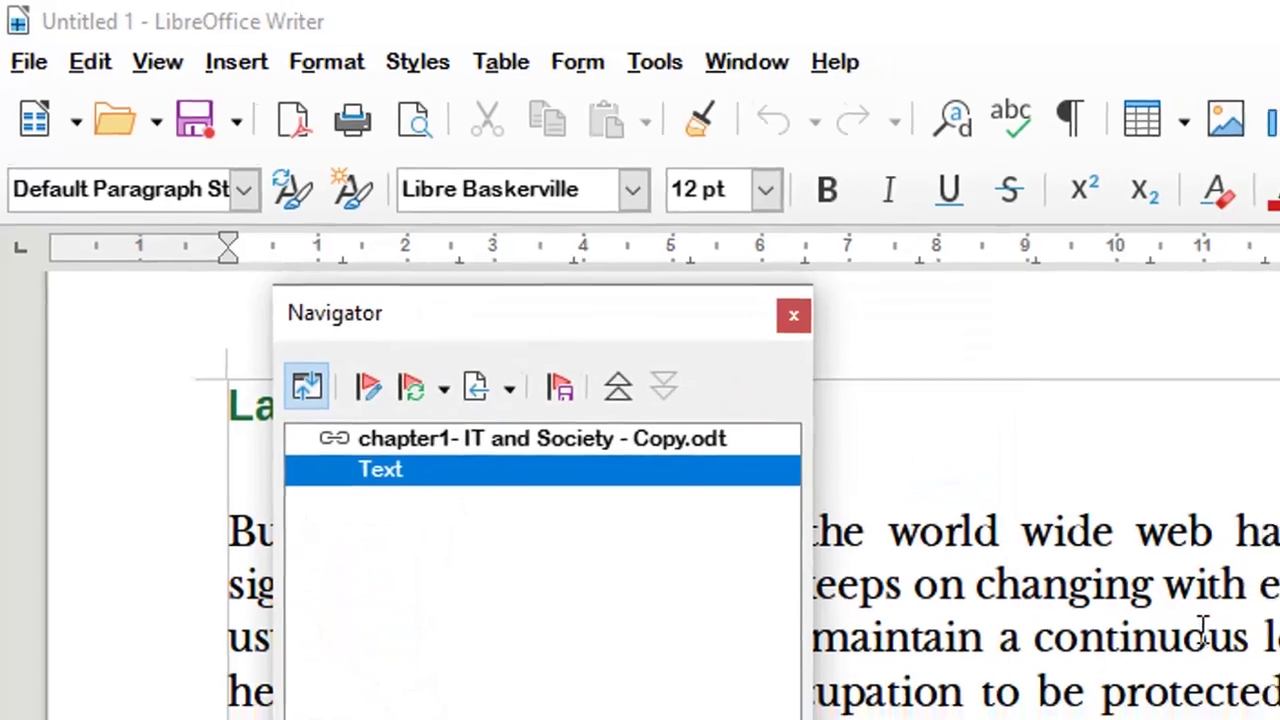
scroll(808, 418, up, 15)
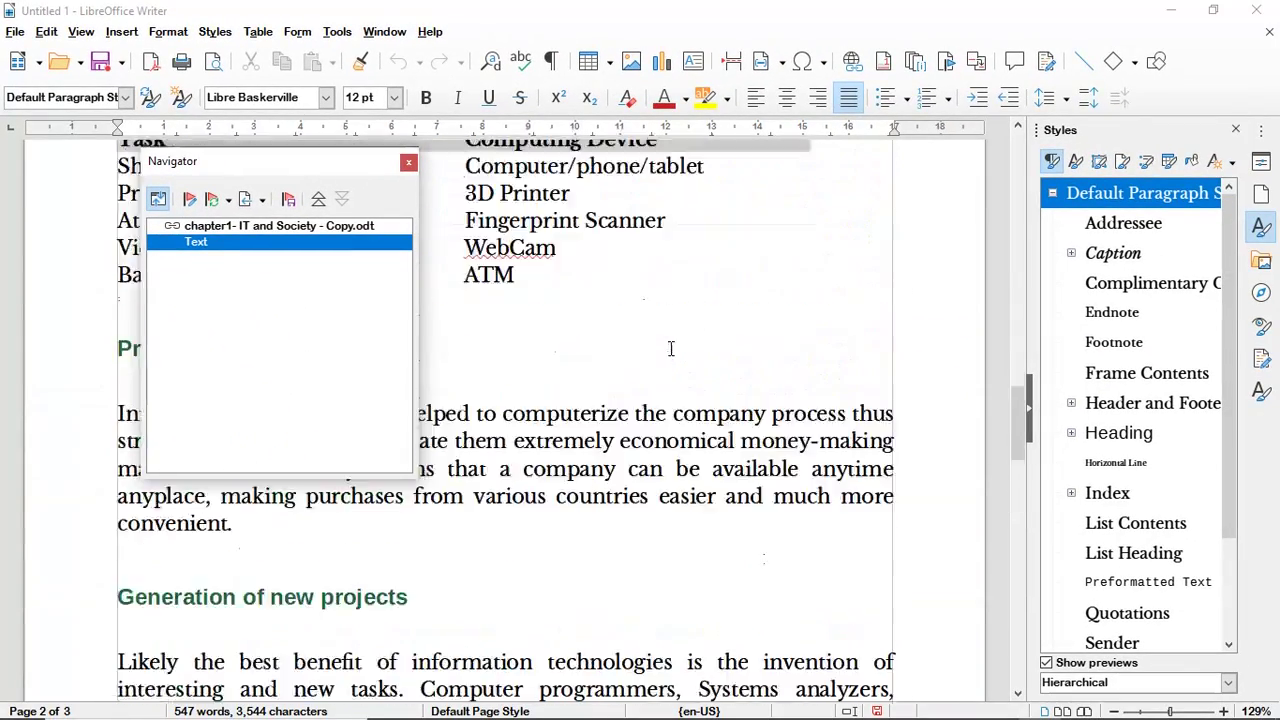
scroll(669, 348, up, 20)
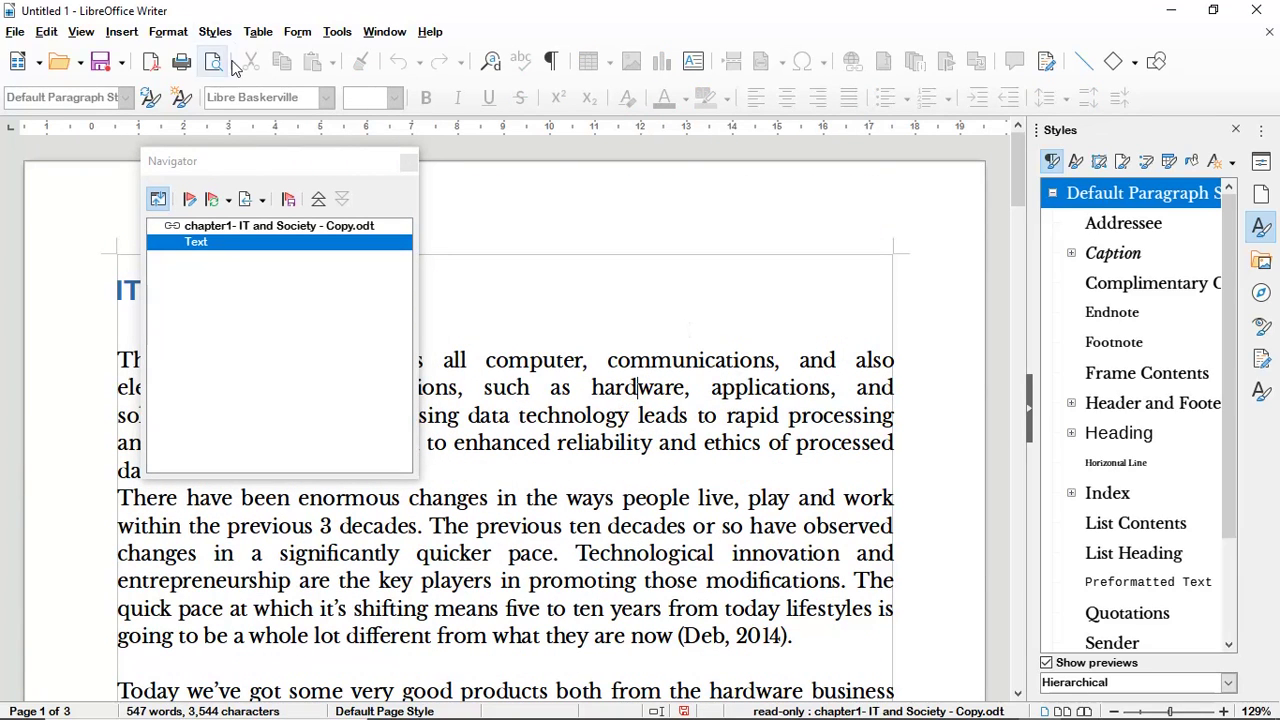
click(637, 388)
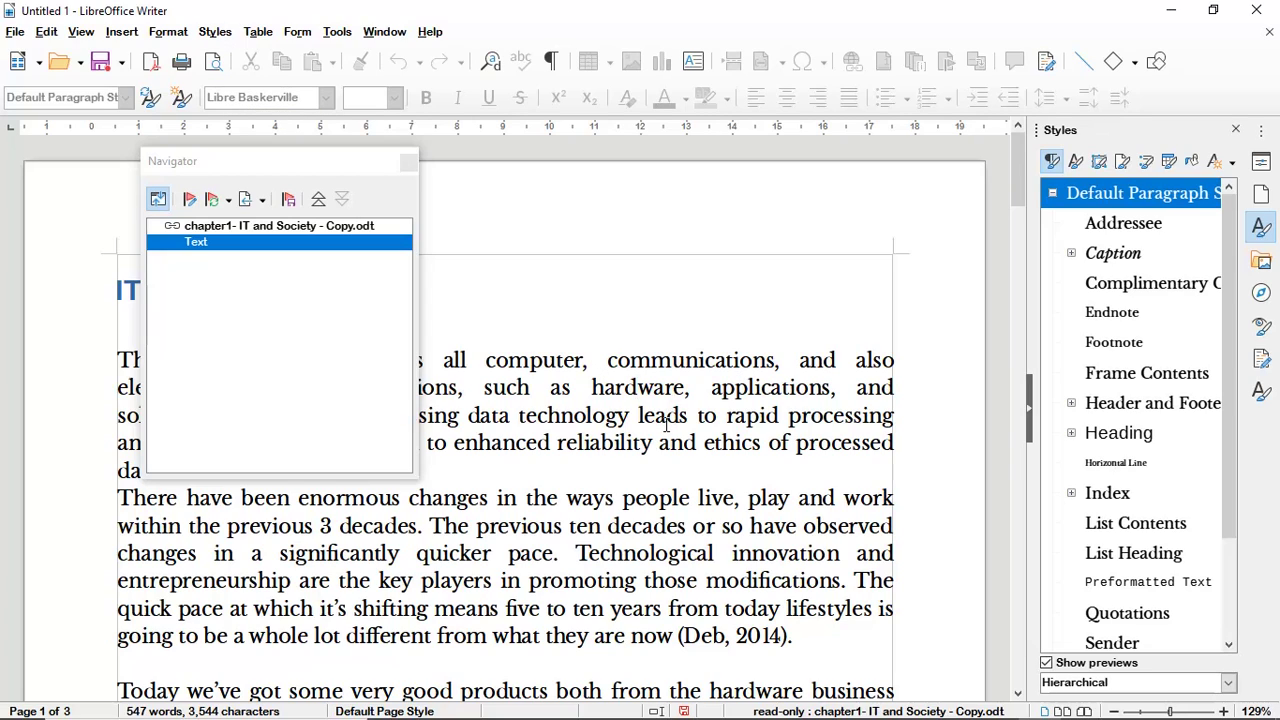
scroll(666, 424, down, 3)
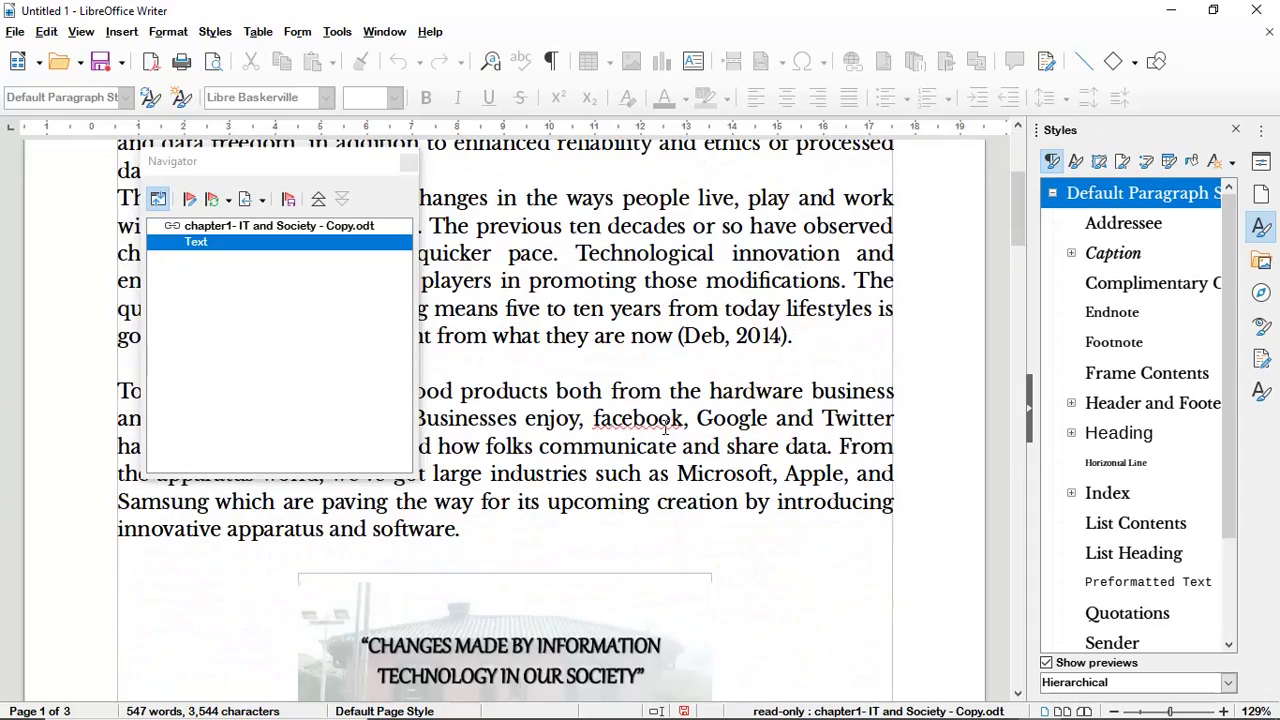
scroll(666, 424, up, 3)
drag(243, 171, 457, 189)
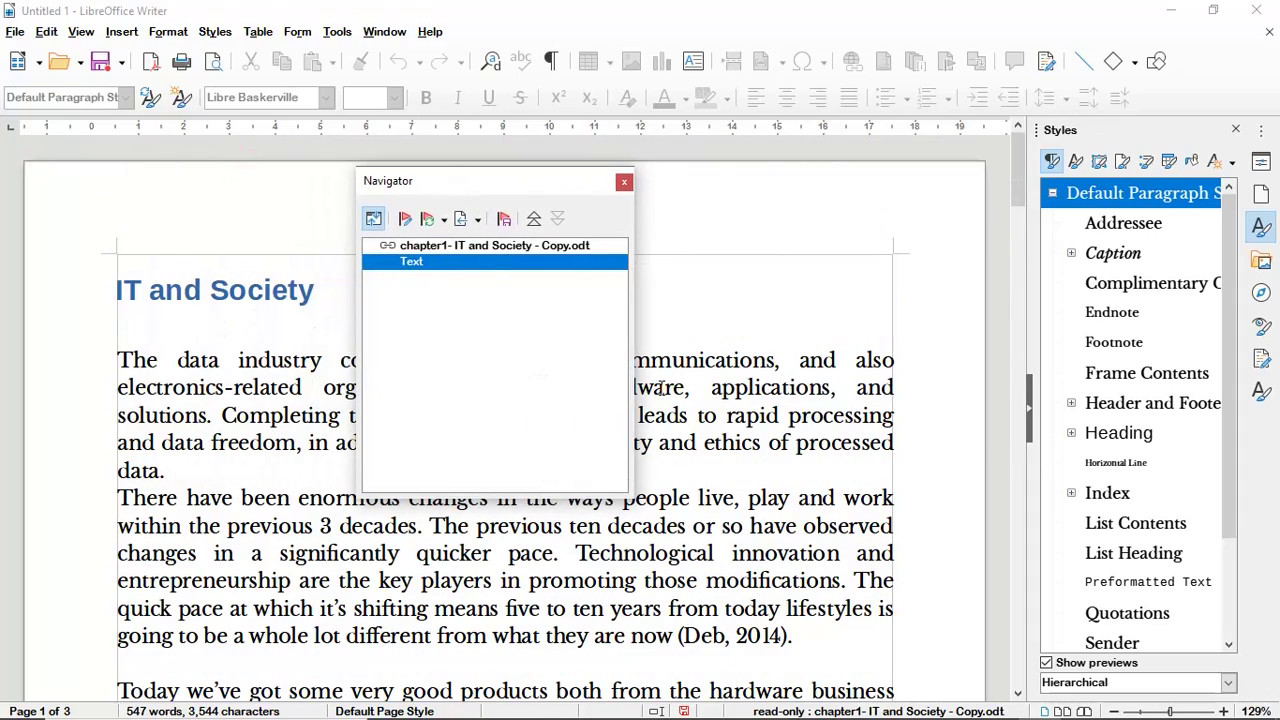
scroll(720, 410, down, 10)
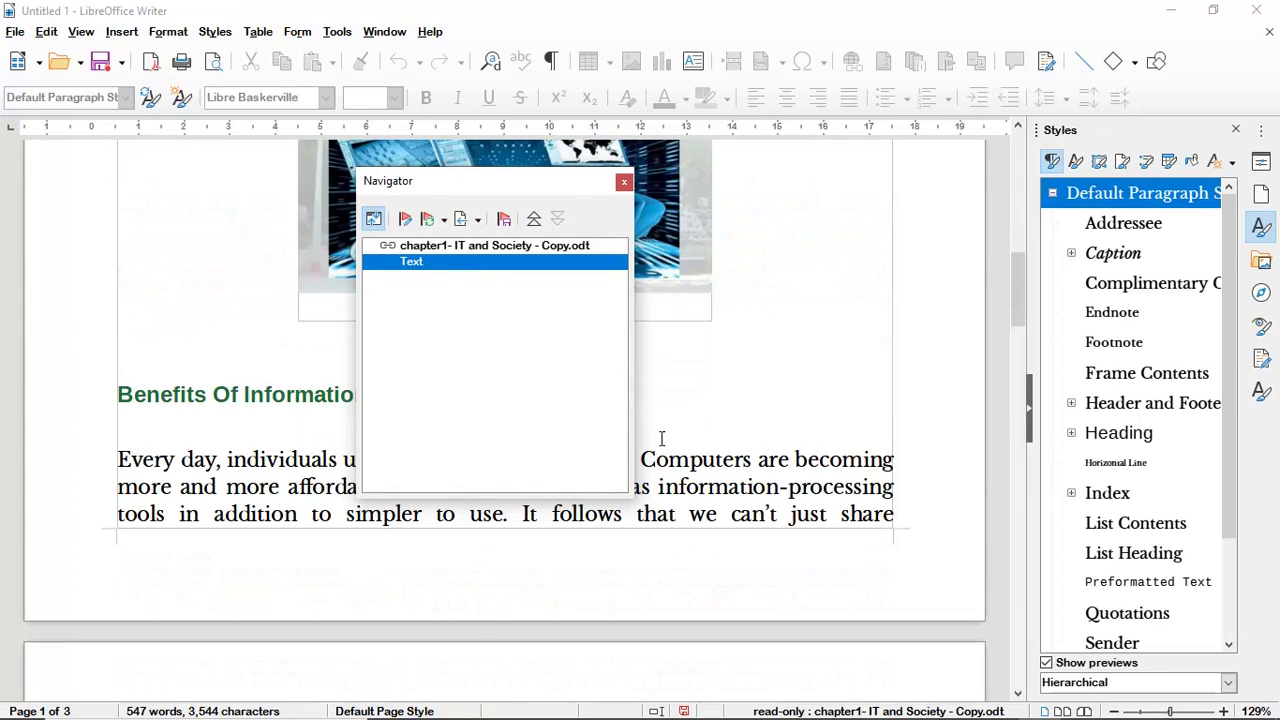
click(211, 394)
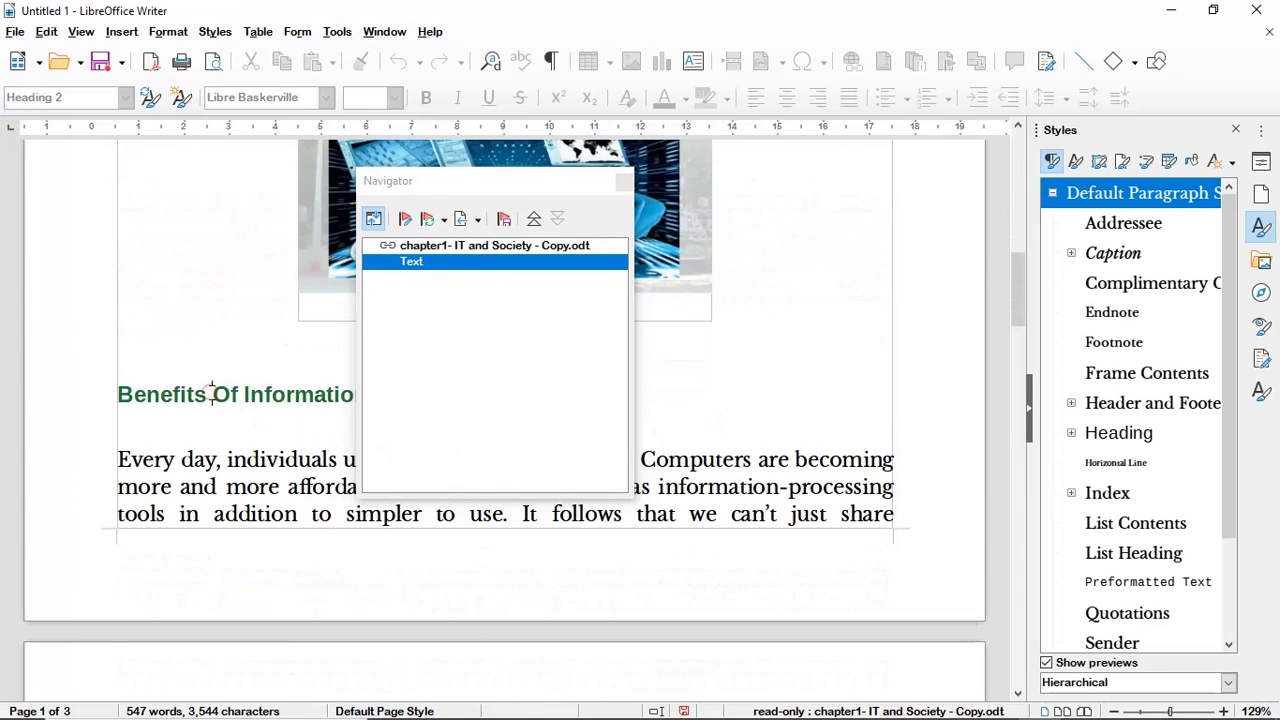
scroll(774, 365, up, 2)
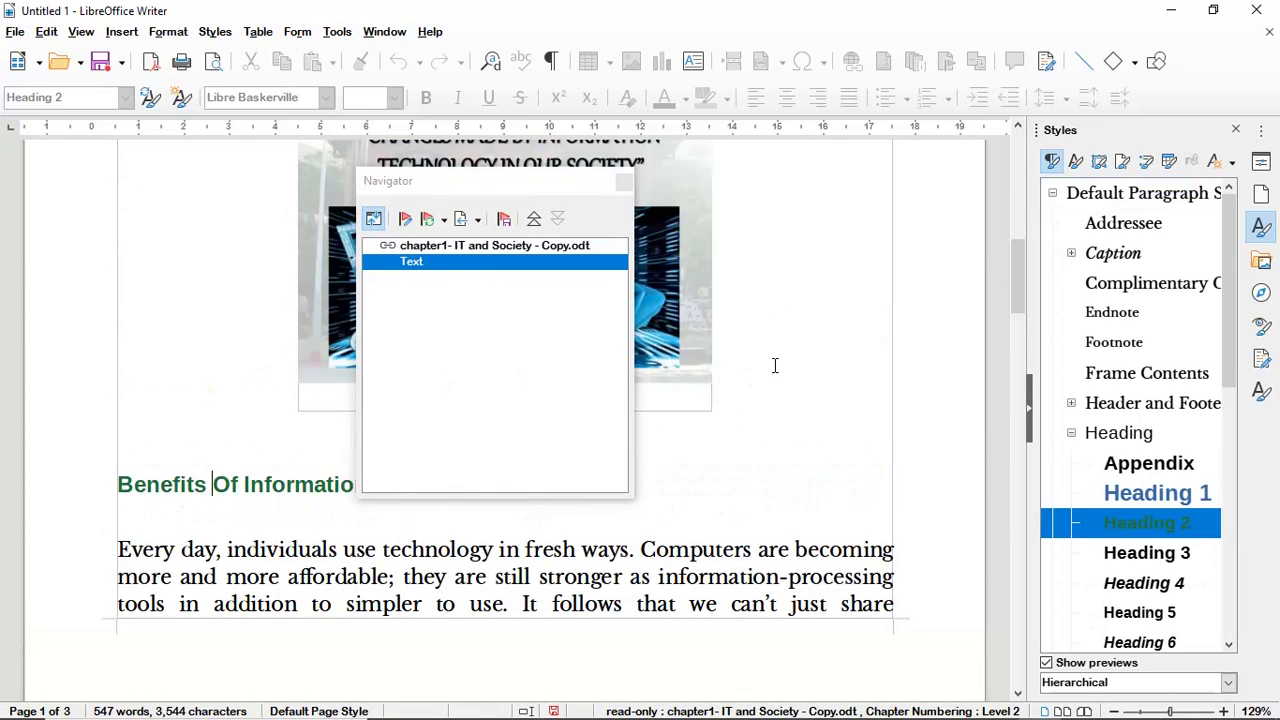
drag(526, 180, 760, 198)
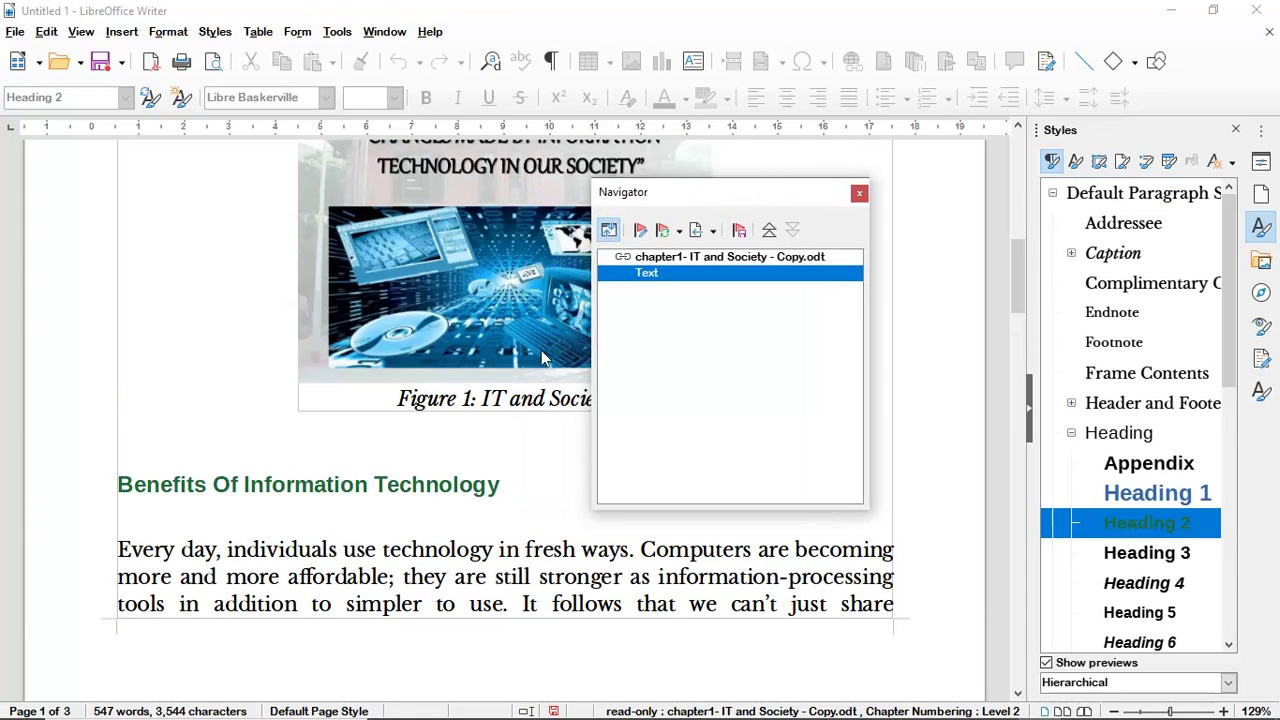
scroll(458, 423, down, 10)
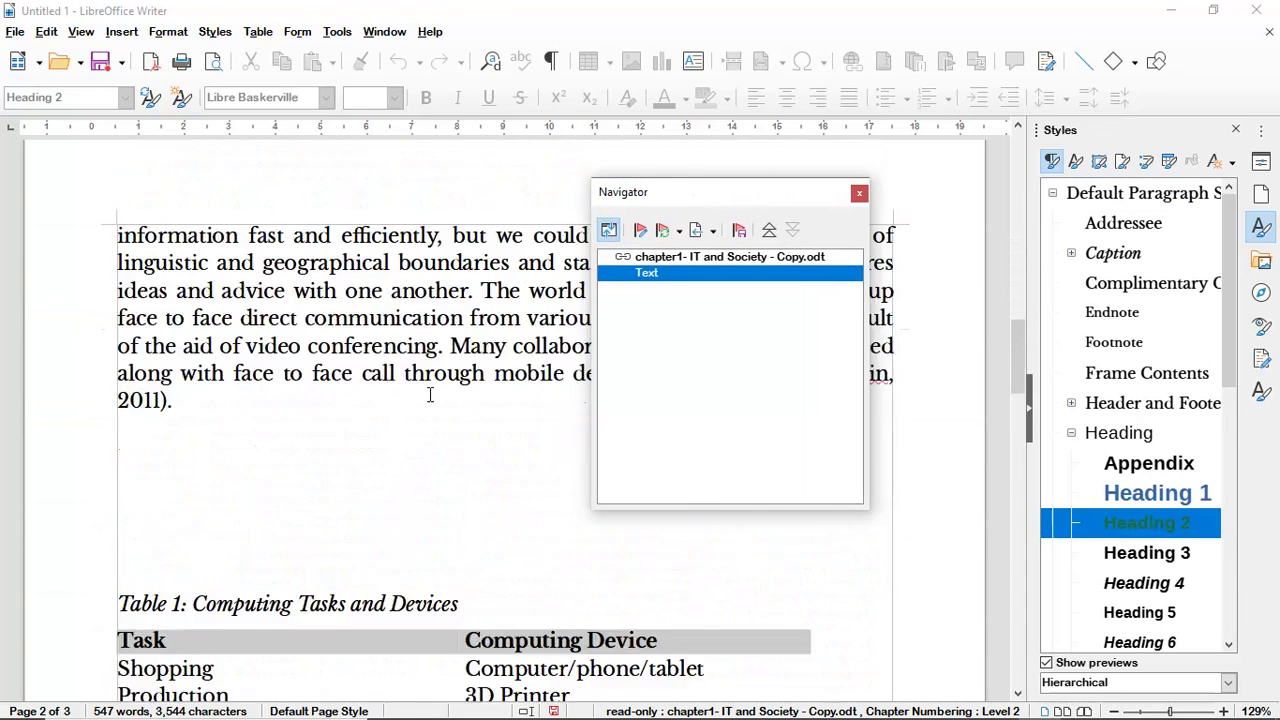
scroll(430, 394, down, 2)
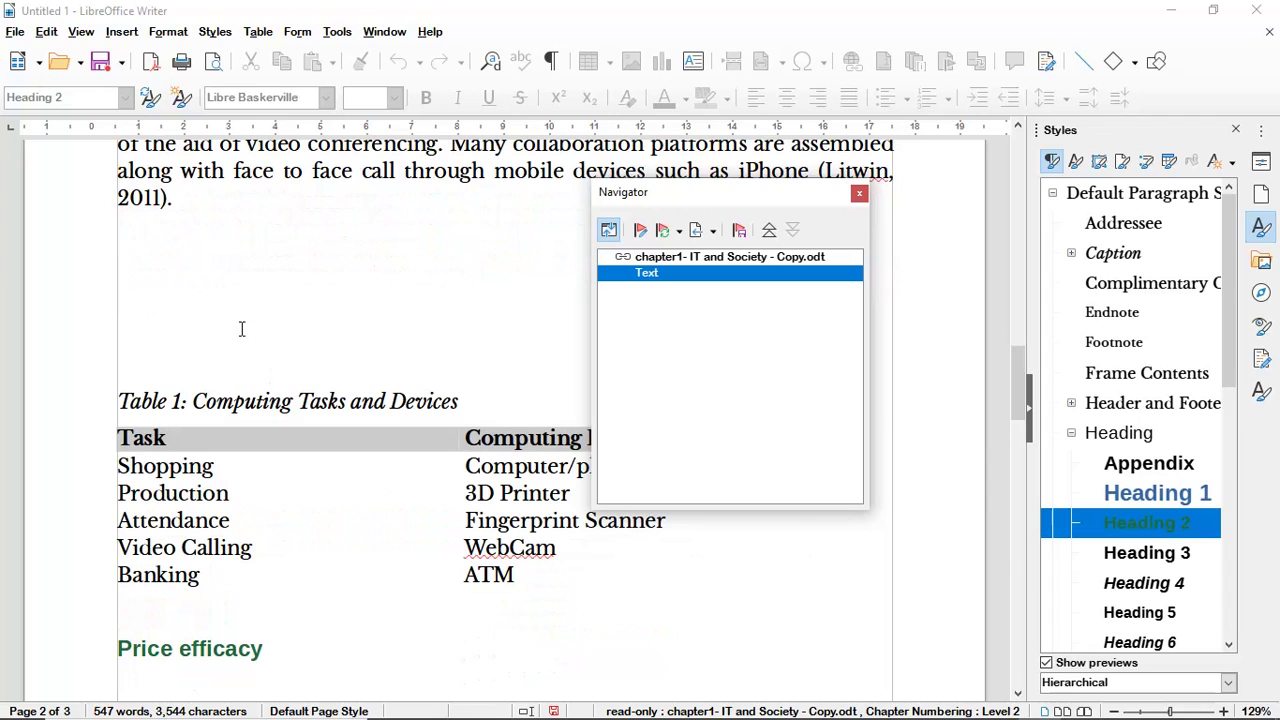
scroll(251, 369, down, 2)
scroll(251, 368, up, 2)
drag(677, 195, 421, 97)
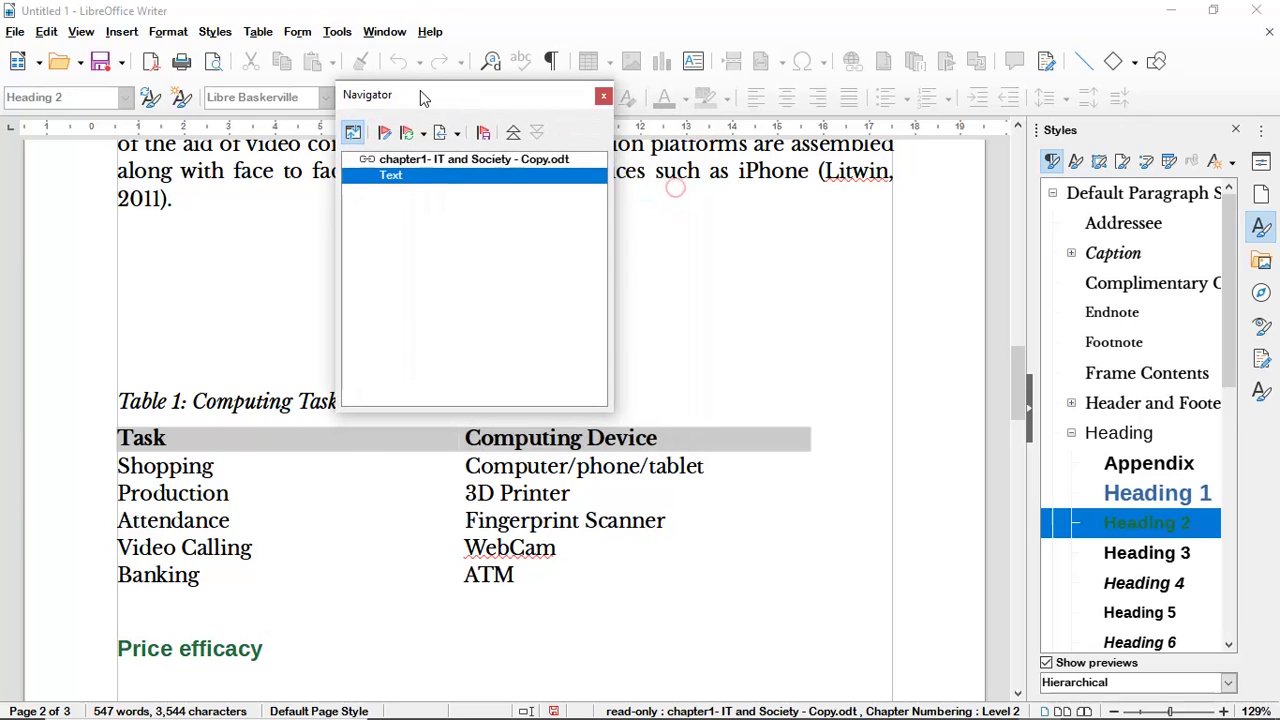
Open chapter 1 on its own, delete the empty lines above the Table 1 caption, and close it.
double_click(437, 162)
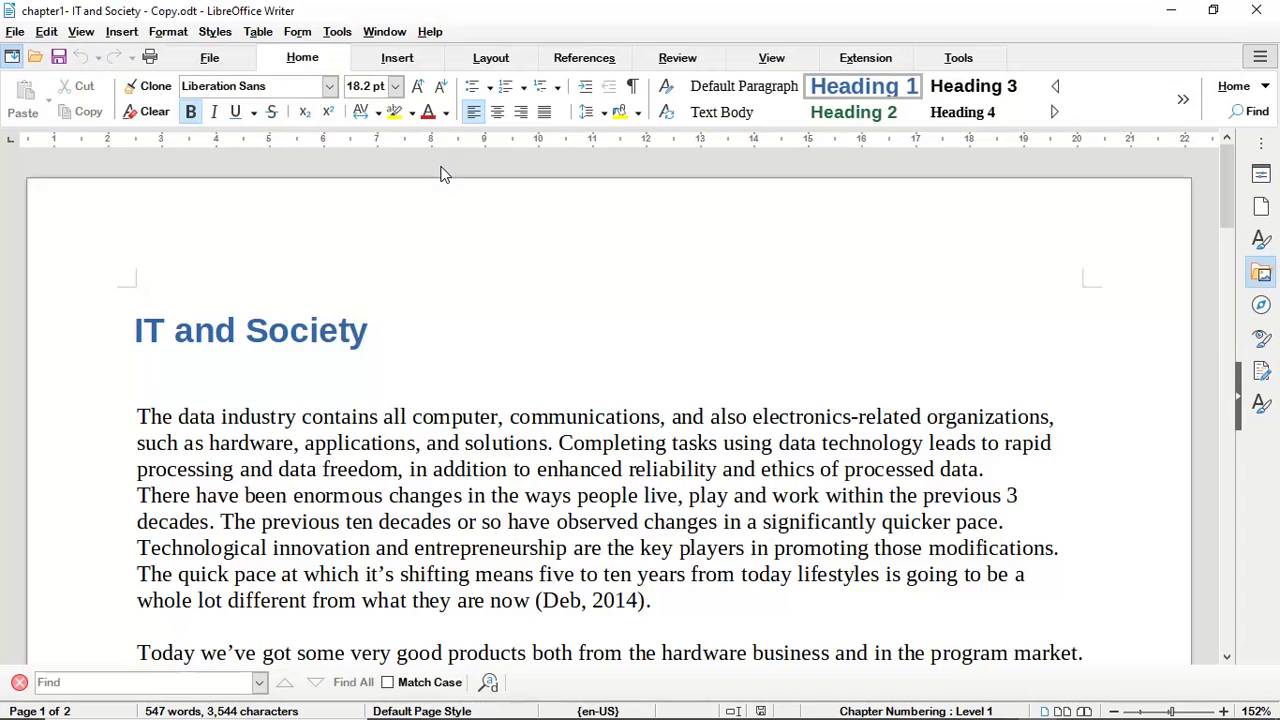
scroll(443, 200, down, 10)
scroll(443, 290, down, 5)
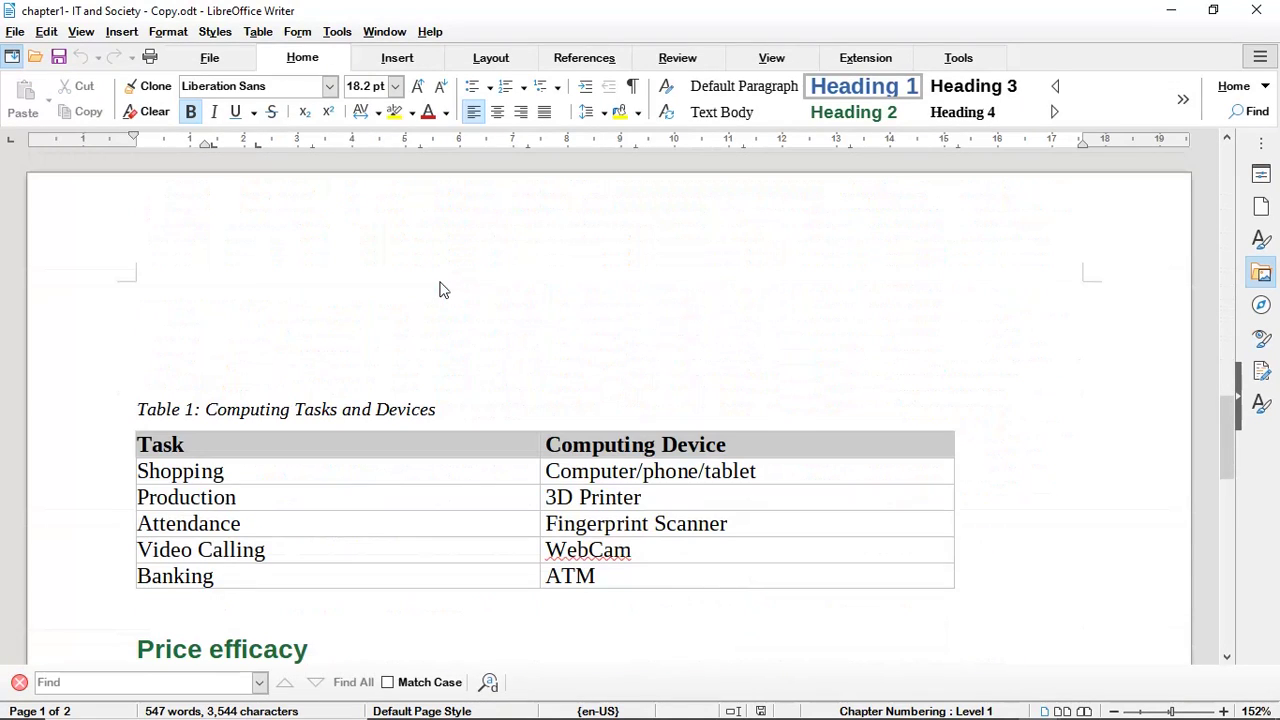
click(240, 320)
click(190, 298)
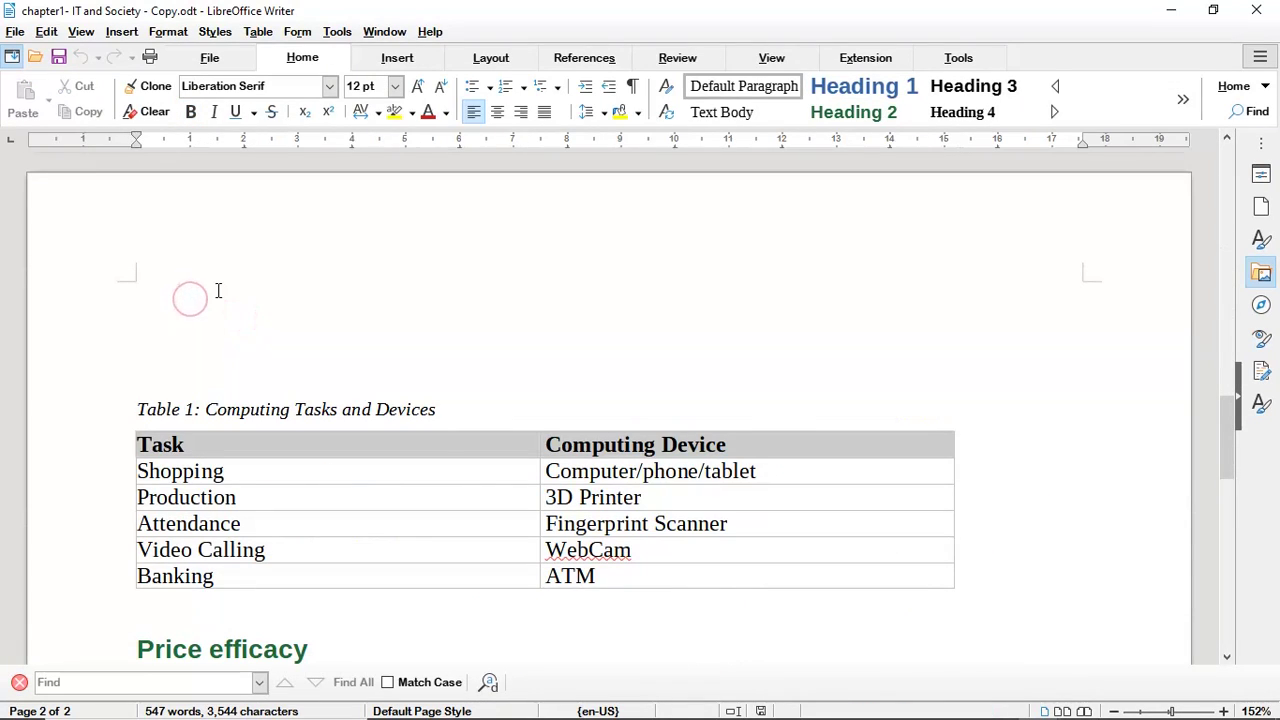
key(Delete)
key(Delete)
key(Delete)
key(Delete)
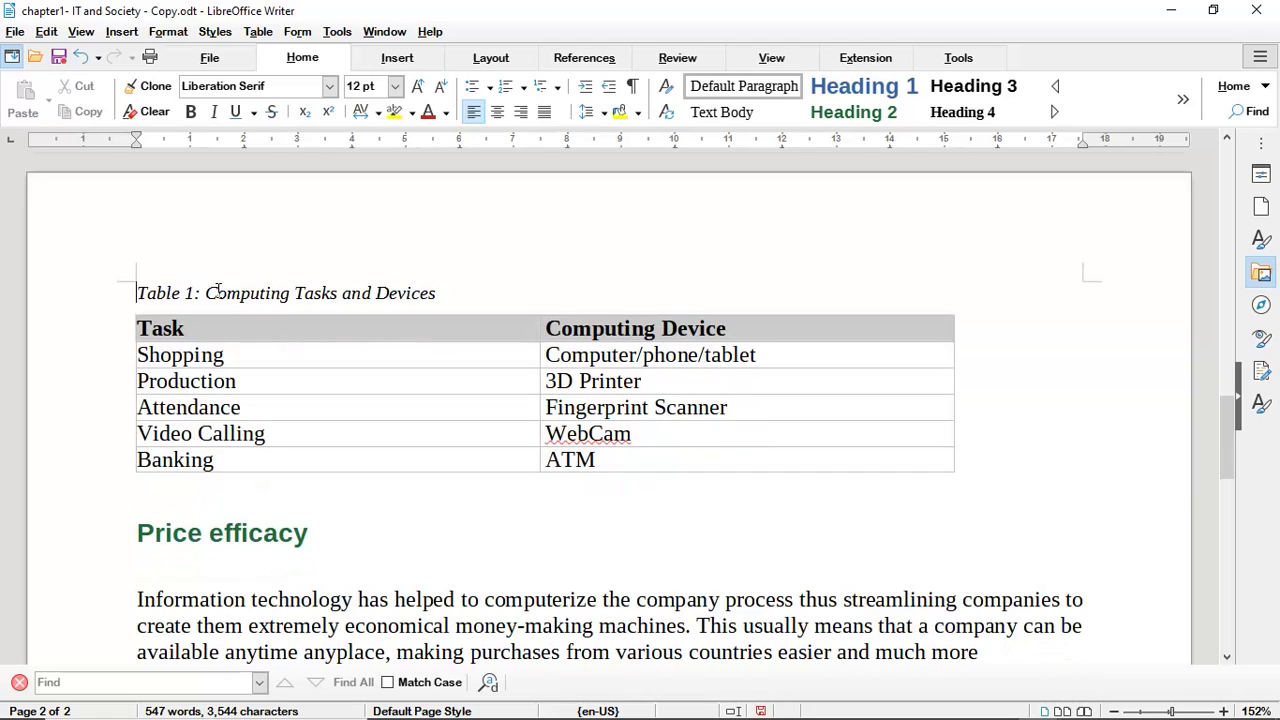
scroll(235, 280, up, 3)
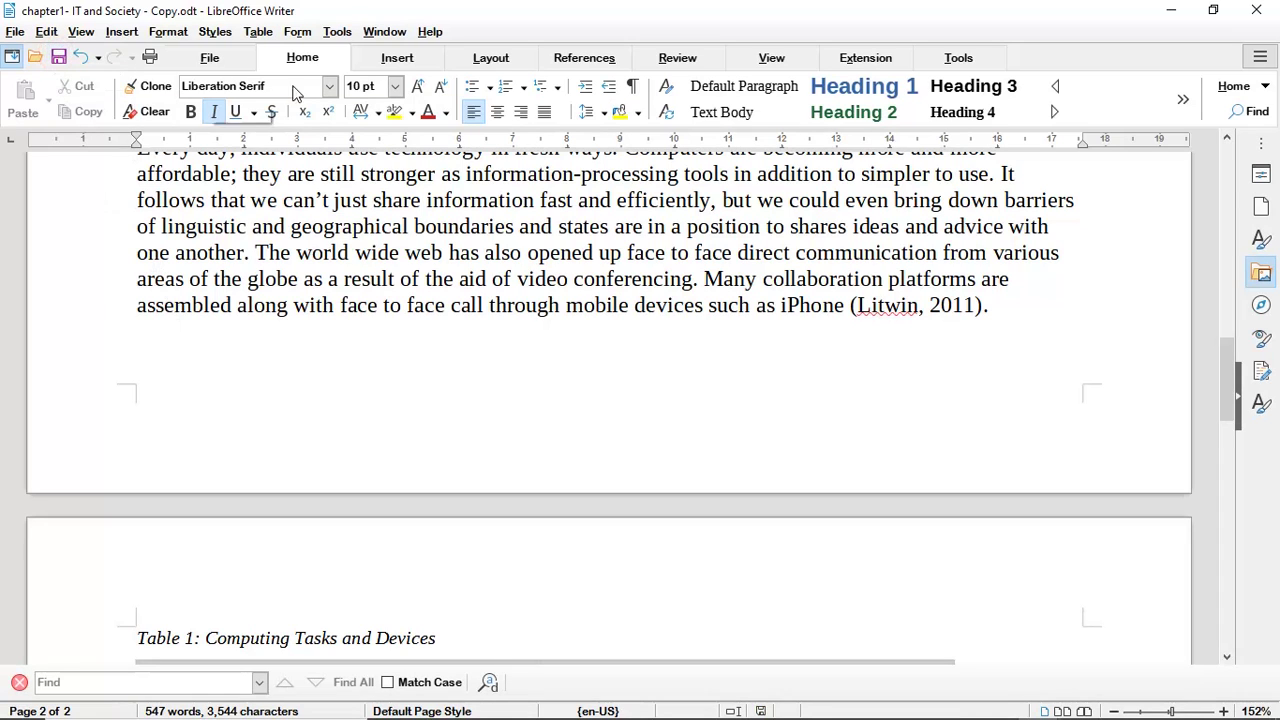
click(1258, 11)
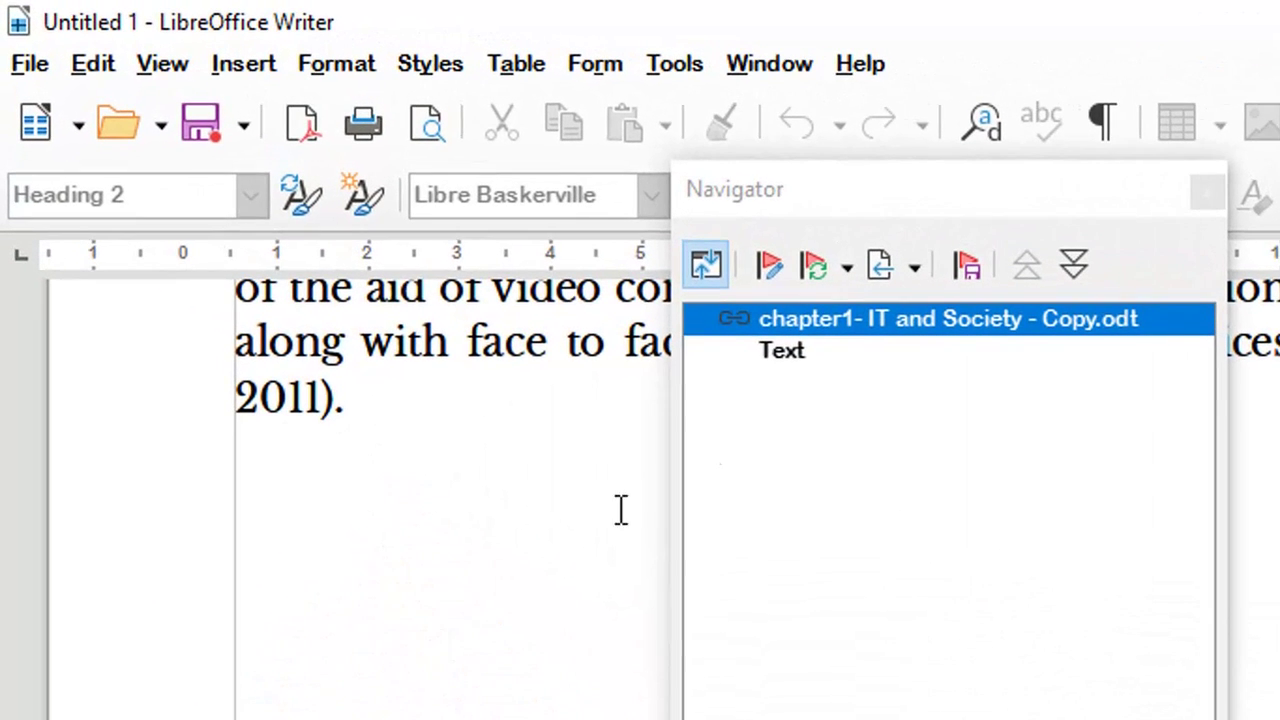
Update all links from the Navigator and confirm the refresh.
click(842, 262)
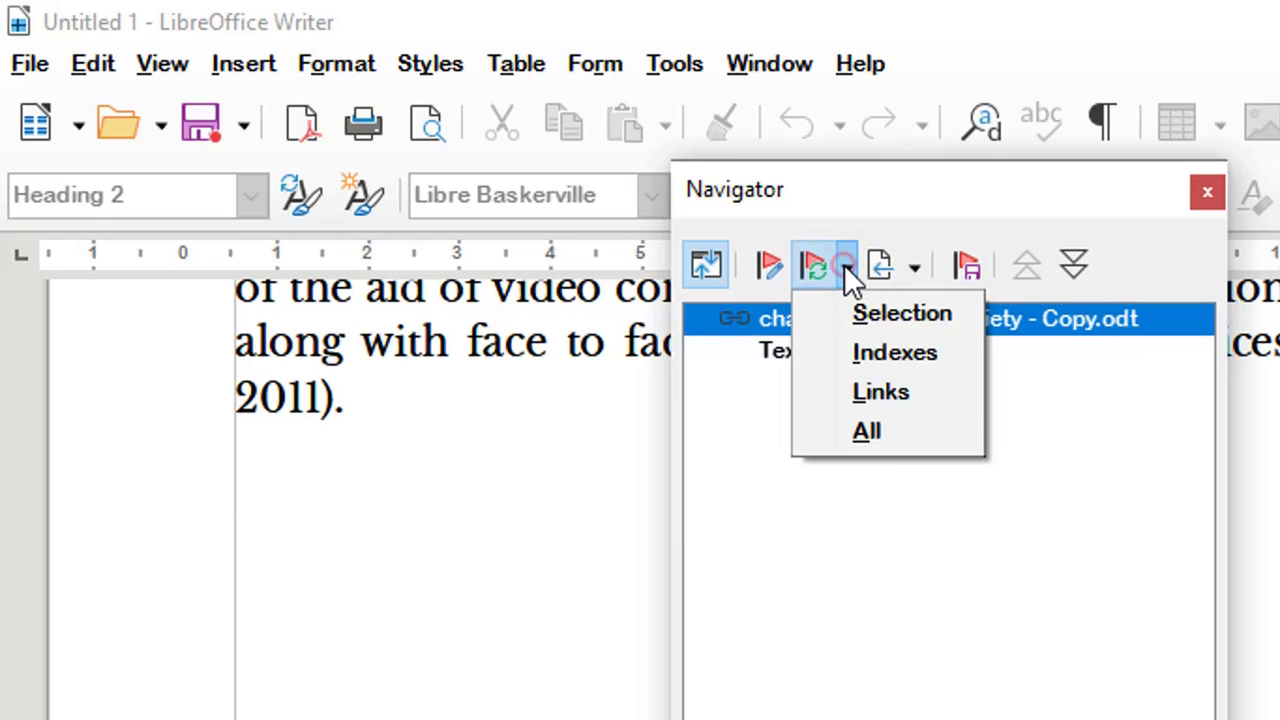
click(898, 431)
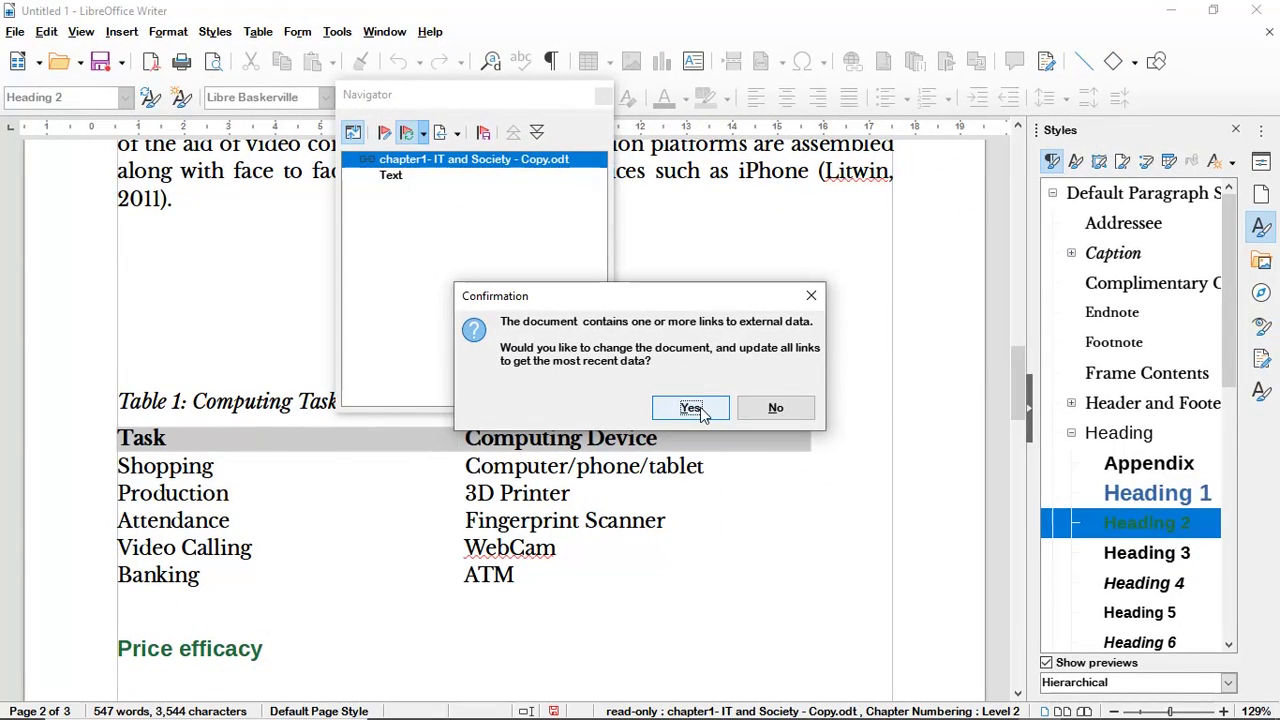
click(690, 408)
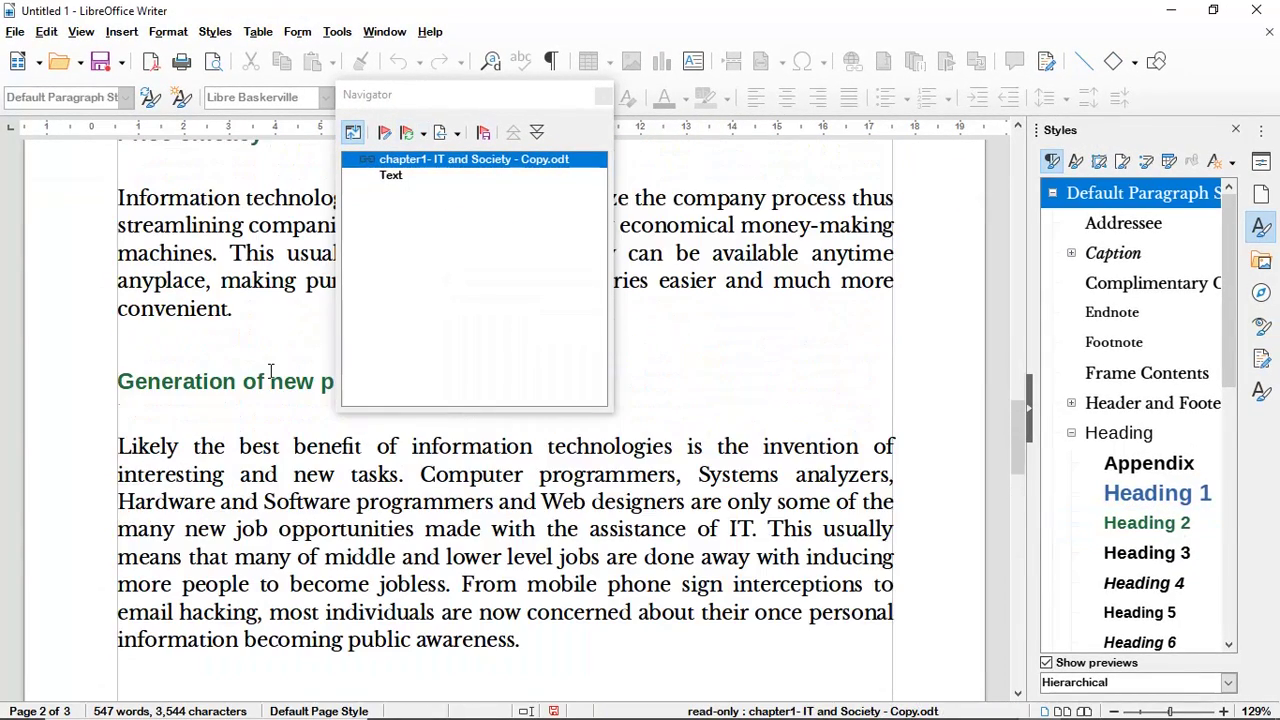
Try removing the blank line after '2011).' and dismiss the read-only content warning.
scroll(270, 371, up, 10)
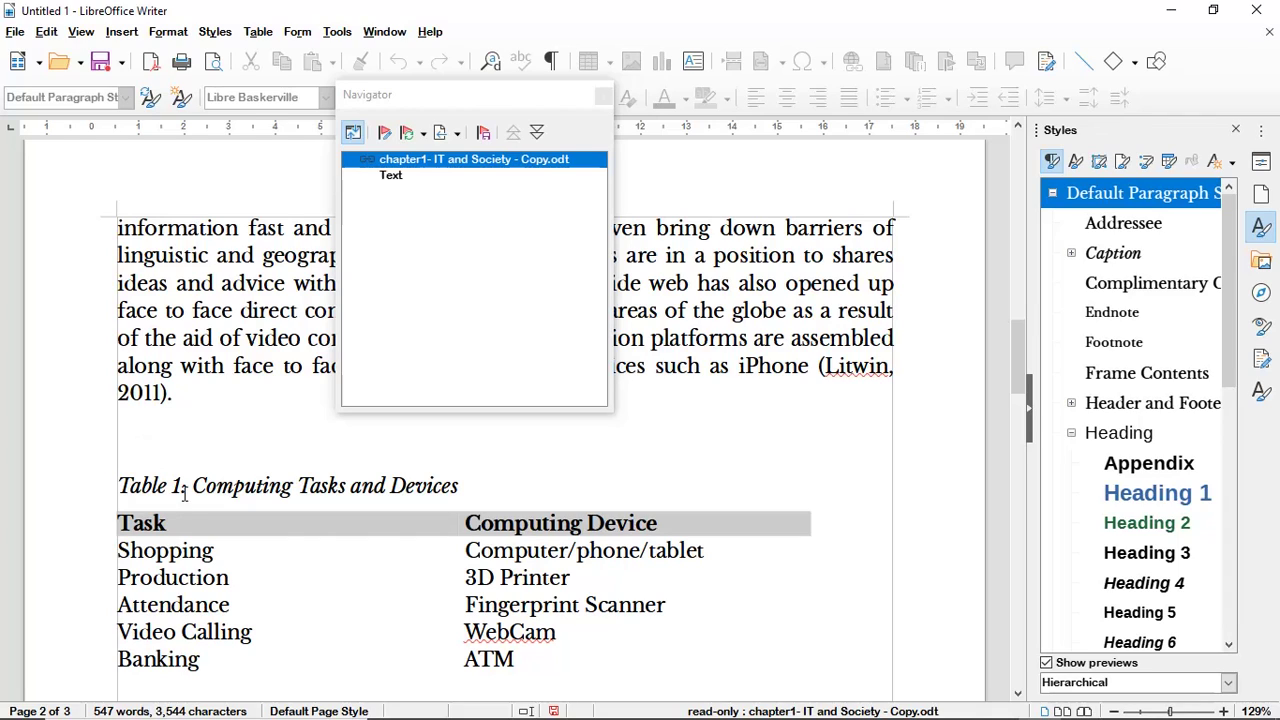
click(172, 394)
key(Return)
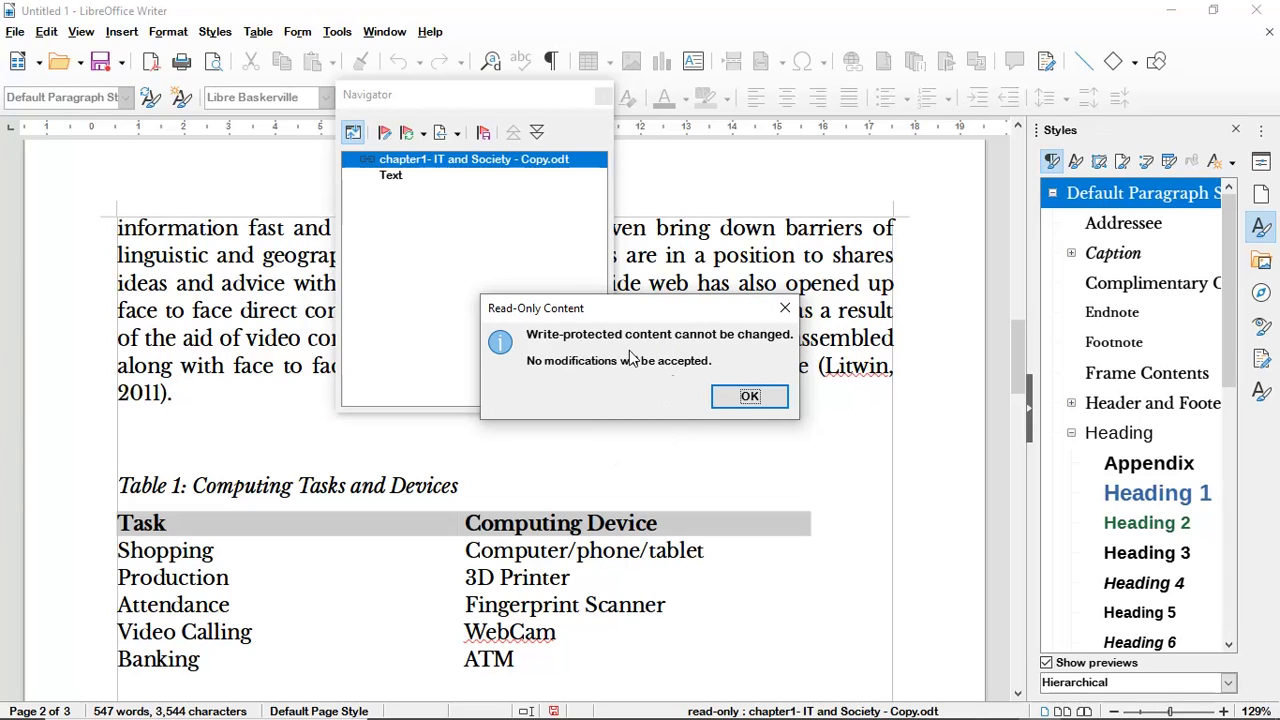
click(750, 397)
Turn off write protection for the chapter 1 section in Edit Section.
click(153, 423)
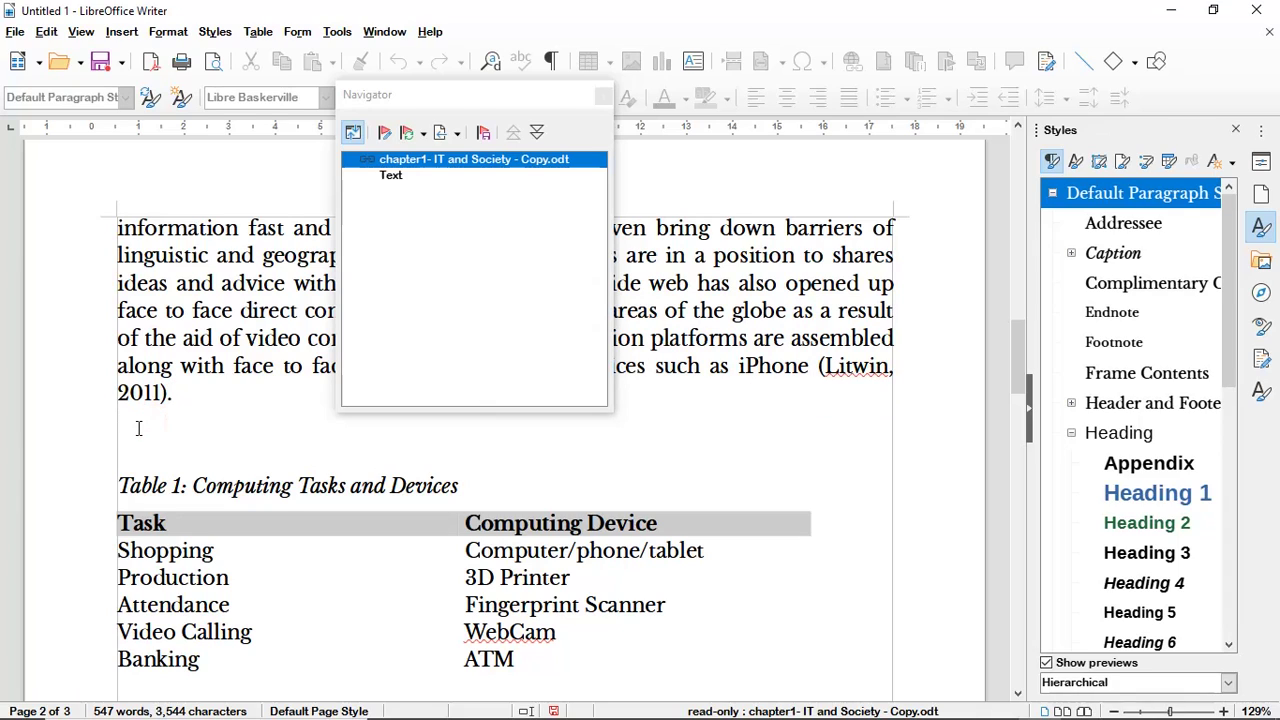
right_click(137, 426)
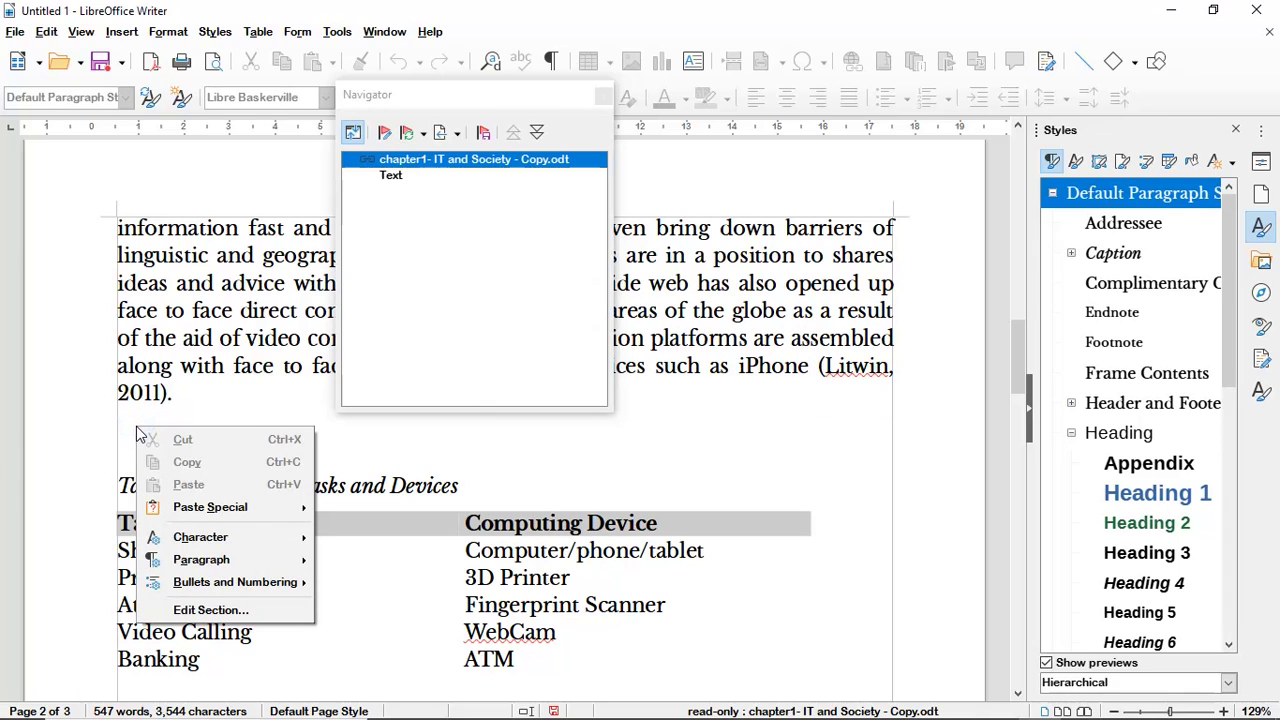
click(208, 609)
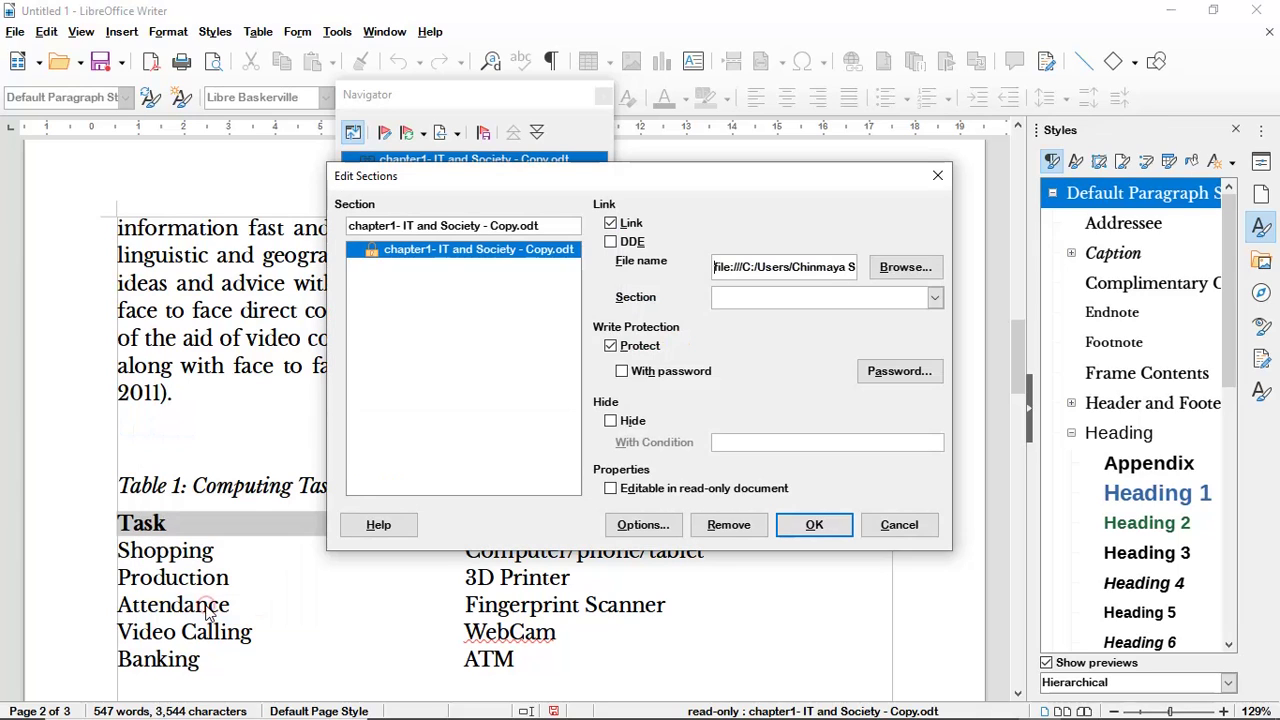
click(611, 346)
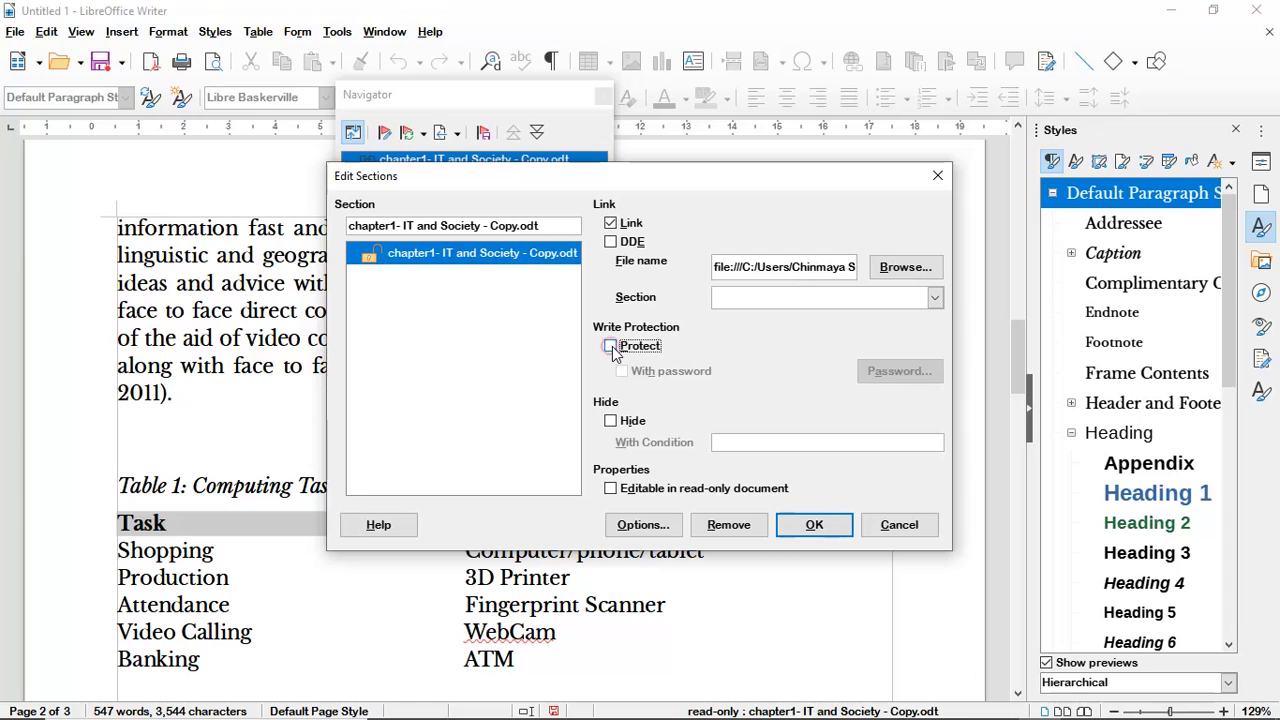
click(814, 525)
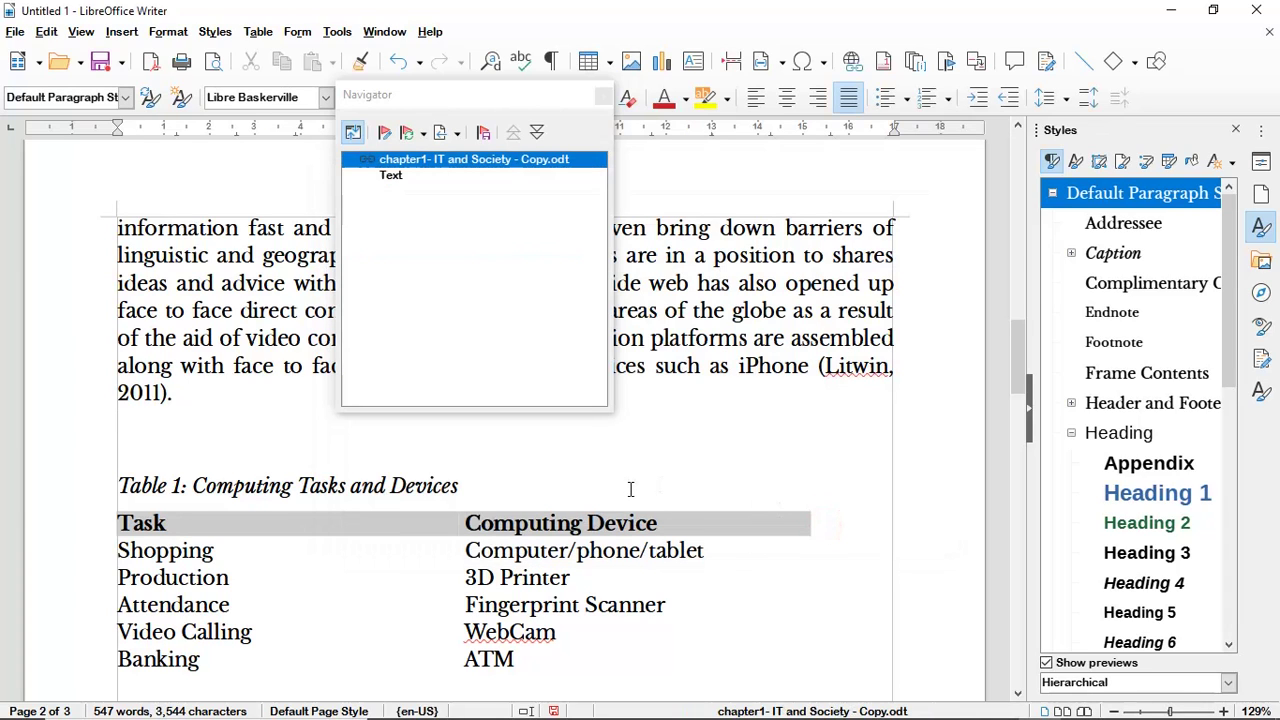
Delete the empty line above the Table 1 caption and re-enable section protection.
key(Delete)
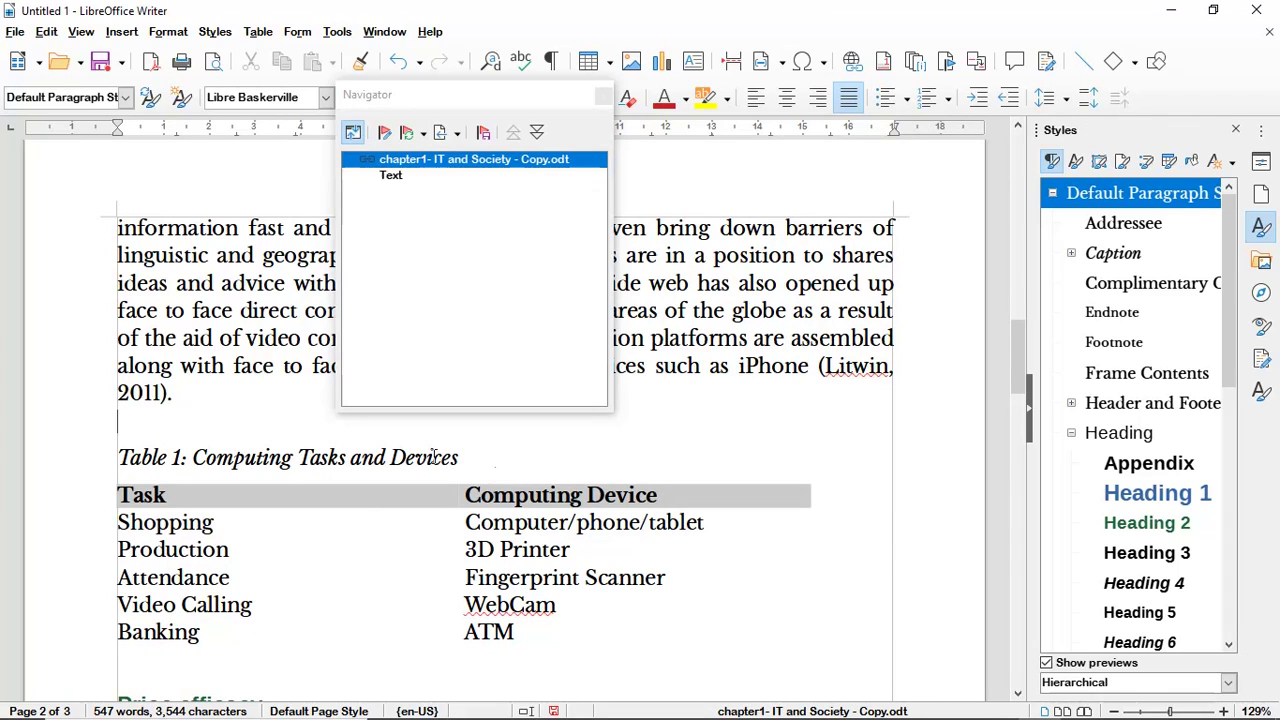
right_click(142, 424)
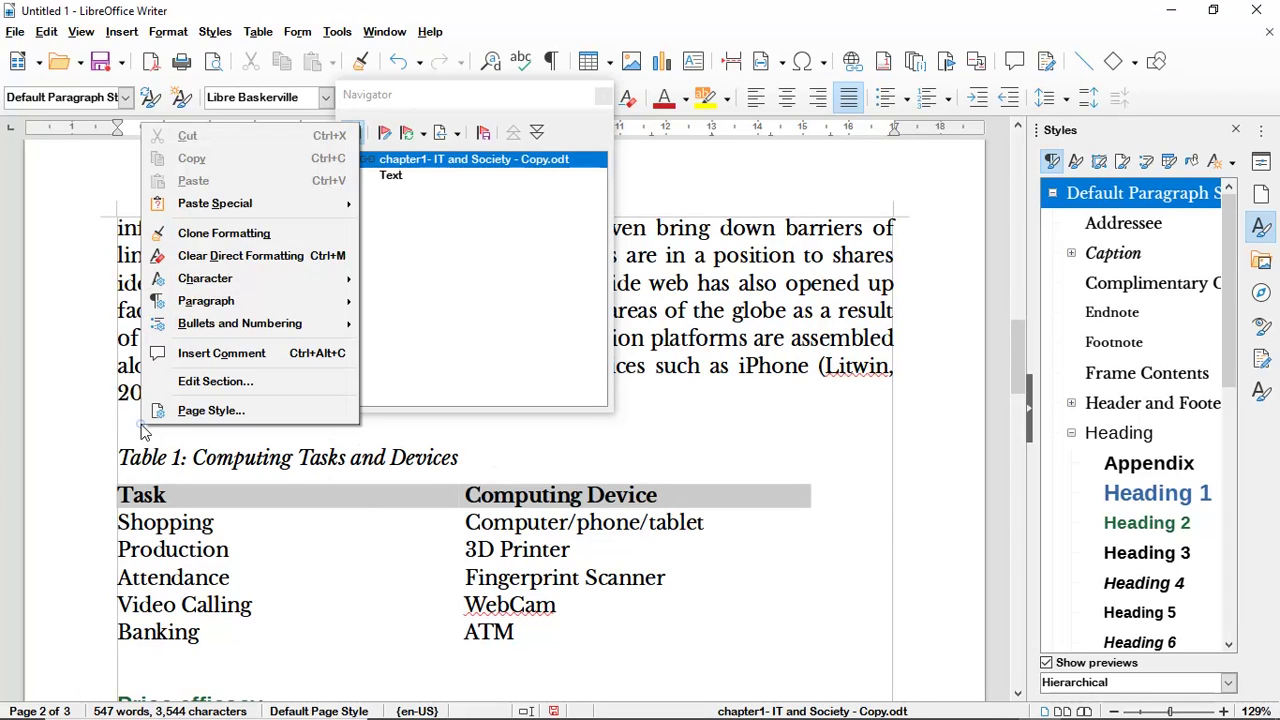
click(198, 392)
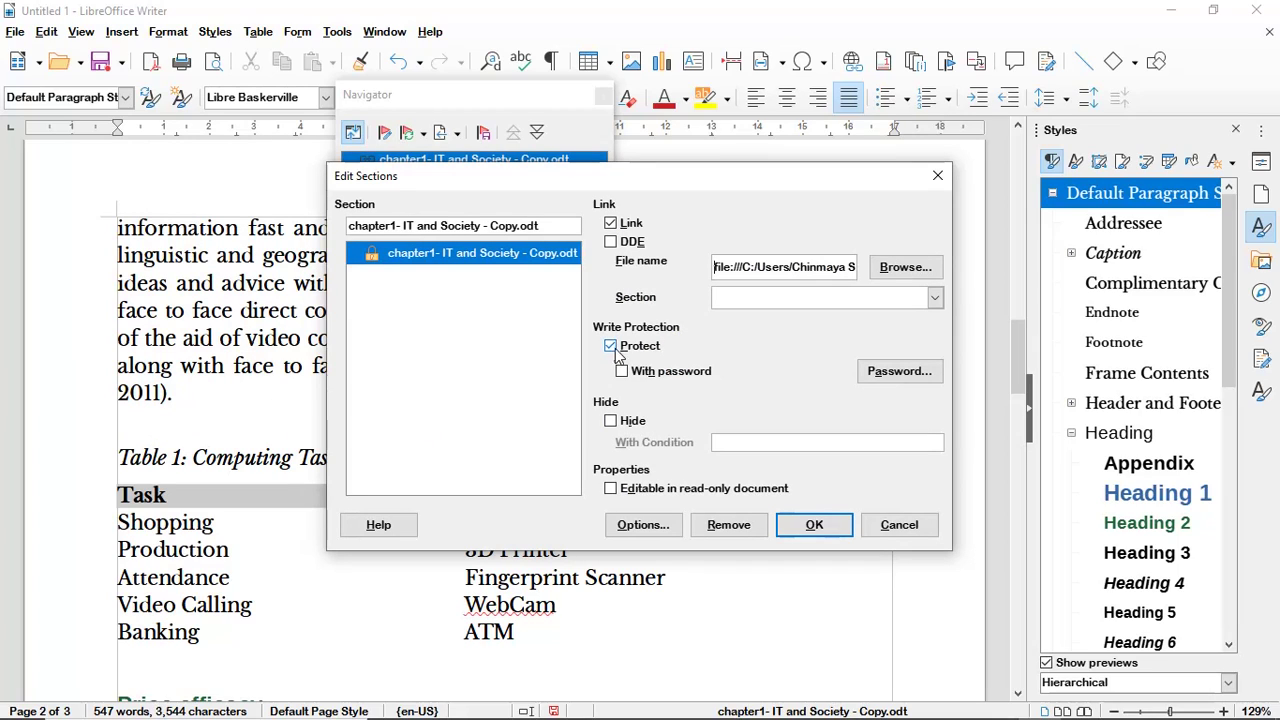
click(814, 525)
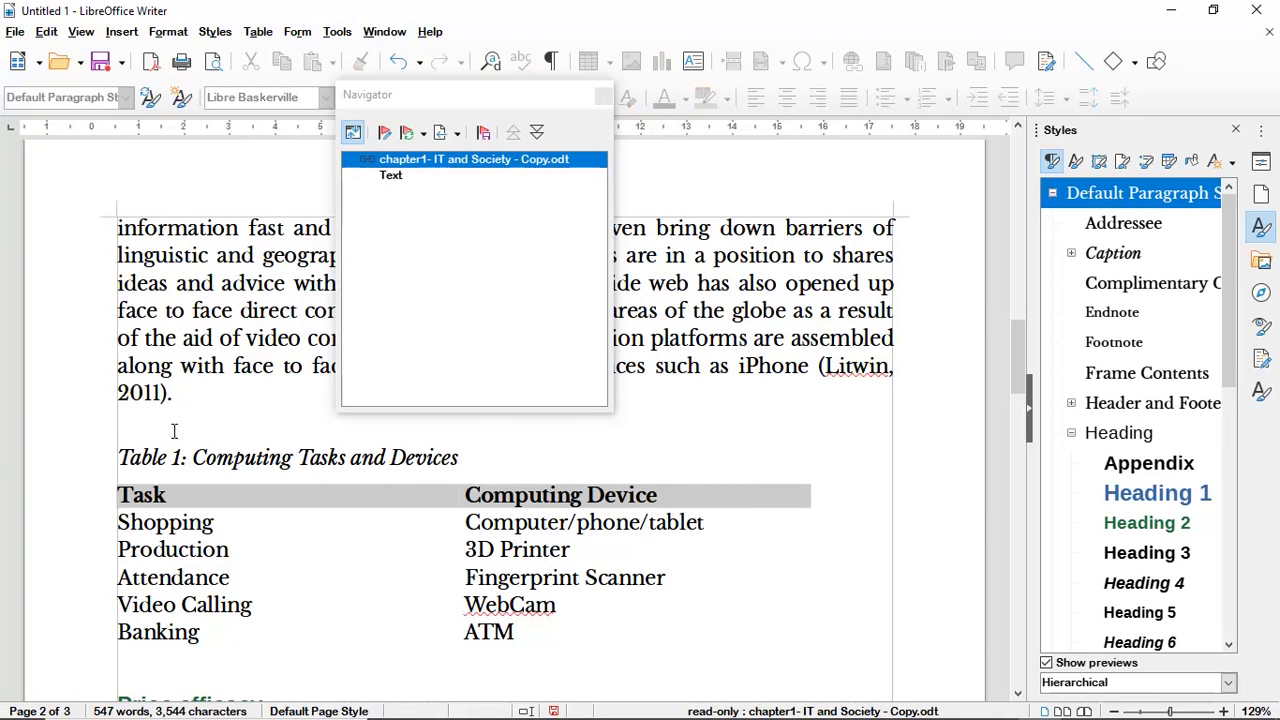
Insert chapter2- Digitial Divide - Copy.odt from the Navigator, keeping its file name unchanged.
scroll(174, 431, down, 10)
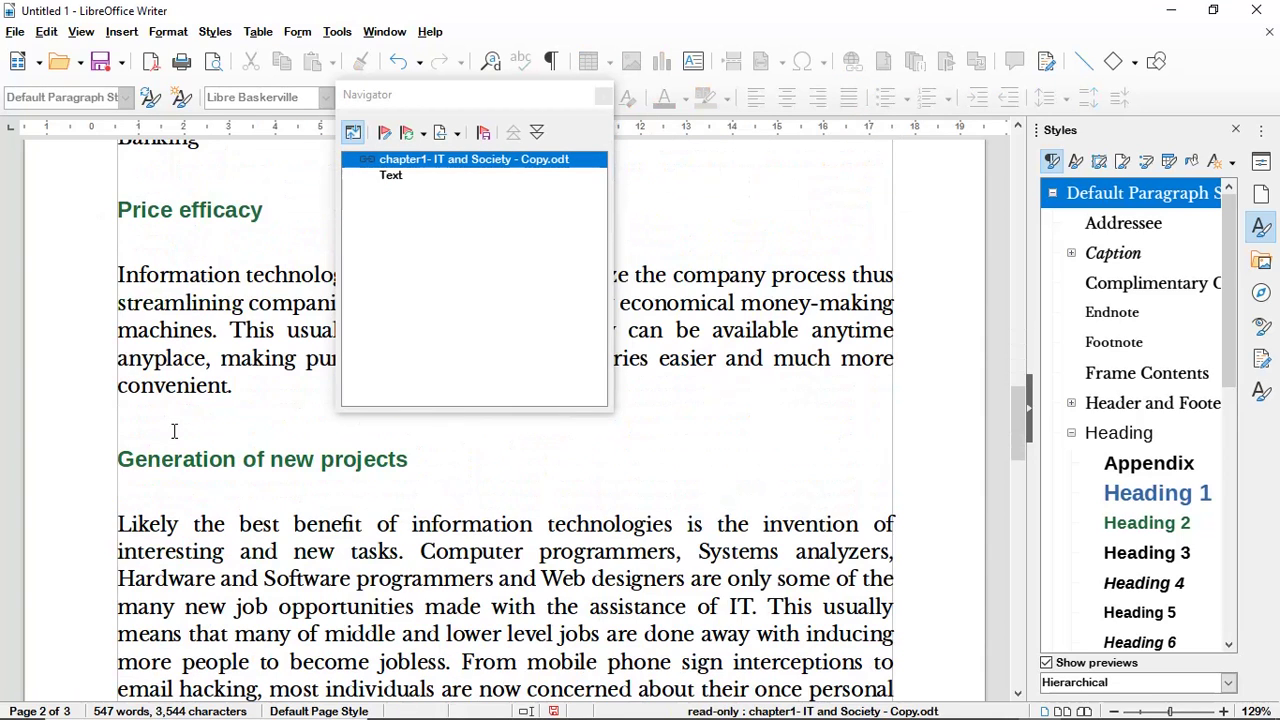
scroll(174, 431, down, 15)
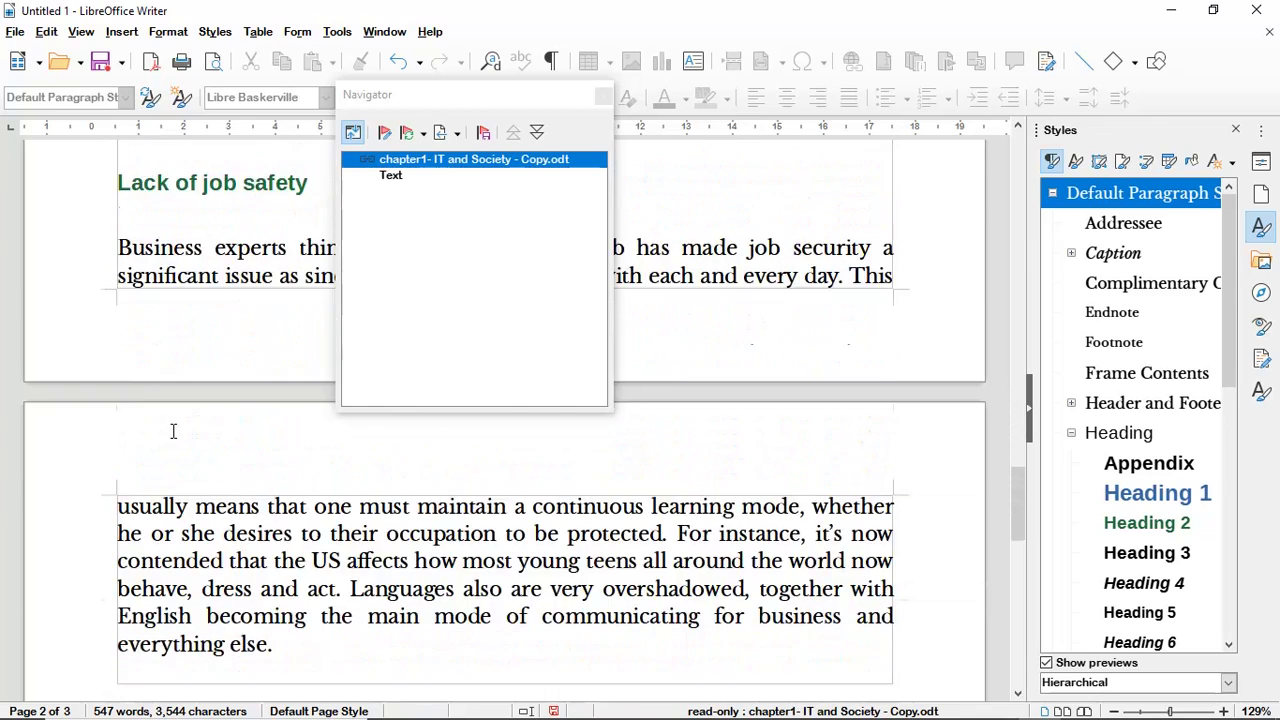
scroll(174, 431, down, 5)
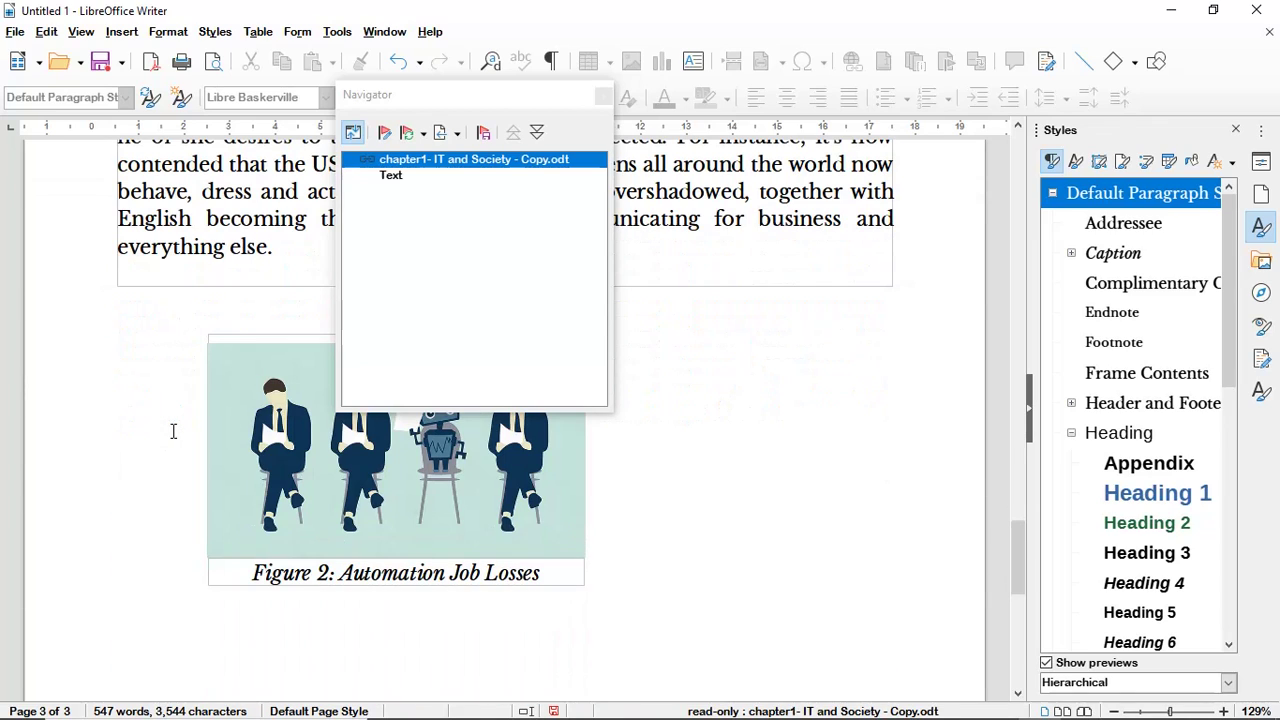
scroll(309, 512, down, 4)
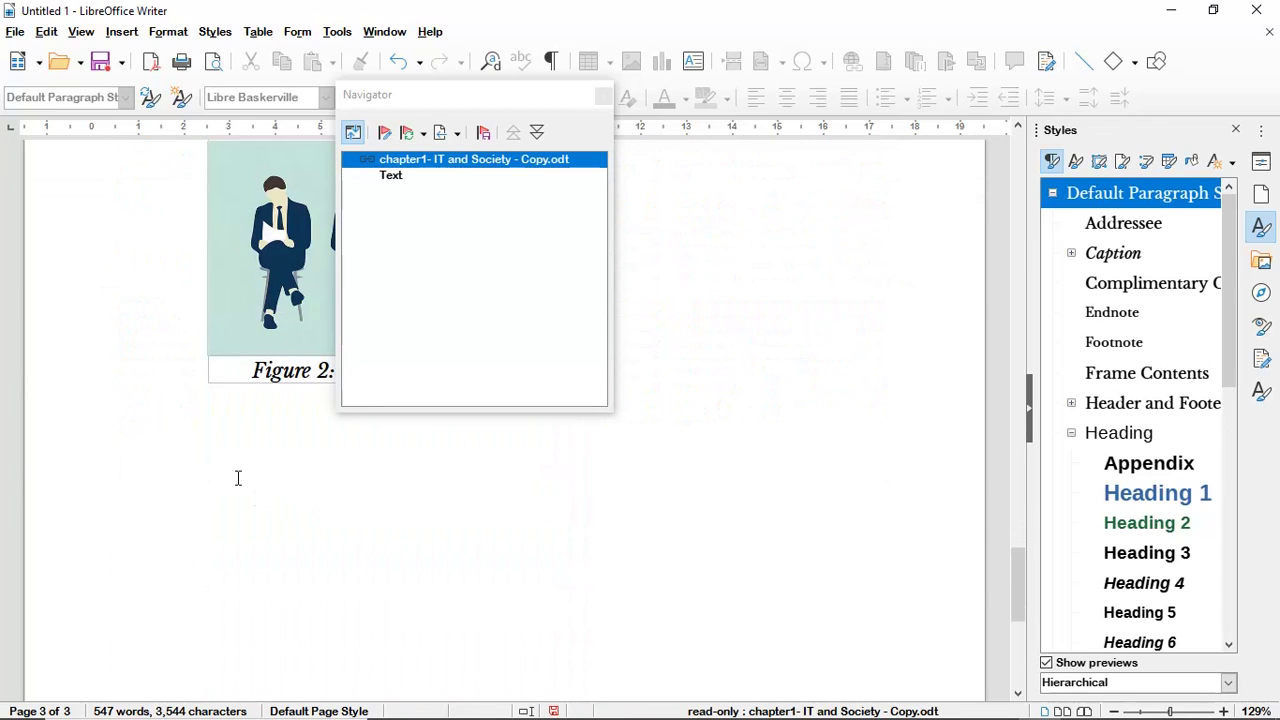
click(457, 133)
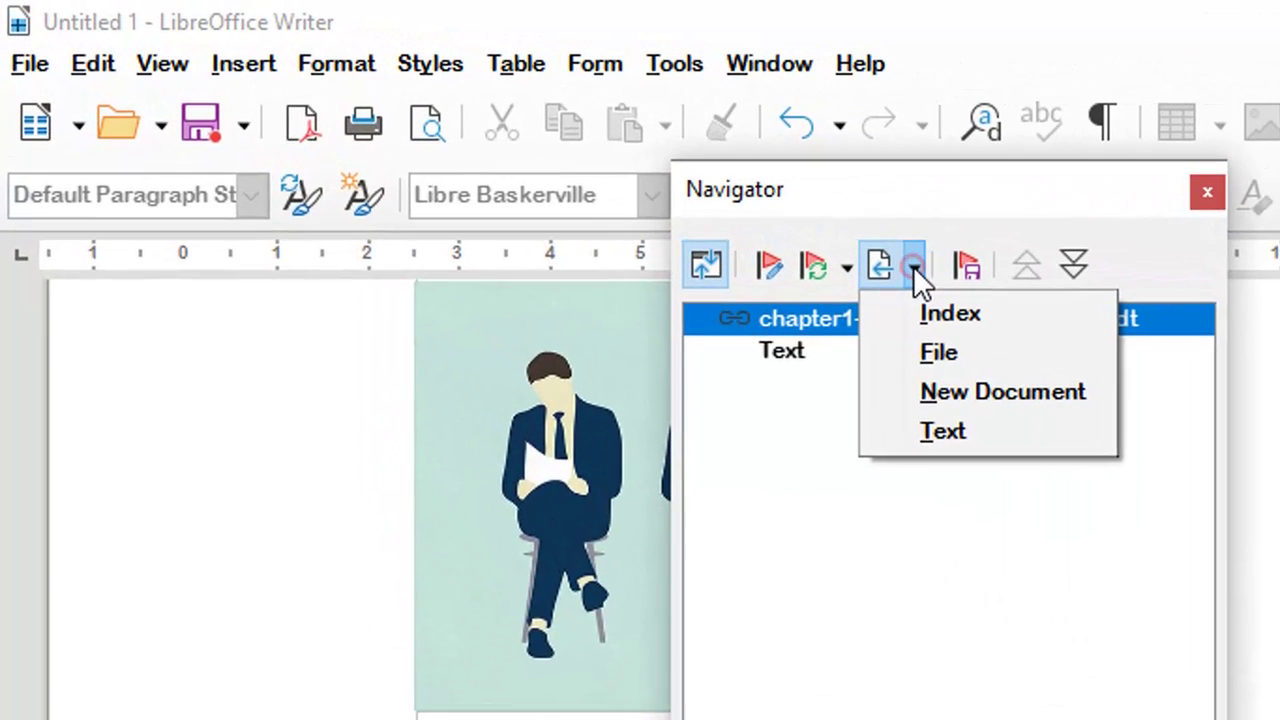
click(982, 356)
click(988, 540)
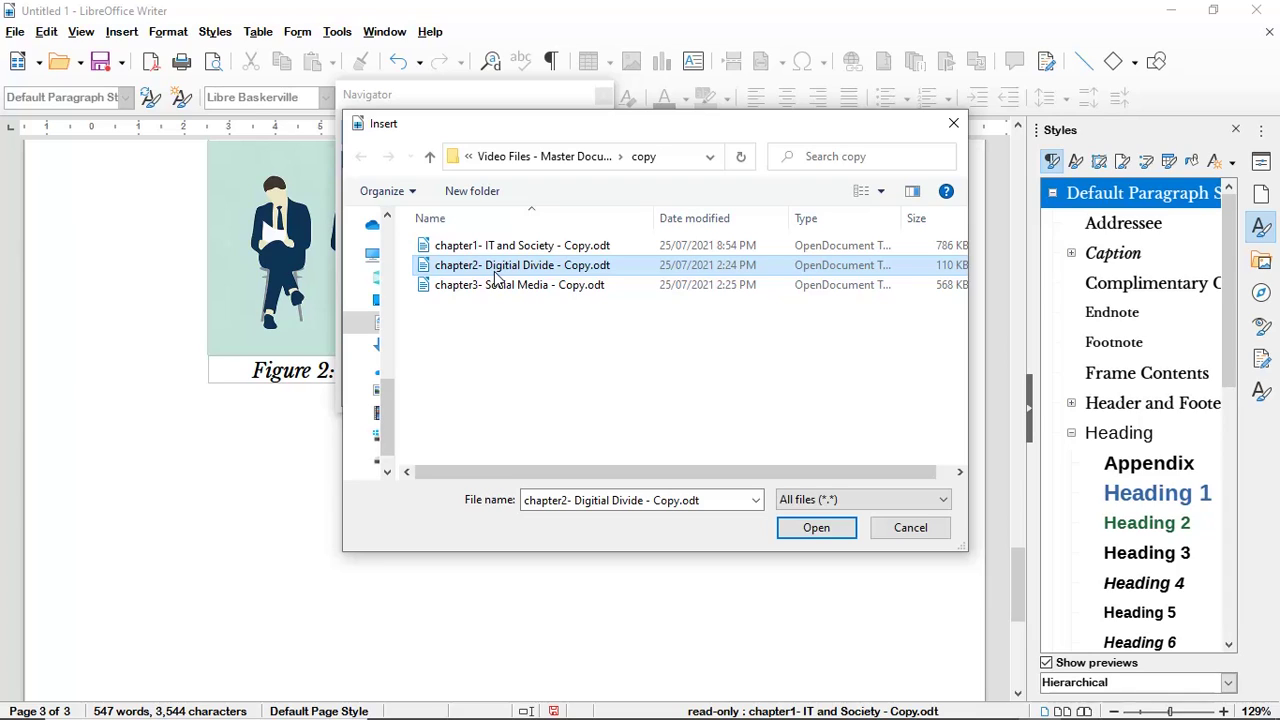
click(505, 266)
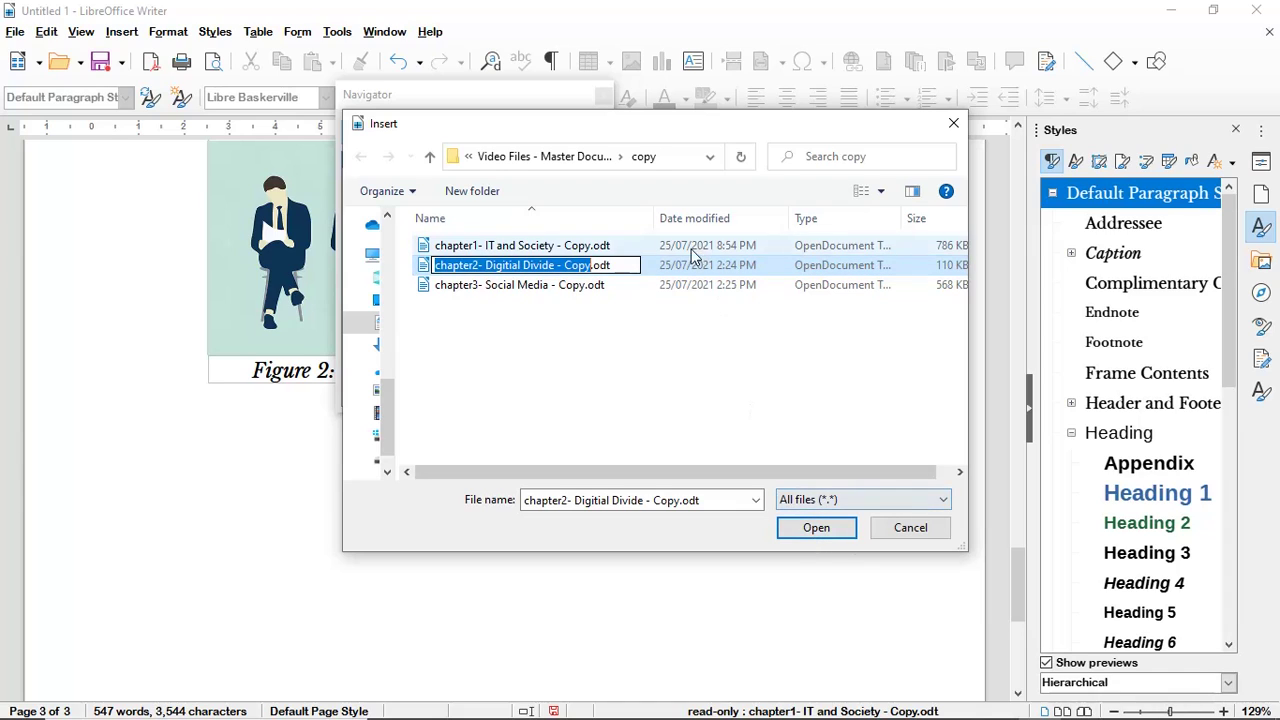
click(645, 266)
click(818, 531)
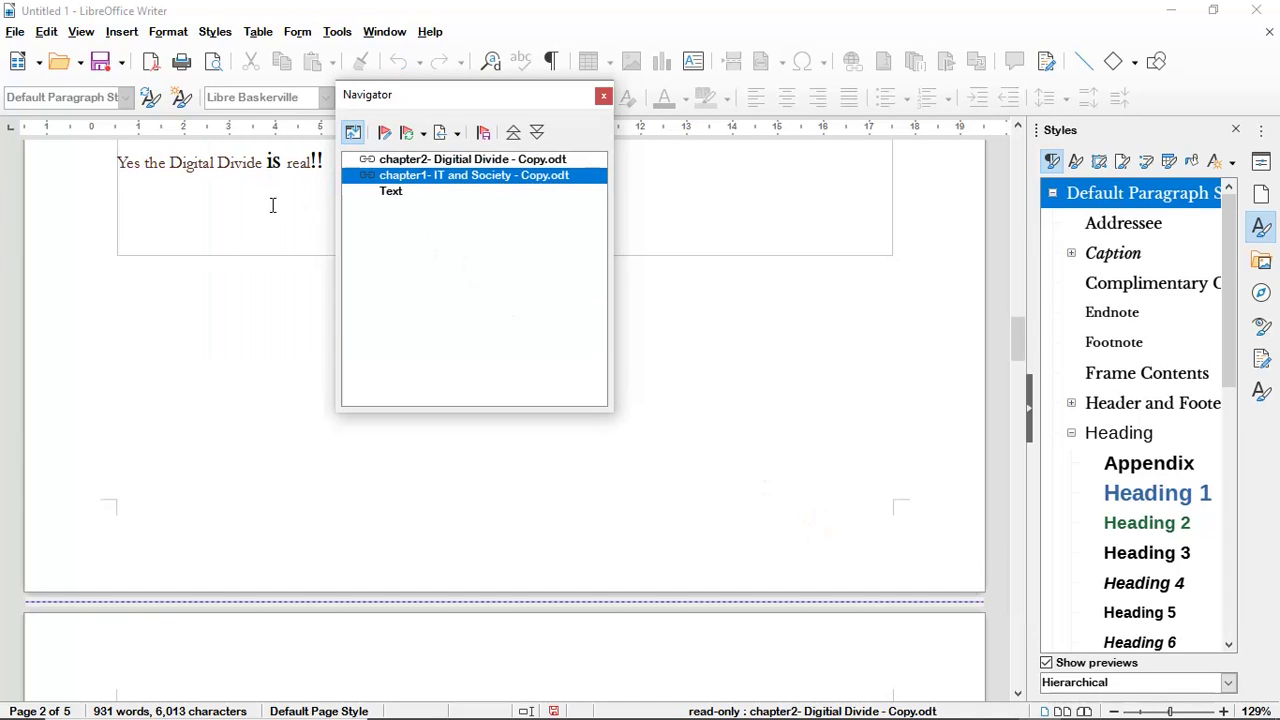
Select the chapter 2 entry in the Navigator and move it below chapter 1.
scroll(281, 231, up, 10)
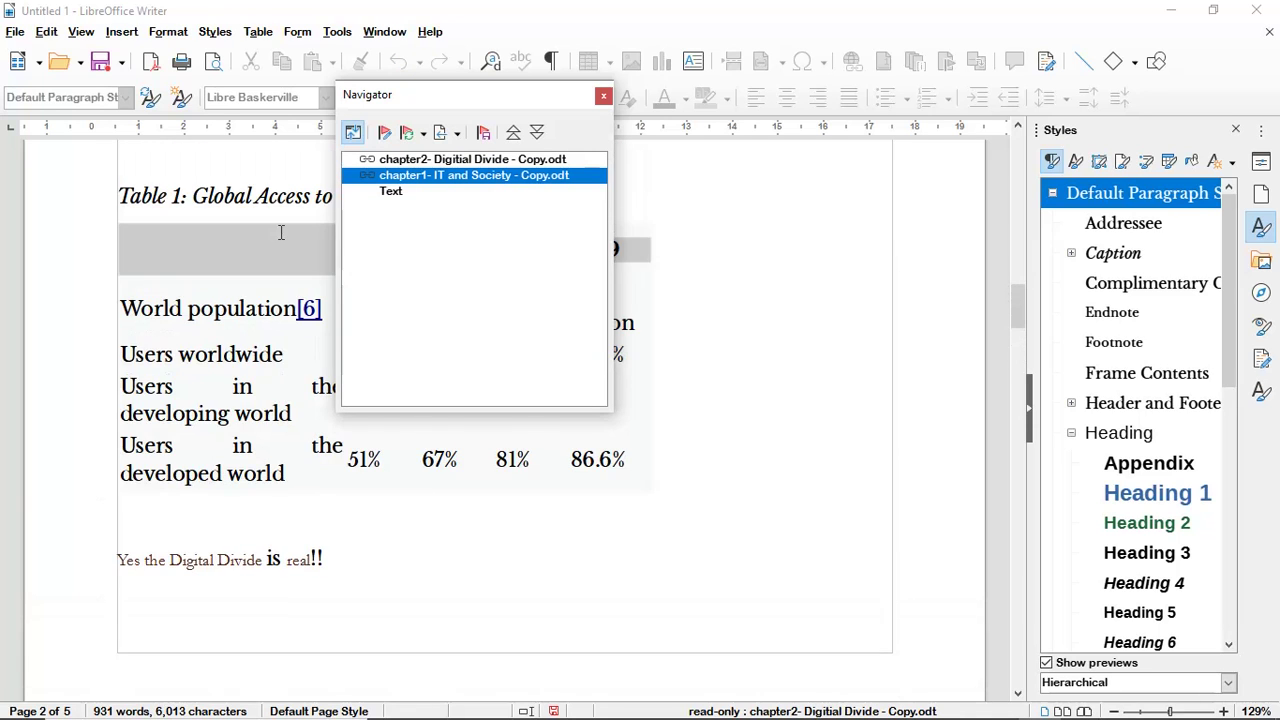
scroll(281, 231, up, 6)
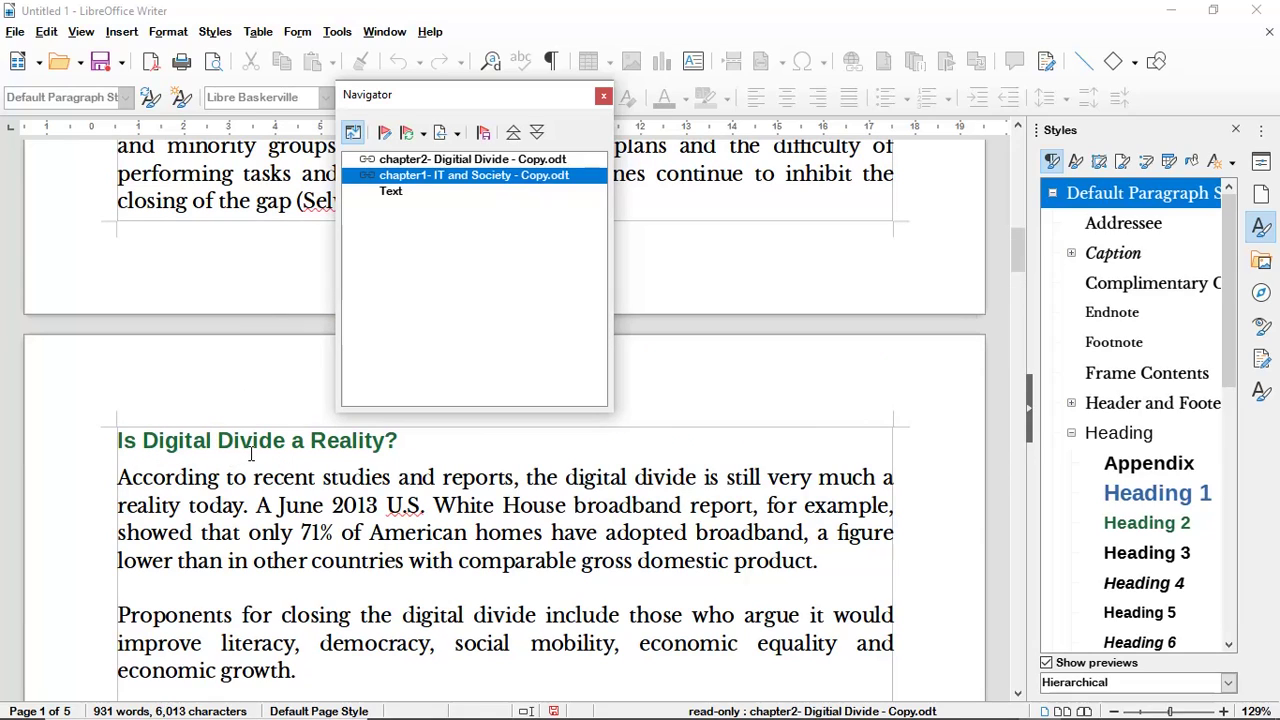
scroll(249, 453, up, 10)
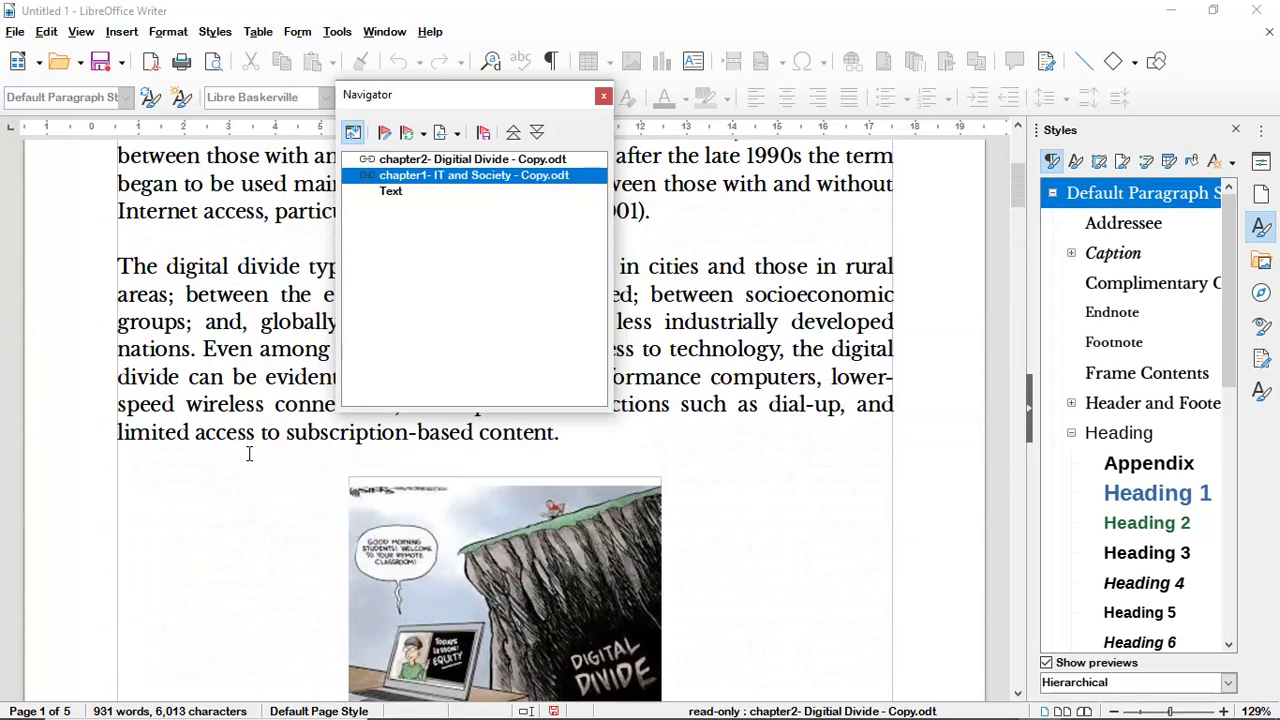
scroll(249, 453, up, 4)
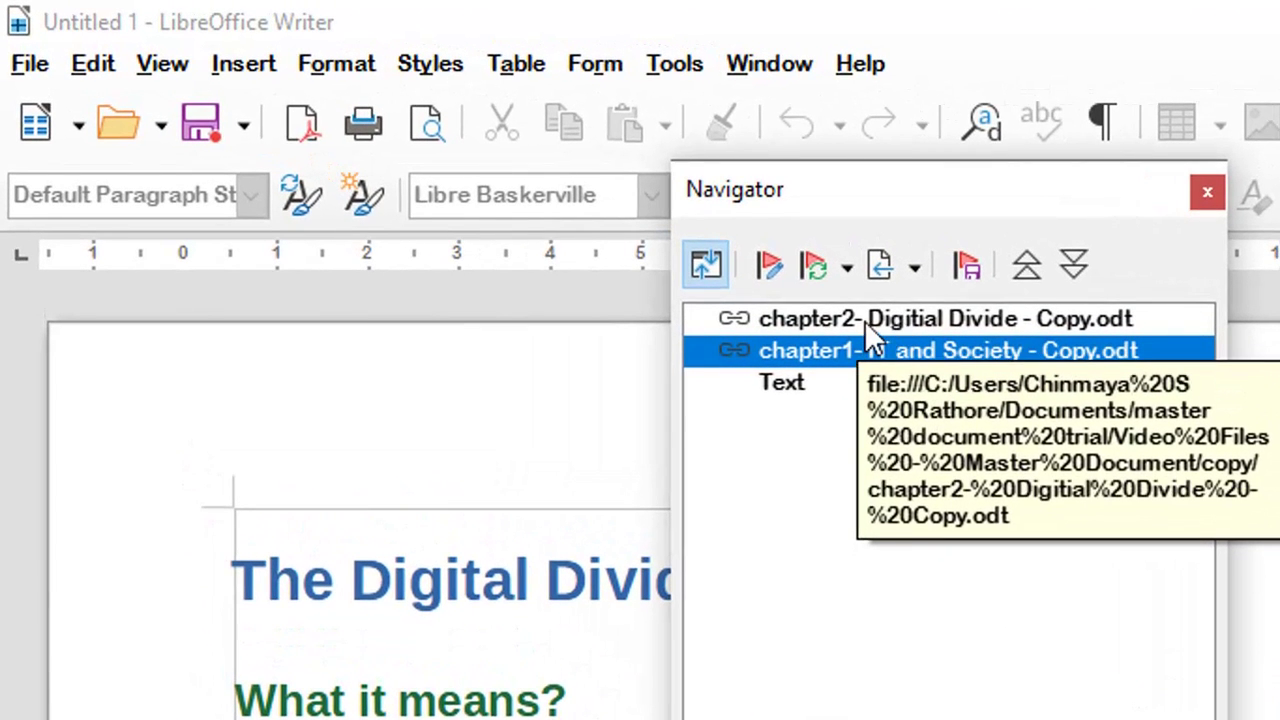
click(866, 322)
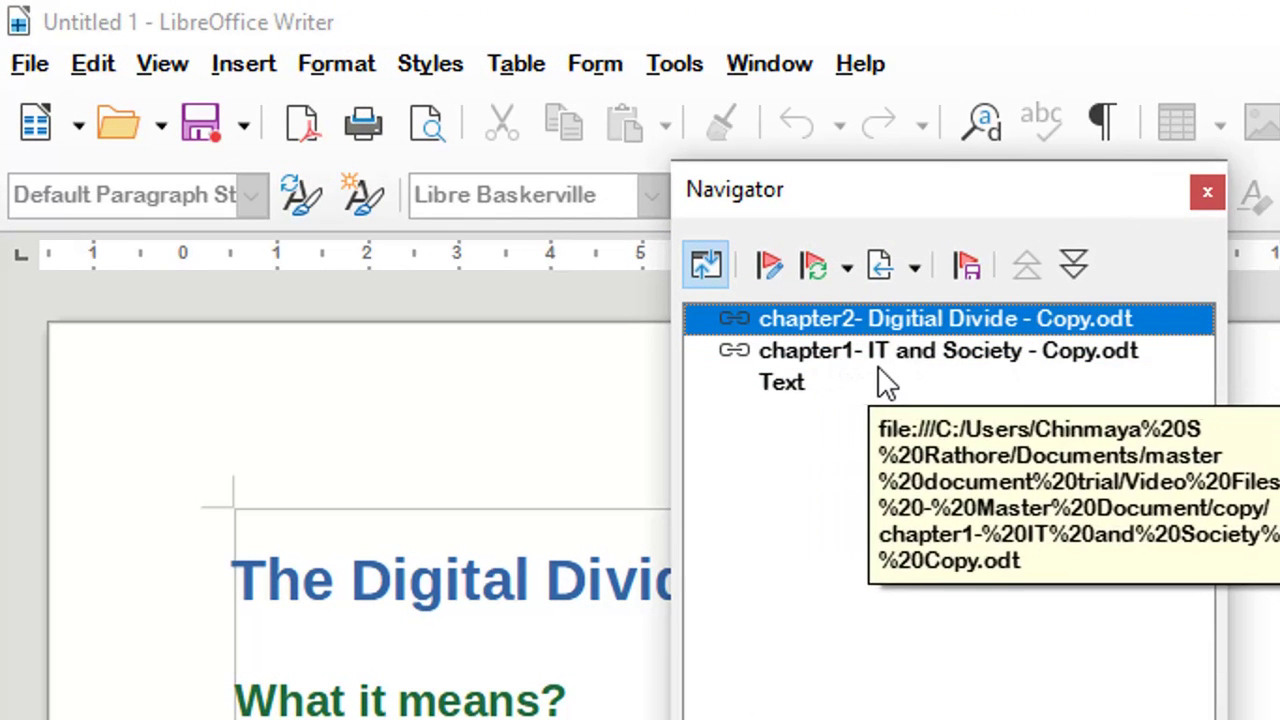
click(1072, 275)
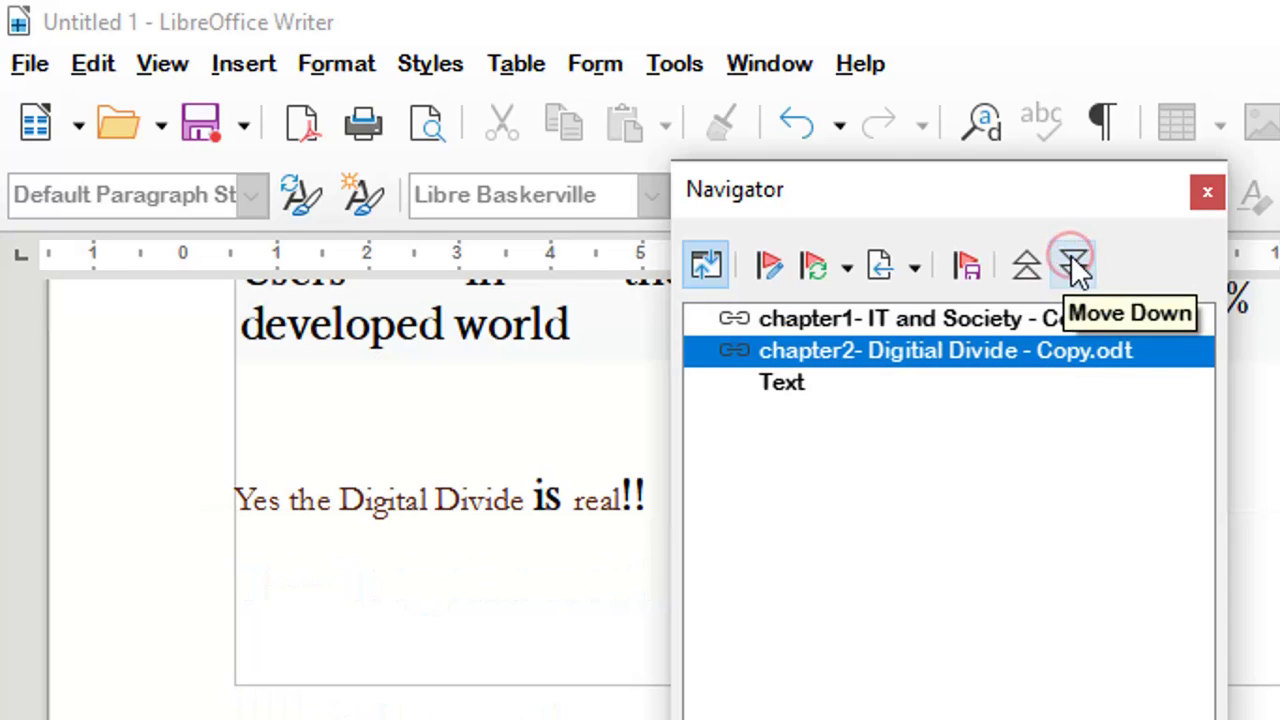
drag(966, 352, 1165, 328)
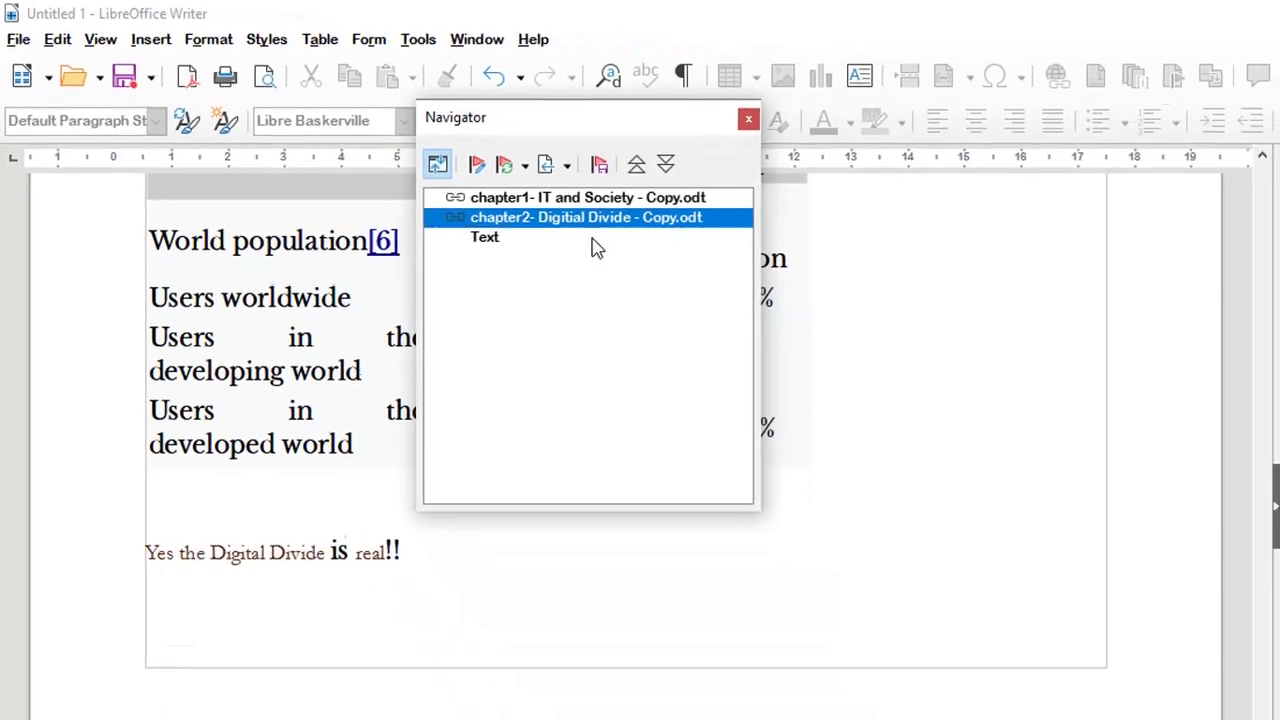
Scroll through chapter 2 to the empty lines between the Proponents paragraph and Table 2.
scroll(256, 312, up, 5)
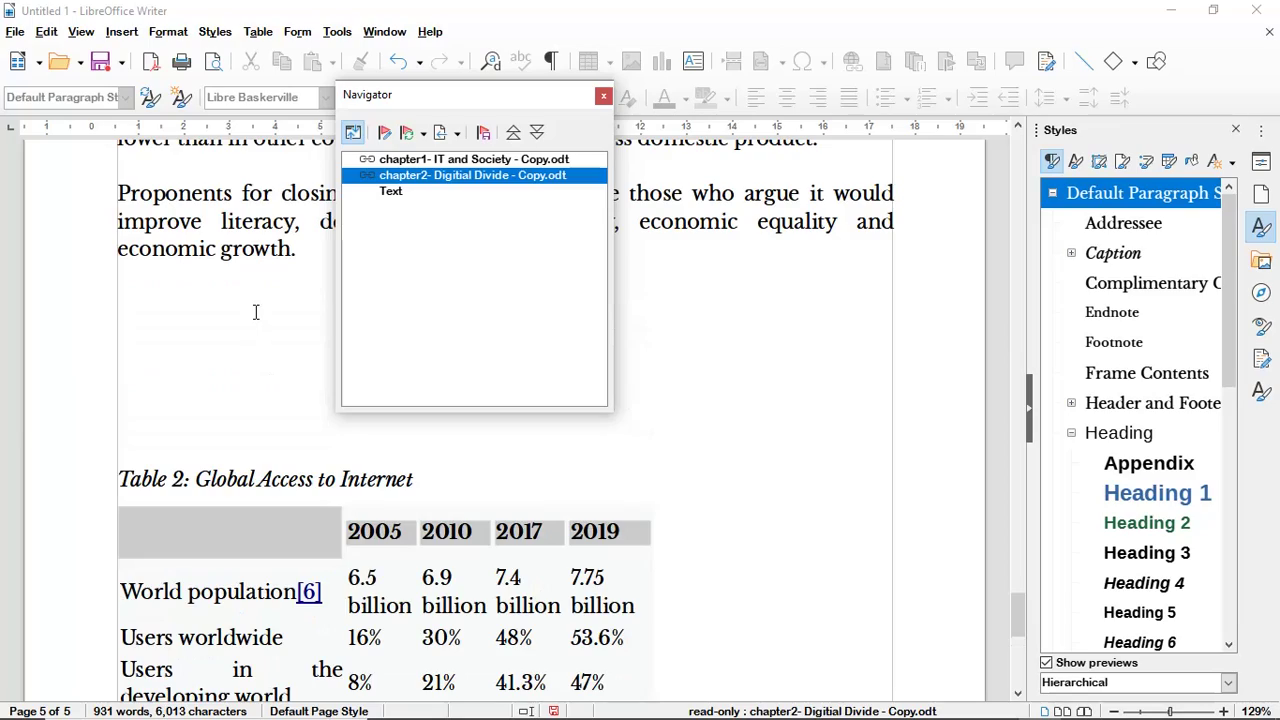
scroll(256, 312, up, 15)
scroll(256, 312, up, 15)
scroll(256, 312, down, 10)
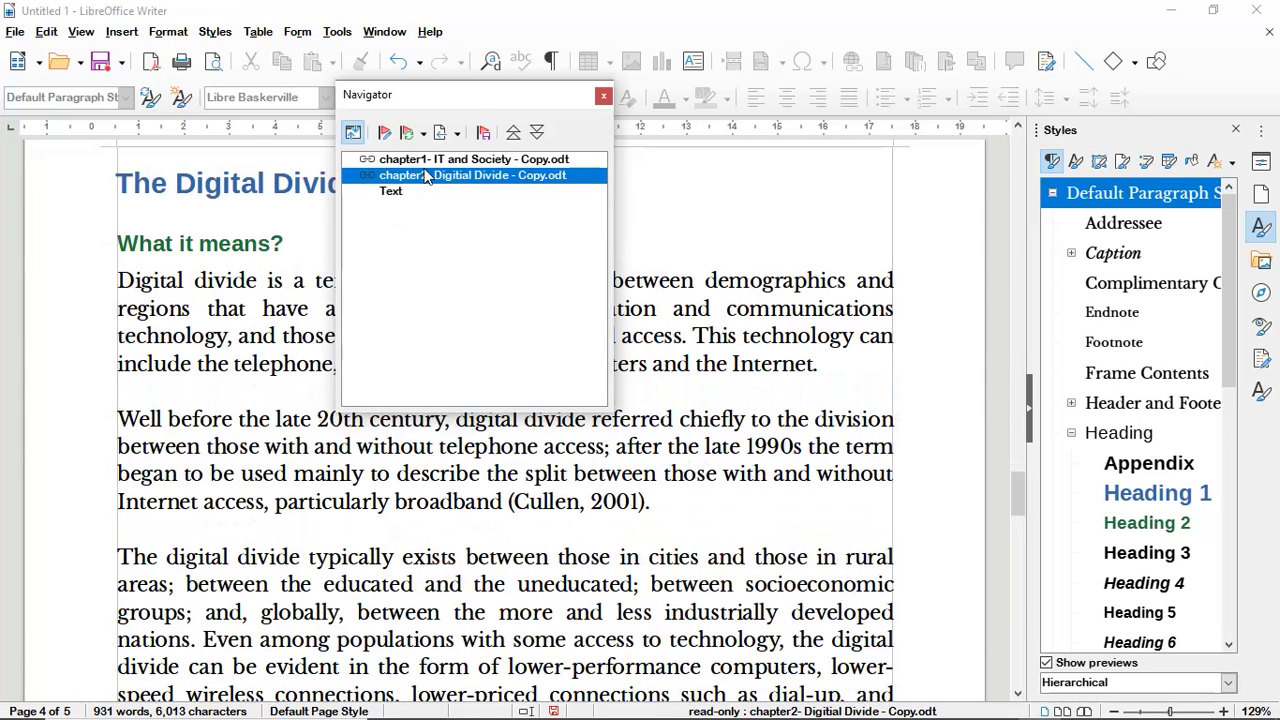
drag(472, 104, 852, 110)
scroll(294, 281, up, 4)
scroll(294, 281, up, 10)
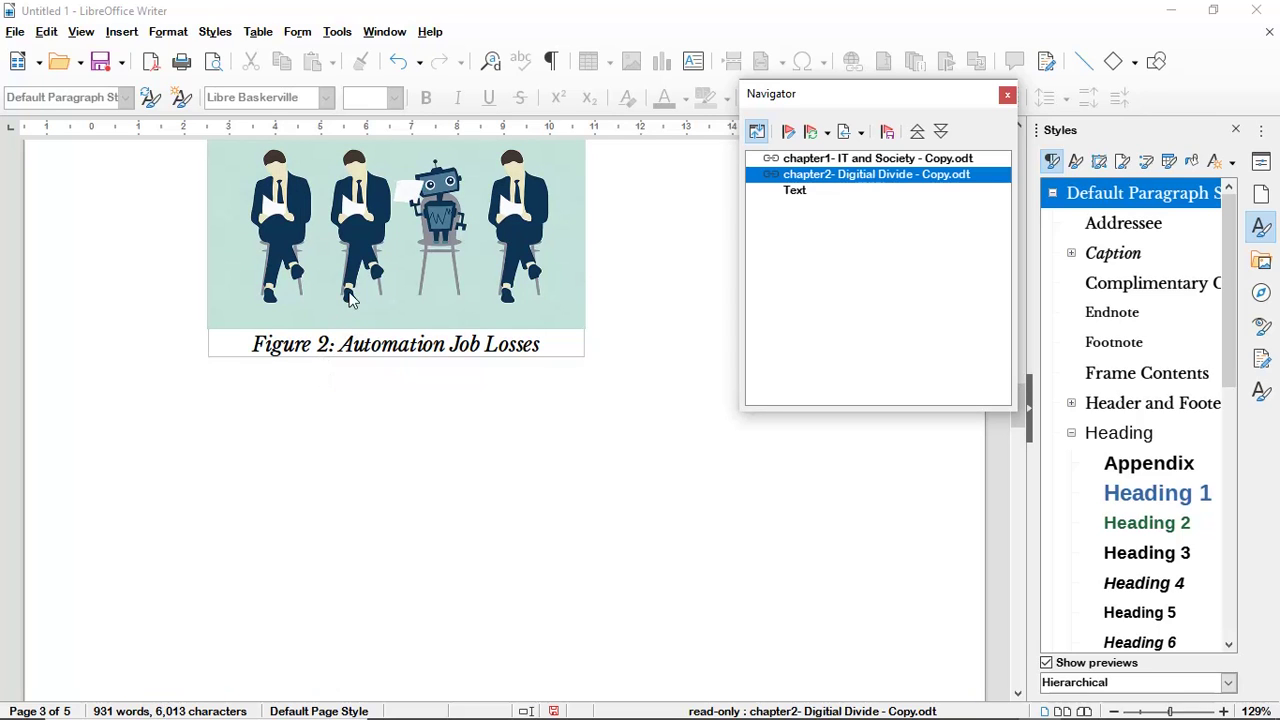
scroll(347, 340, down, 10)
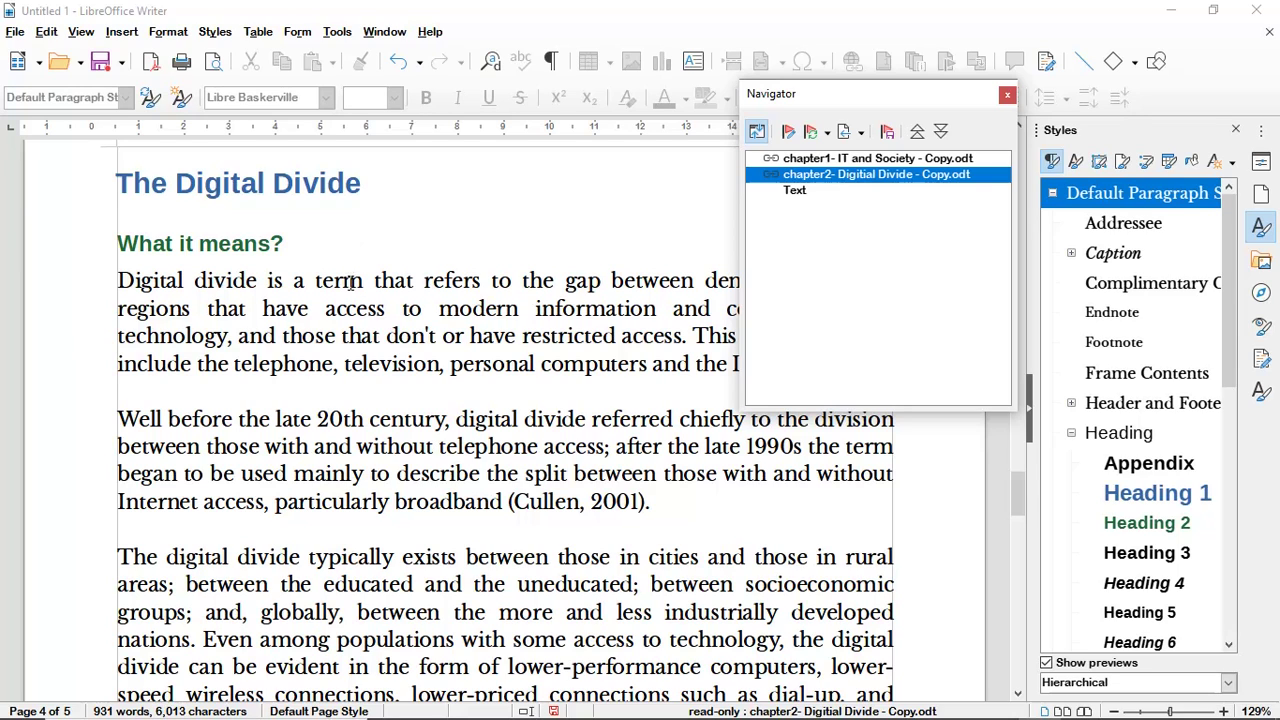
scroll(352, 281, down, 7)
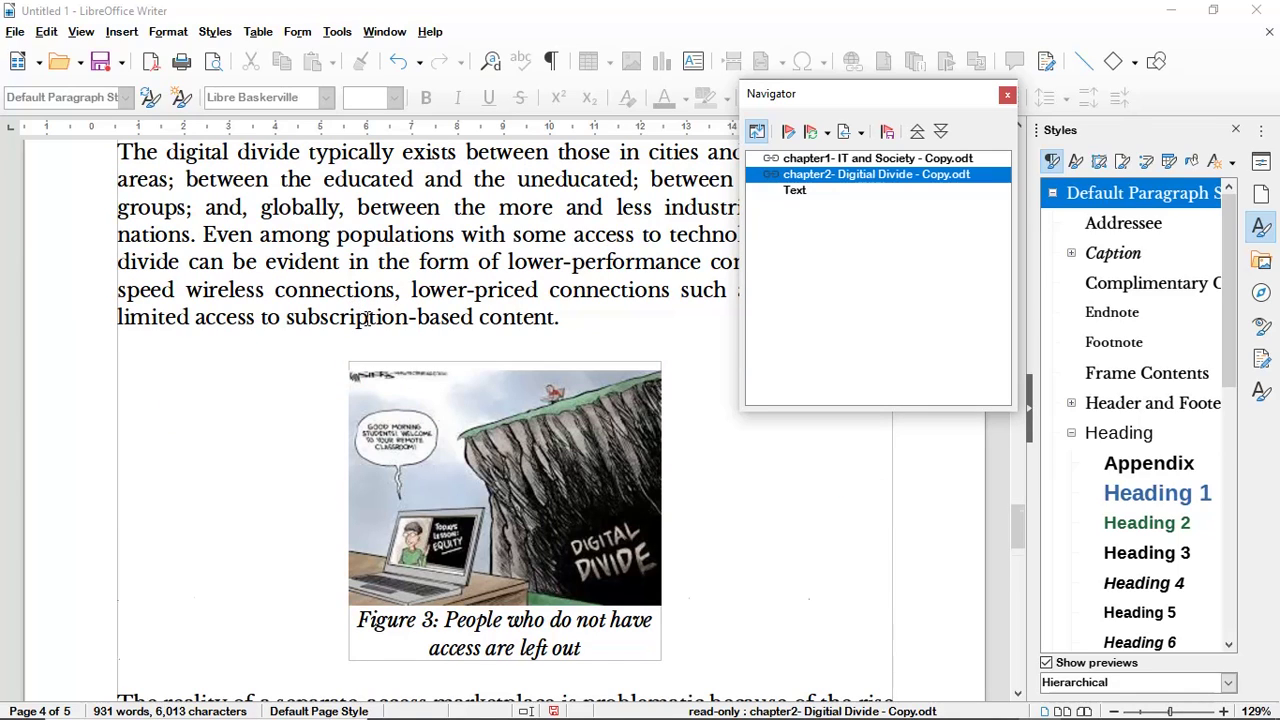
scroll(368, 318, down, 2)
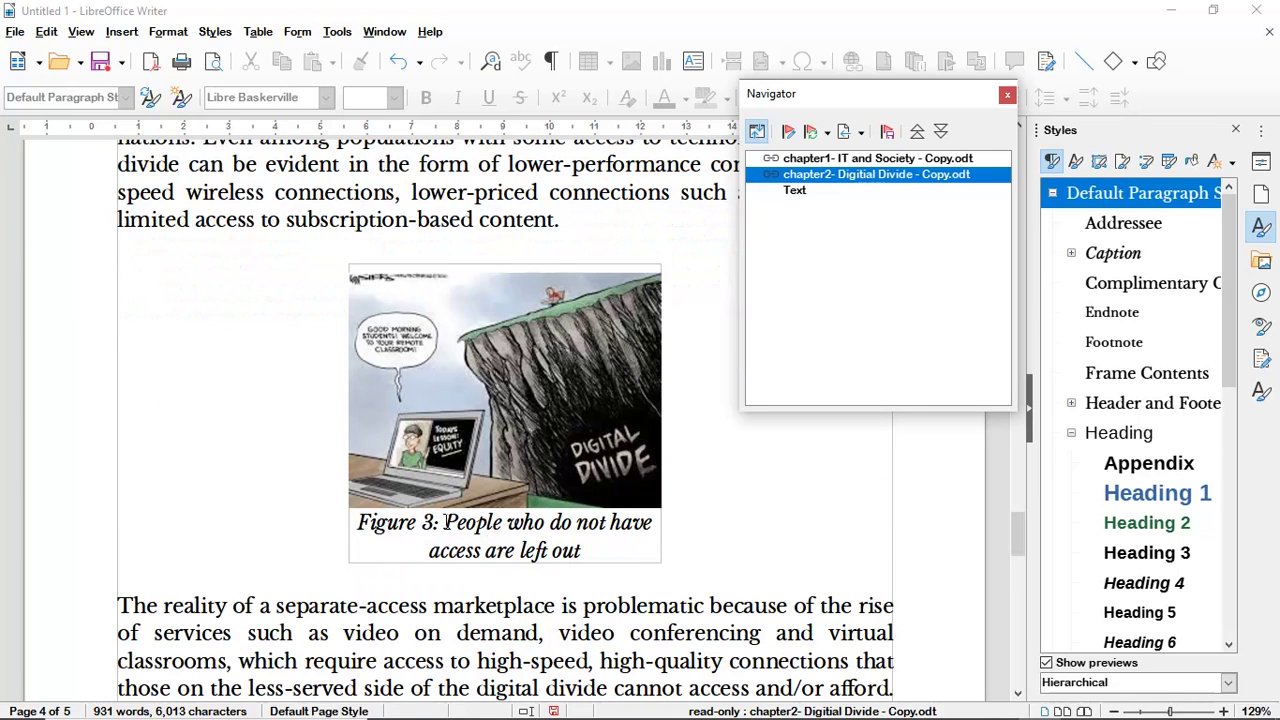
scroll(437, 545, down, 2)
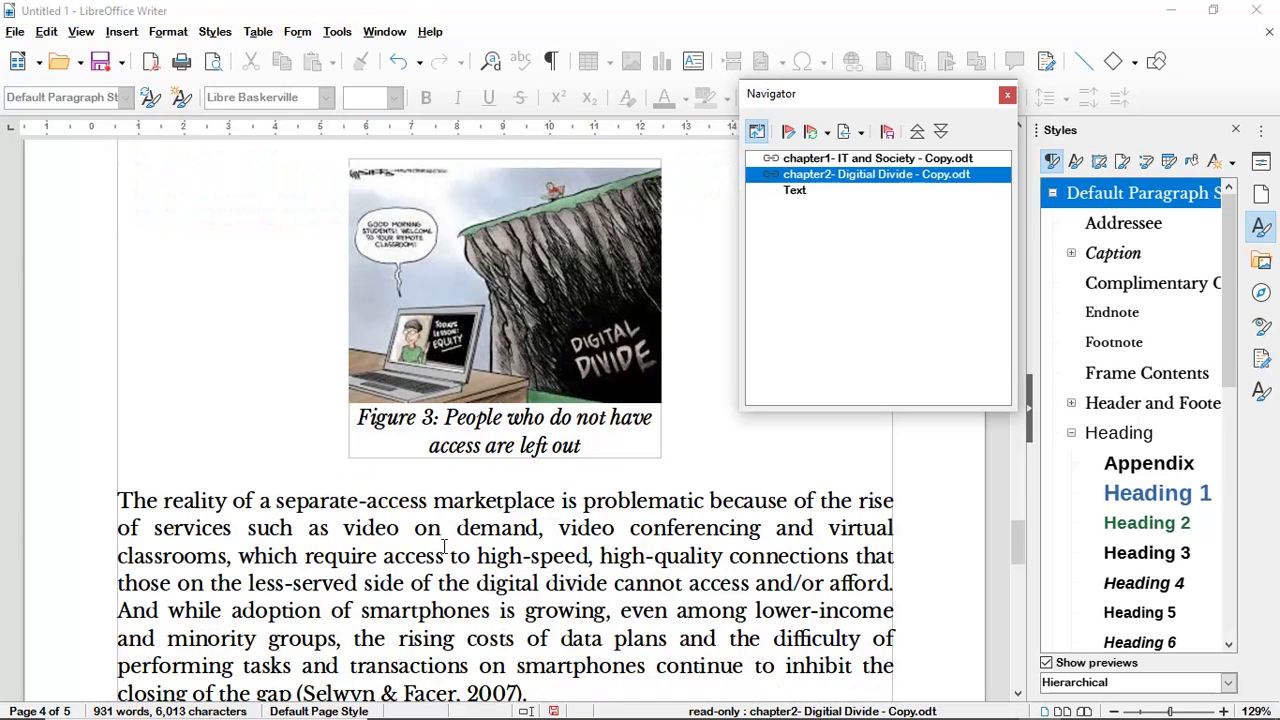
scroll(439, 447, down, 20)
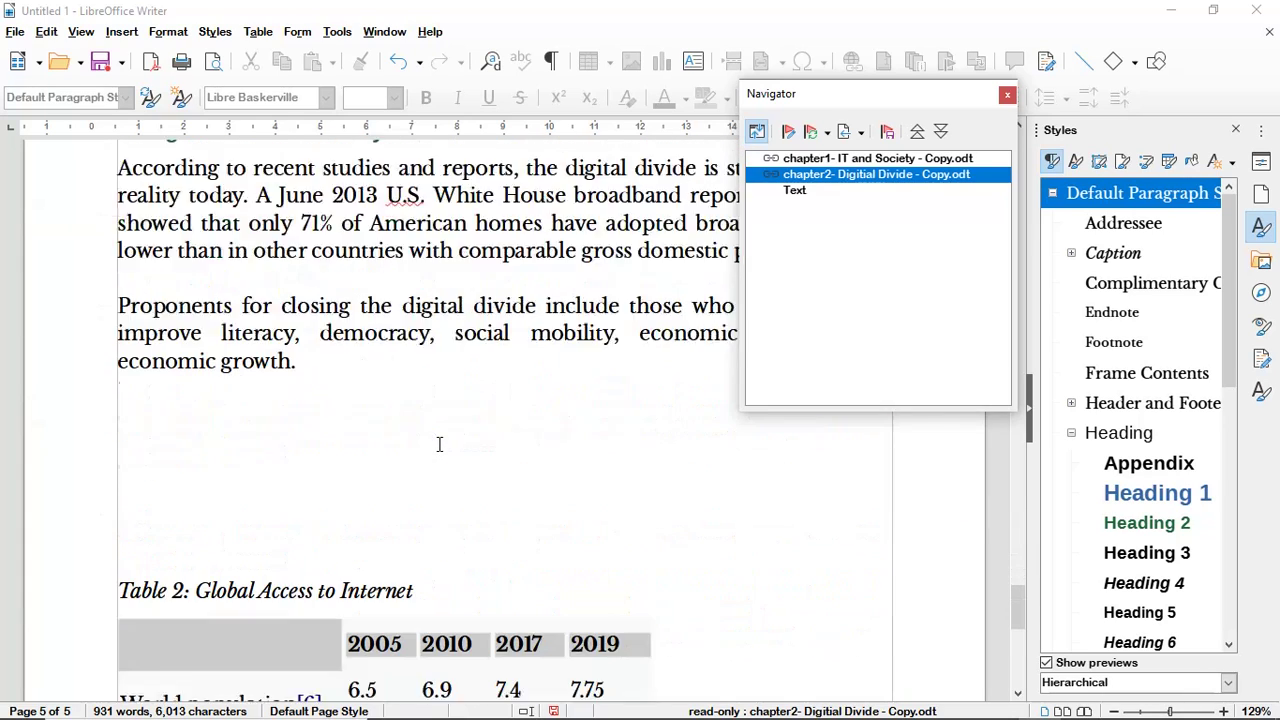
scroll(439, 447, down, 6)
scroll(439, 447, up, 6)
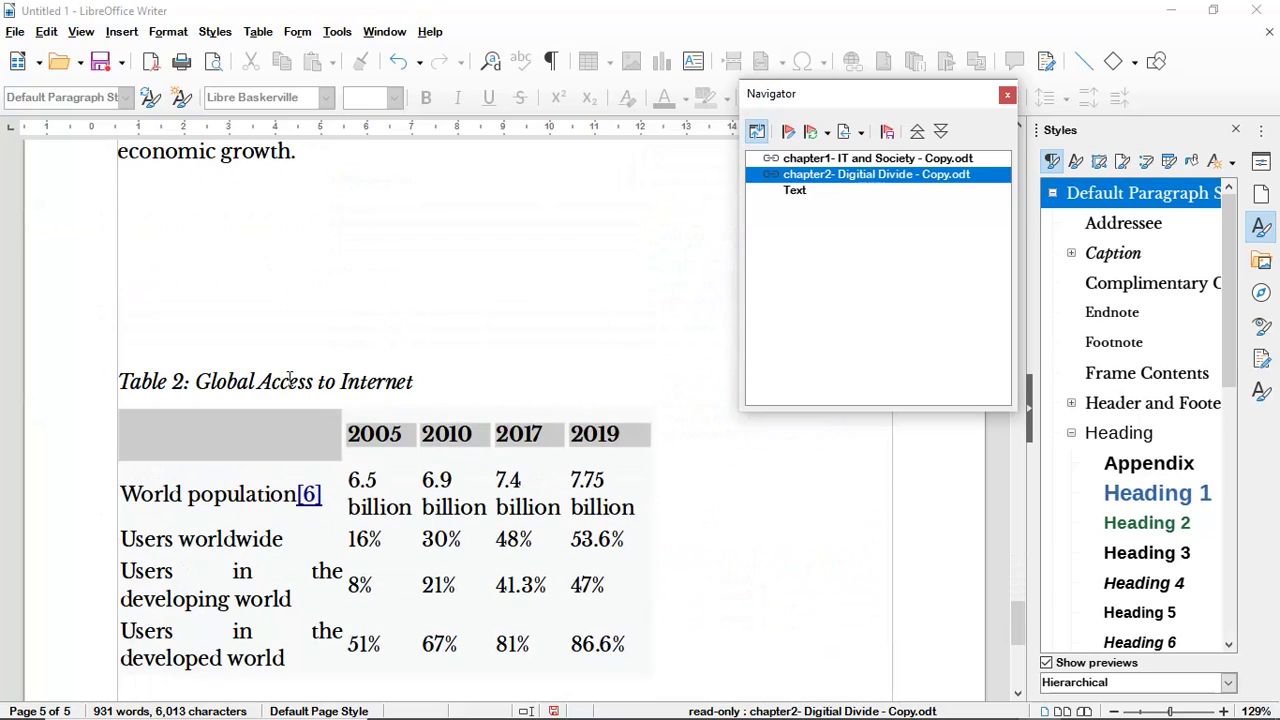
scroll(237, 358, up, 2)
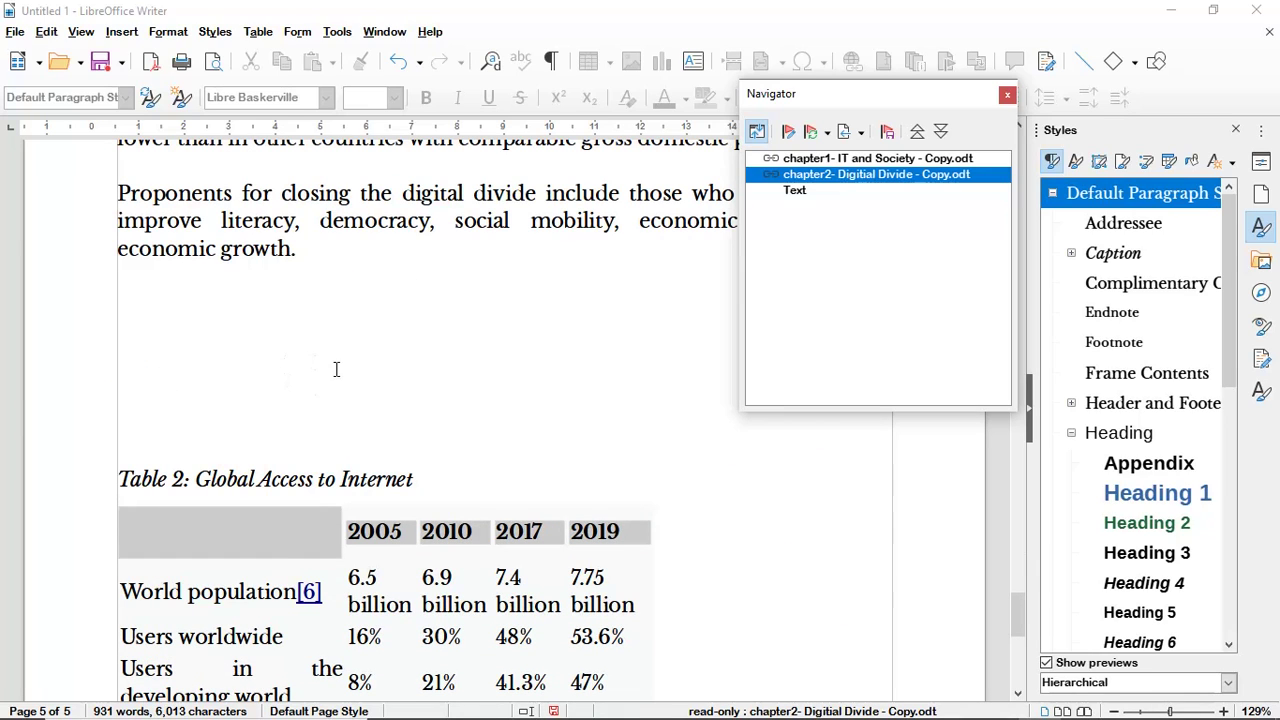
Unprotect the chapter 2 section and delete the empty lines above Table 2.
right_click(134, 294)
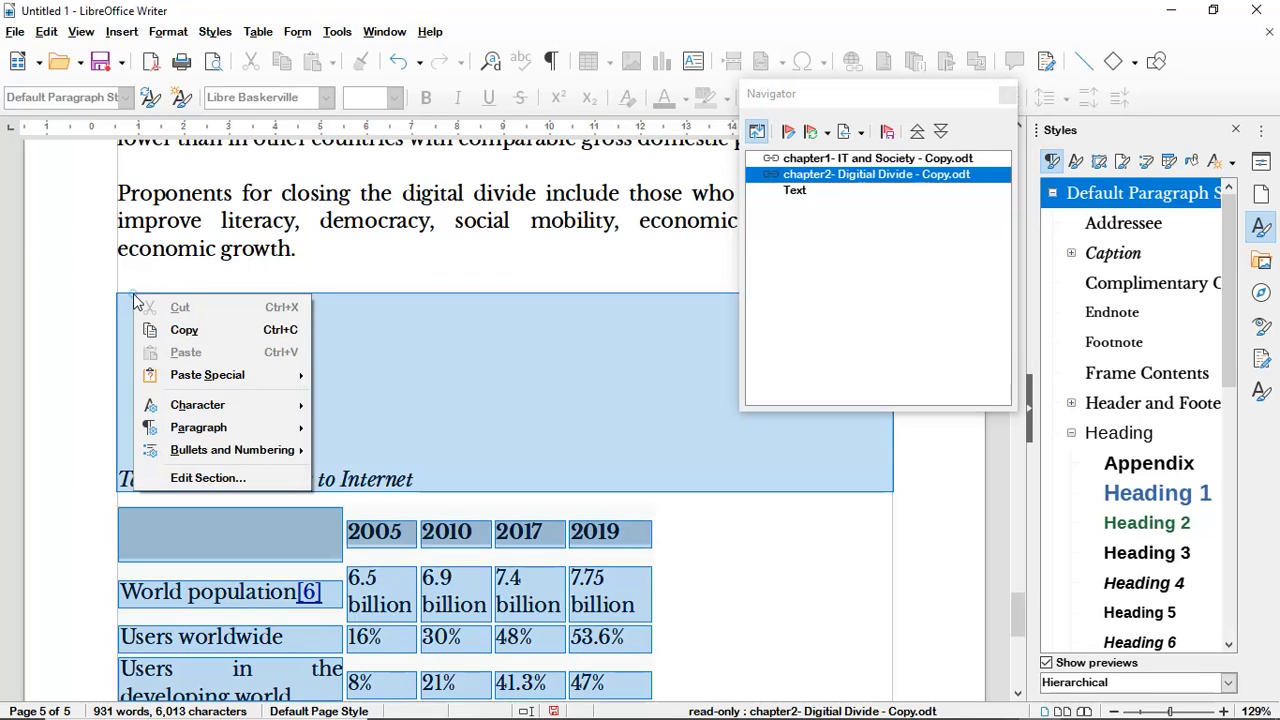
click(210, 479)
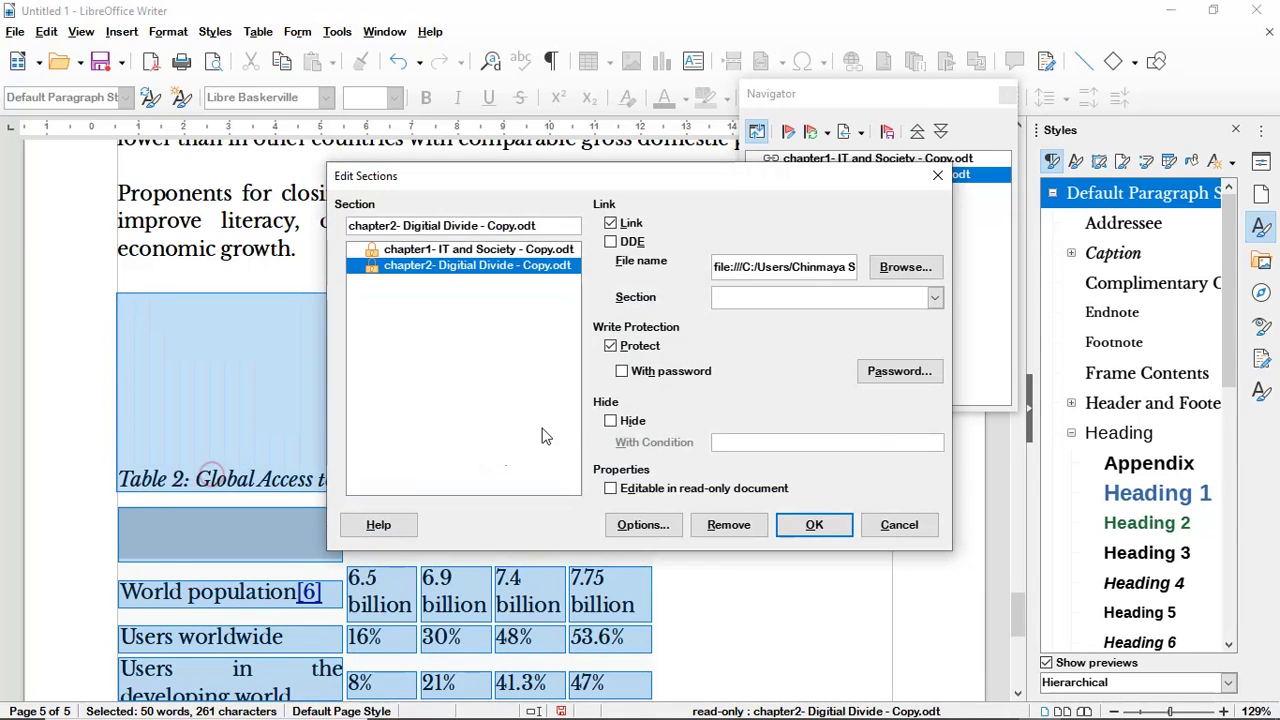
click(610, 346)
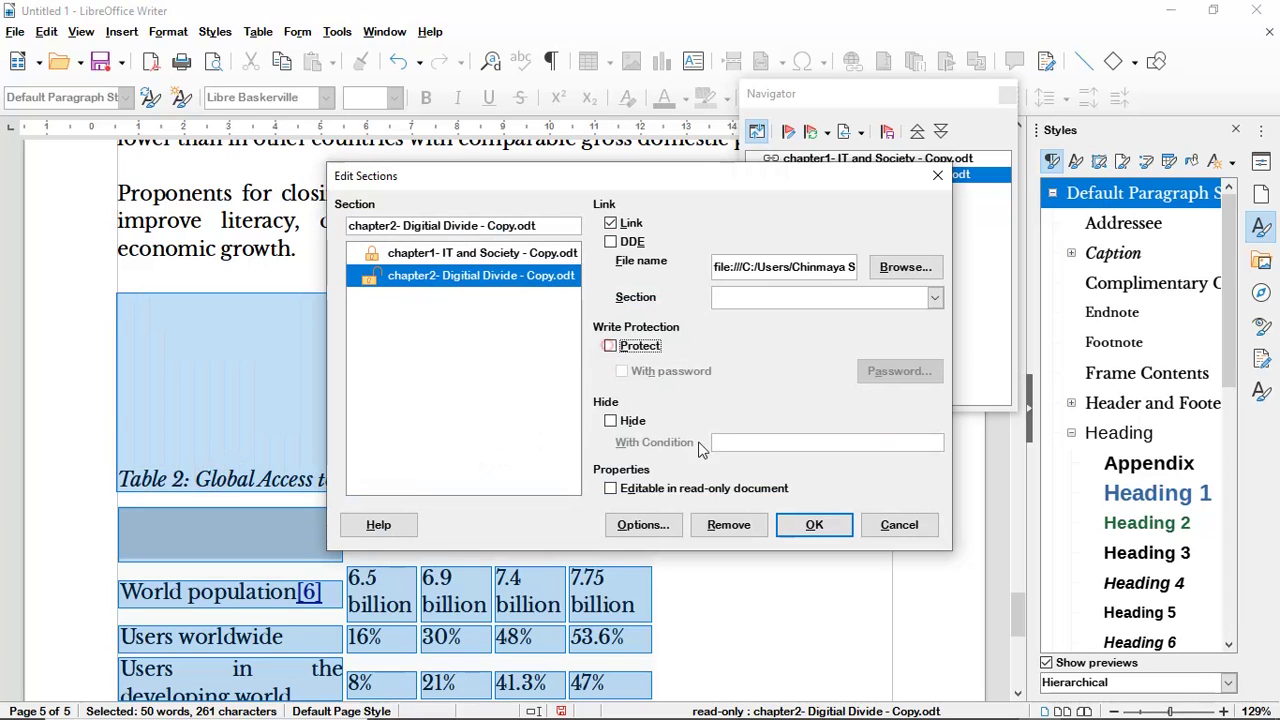
click(814, 525)
drag(131, 280, 160, 409)
key(Delete)
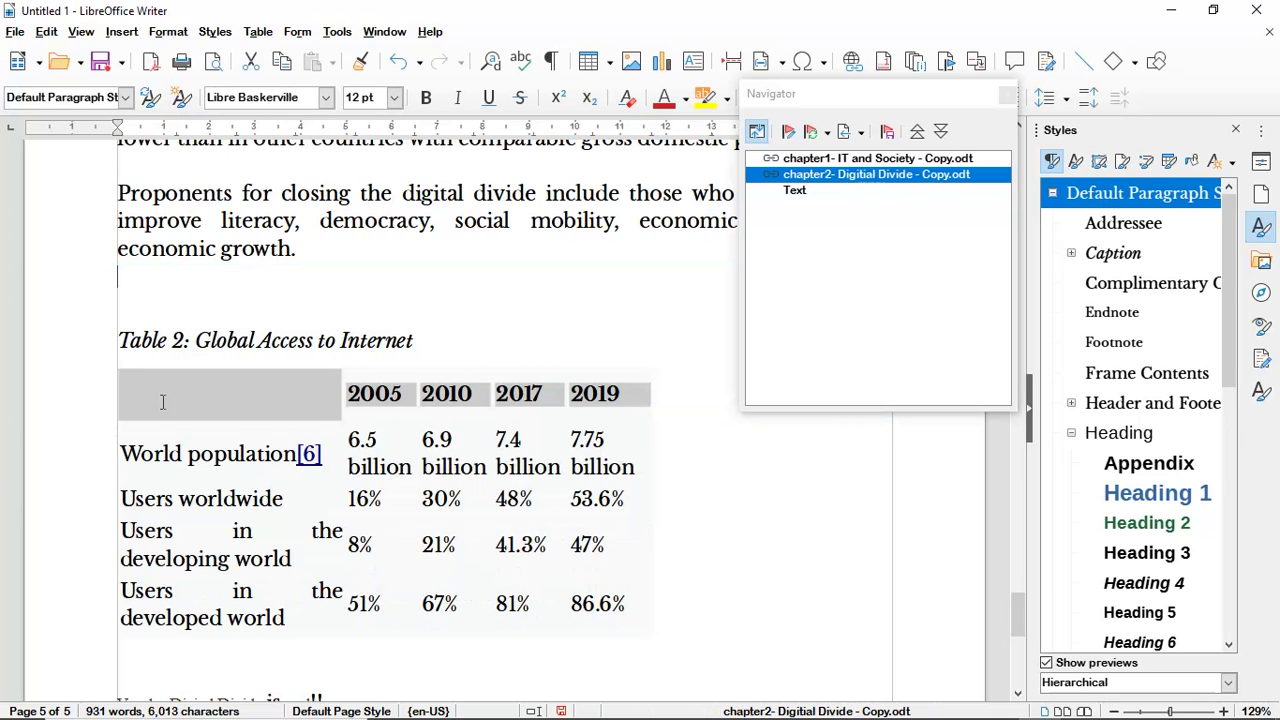
Turn write protection back on for the chapter 2 section.
right_click(148, 279)
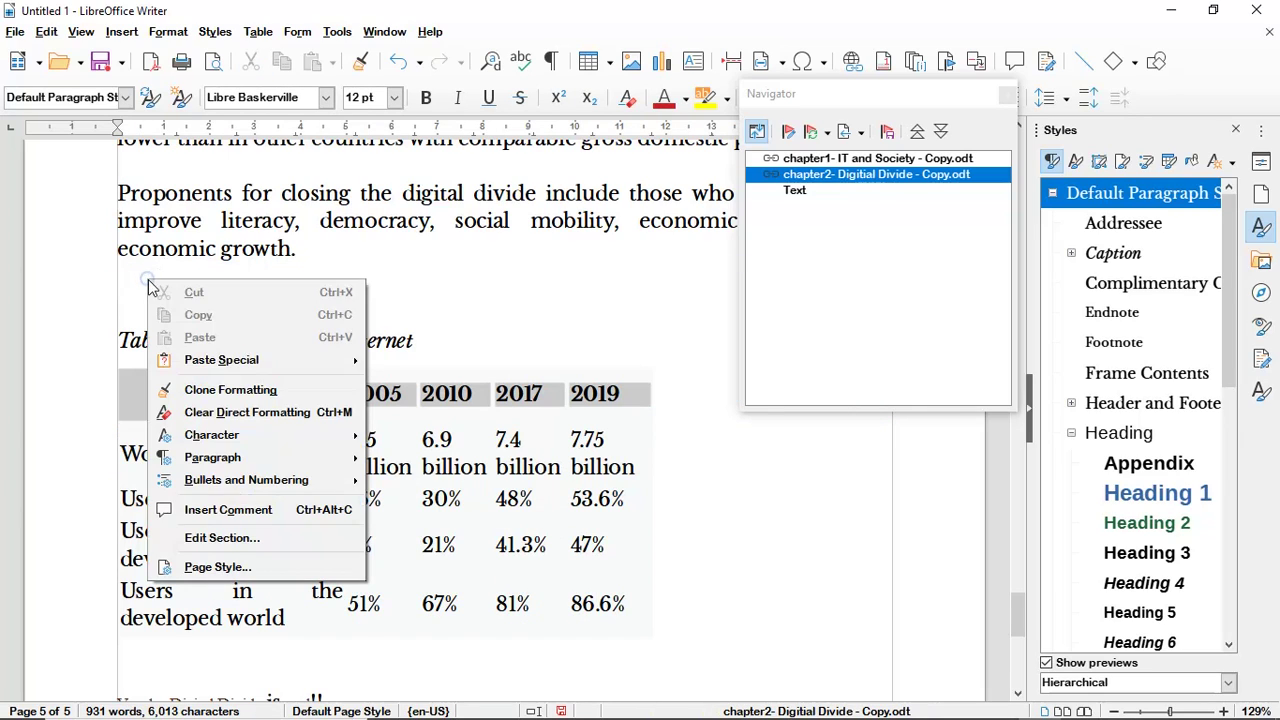
click(250, 537)
click(611, 346)
click(810, 535)
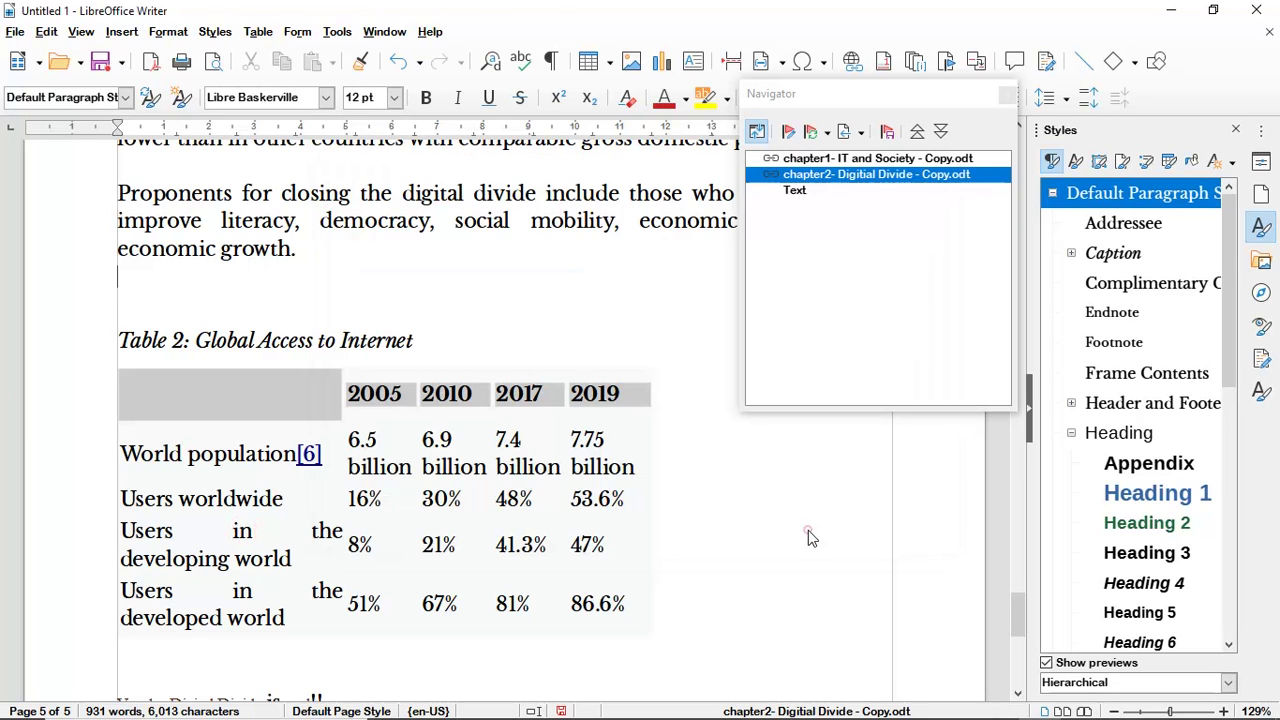
scroll(443, 426, down, 3)
click(443, 426)
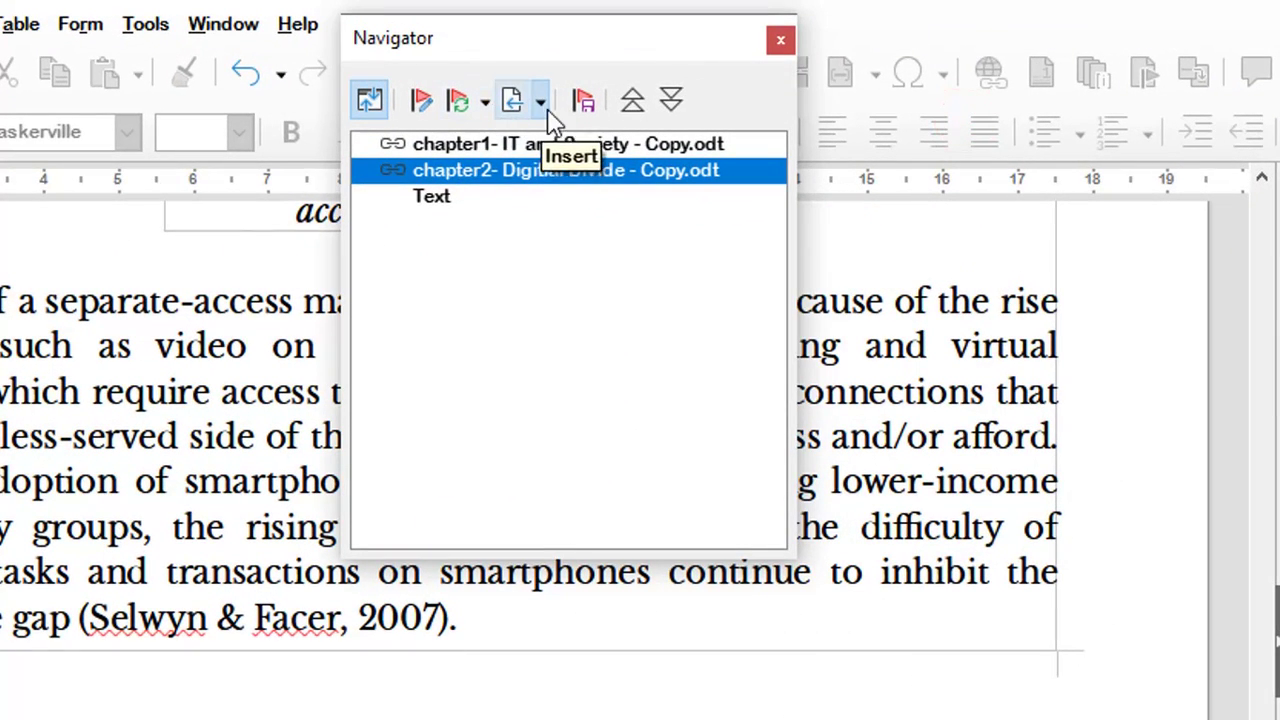
Link chapter3- Social Media - Copy.odt into the master document through the Navigator's Insert > File.
click(540, 100)
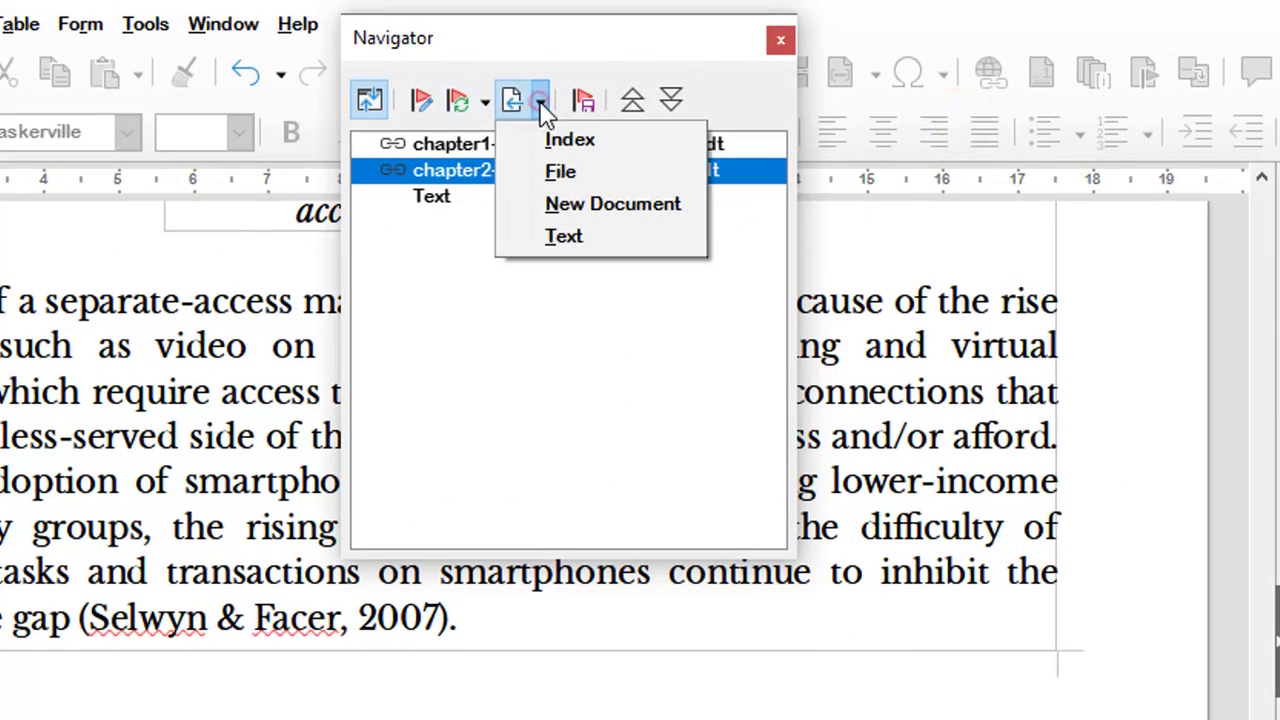
click(580, 172)
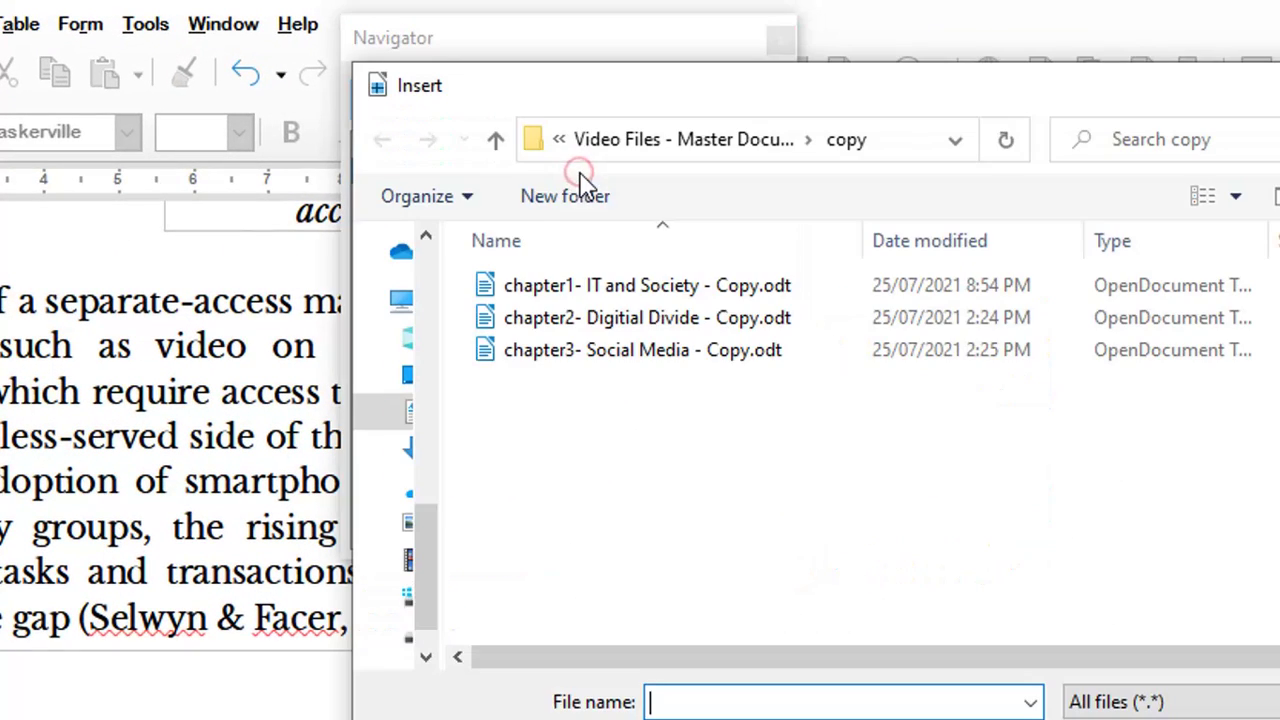
click(596, 366)
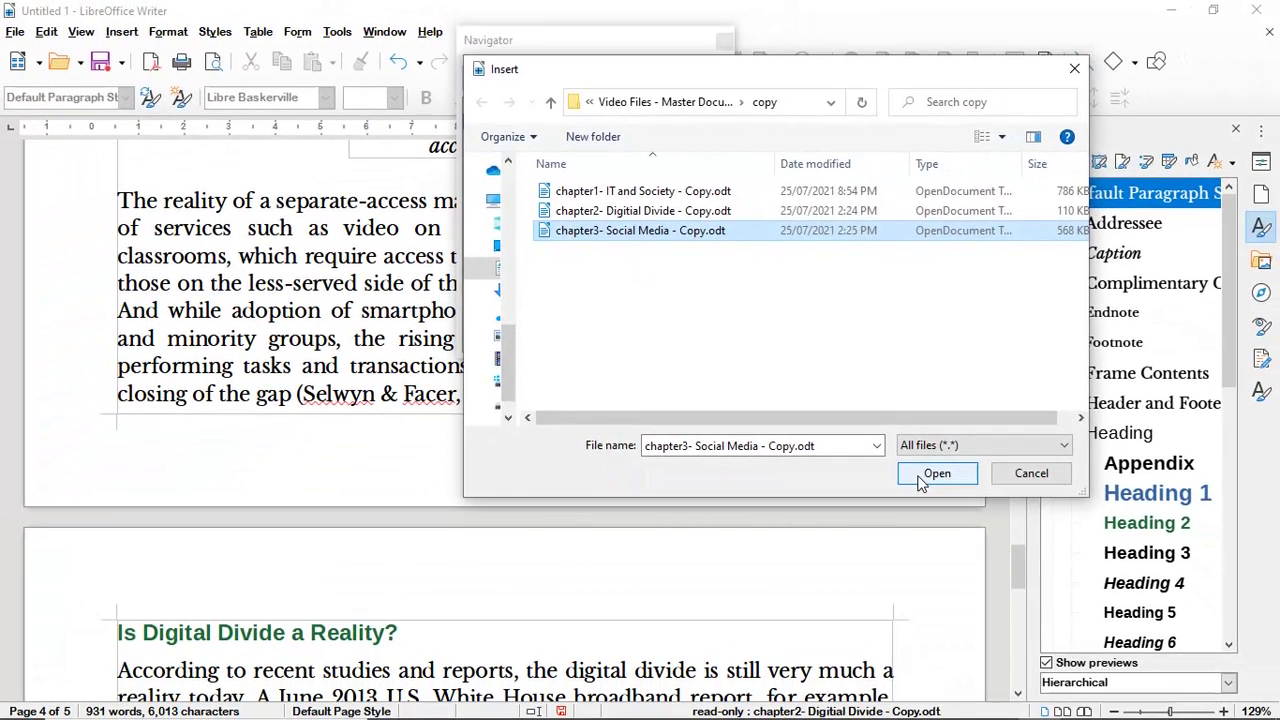
click(922, 476)
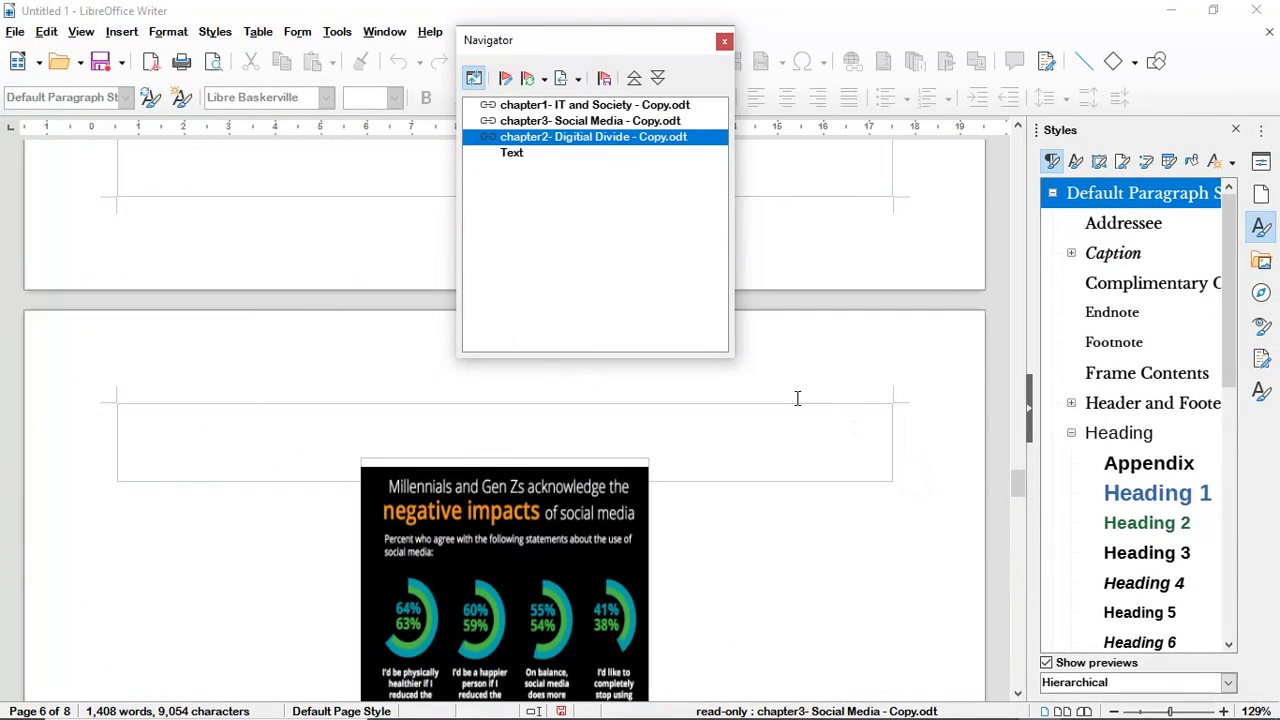
click(550, 118)
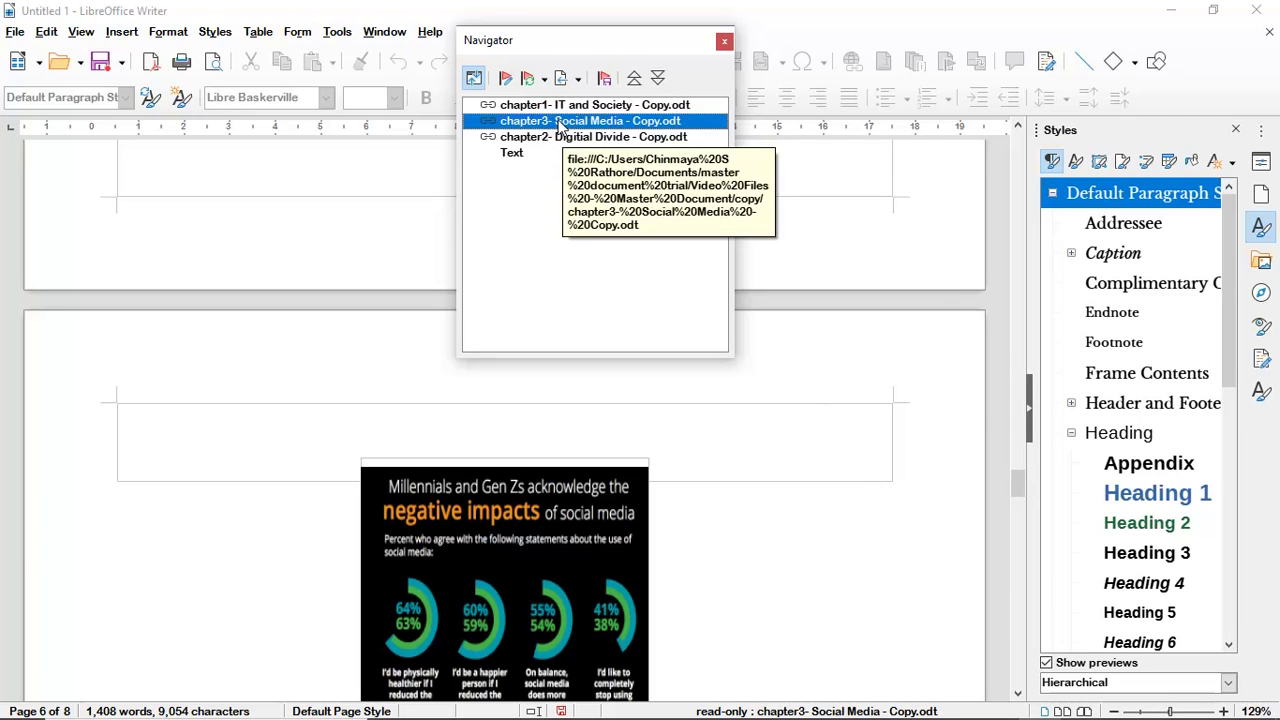
Move chapter3 below chapter2 in the Navigator and scroll through to verify the order.
drag(560, 122, 563, 162)
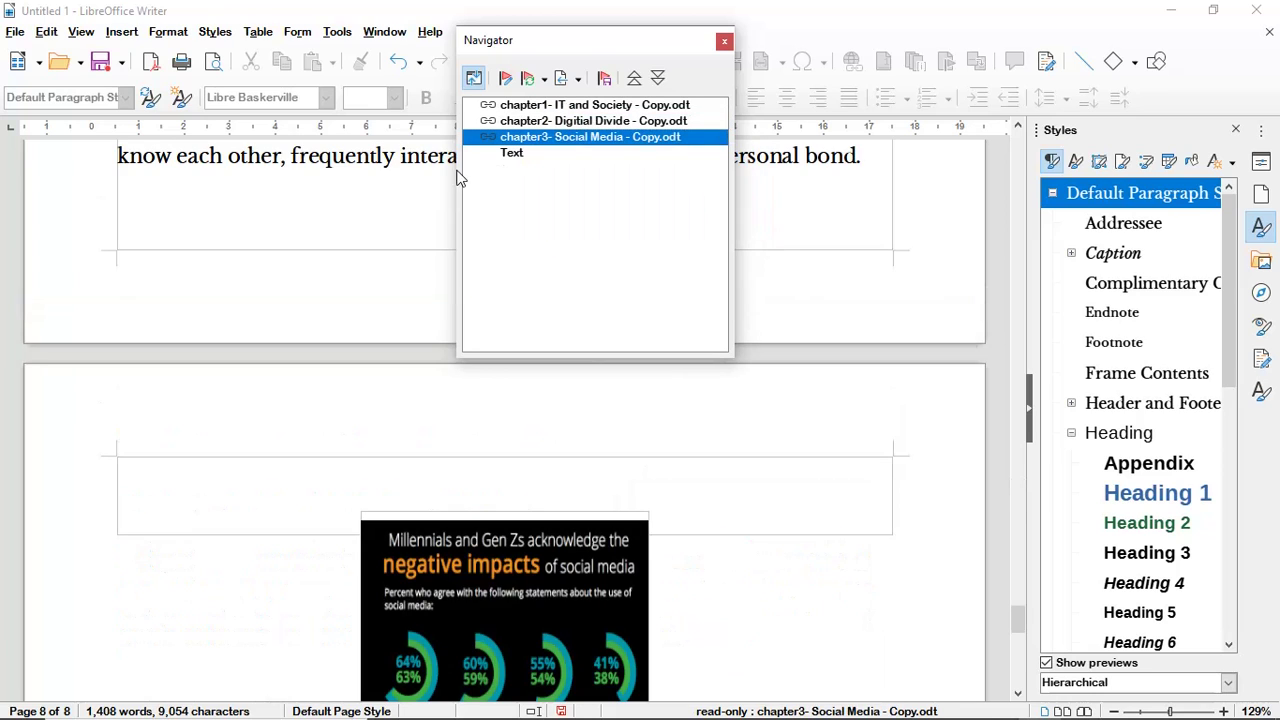
scroll(395, 250, down, 3)
scroll(400, 260, up, 10)
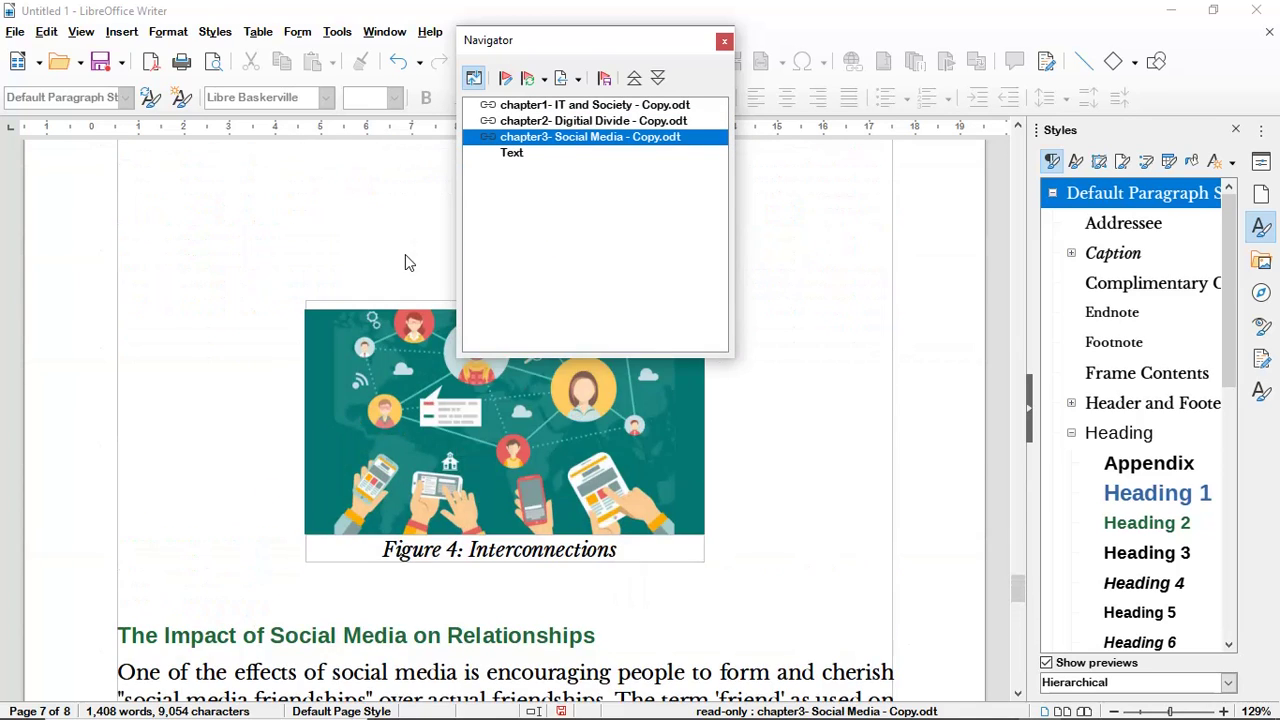
scroll(396, 265, up, 5)
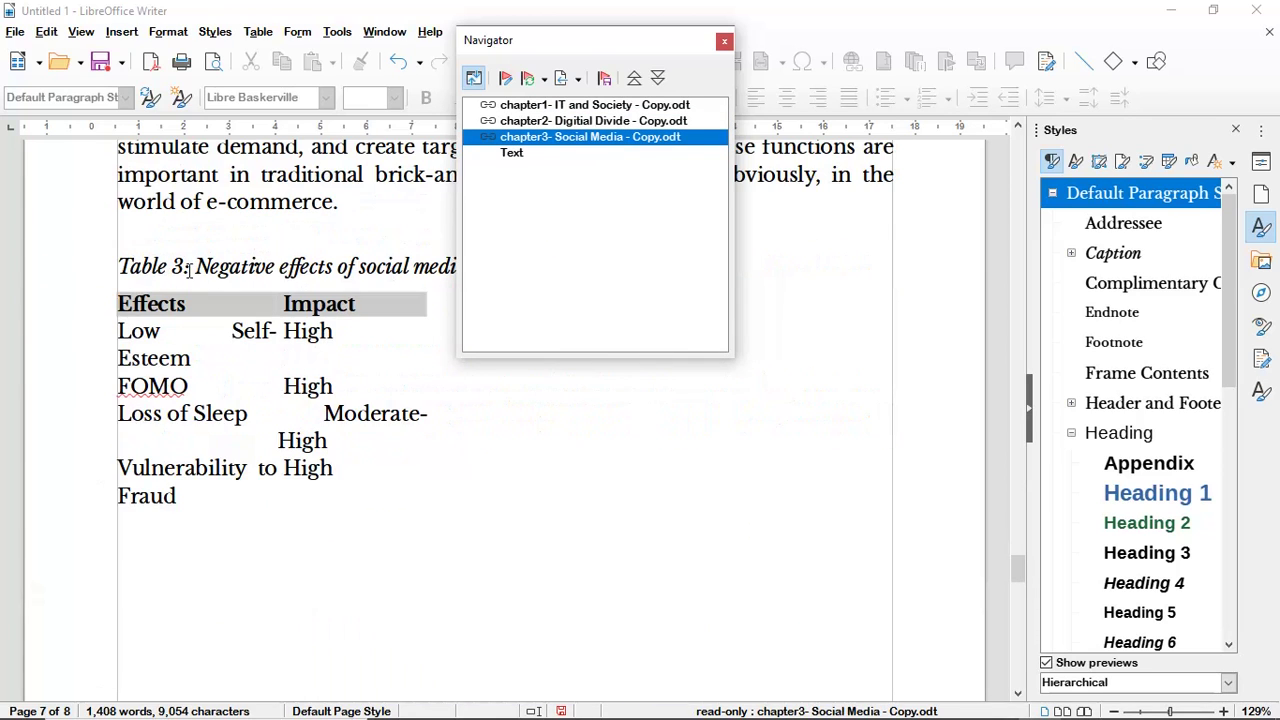
scroll(192, 280, down, 5)
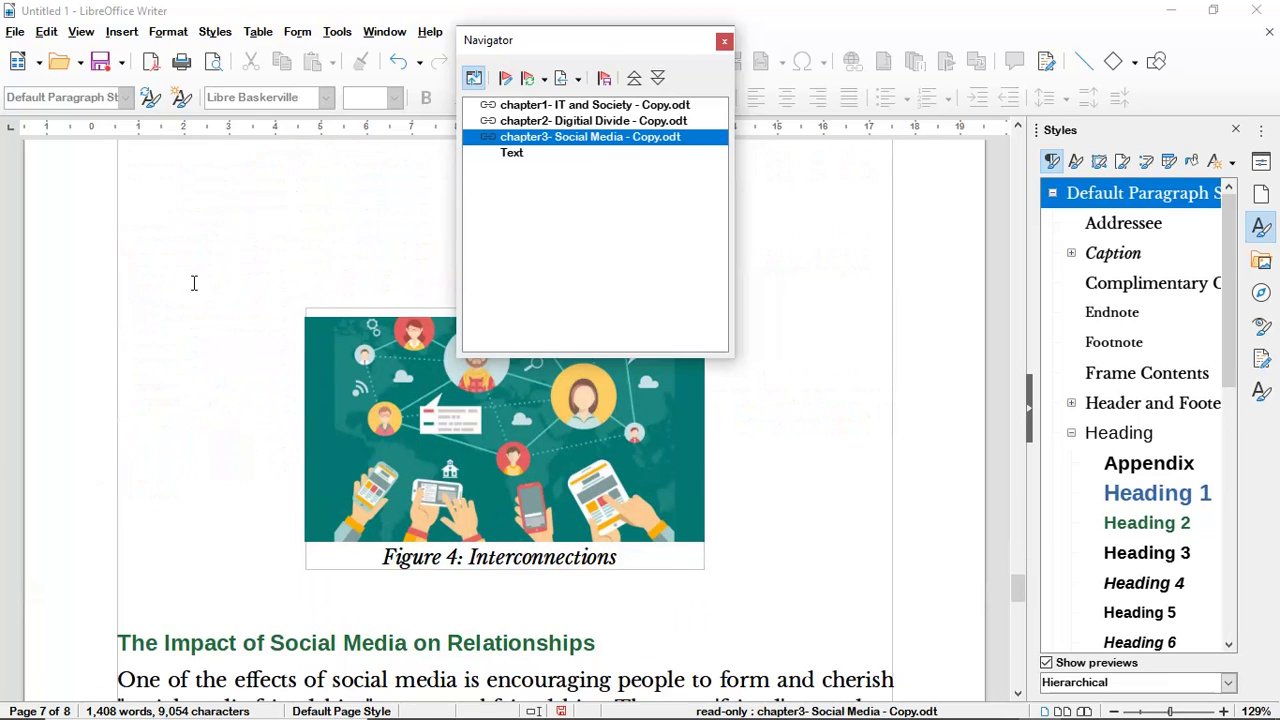
scroll(194, 284, down, 2)
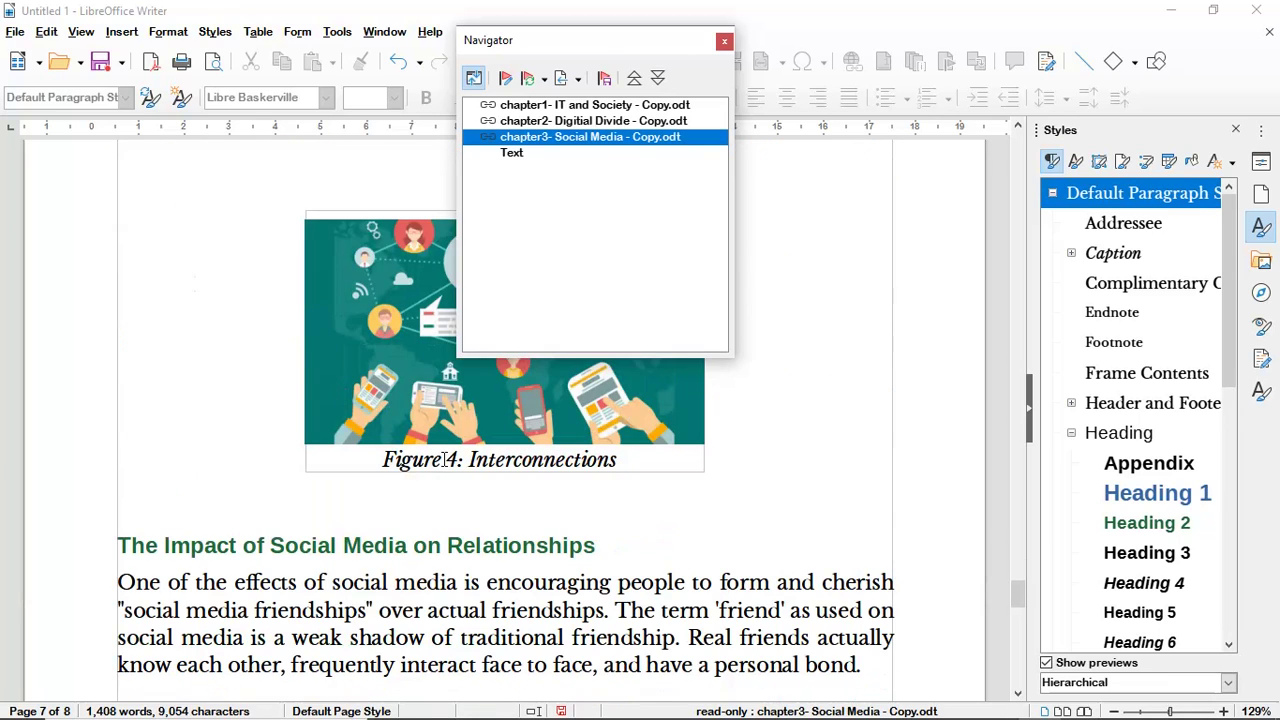
scroll(444, 459, down, 10)
scroll(444, 459, up, 2)
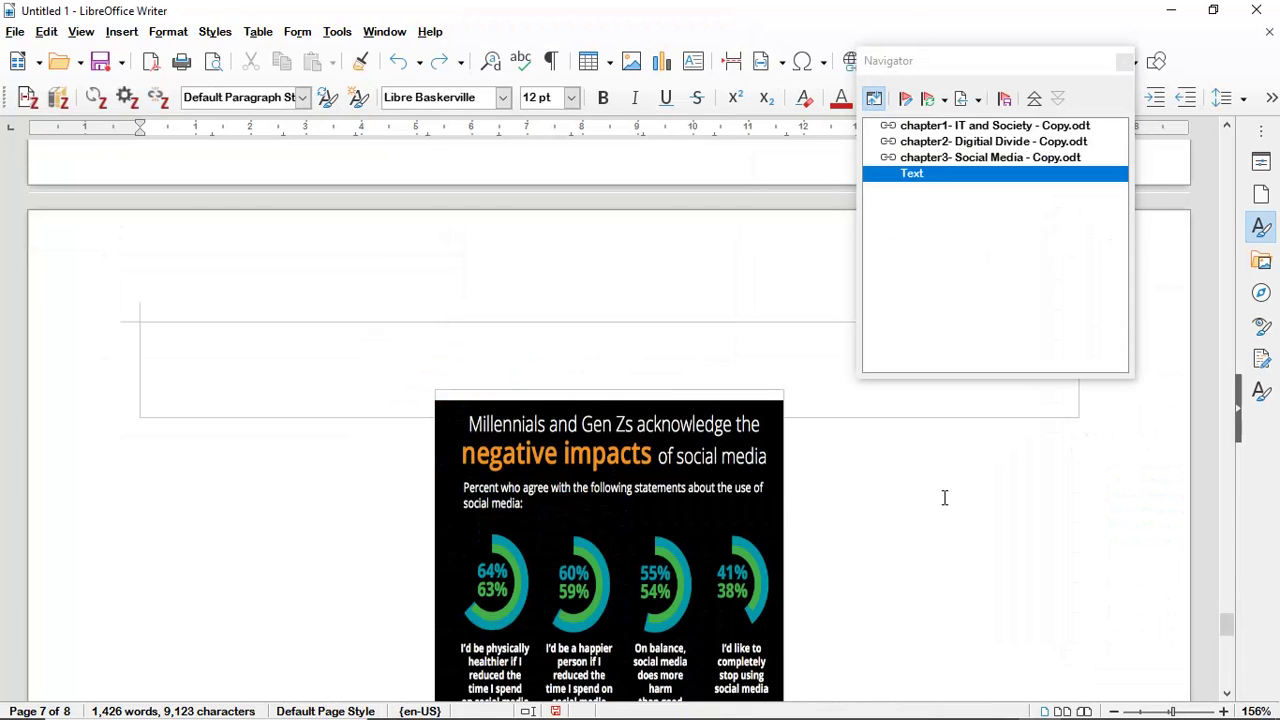
drag(1225, 625, 1158, 140)
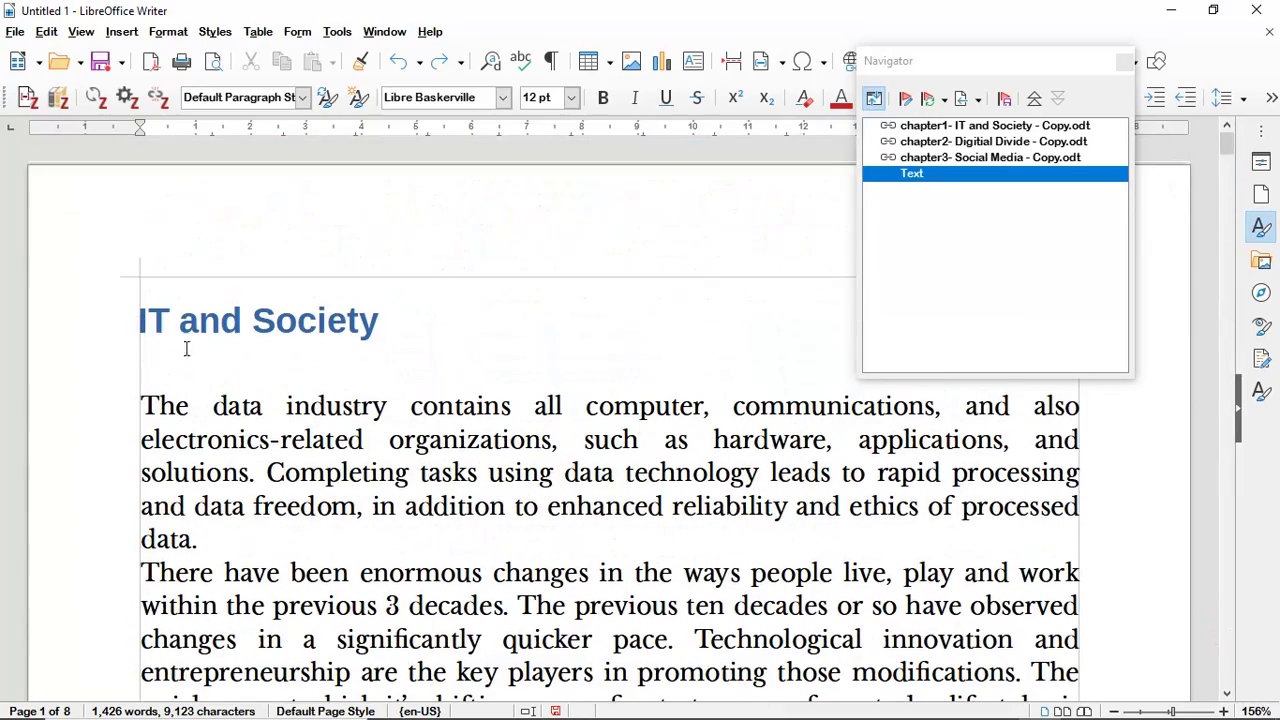
scroll(186, 348, down, 5)
scroll(223, 374, up, 5)
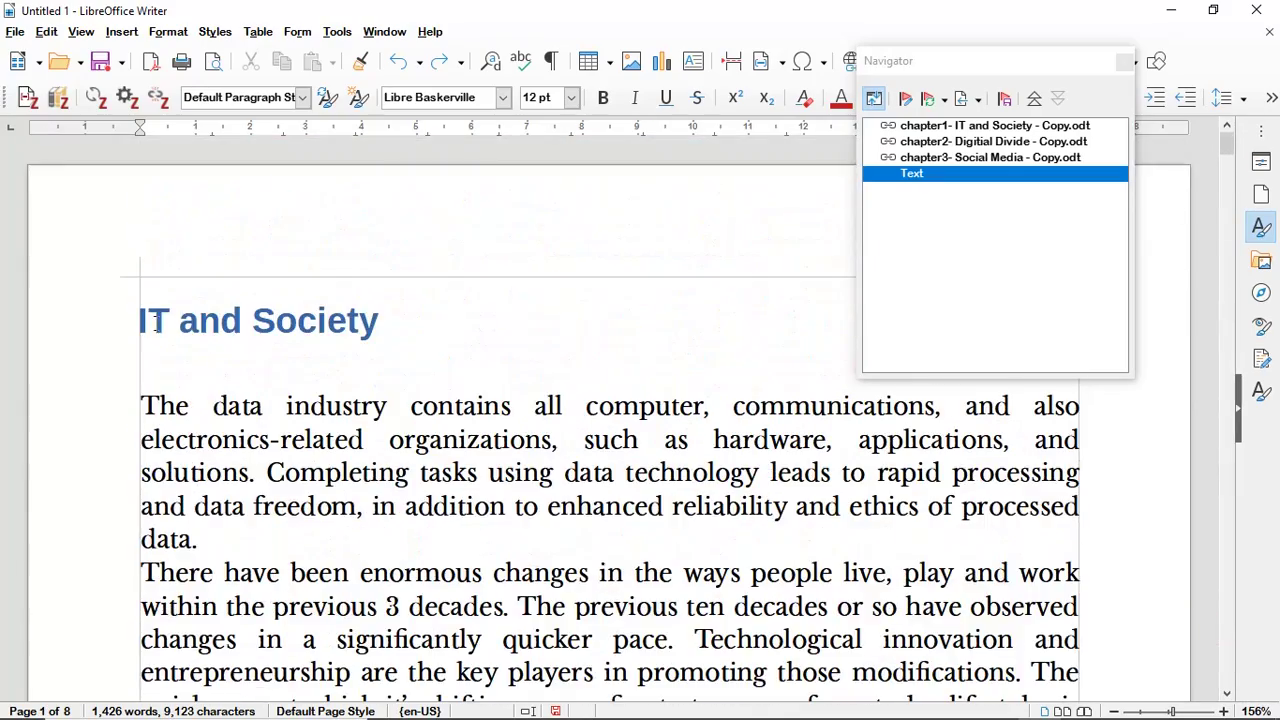
scroll(190, 378, down, 10)
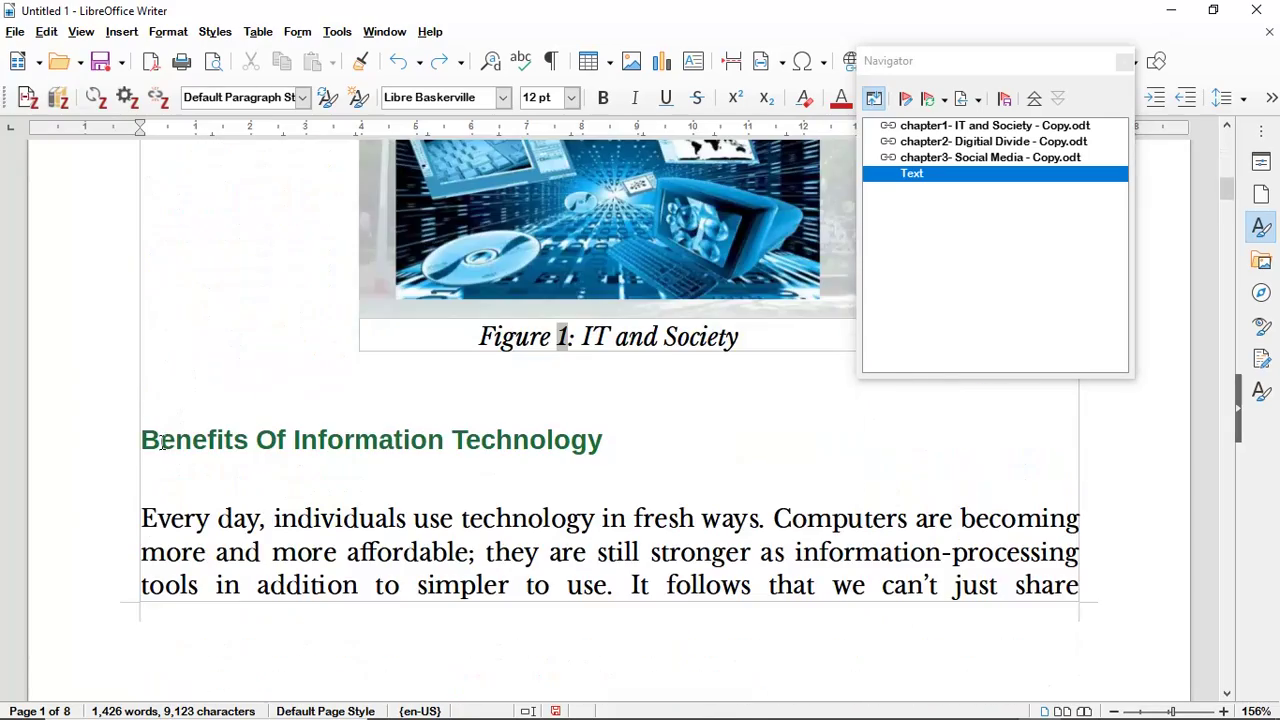
scroll(160, 435, up, 11)
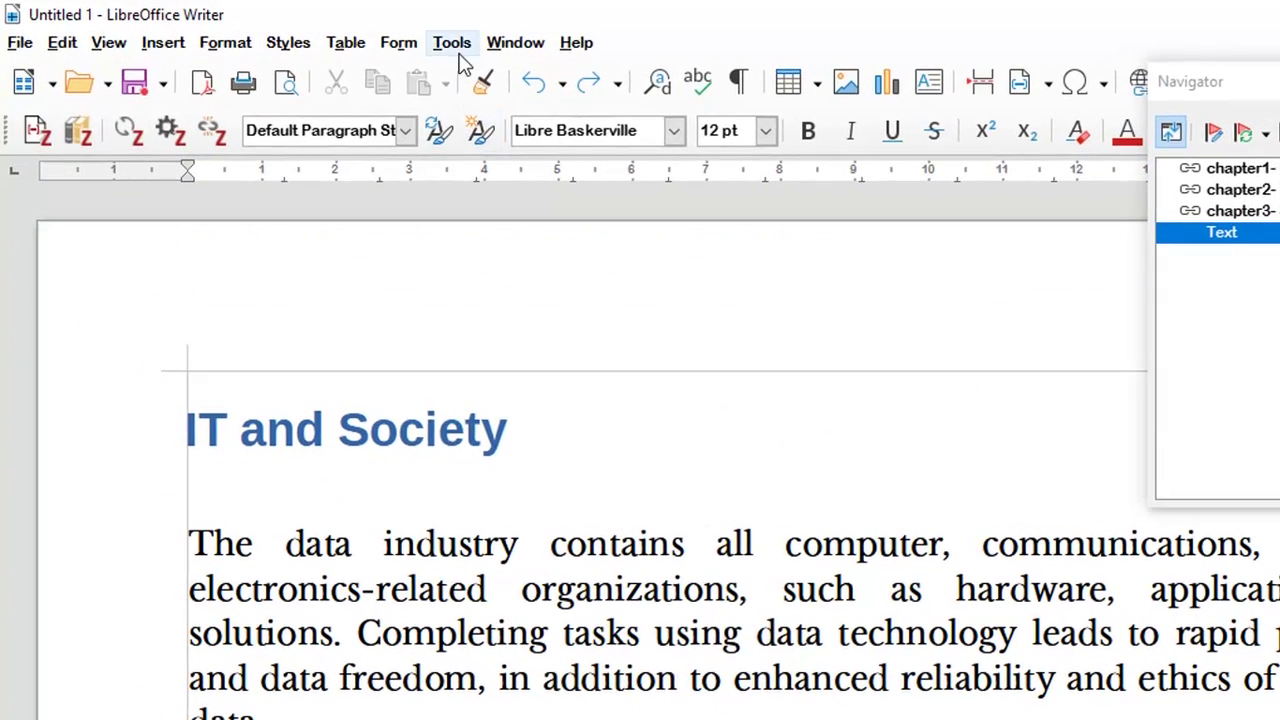
Number level 1 headings 1, 2, 3 with 'Chapter ' before and '.' after the number.
click(337, 31)
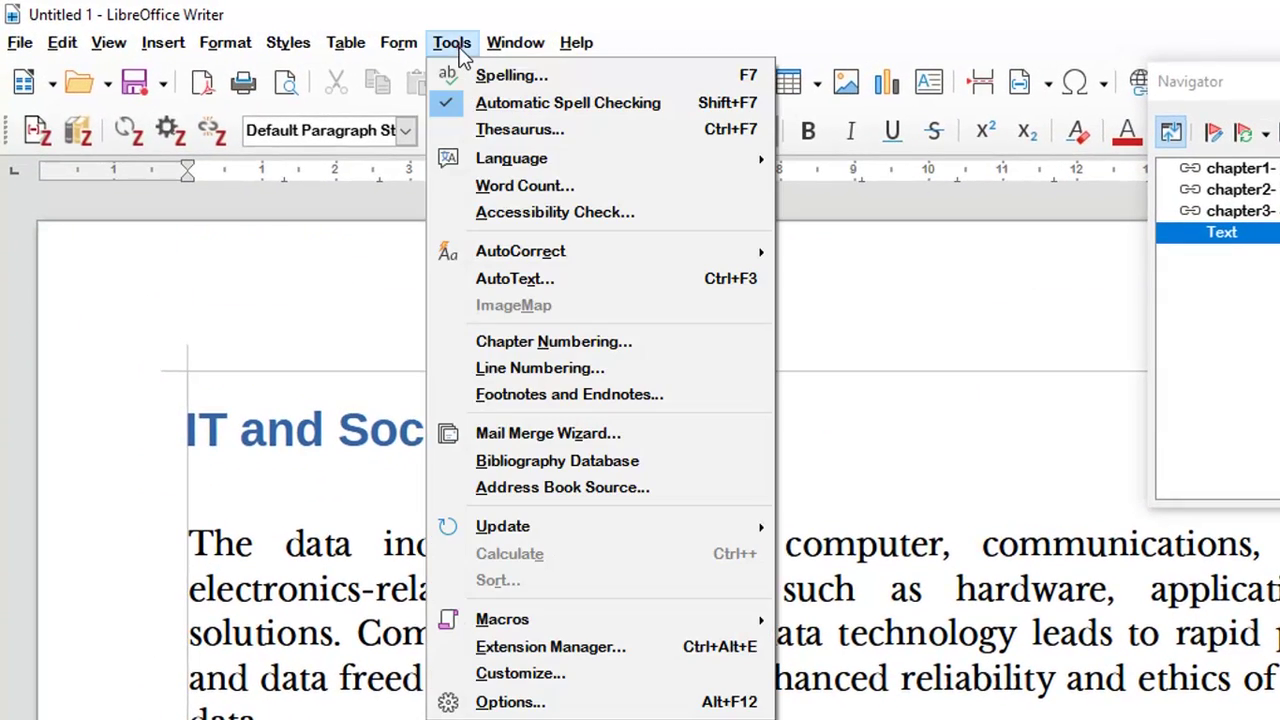
click(672, 341)
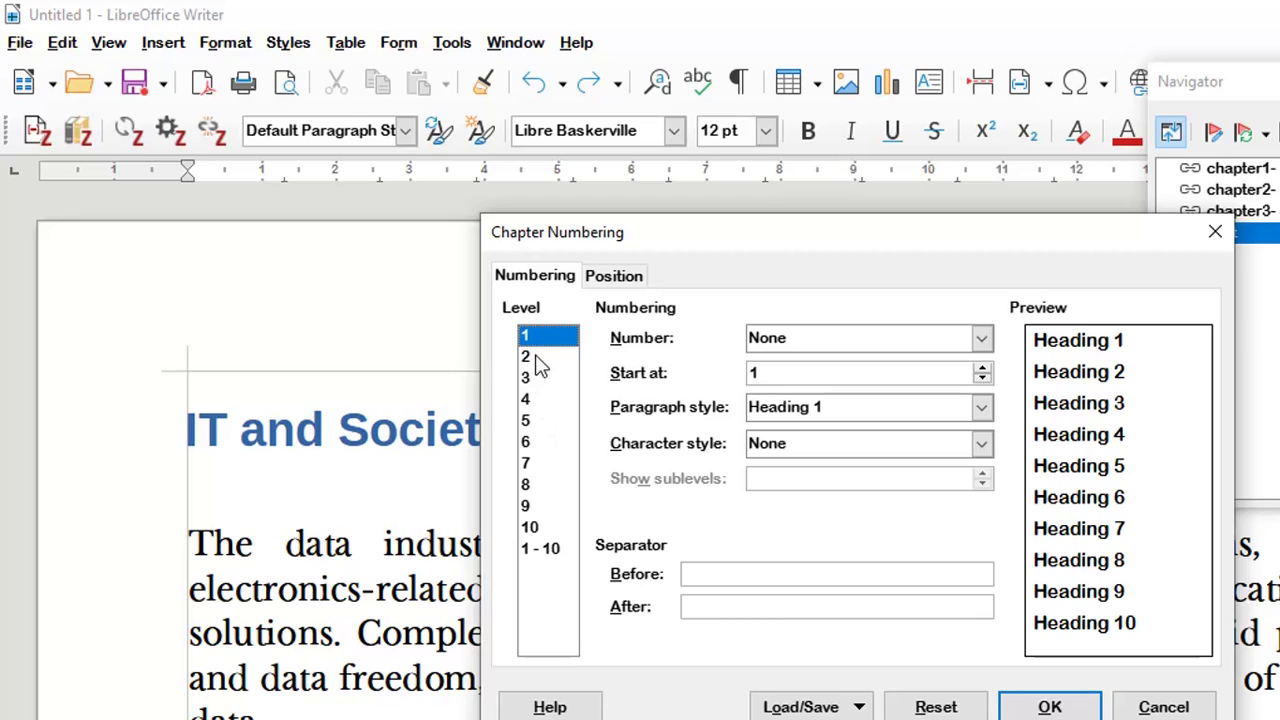
click(980, 339)
click(797, 381)
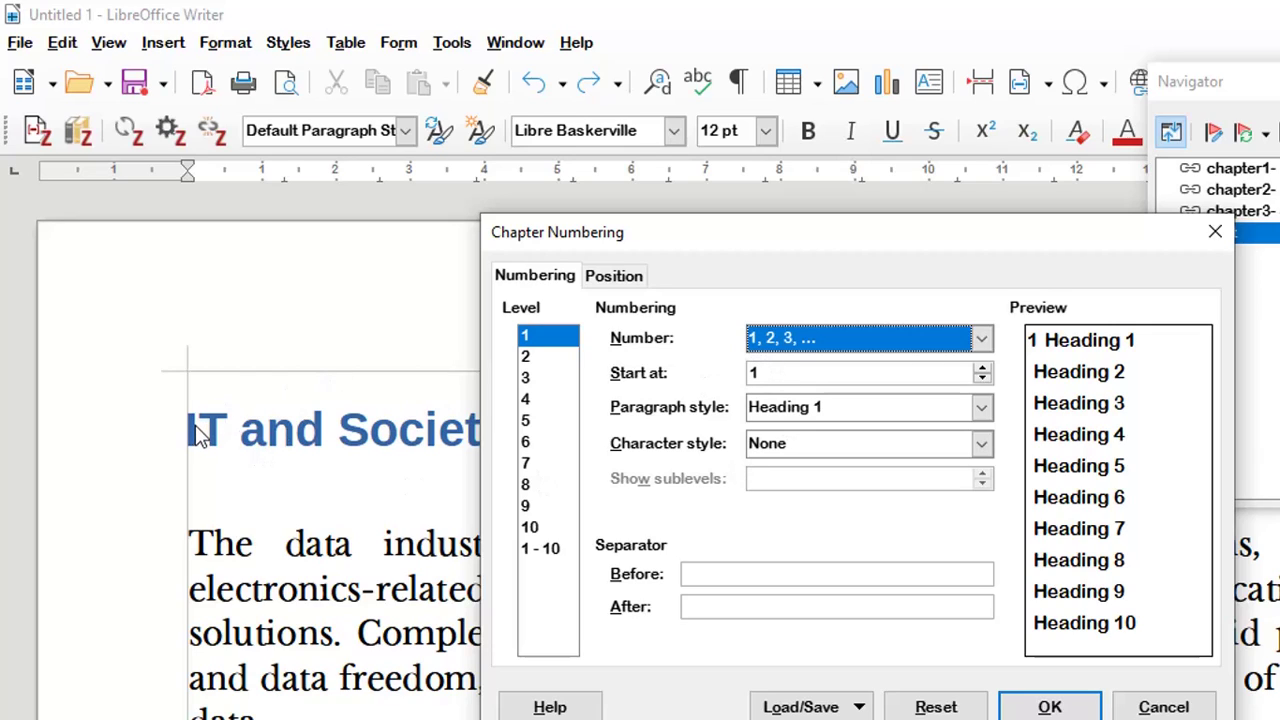
click(716, 574)
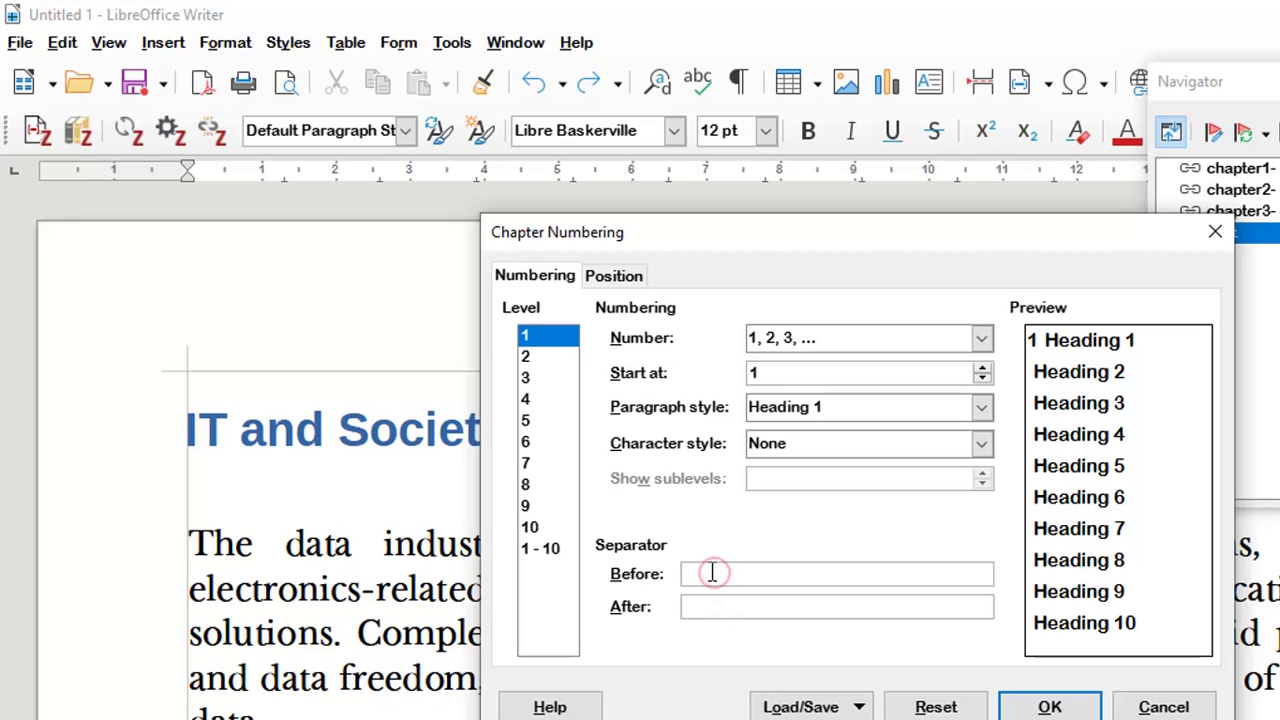
text(Chpater)
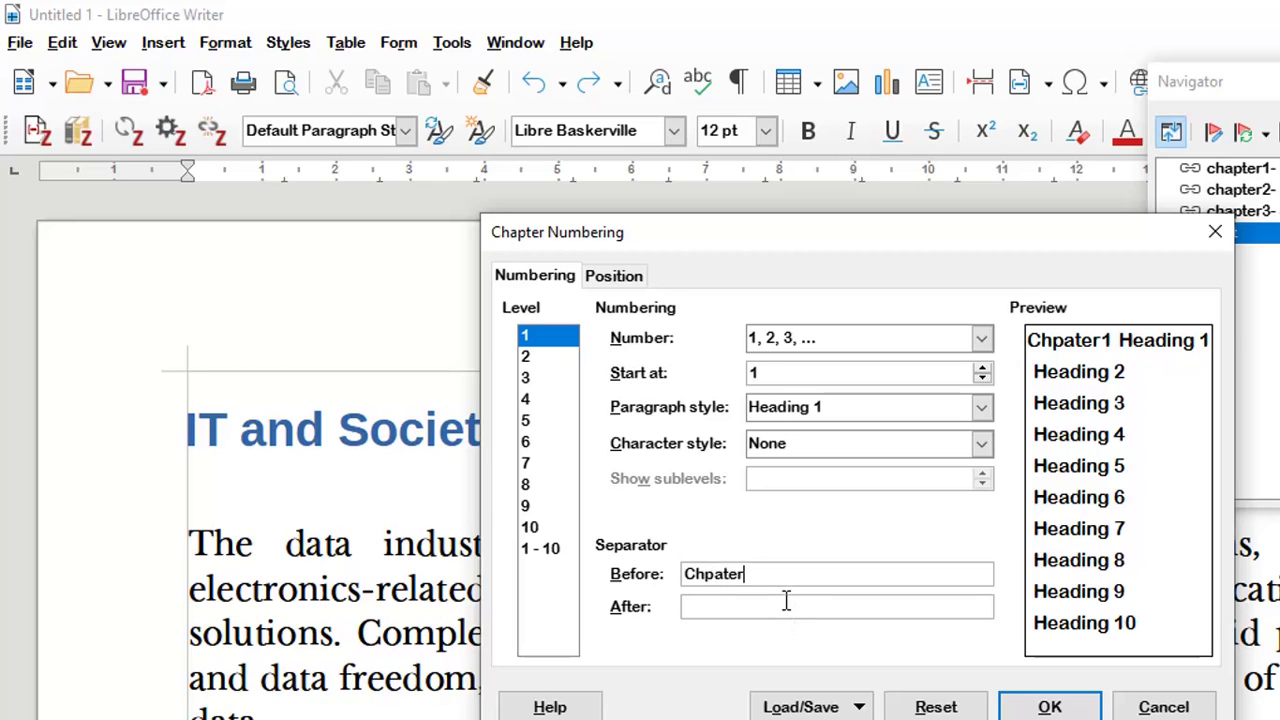
key(BackSpace)
key(BackSpace)
key(BackSpace)
key(BackSpace)
text(ter)
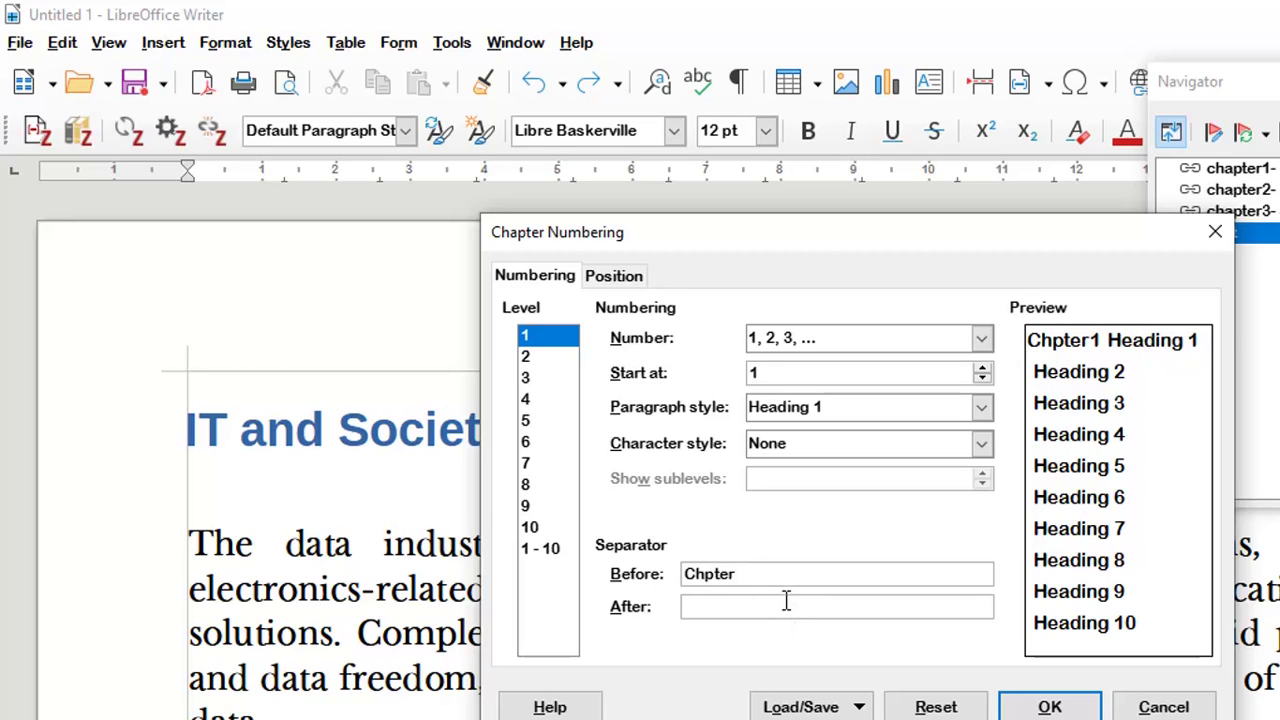
click(699, 574)
text(a)
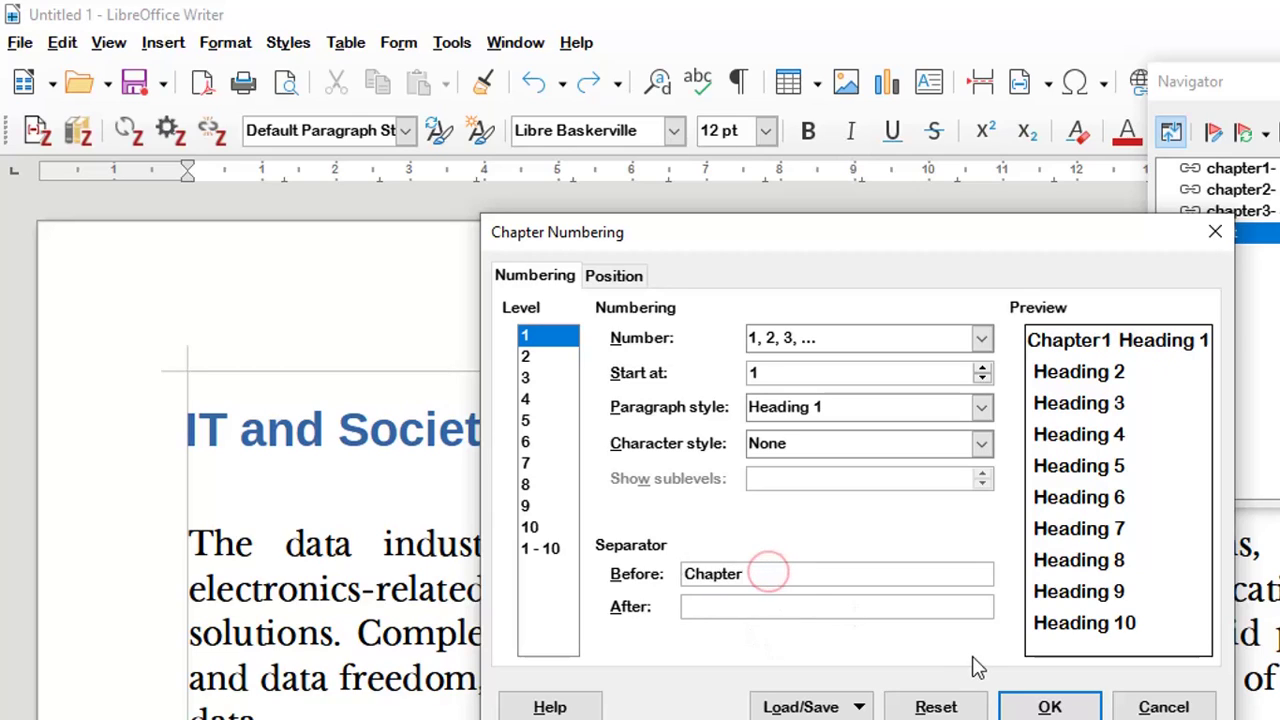
click(756, 606)
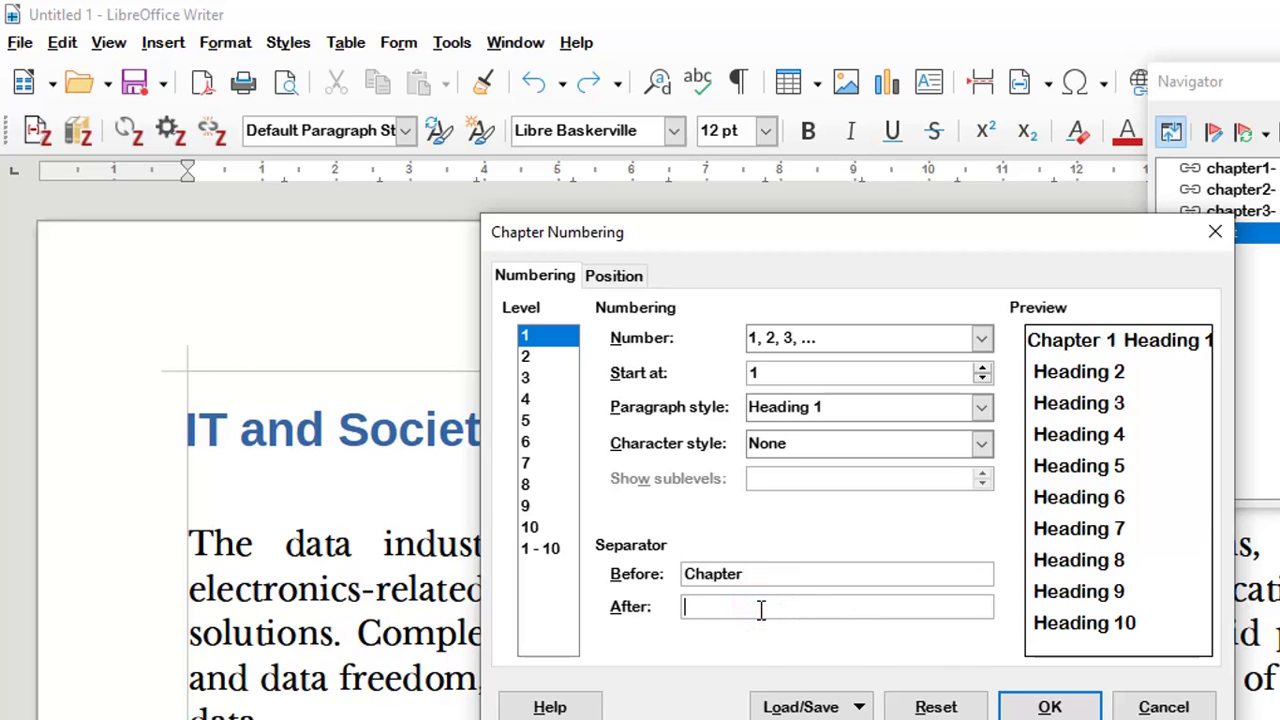
text(.)
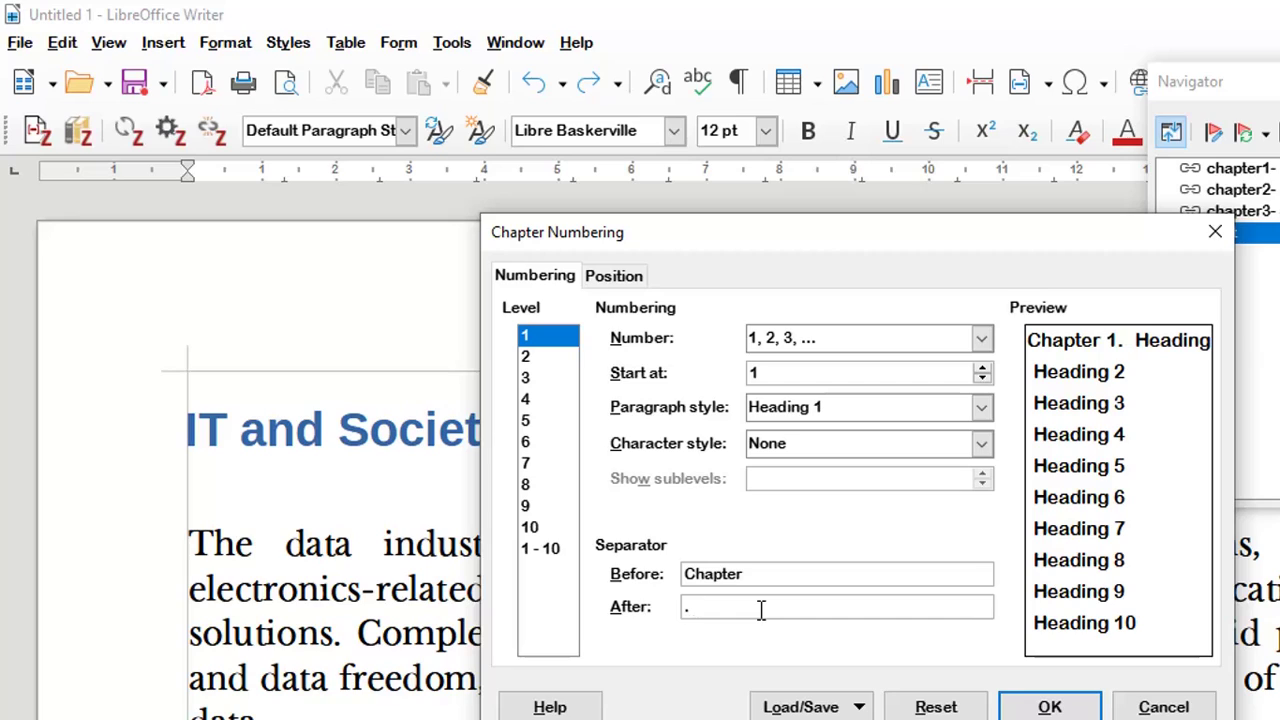
Number level 2 headings 1, 2, 3 and apply the chapter numbering.
click(527, 360)
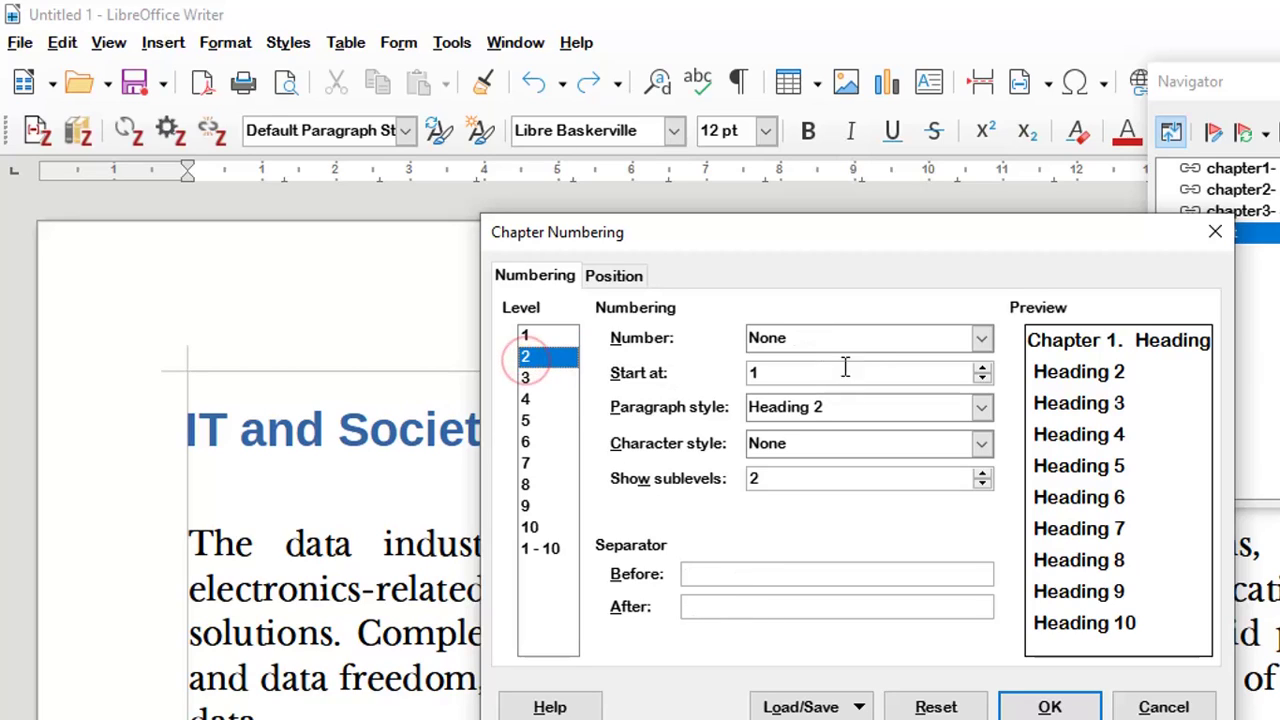
click(981, 340)
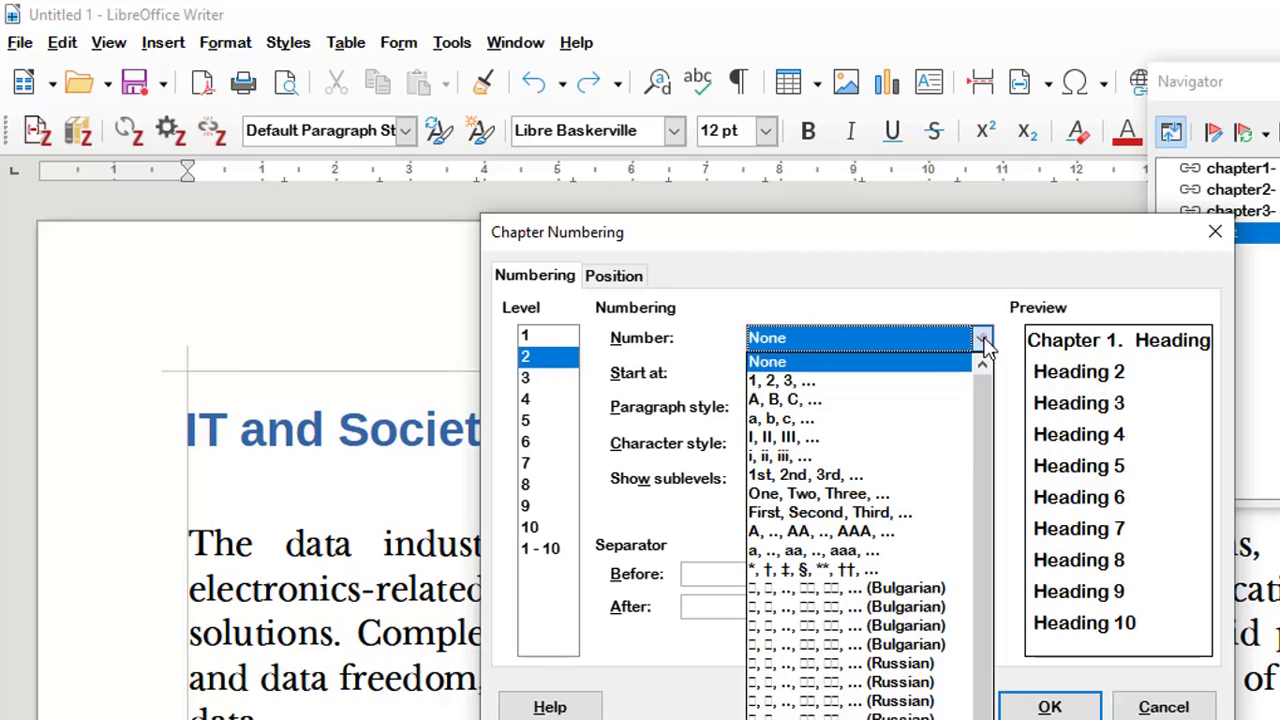
click(808, 392)
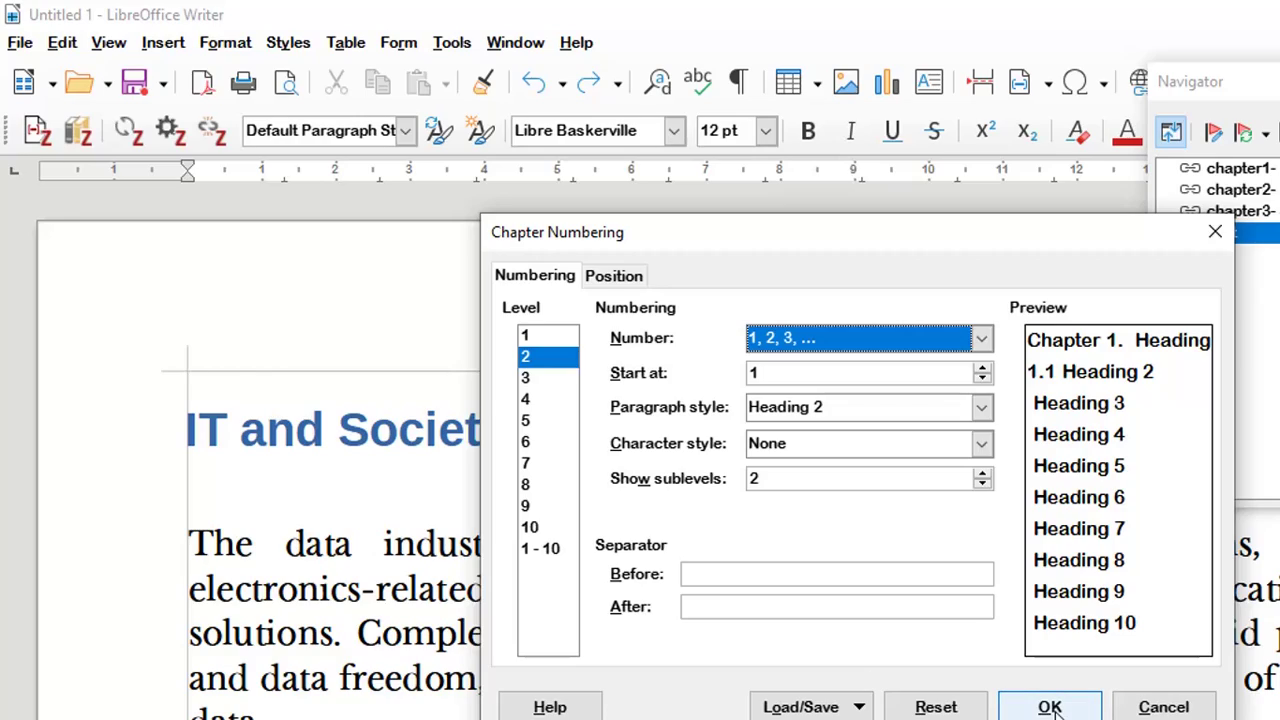
click(530, 336)
click(530, 357)
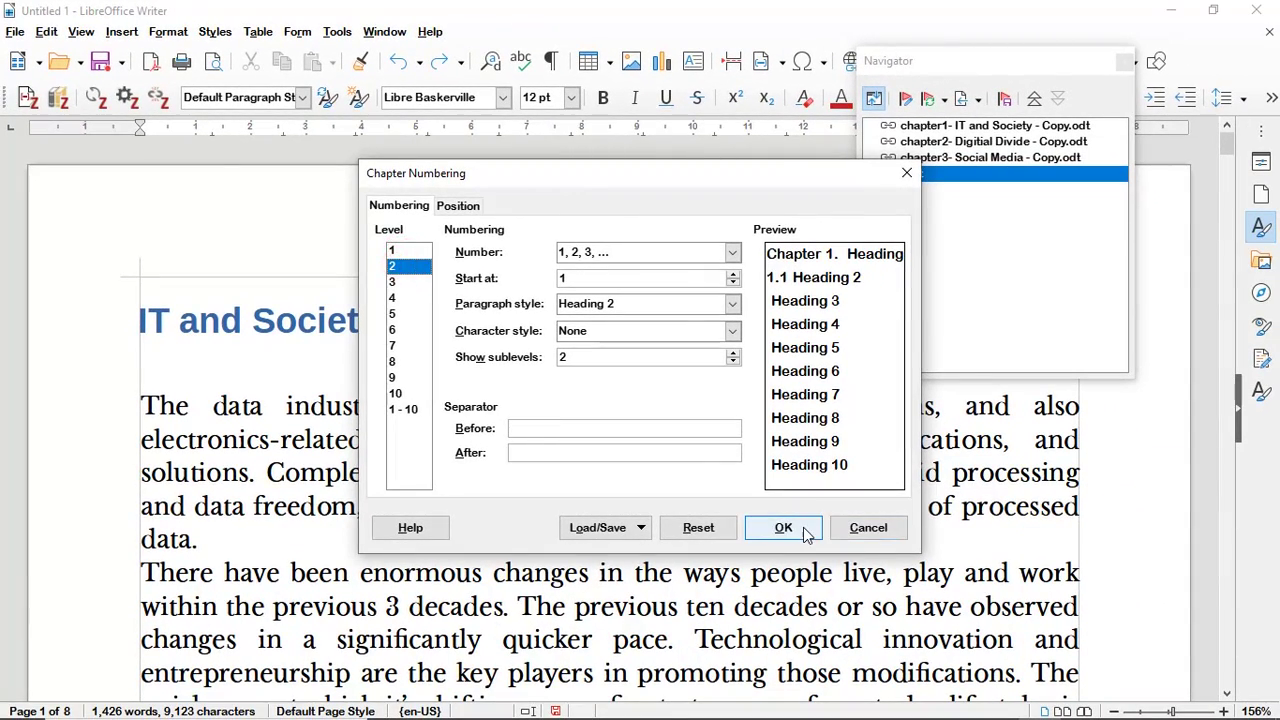
click(808, 534)
scroll(789, 549, up, 5)
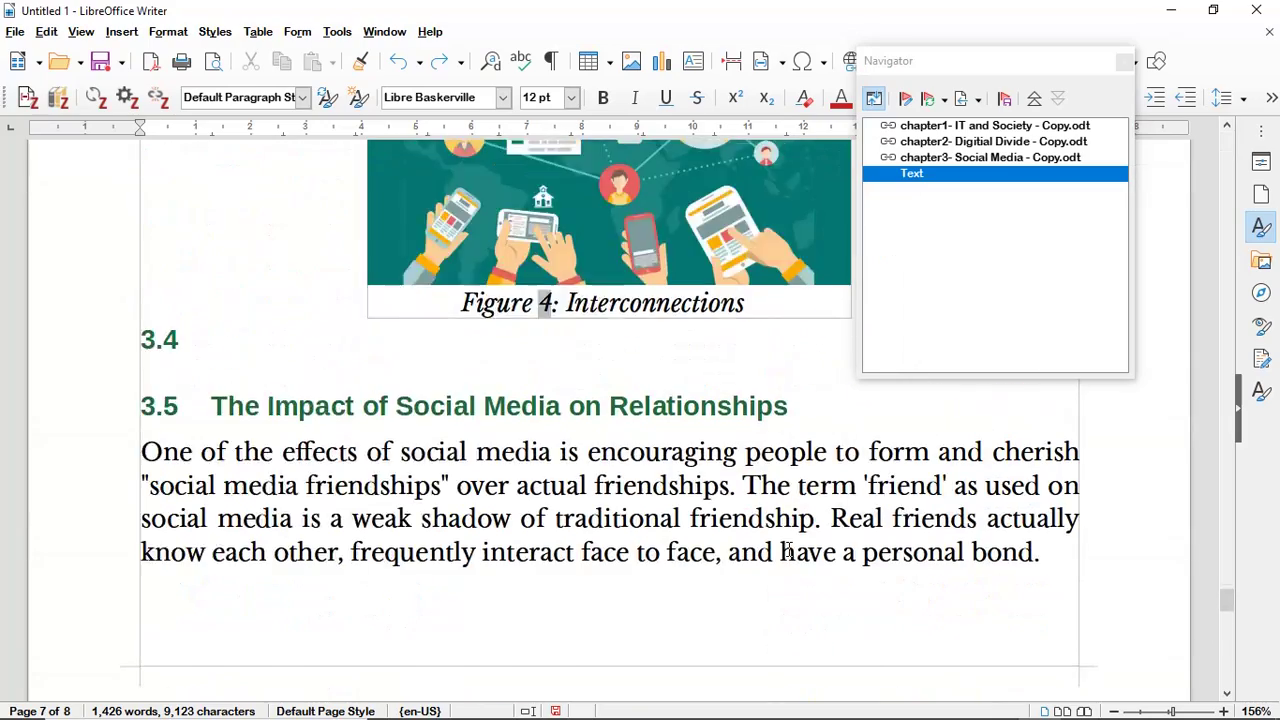
key(ctrl+Home)
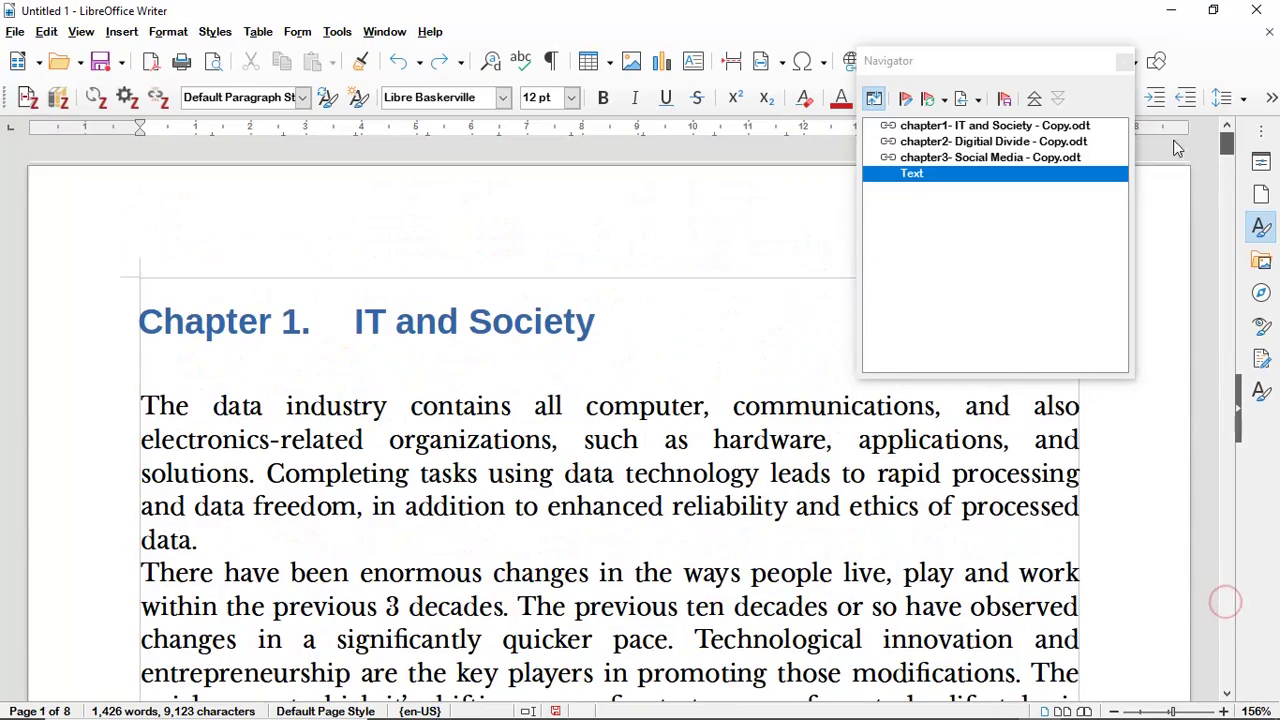
scroll(436, 308, down, 1)
scroll(441, 313, up, 1)
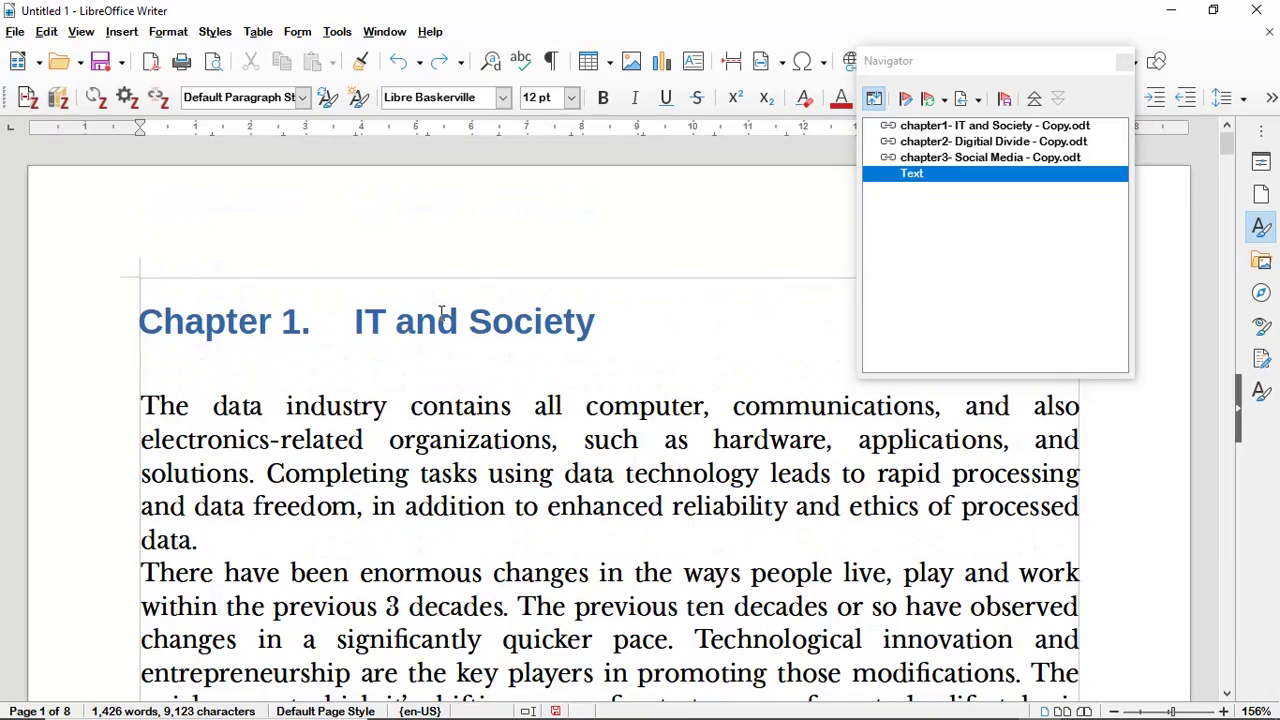
scroll(444, 330, down, 1)
scroll(444, 330, up, 1)
click(414, 322)
click(350, 322)
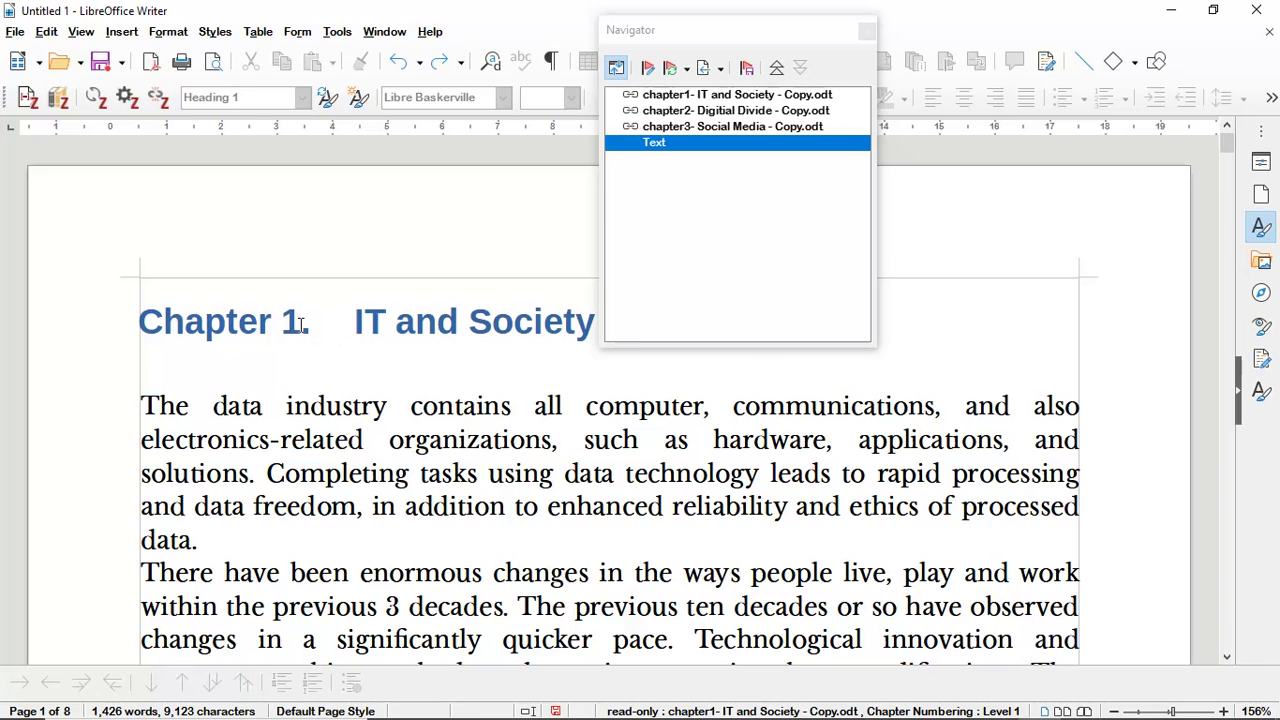
scroll(330, 360, down, 10)
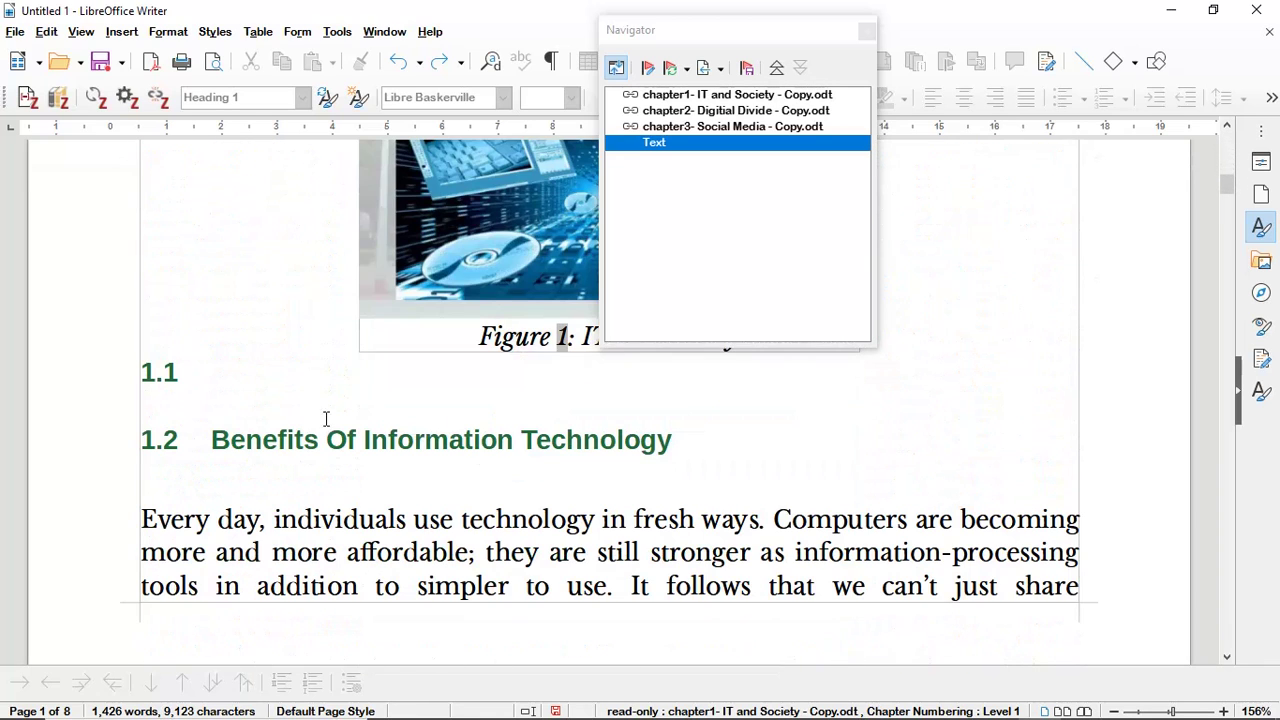
scroll(243, 453, down, 15)
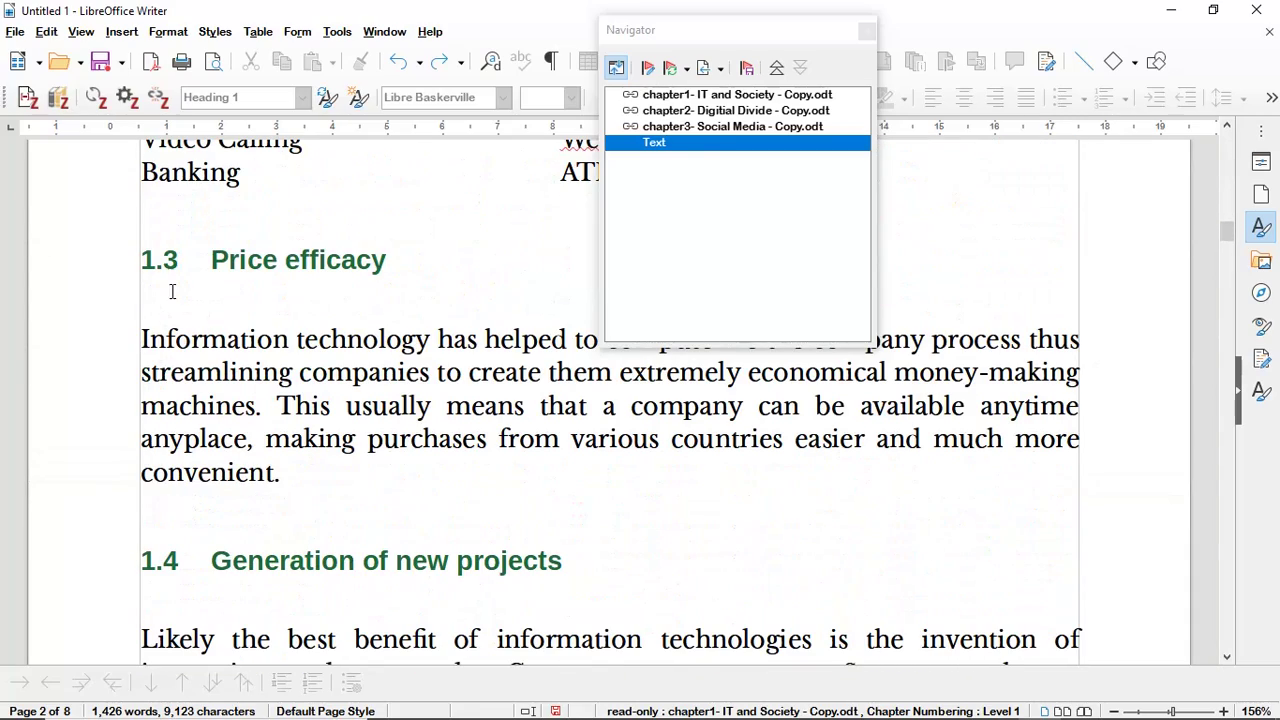
scroll(170, 290, down, 10)
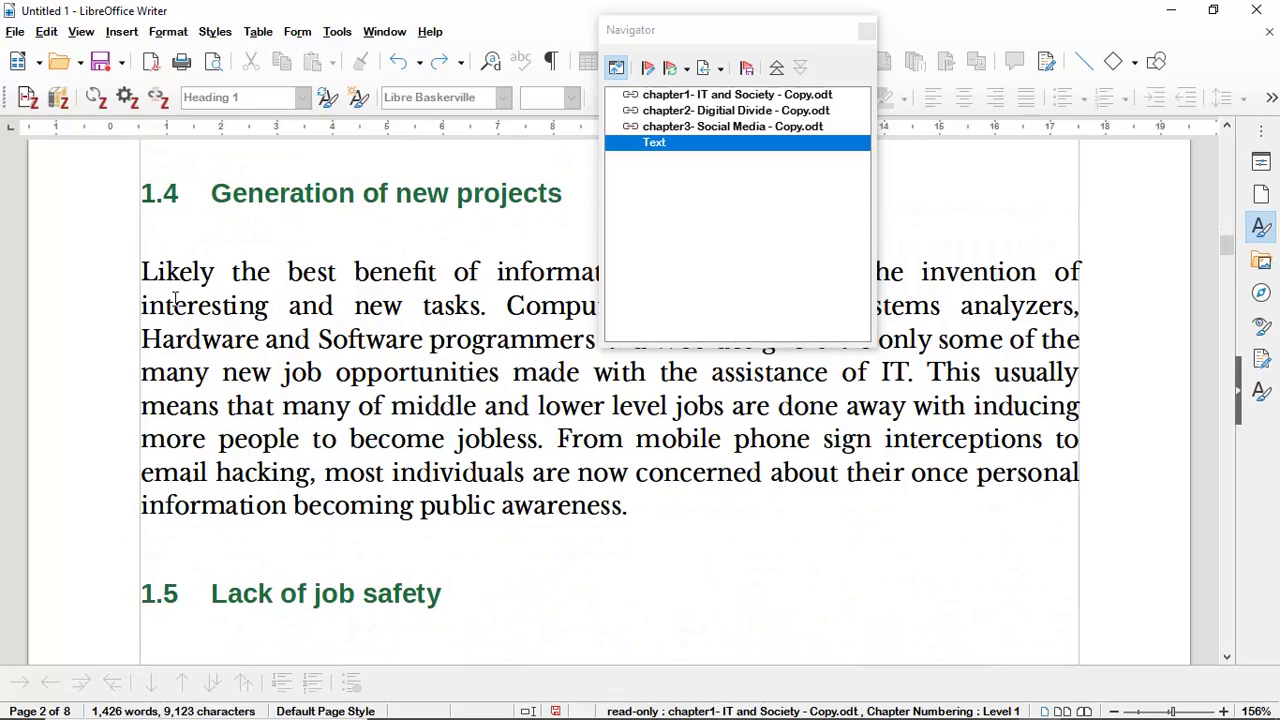
scroll(177, 305, down, 18)
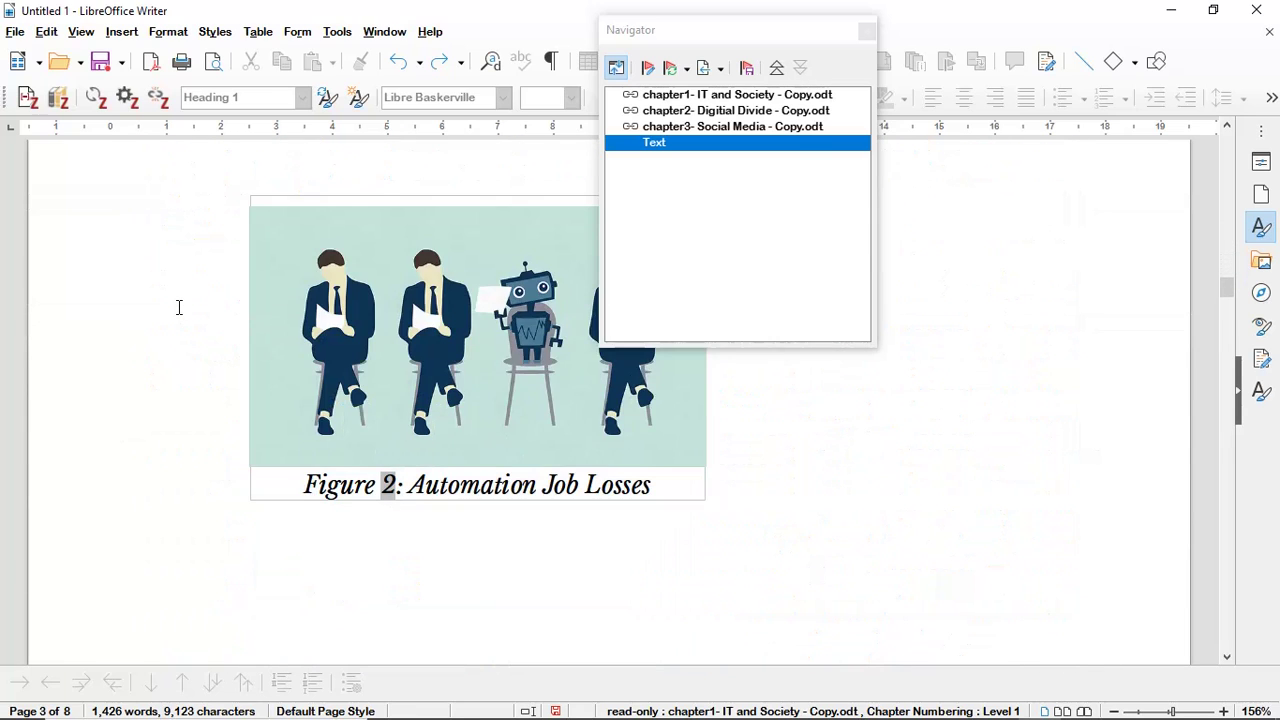
scroll(181, 309, down, 3)
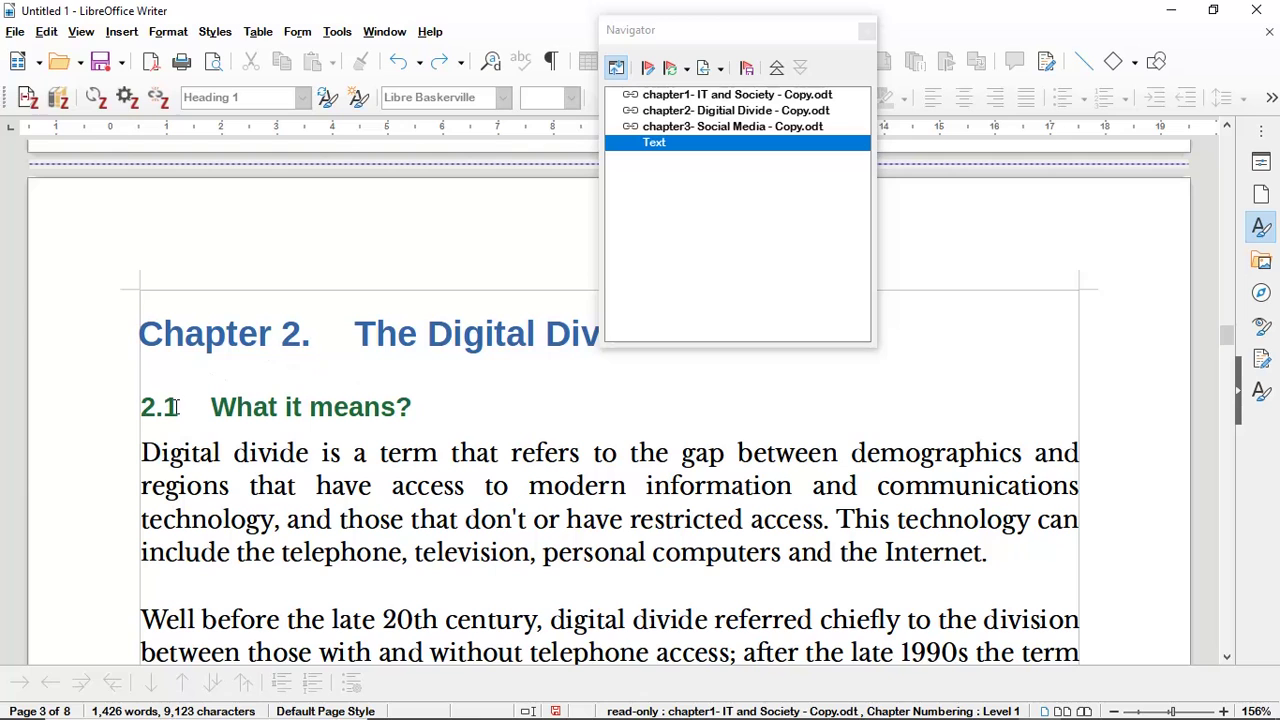
drag(209, 406, 338, 417)
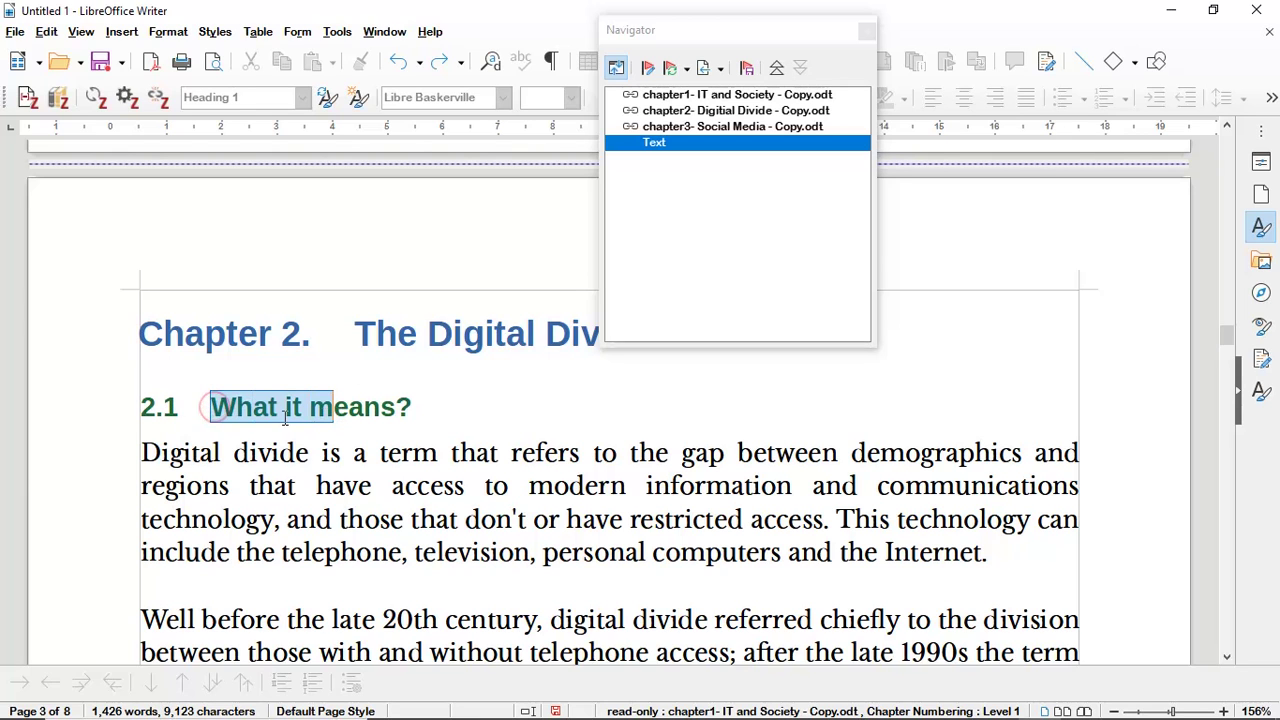
scroll(232, 453, down, 15)
scroll(239, 462, down, 12)
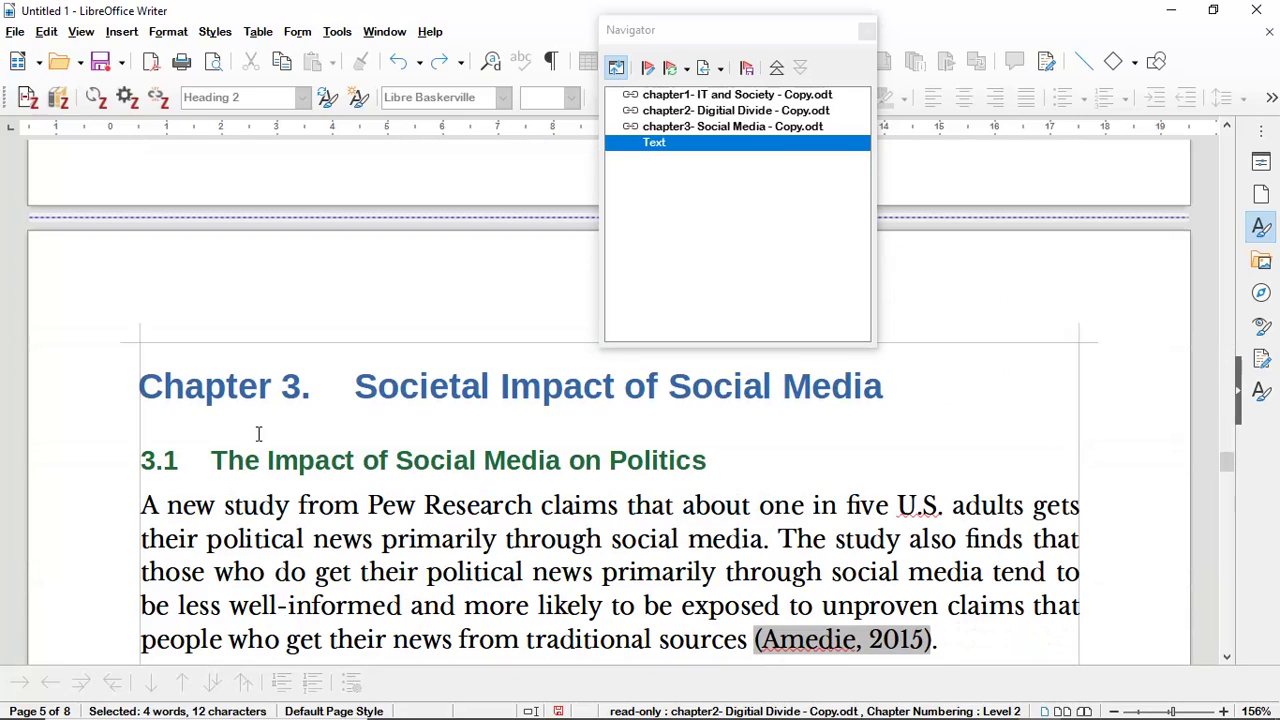
scroll(287, 389, down, 3)
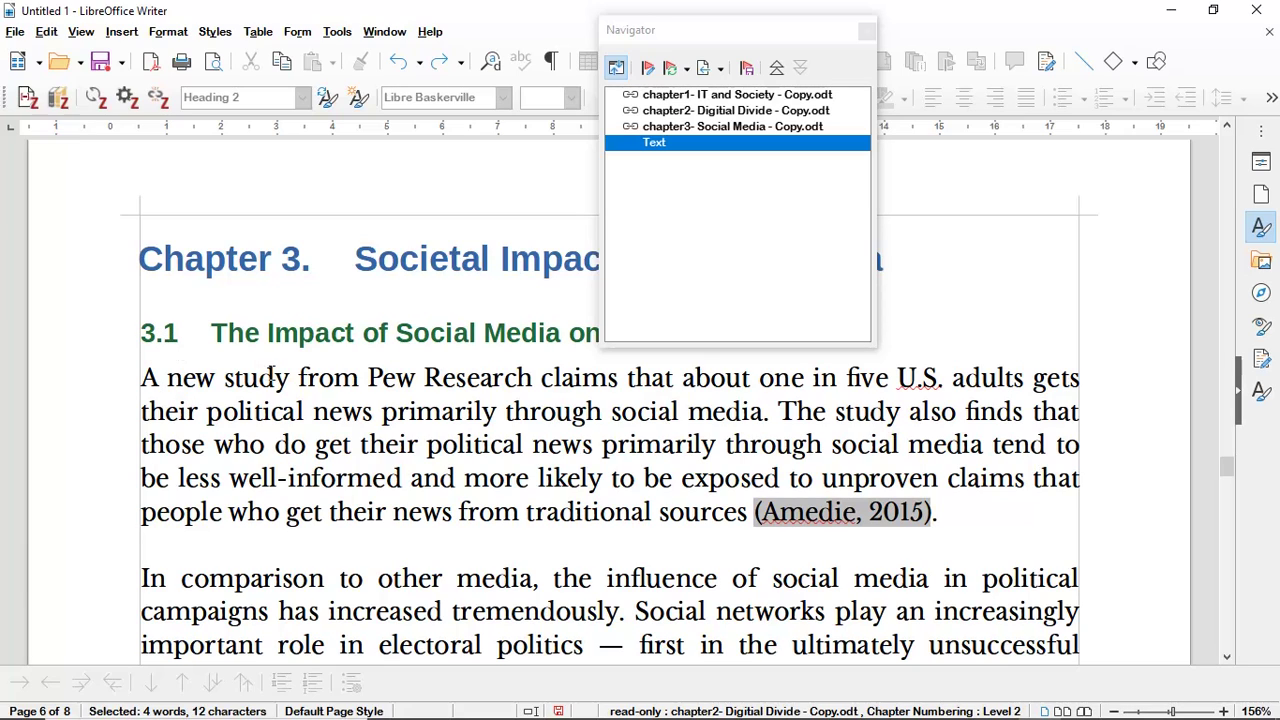
scroll(390, 413, up, 15)
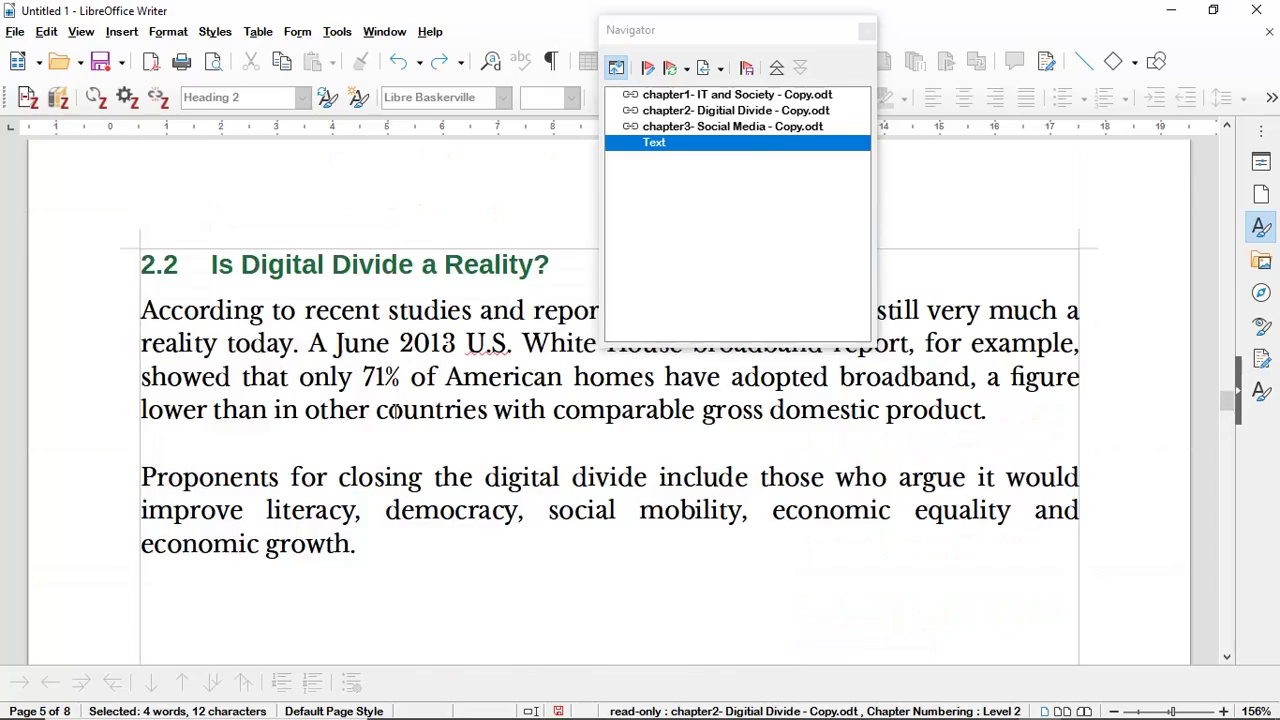
scroll(395, 415, up, 15)
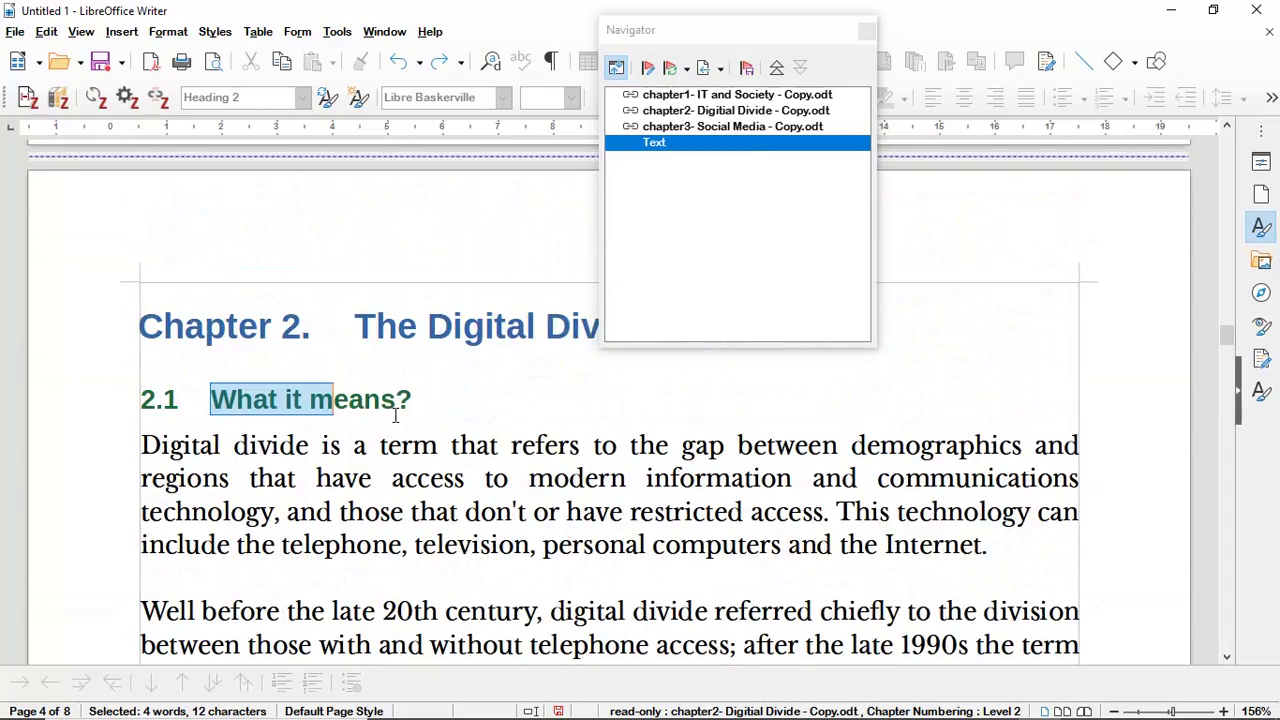
scroll(395, 415, up, 15)
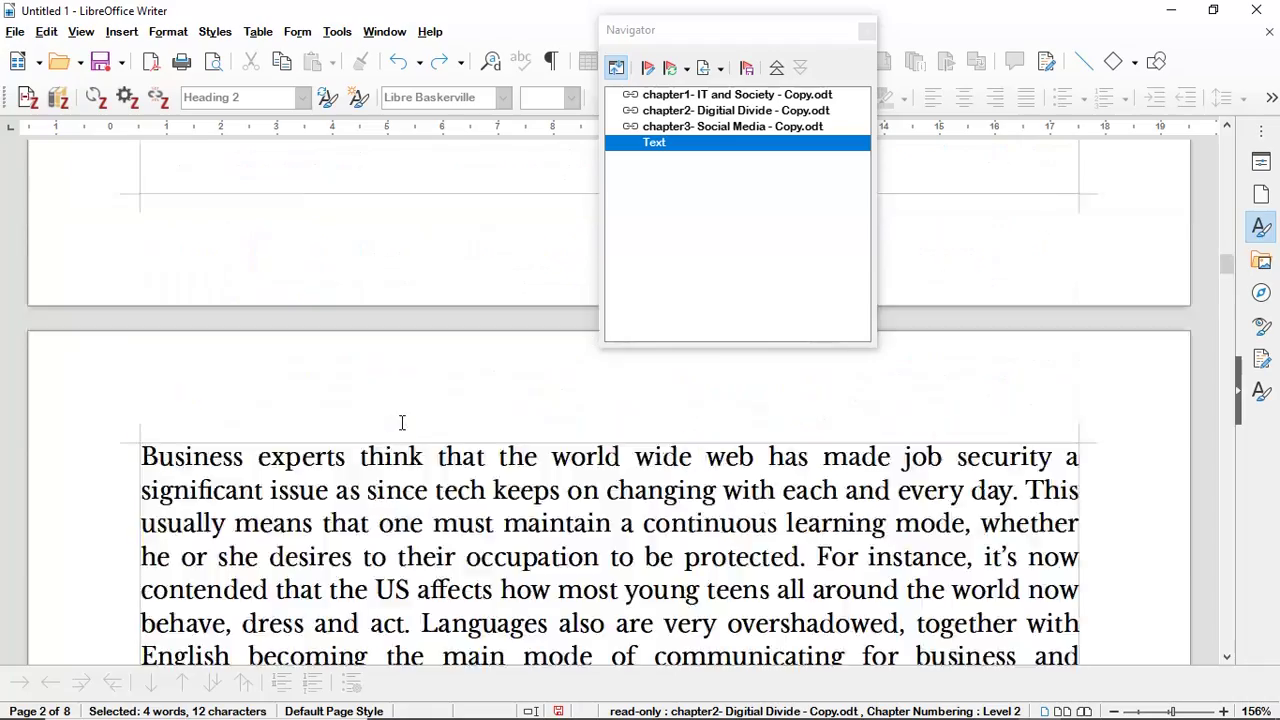
scroll(402, 423, up, 15)
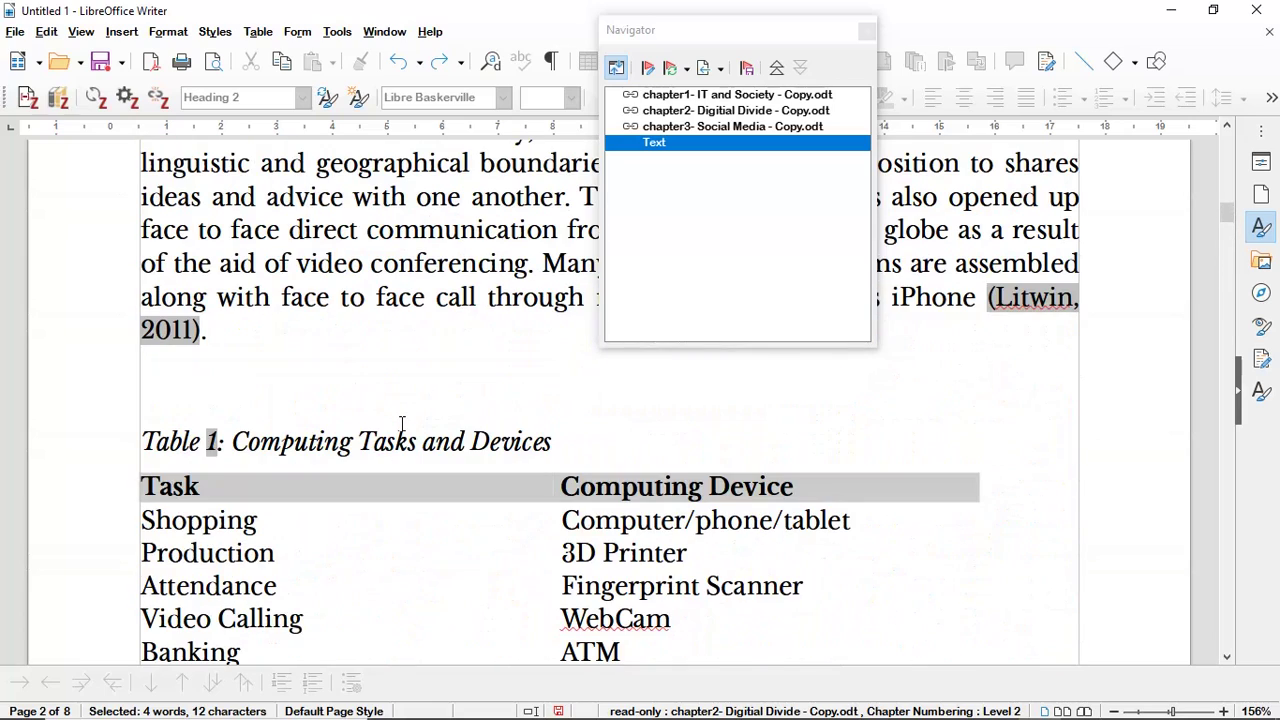
scroll(402, 423, up, 10)
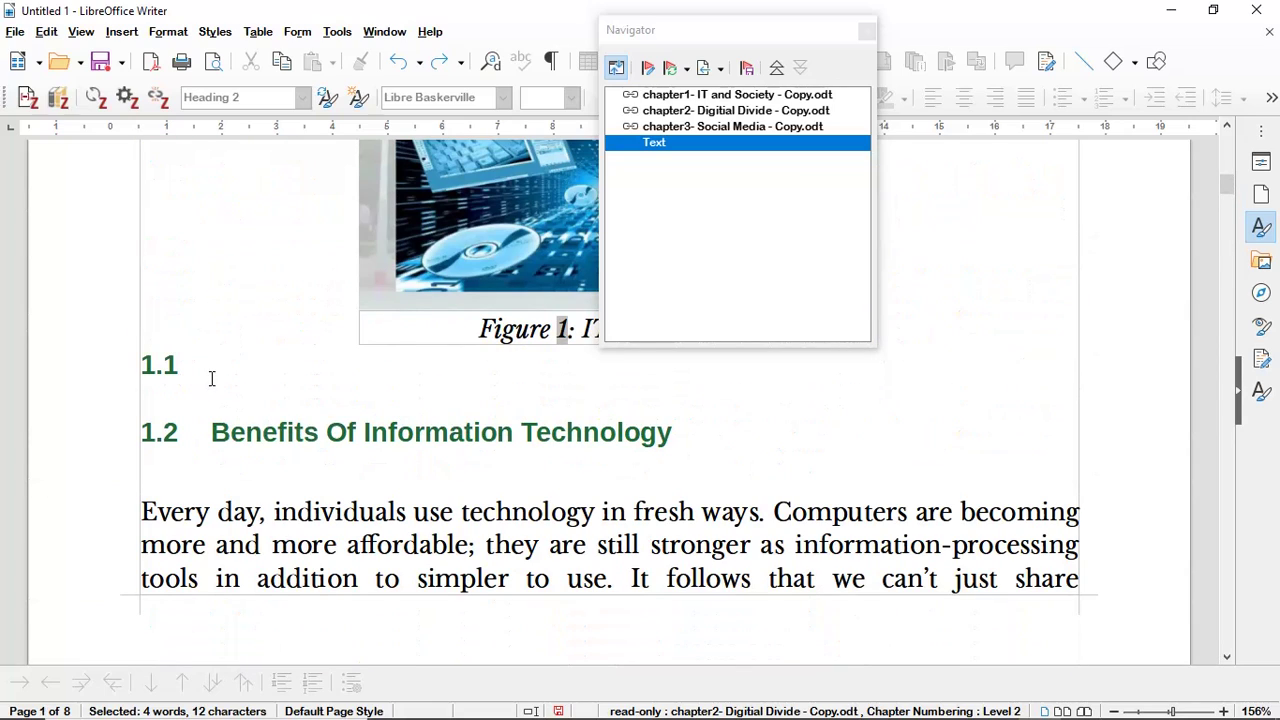
Unprotect the chapter1 section and delete the empty 1.1 heading.
click(208, 369)
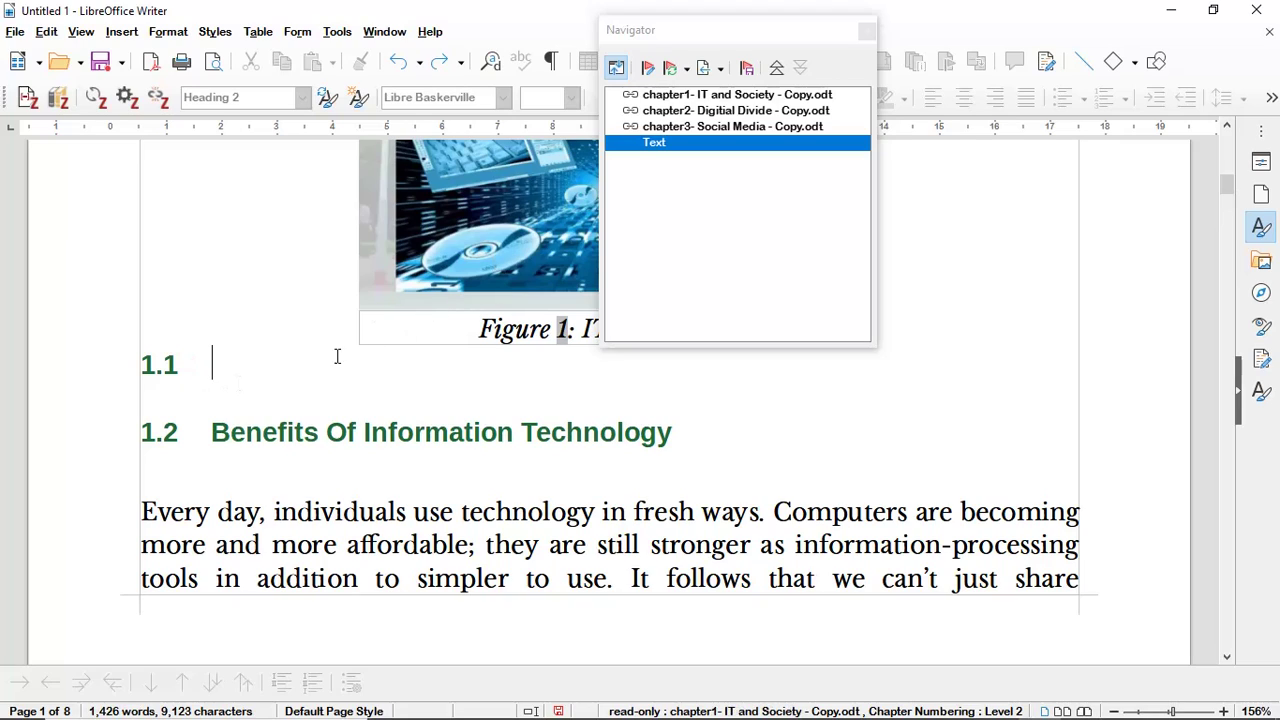
right_click(197, 371)
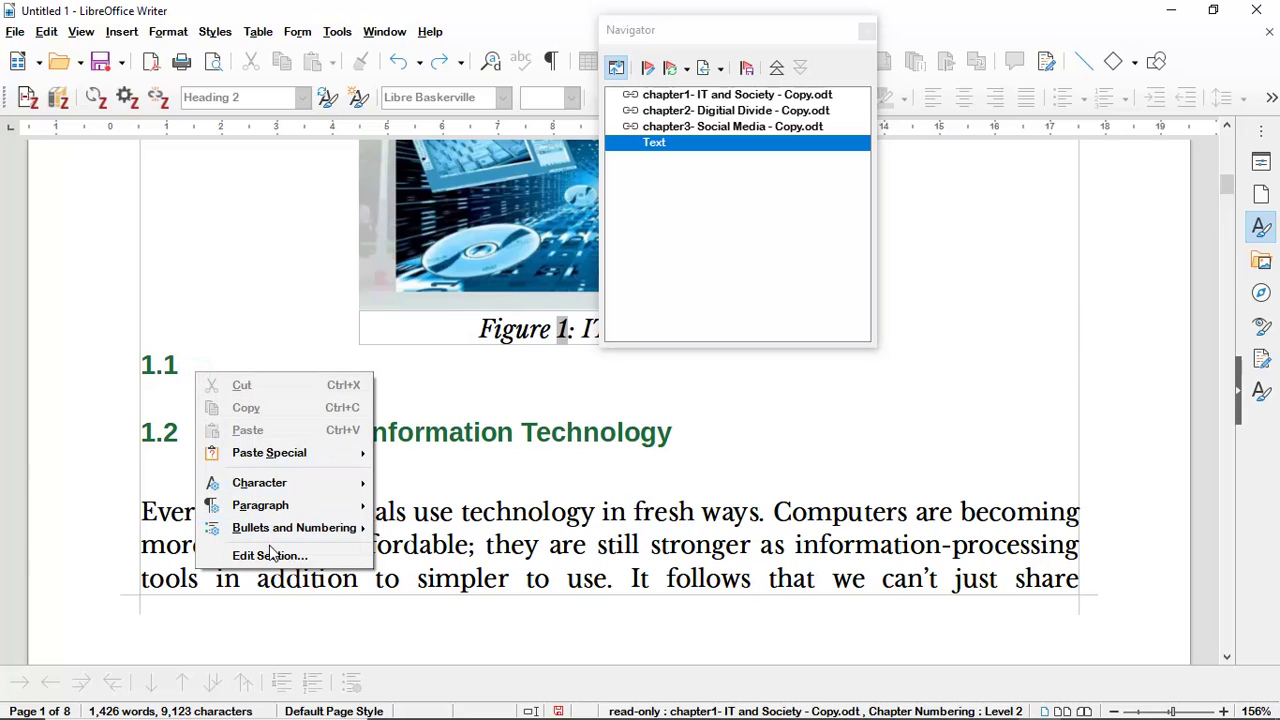
click(280, 585)
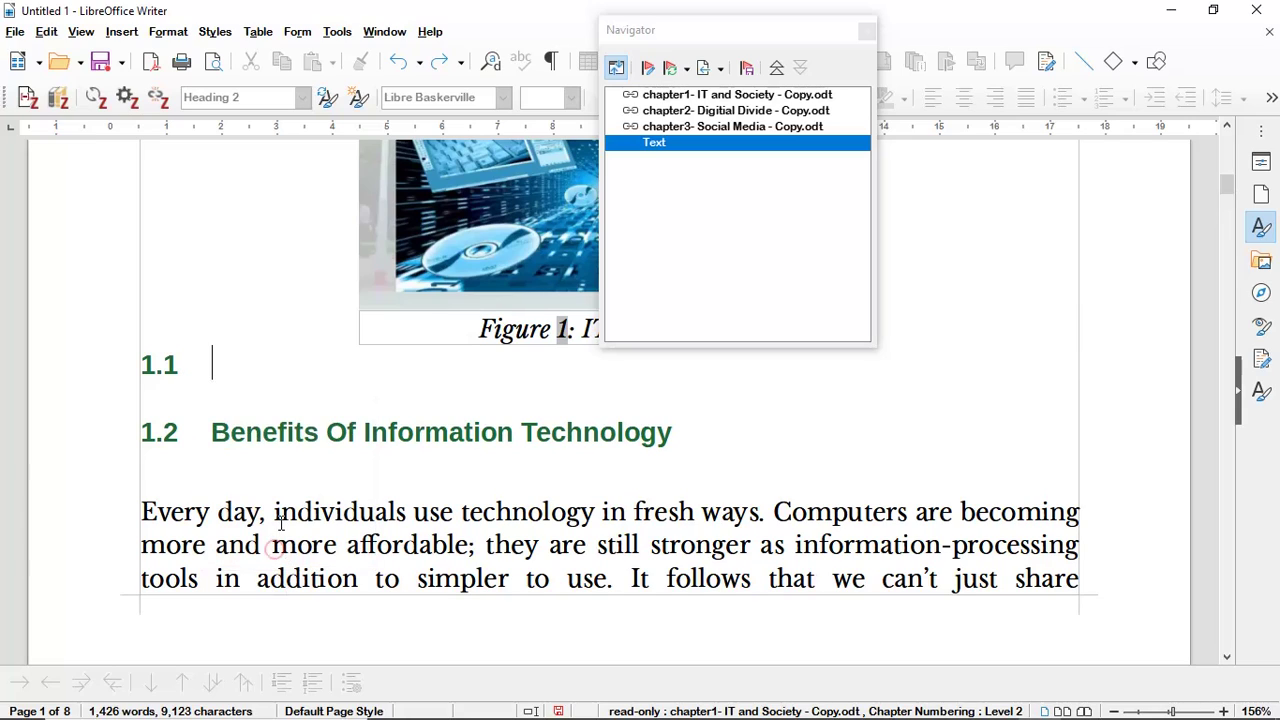
right_click(212, 366)
click(312, 552)
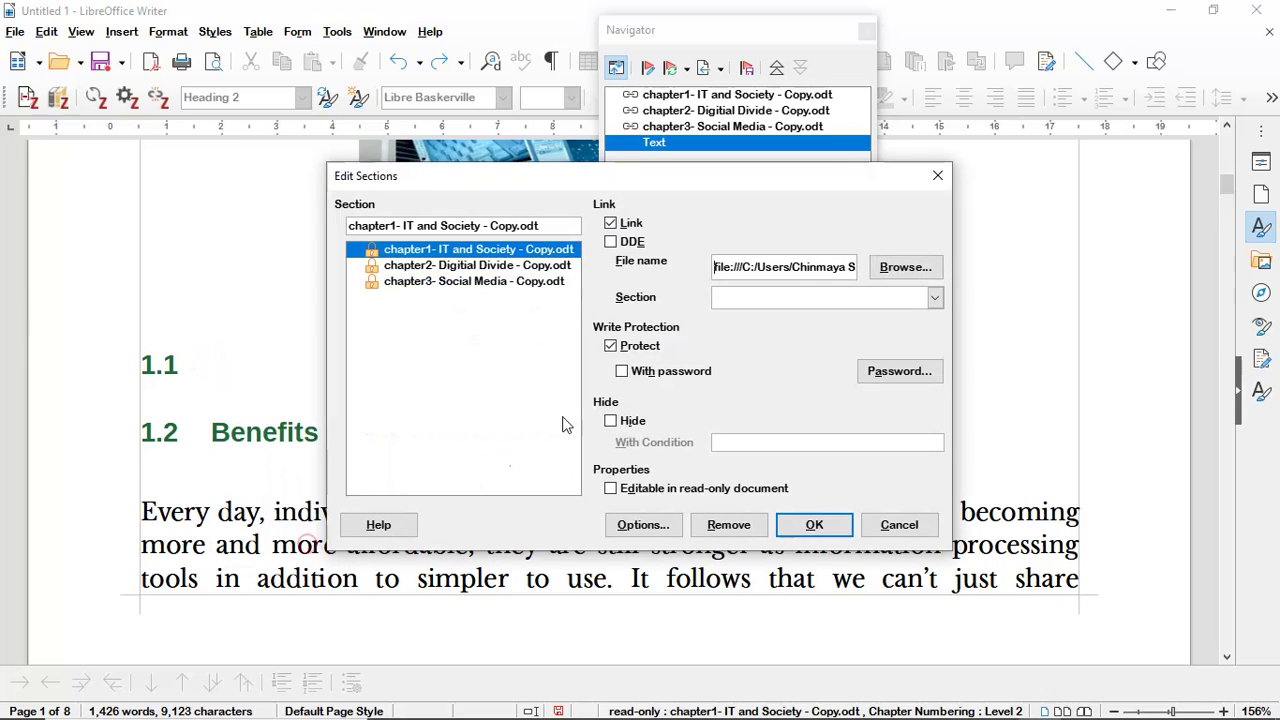
click(611, 346)
click(813, 520)
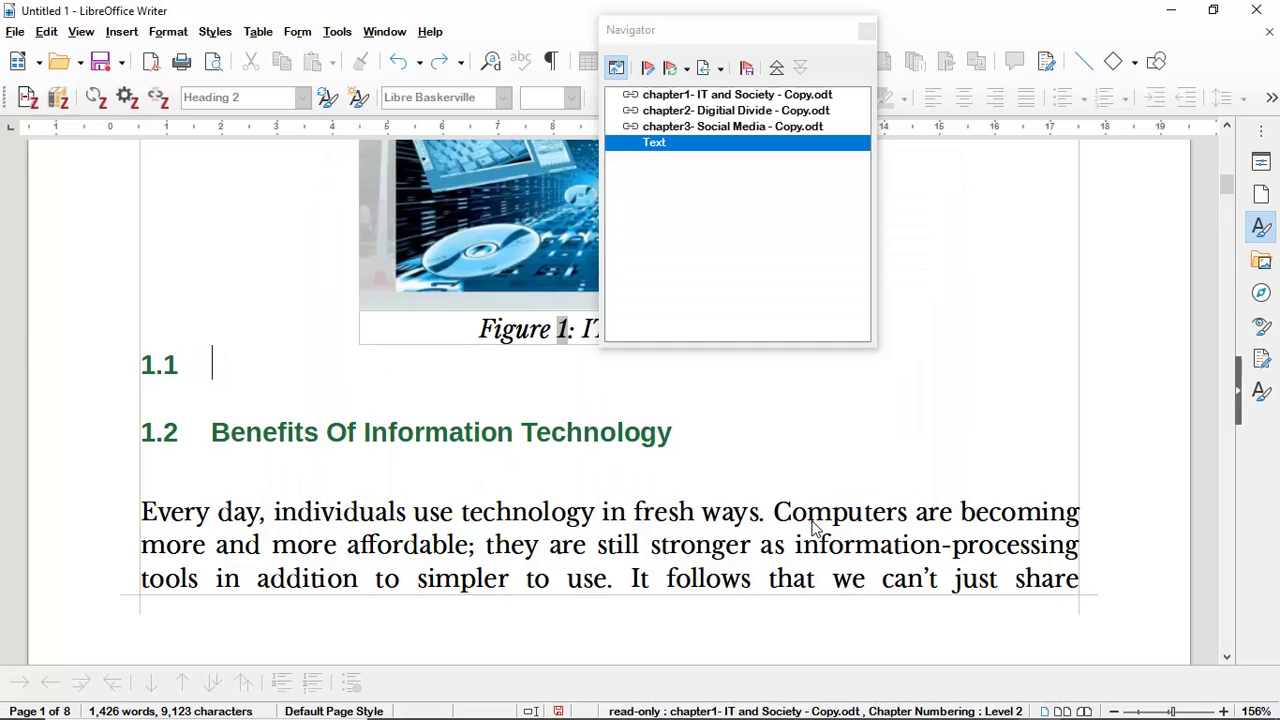
key(BackSpace)
key(BackSpace)
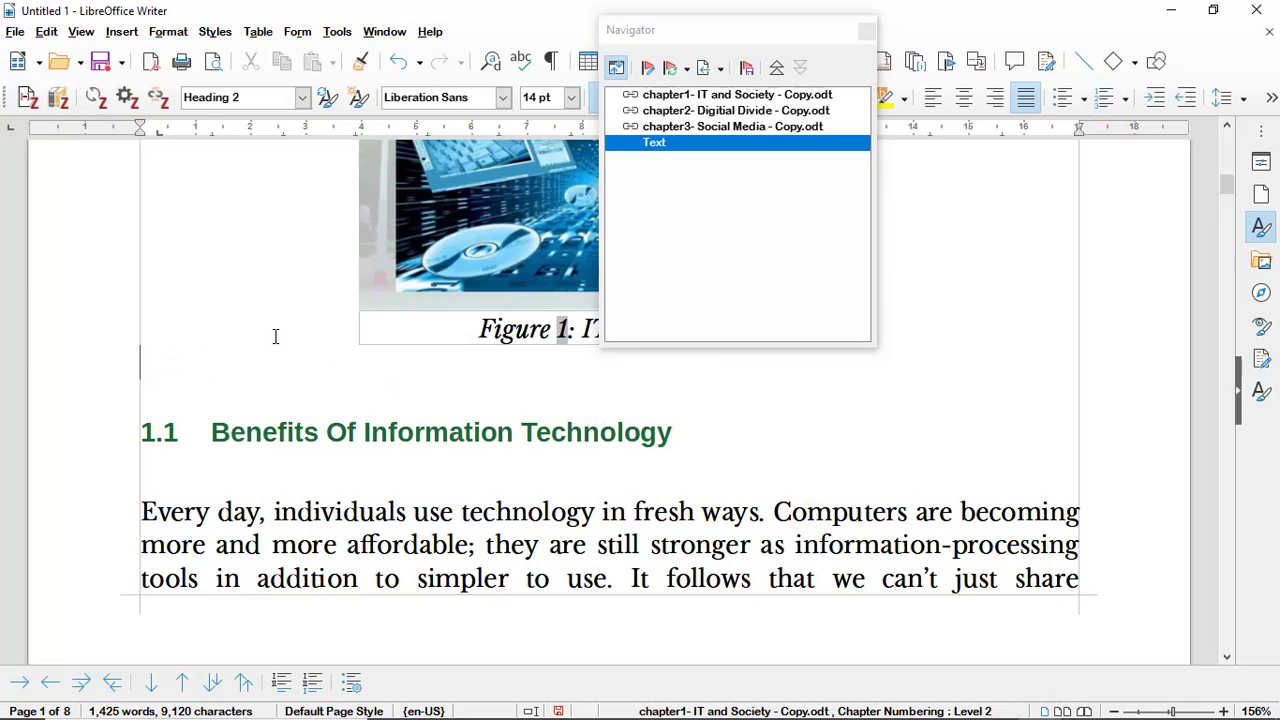
Confirm write protection on the linked chapter sections in Edit Sections.
right_click(268, 353)
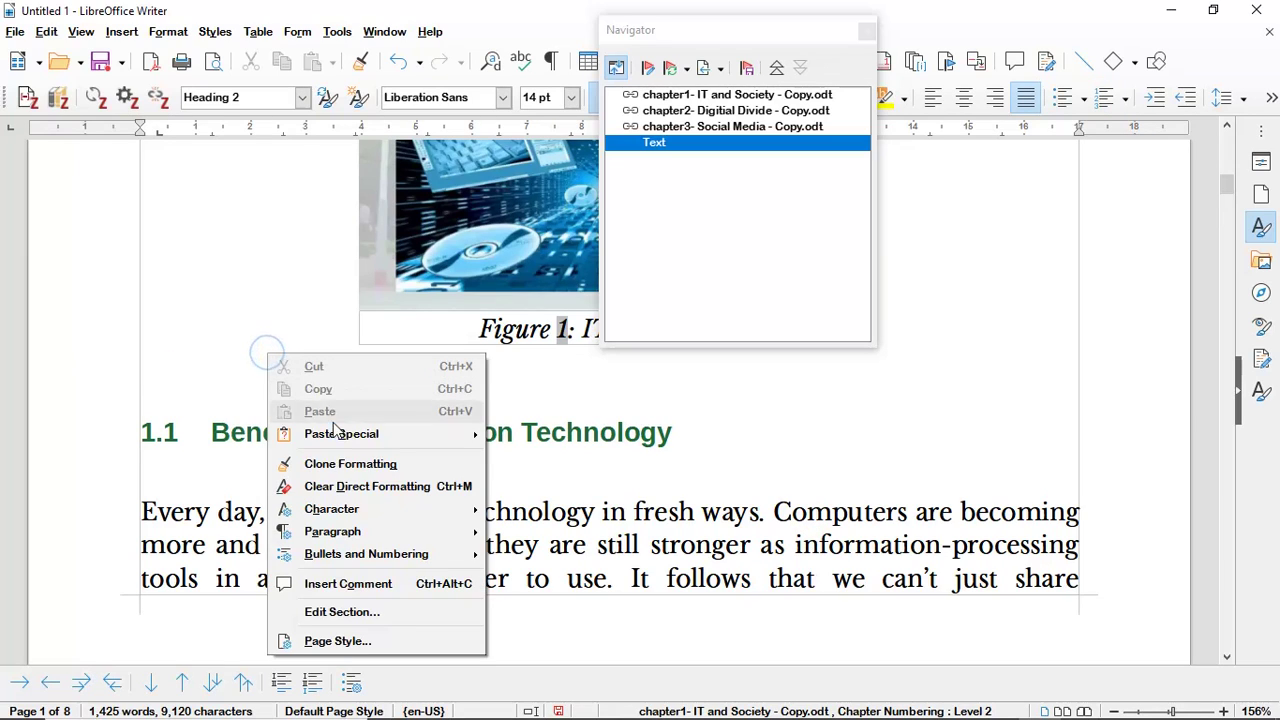
click(381, 613)
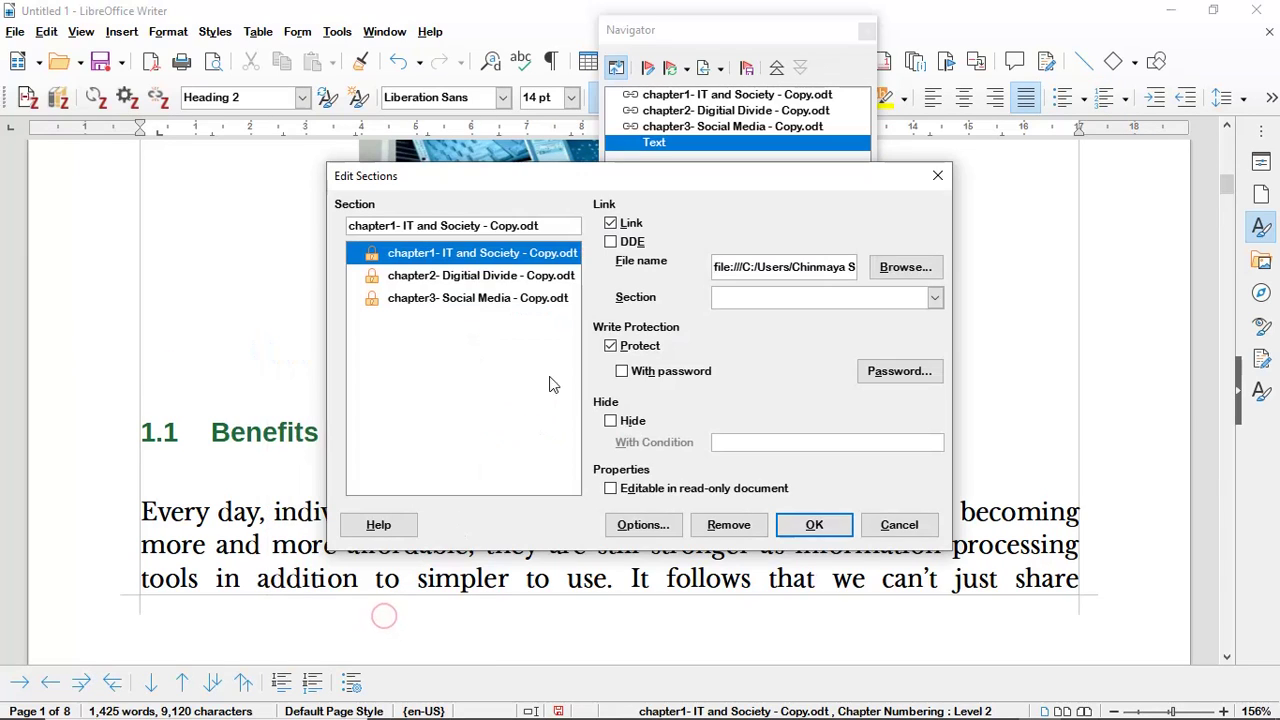
click(814, 524)
scroll(566, 400, up, 10)
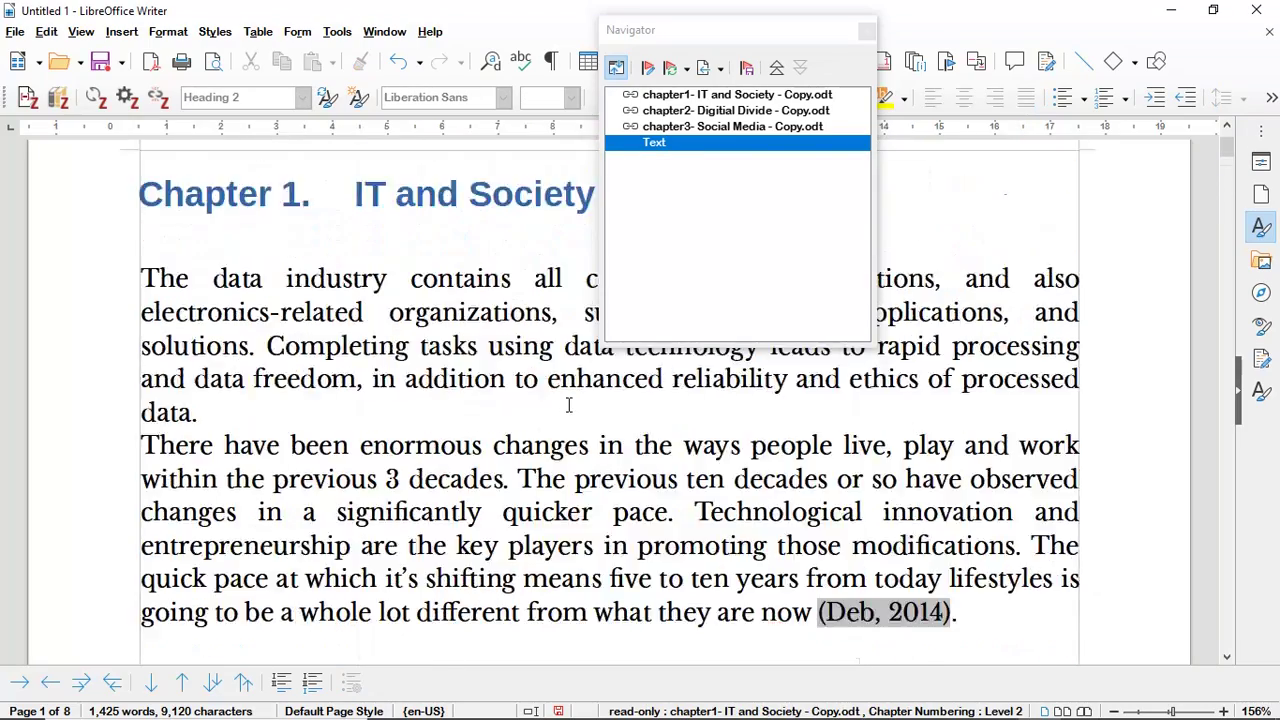
scroll(570, 410, down, 5)
scroll(572, 420, up, 5)
scroll(572, 420, down, 2)
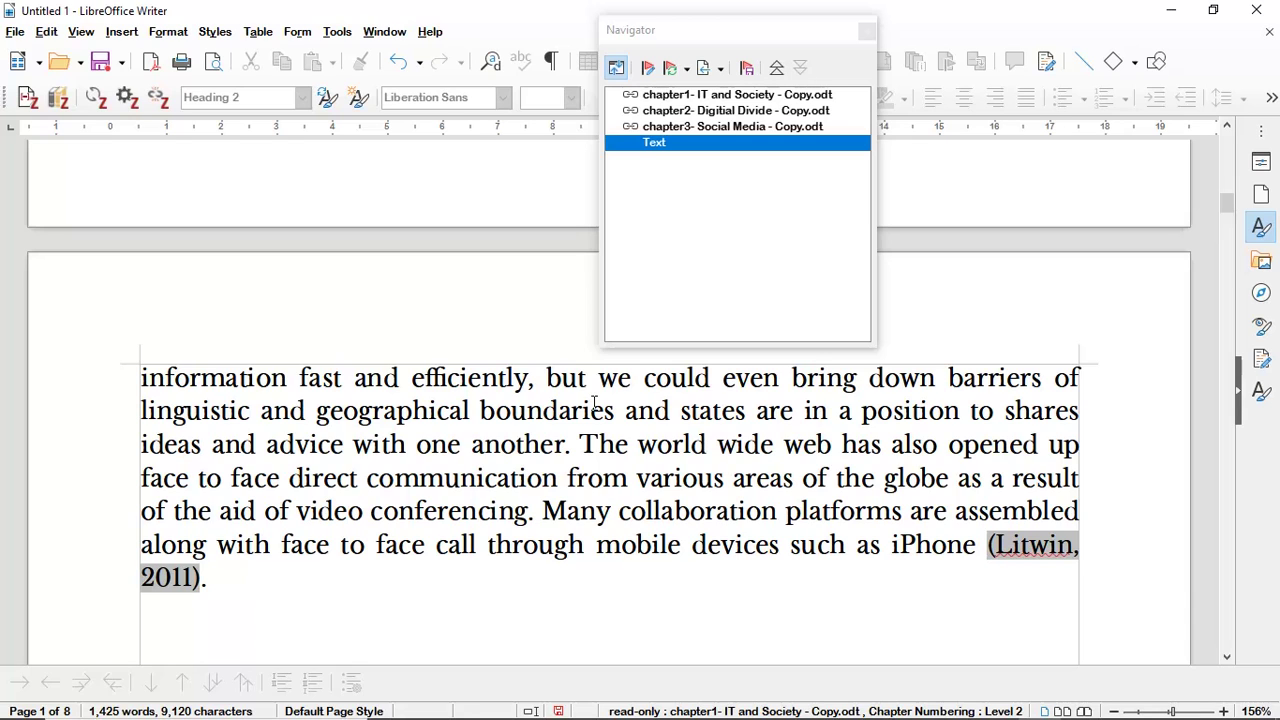
scroll(594, 402, down, 10)
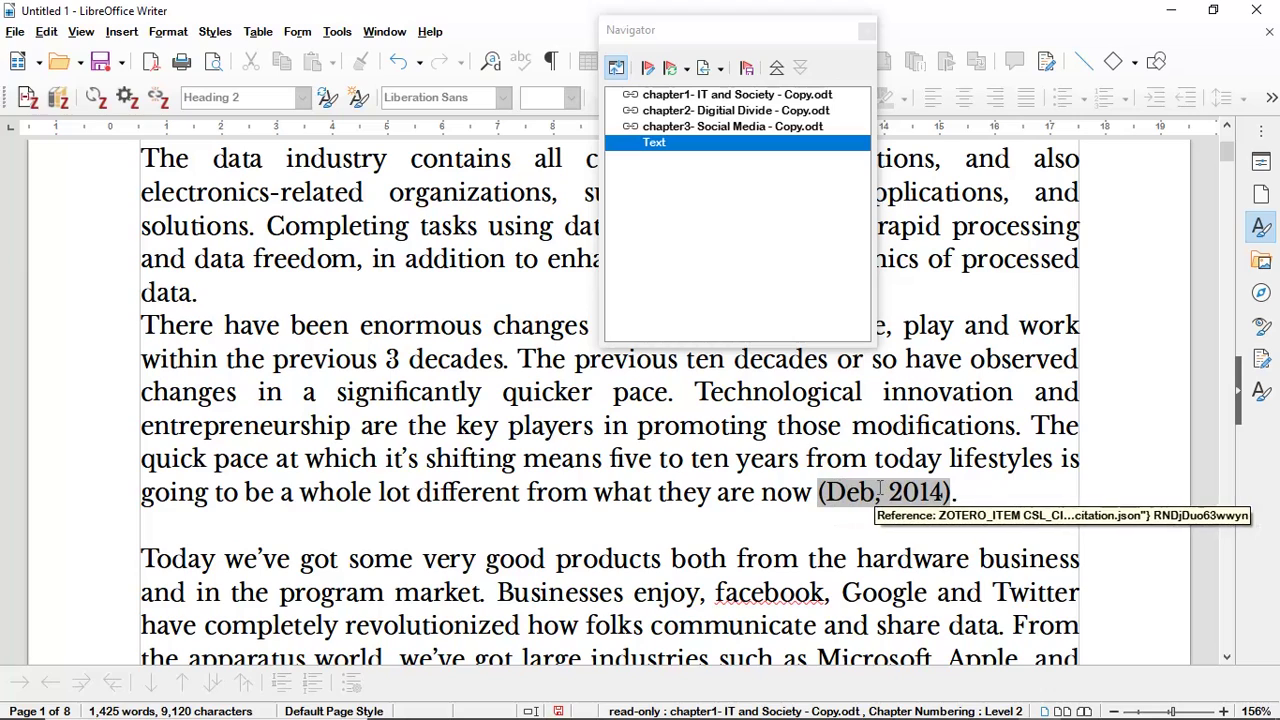
click(81, 31)
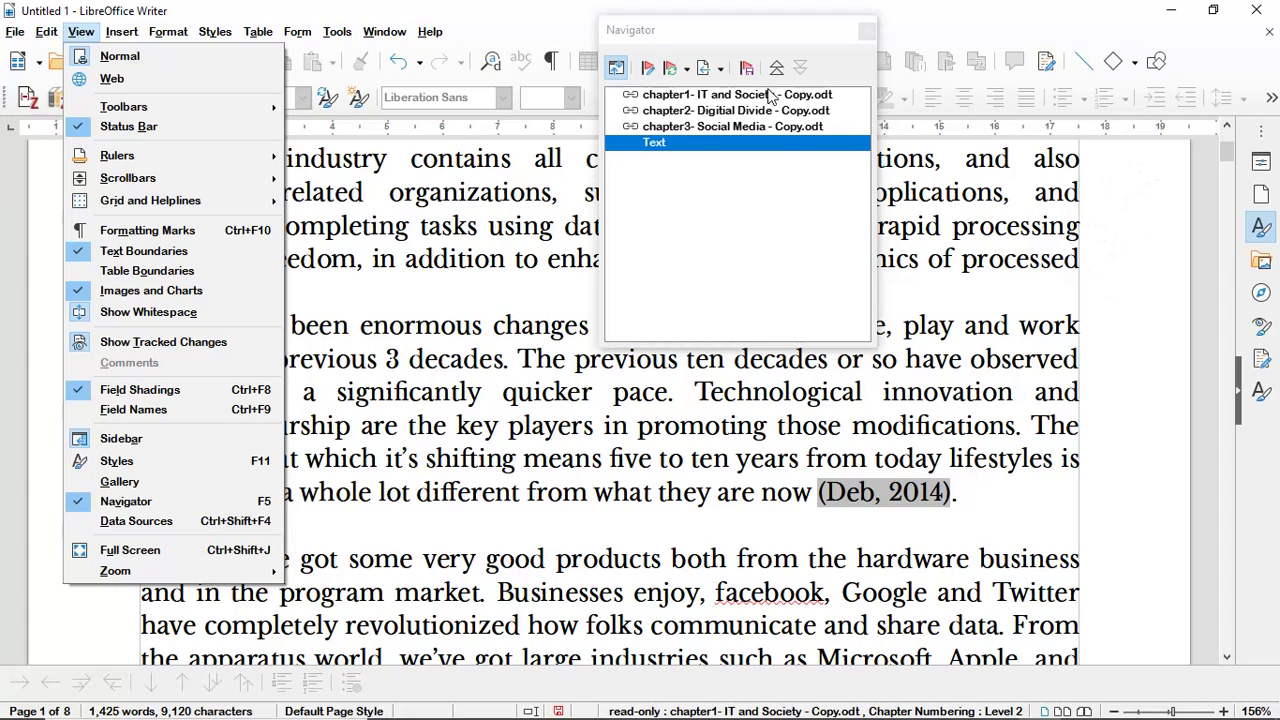
click(993, 389)
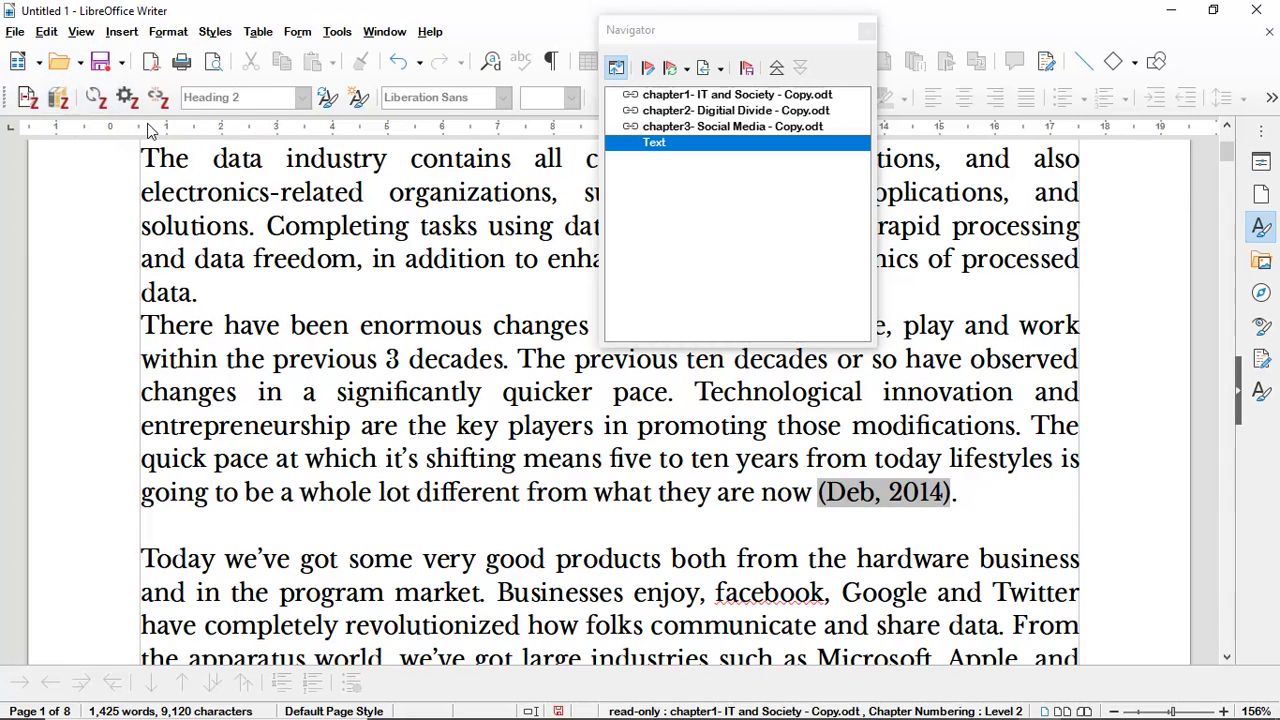
mouse_move(960, 716)
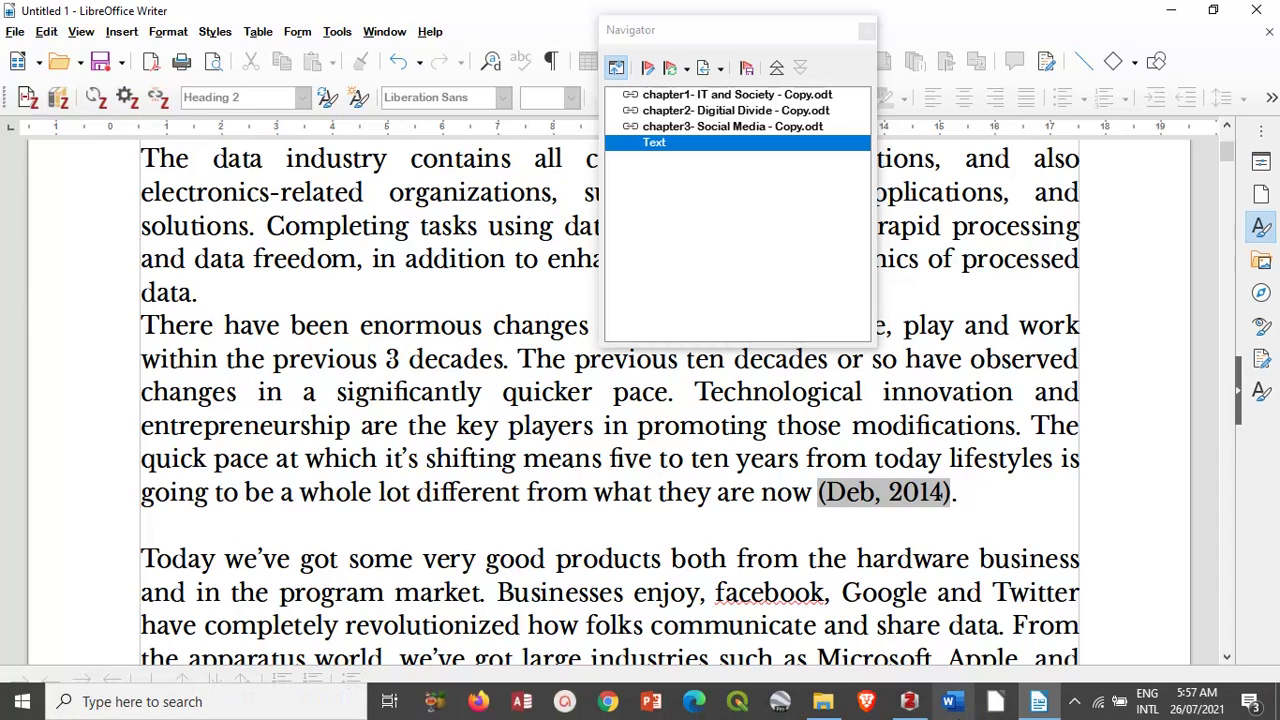
click(909, 701)
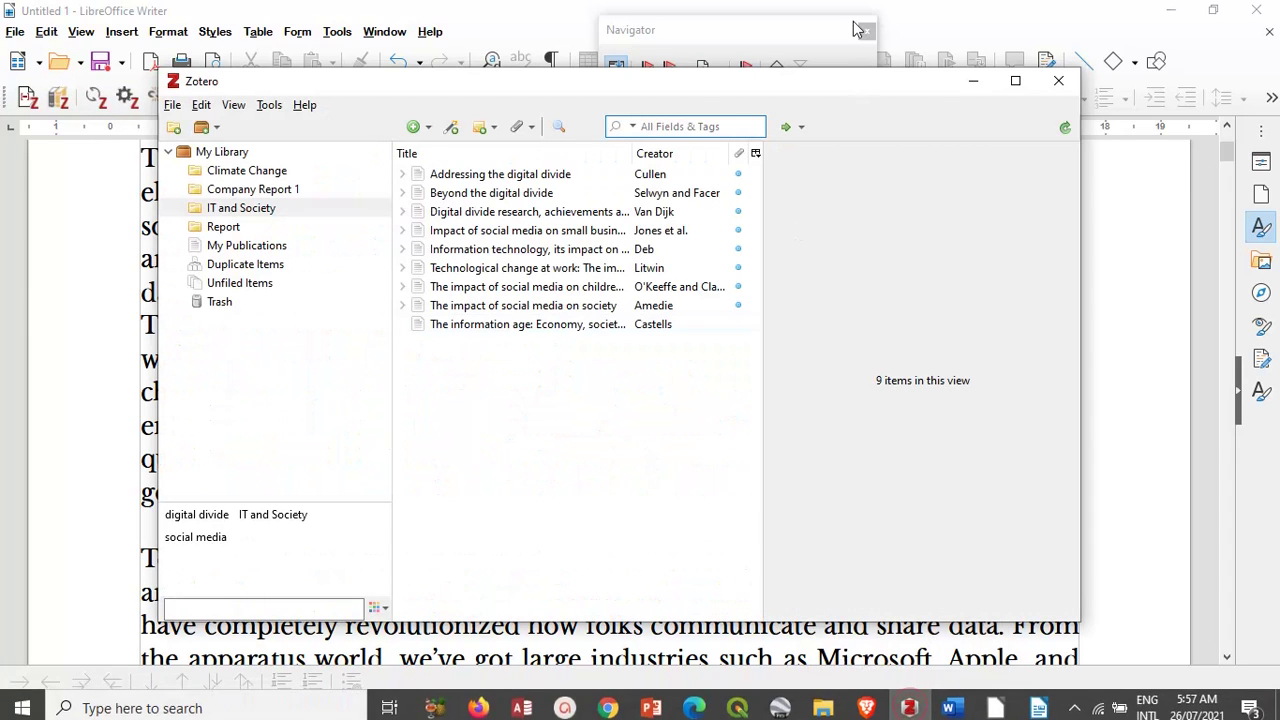
click(973, 80)
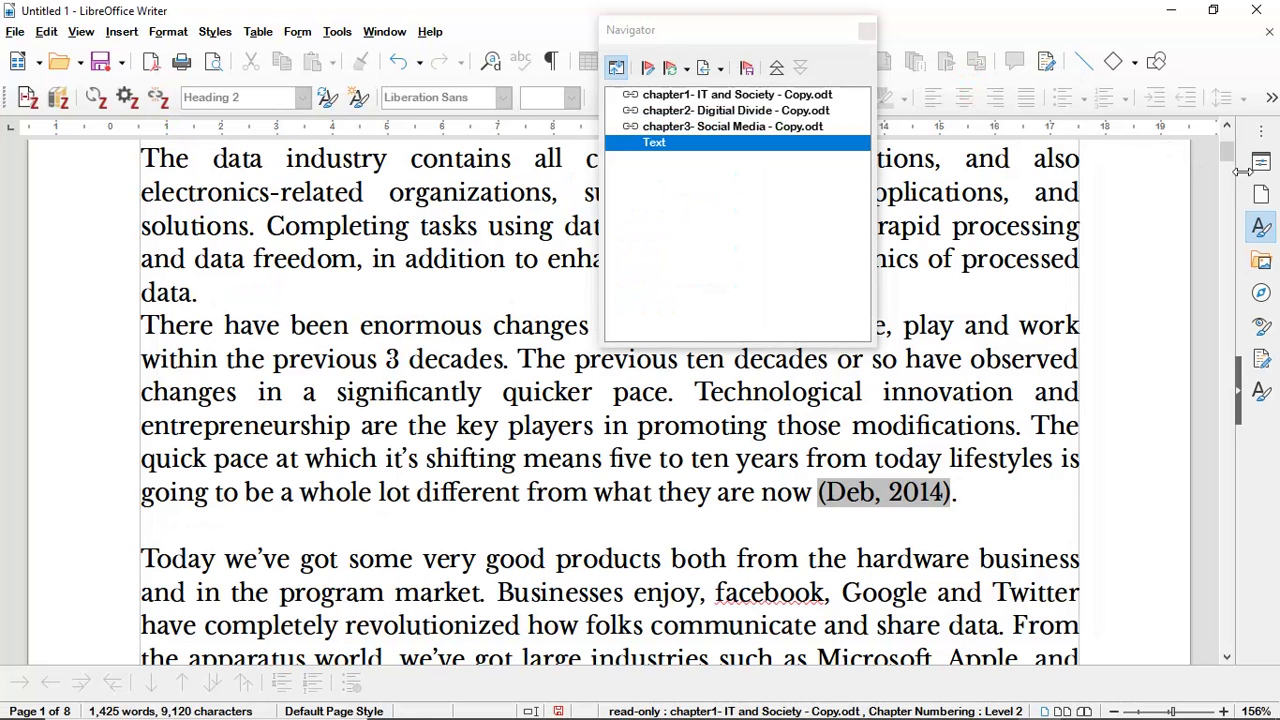
drag(1227, 160, 1231, 598)
Insert a page break after the last figure and type References on the new page.
click(338, 347)
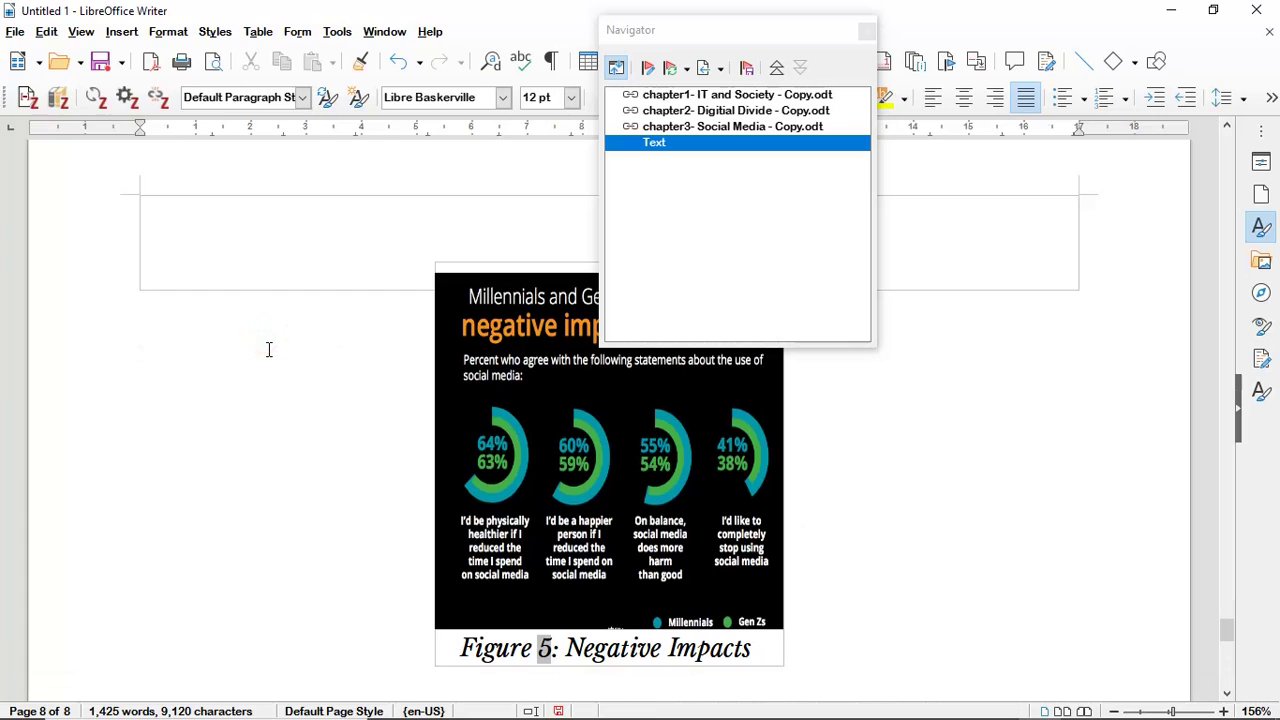
key(Return)
key(Return)
key(Return)
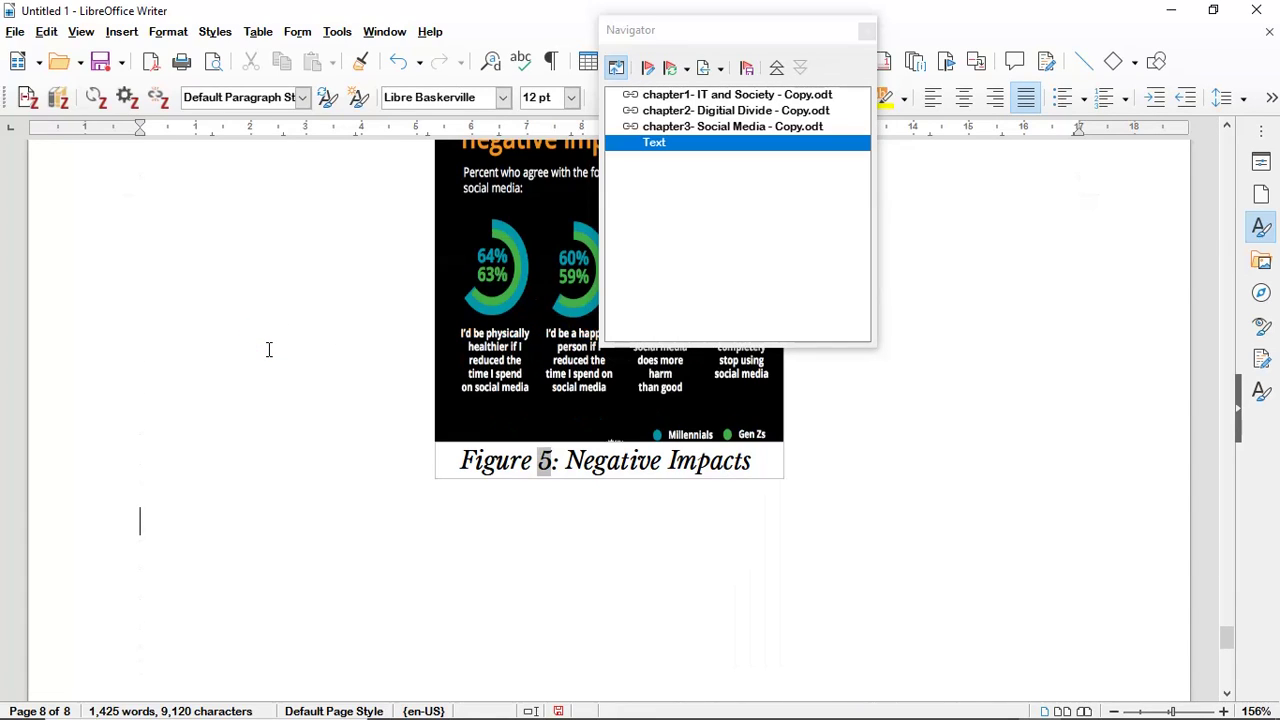
key(ctrl+Return)
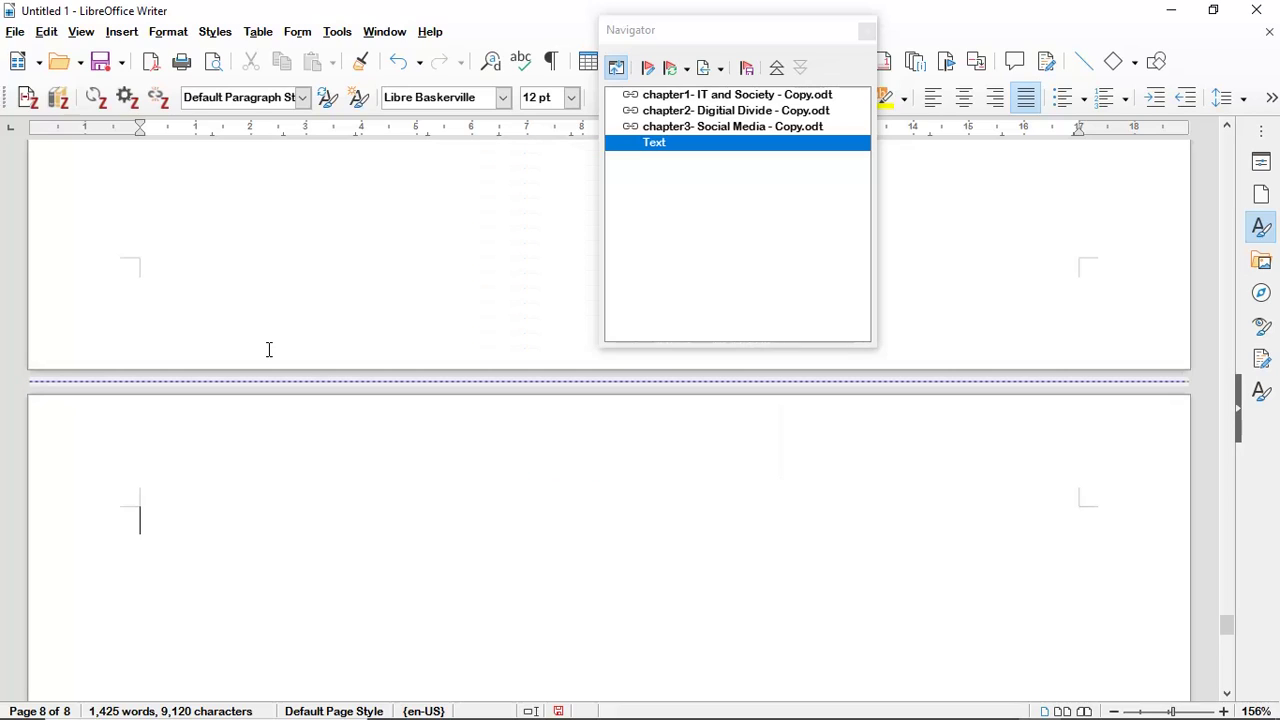
text(References)
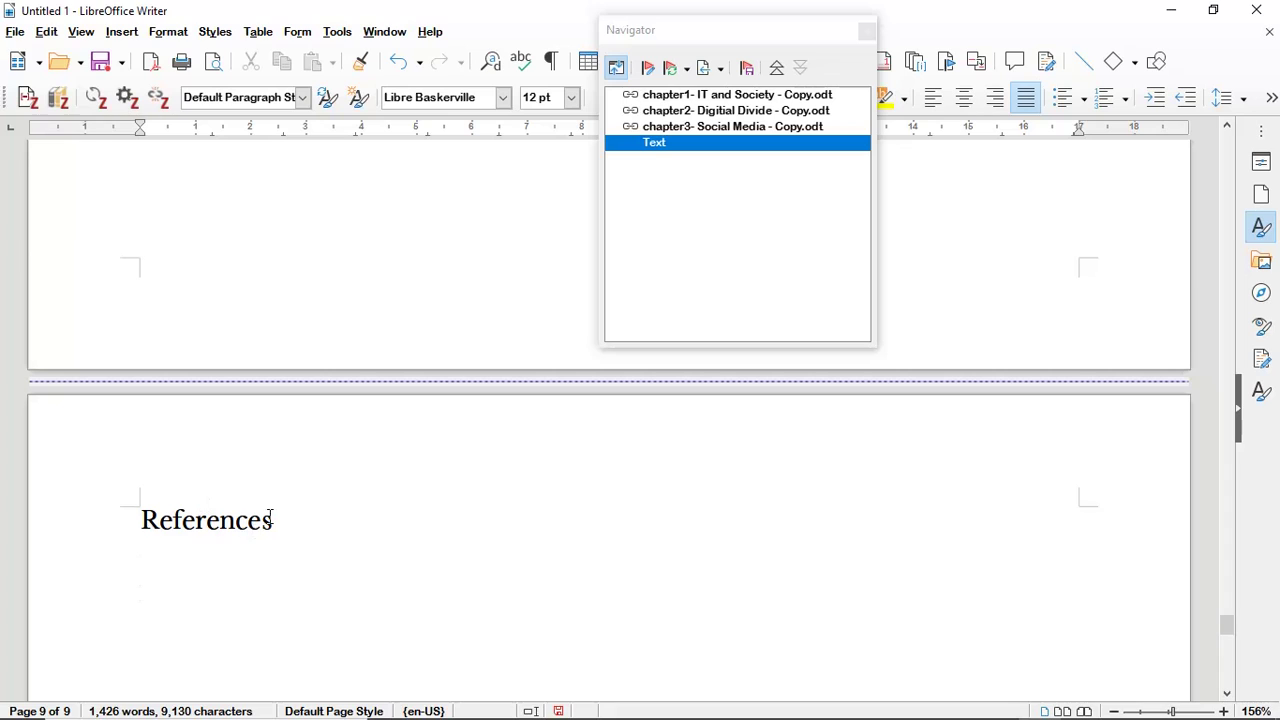
Style References as Heading 1 and remove its Chapter 4. numbering.
drag(268, 519, 139, 505)
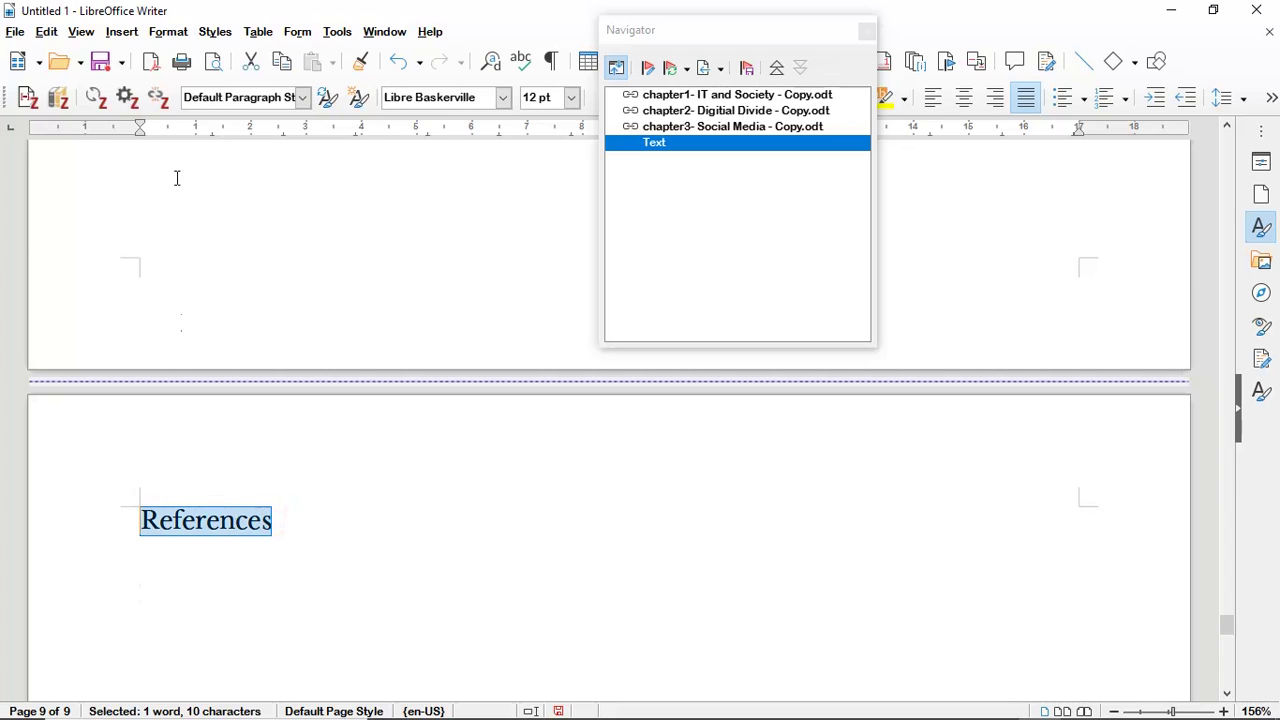
click(215, 33)
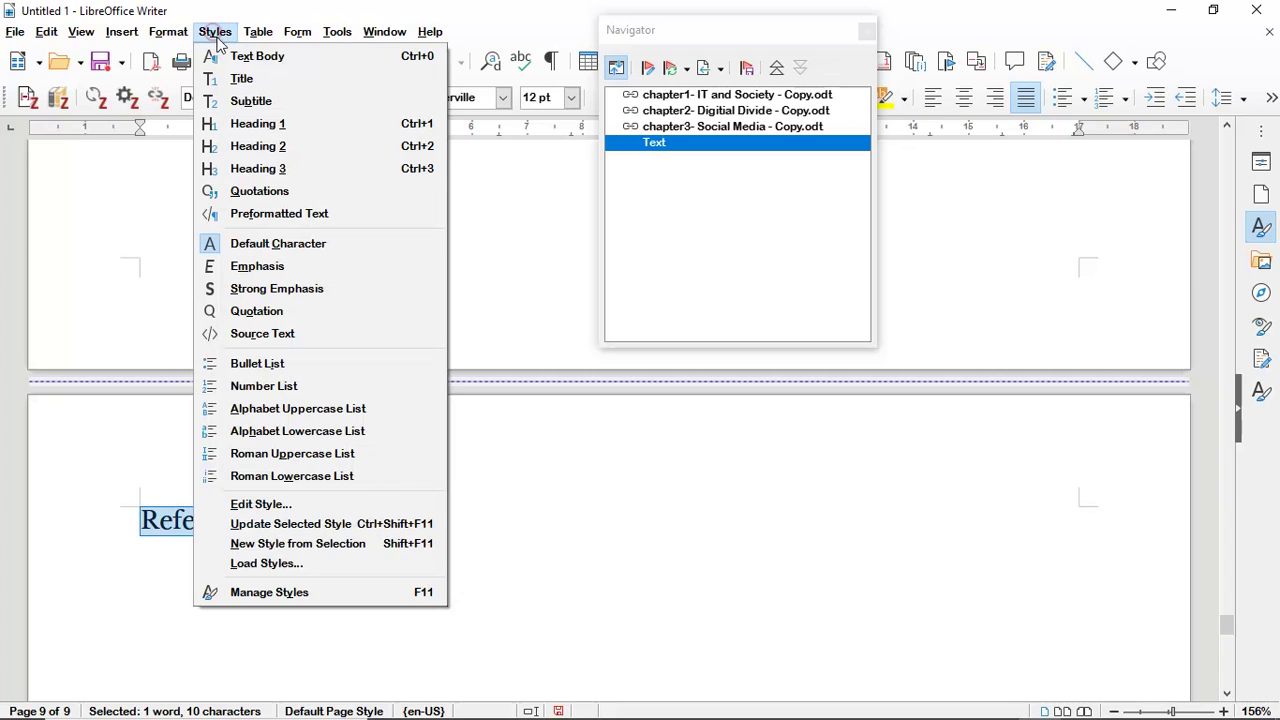
click(262, 124)
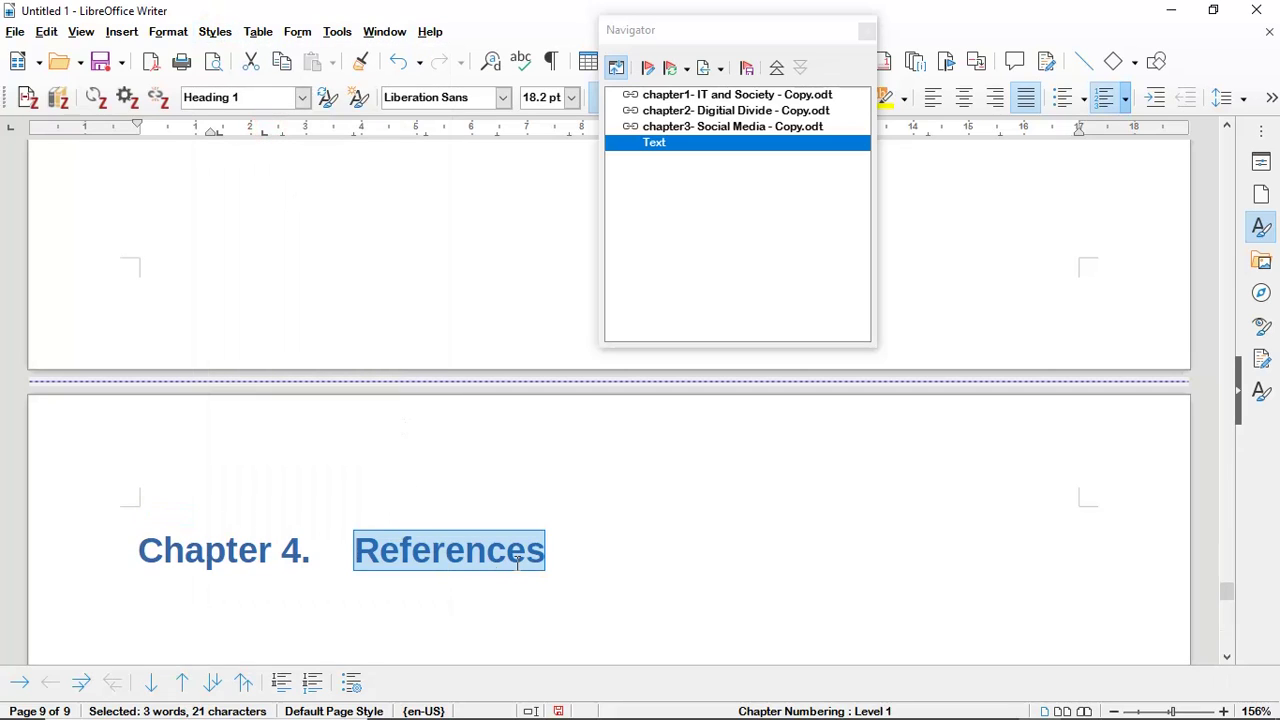
click(341, 543)
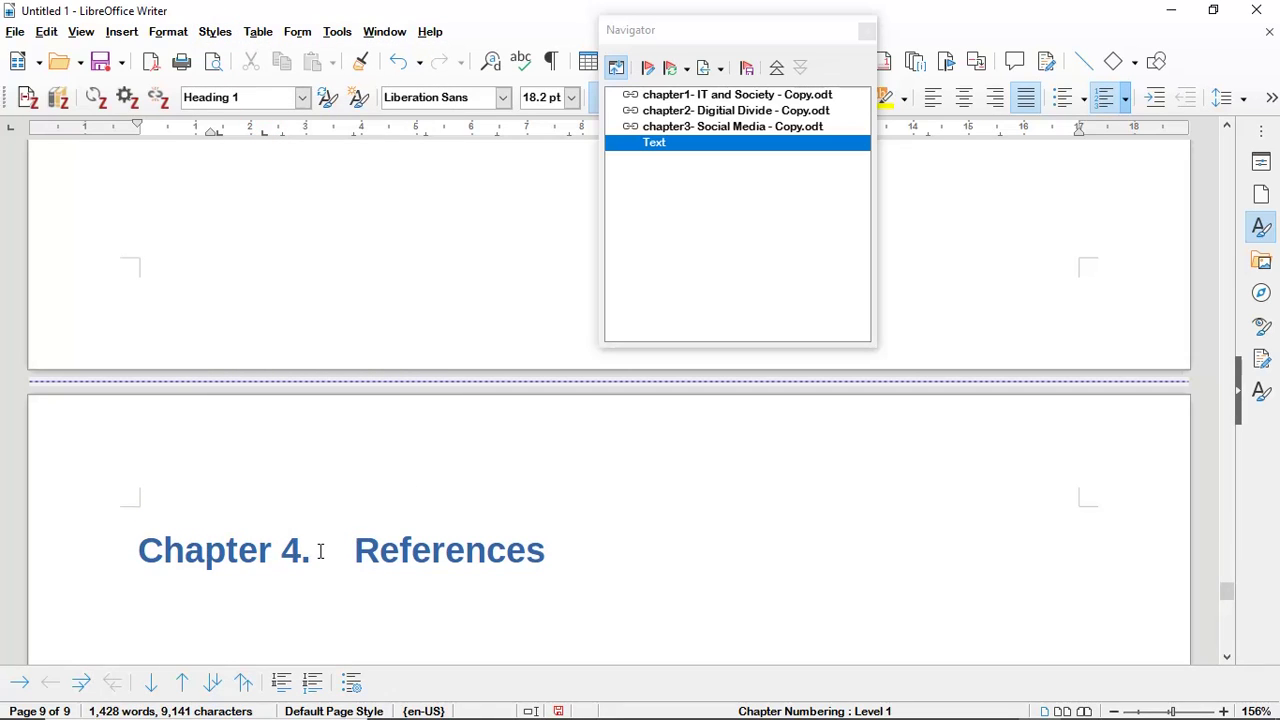
key(BackSpace)
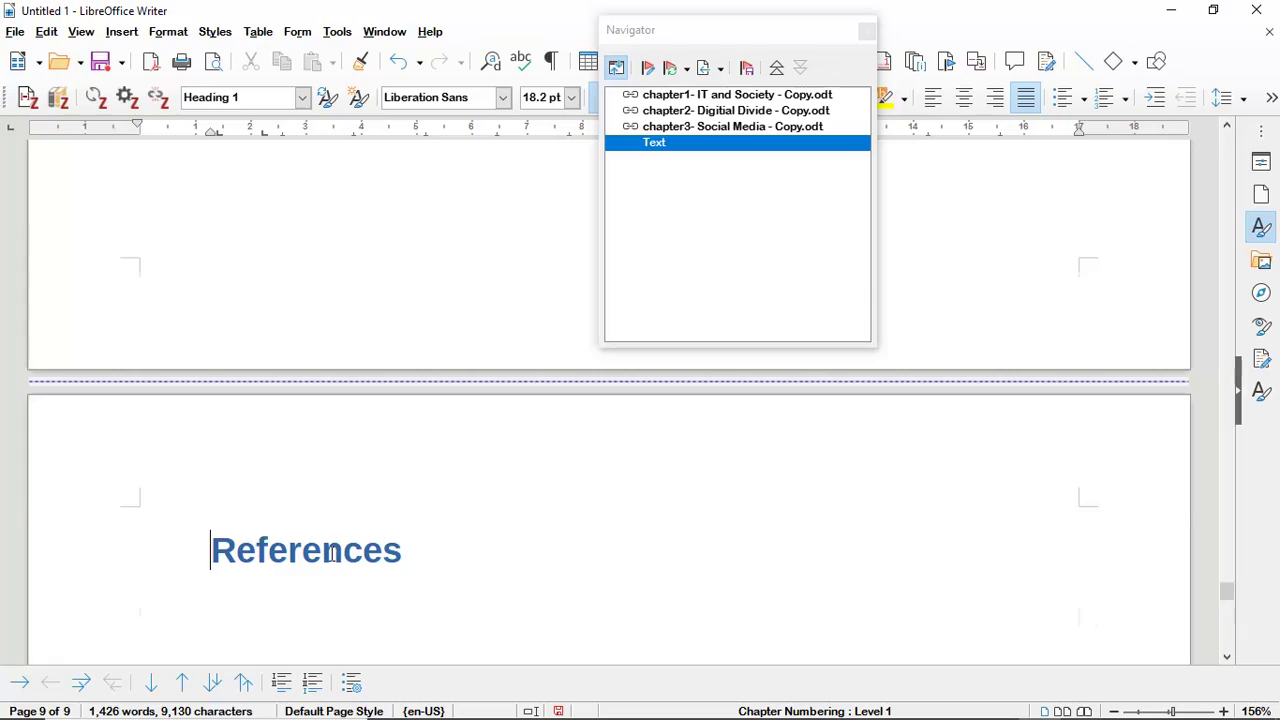
Remove the leftover indent so References aligns with the left margin.
scroll(335, 555, up, 20)
scroll(353, 557, up, 20)
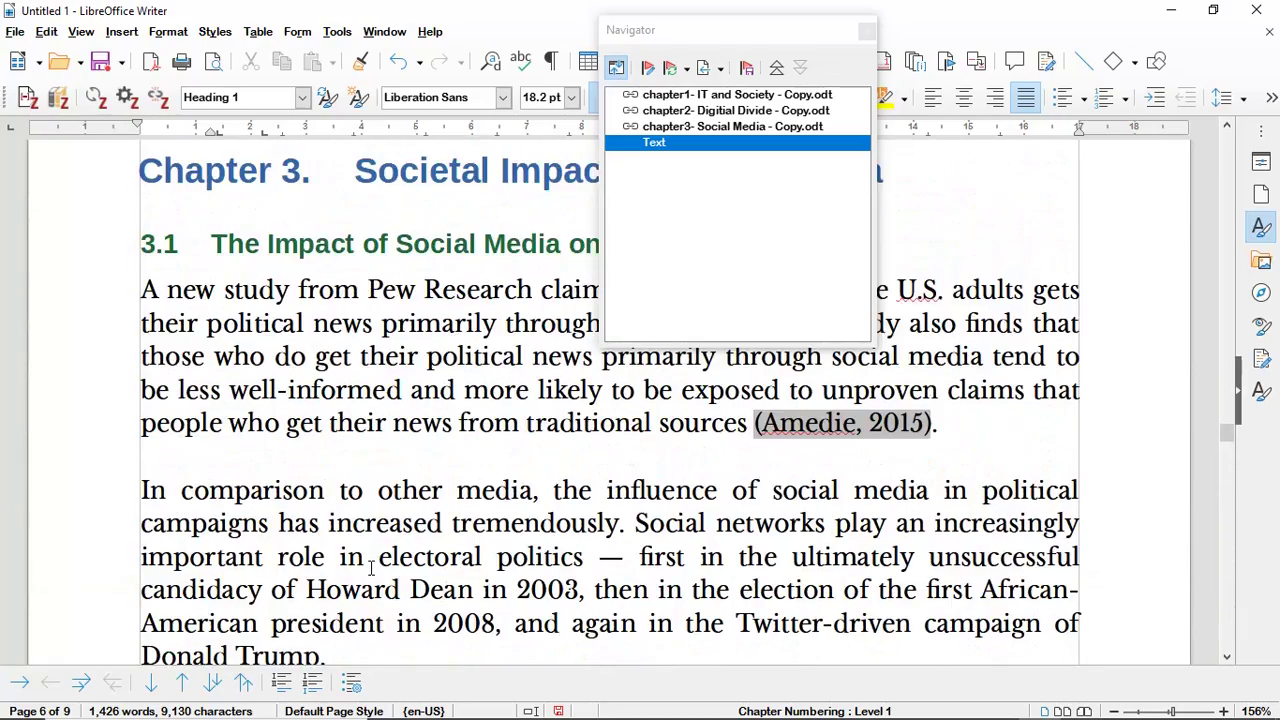
scroll(371, 566, up, 2)
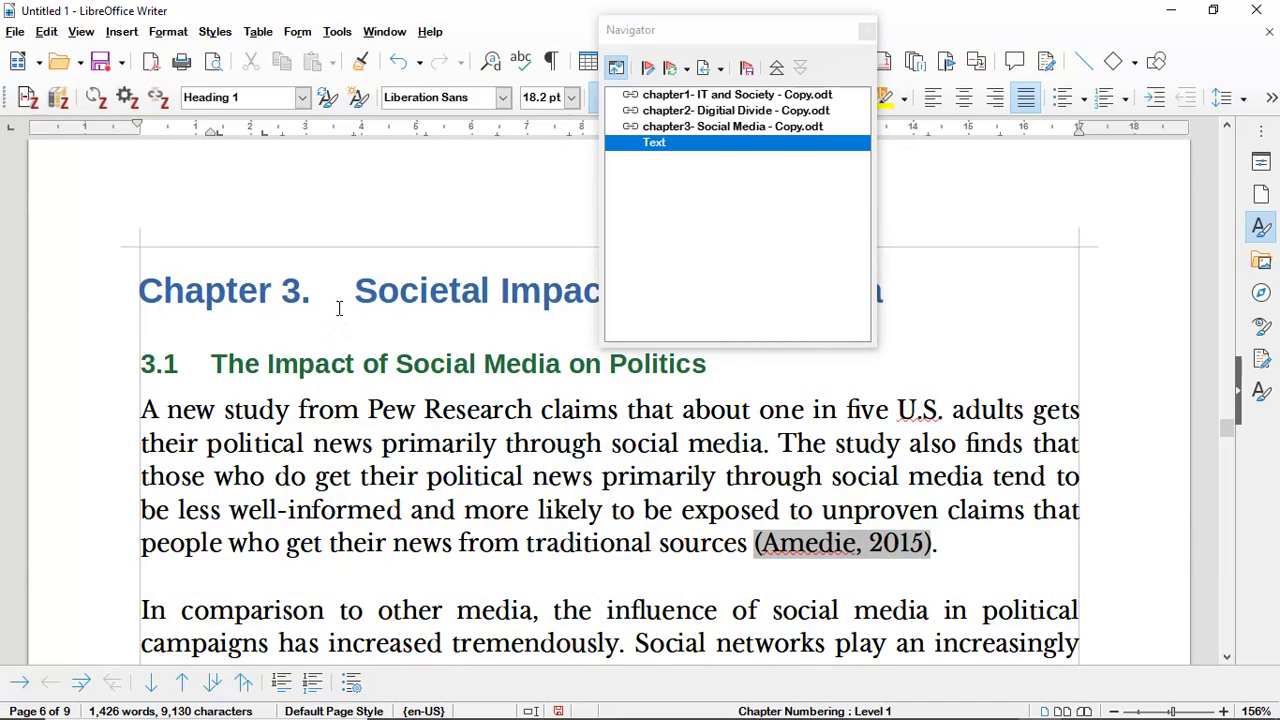
scroll(400, 391, down, 20)
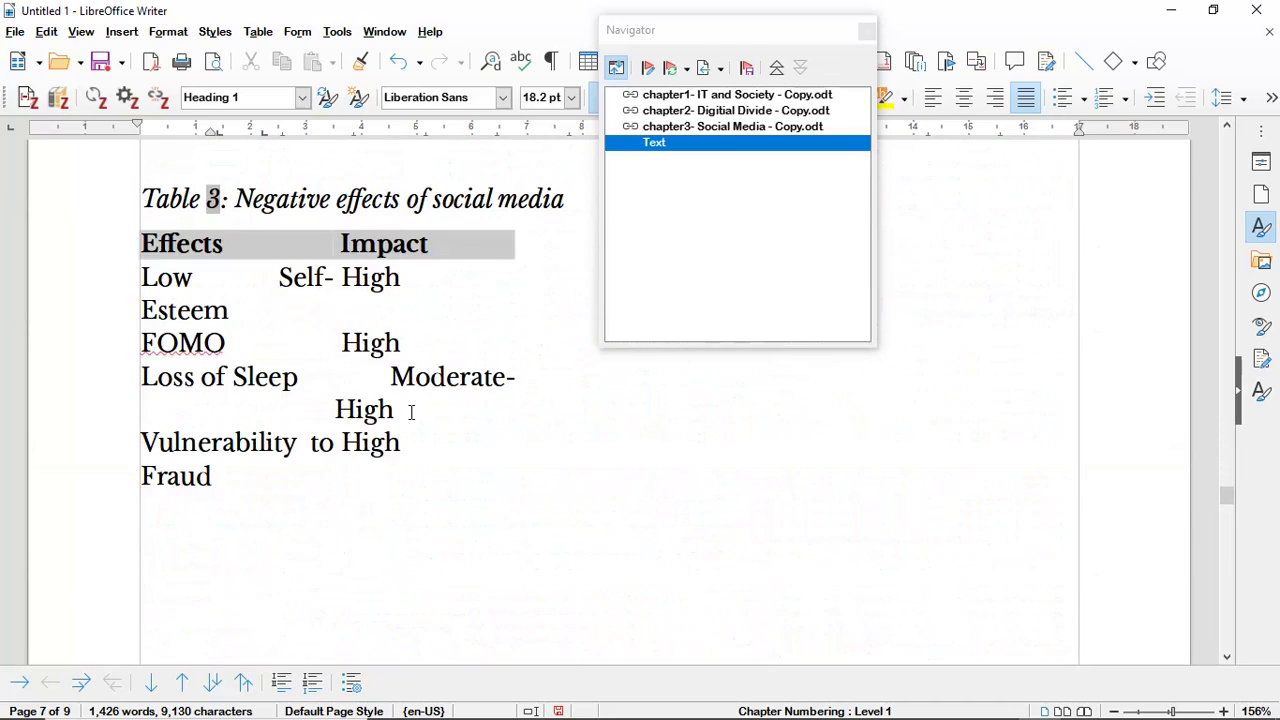
scroll(410, 412, down, 20)
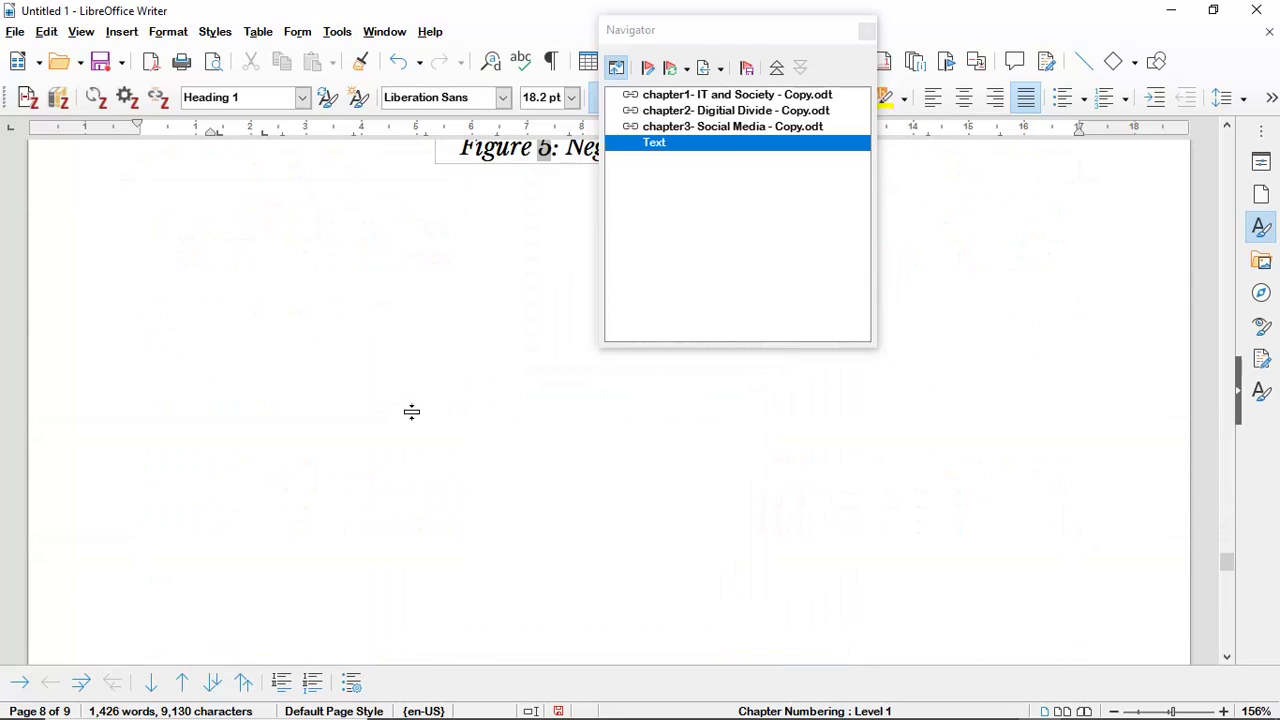
scroll(413, 412, down, 2)
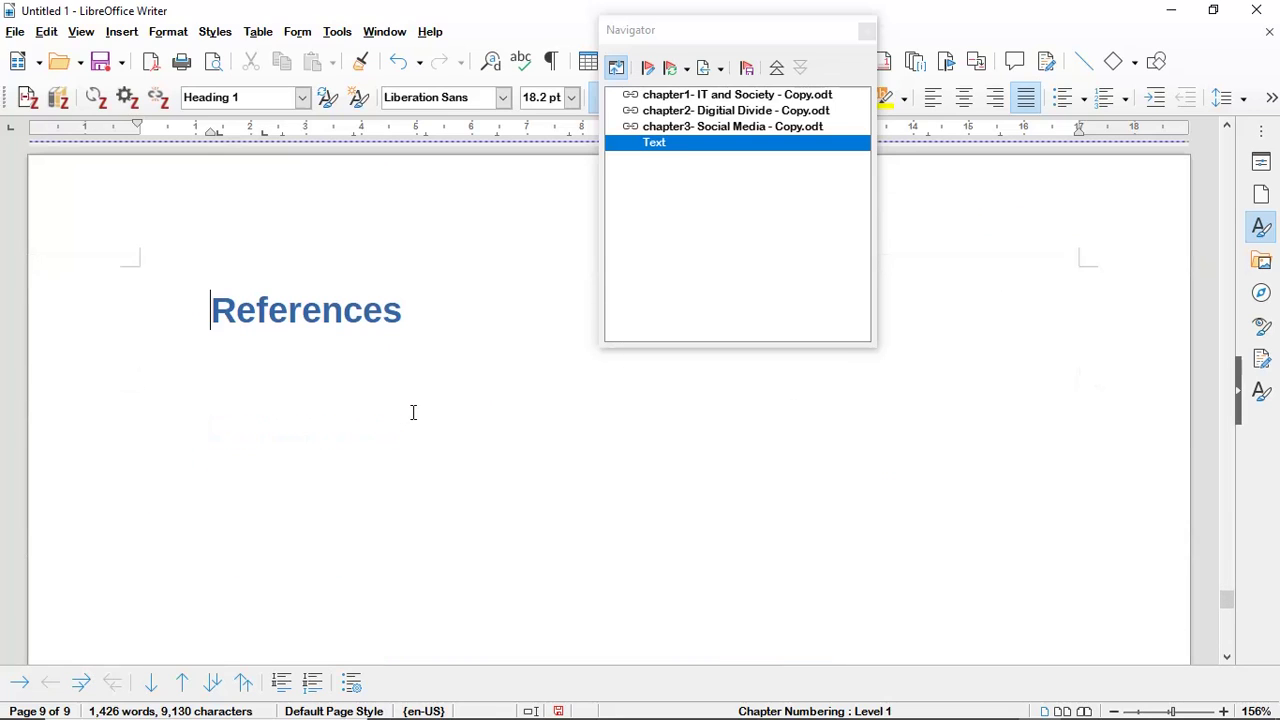
click(259, 374)
click(206, 312)
key(BackSpace)
Open Zotero's Document Preferences with the cursor in the paragraph below References.
click(166, 394)
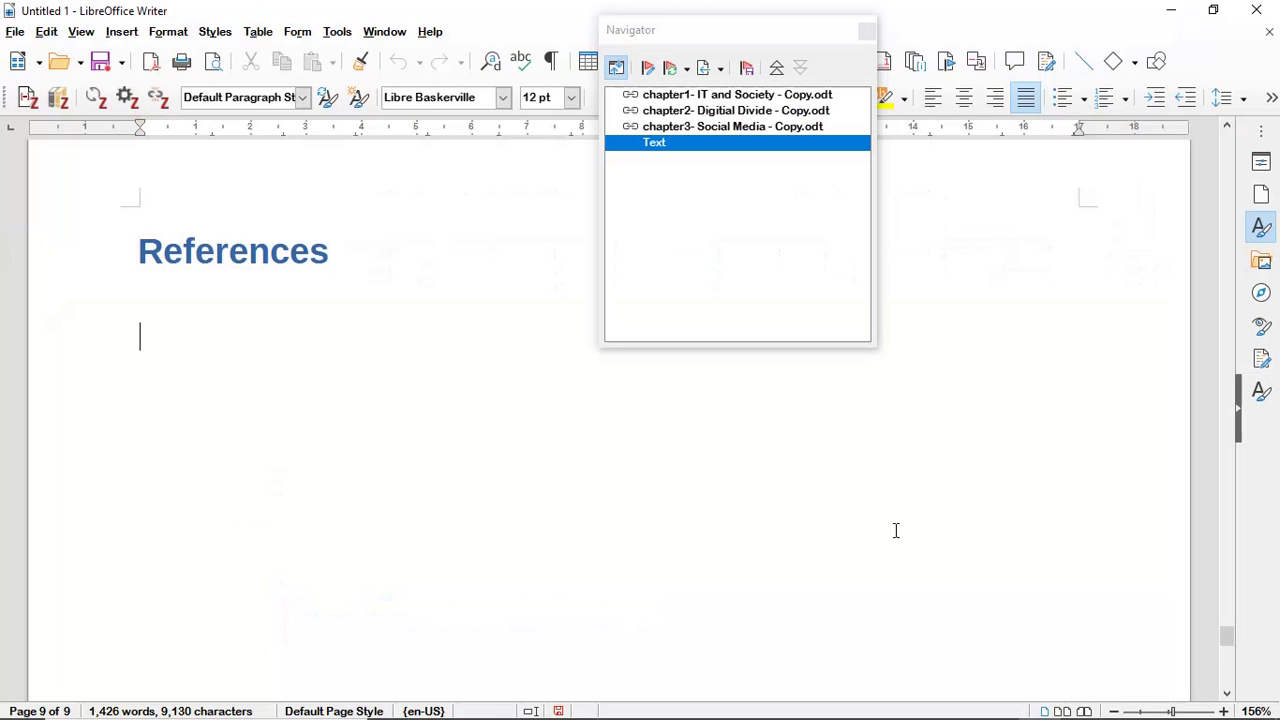
mouse_move(910, 703)
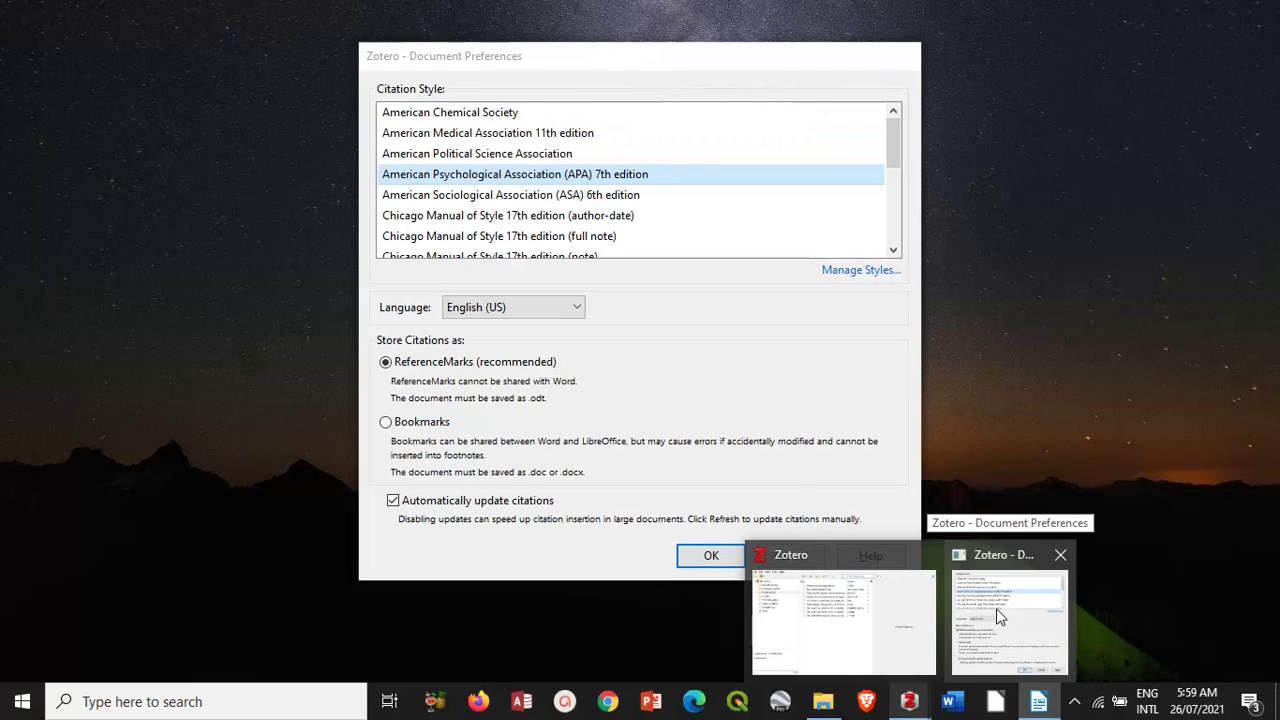
click(997, 610)
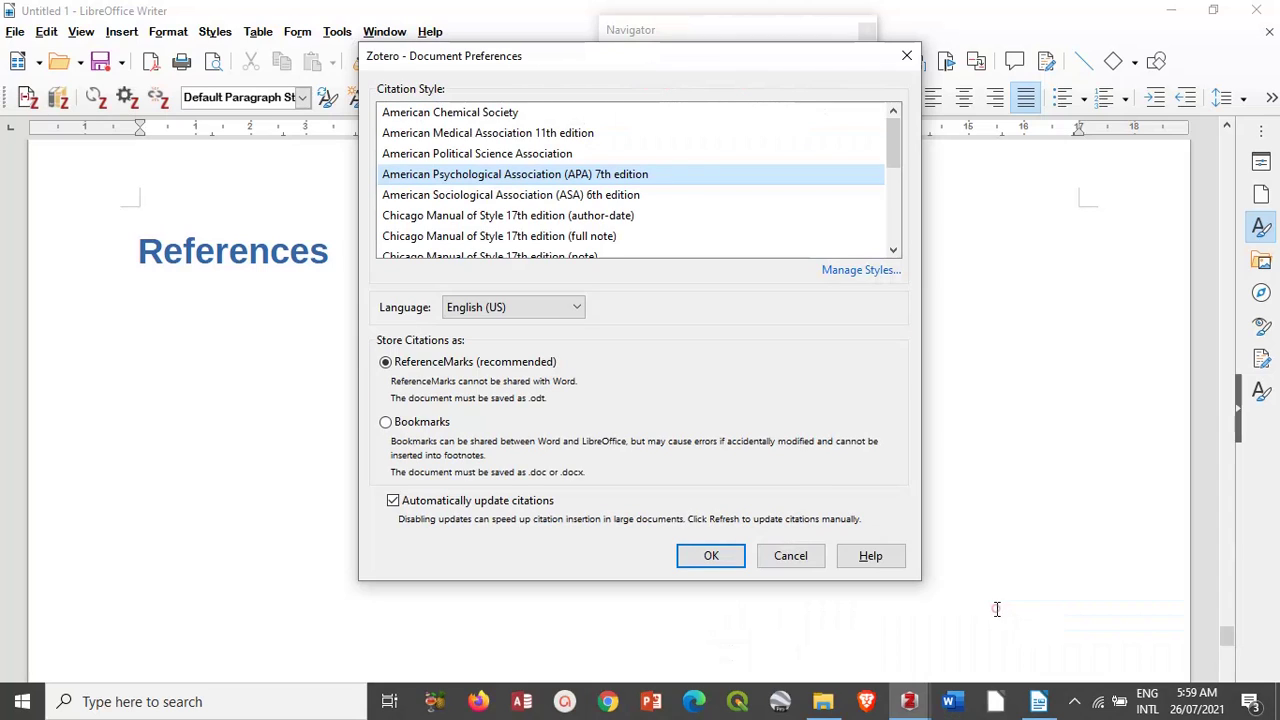
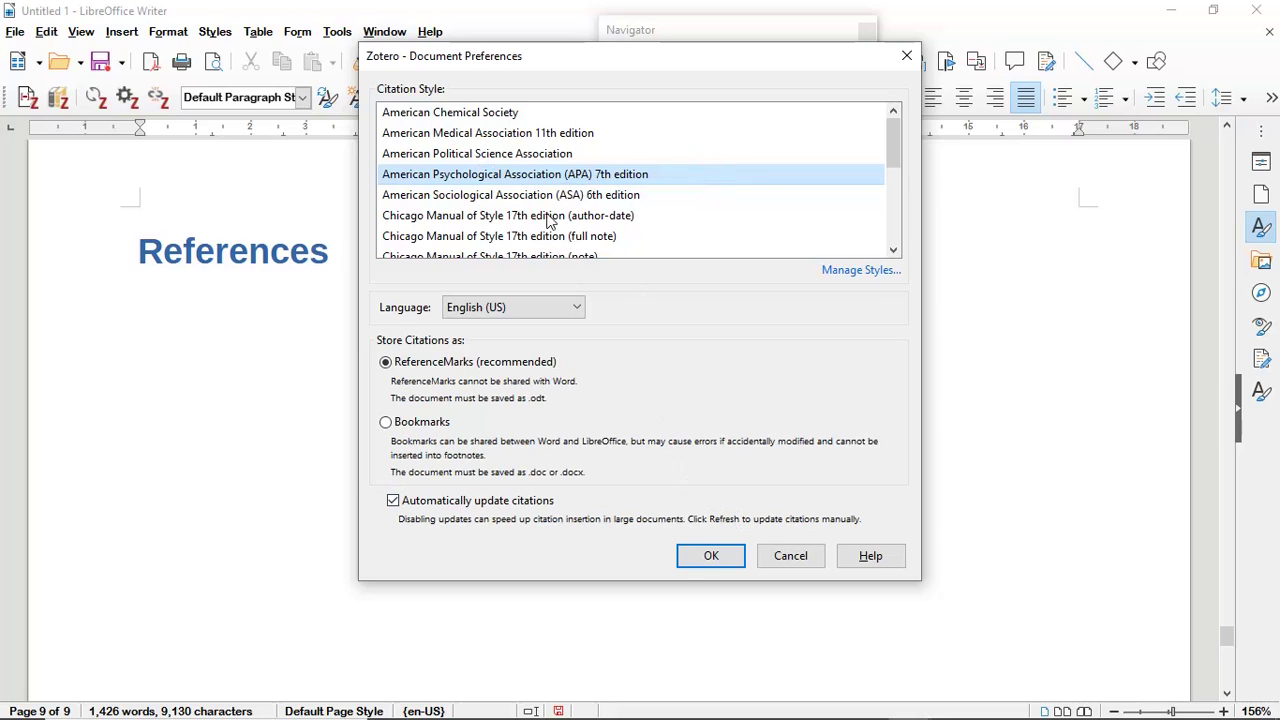
Insert the APA 7th edition bibliography of five entries under the References heading.
click(711, 556)
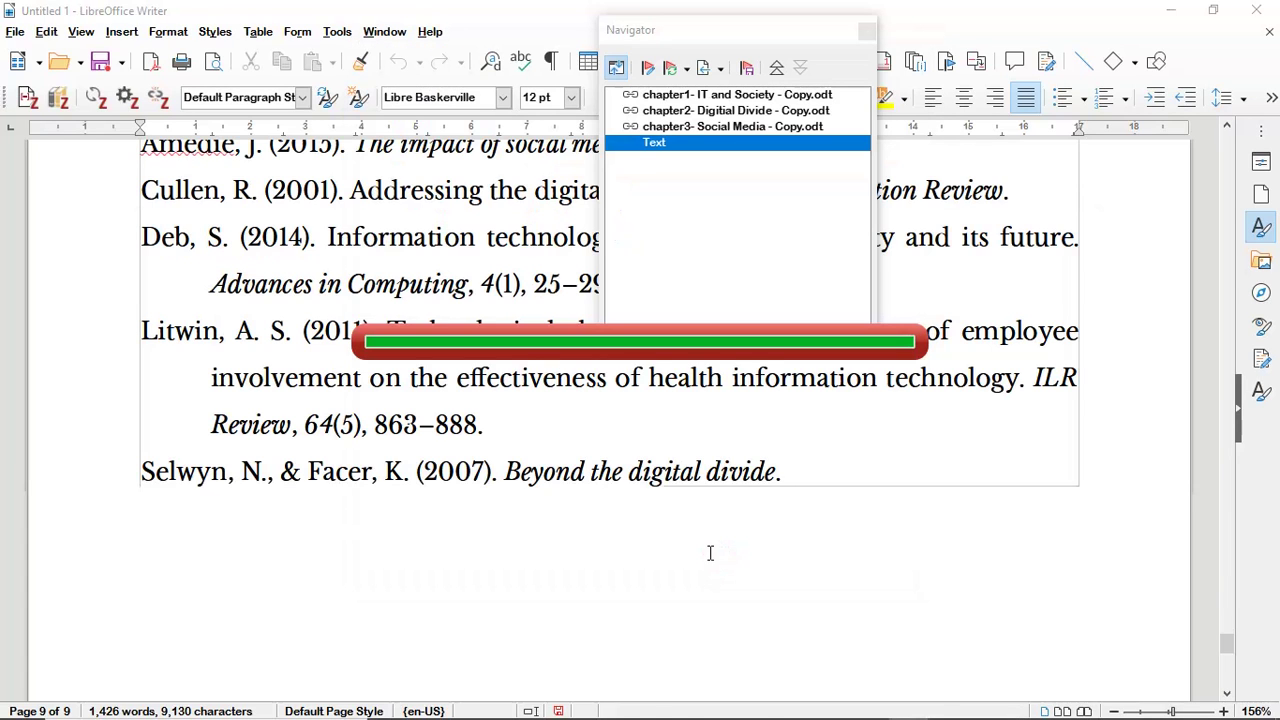
scroll(285, 373, up, 5)
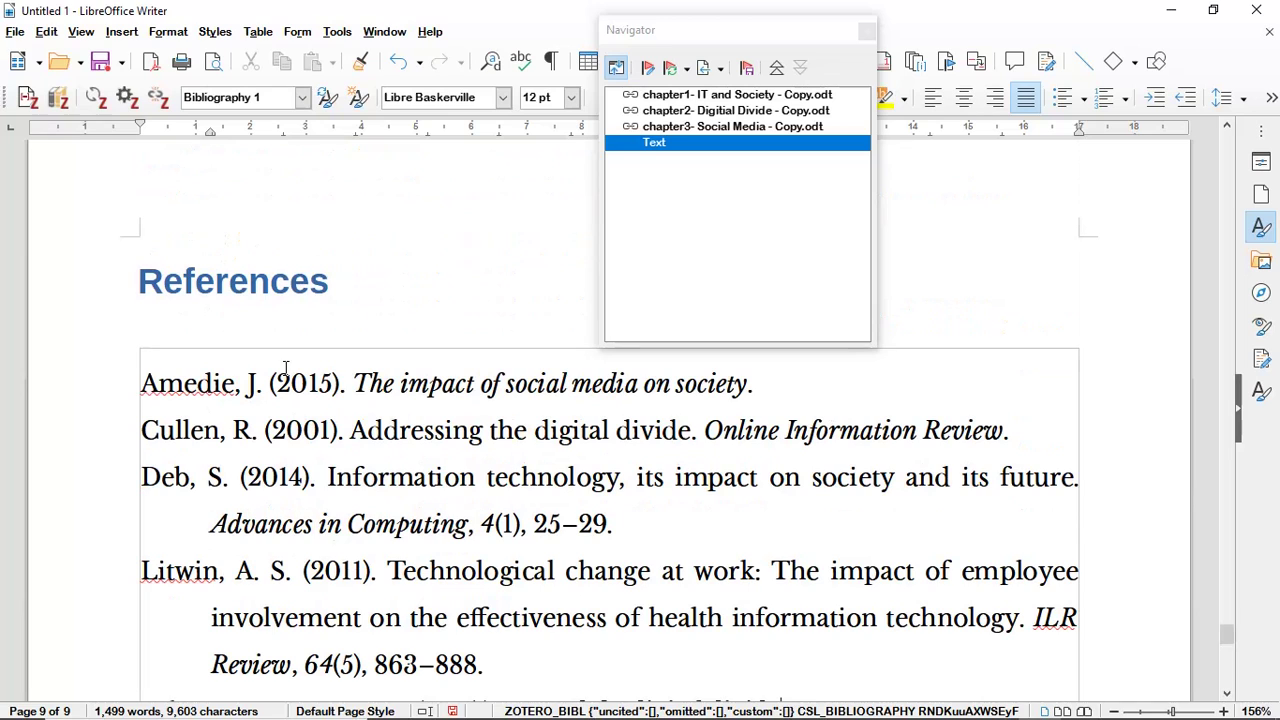
scroll(315, 393, down, 2)
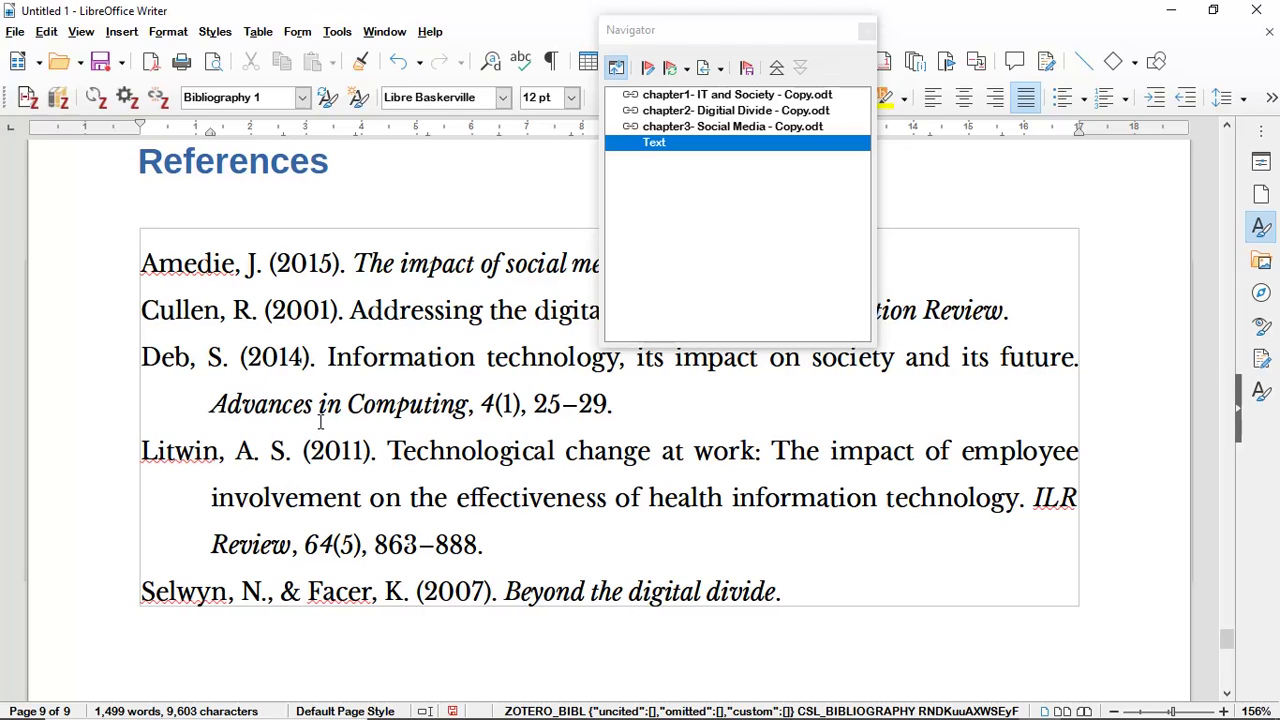
click(720, 129)
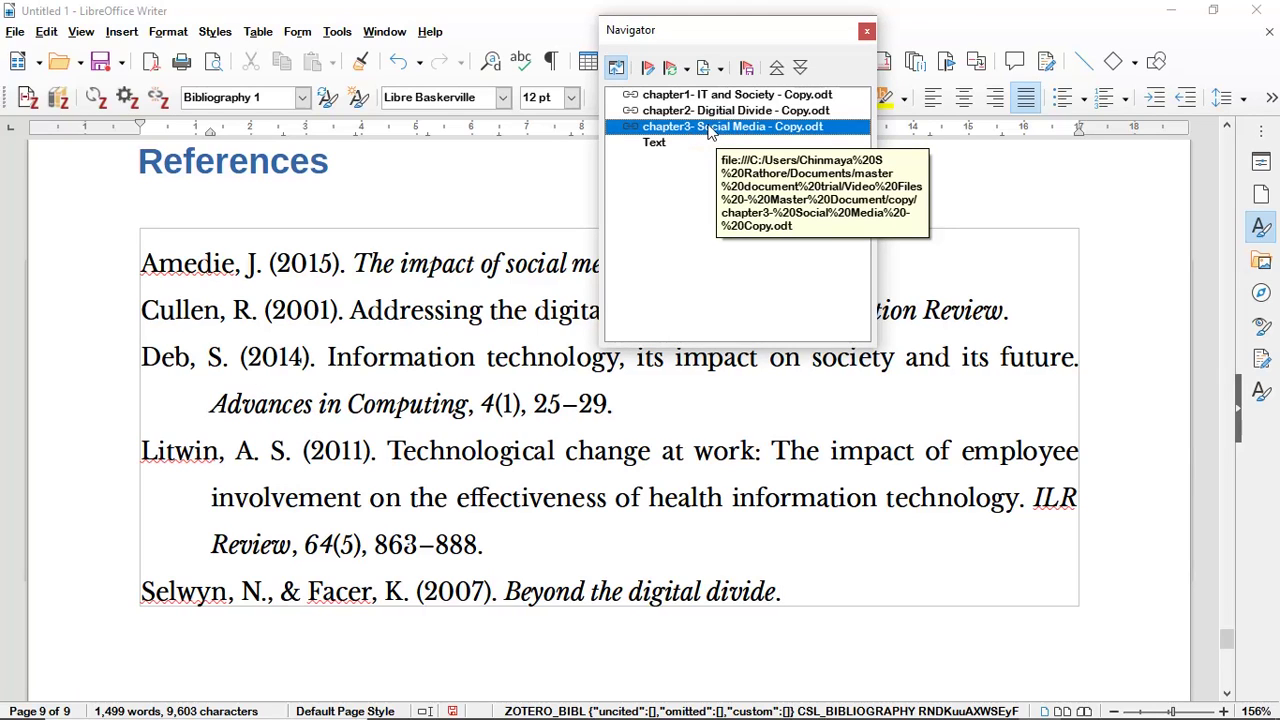
Open chapter3- Social Media - Copy.odt from the Navigator and place the cursor after 'groups'.
double_click(710, 128)
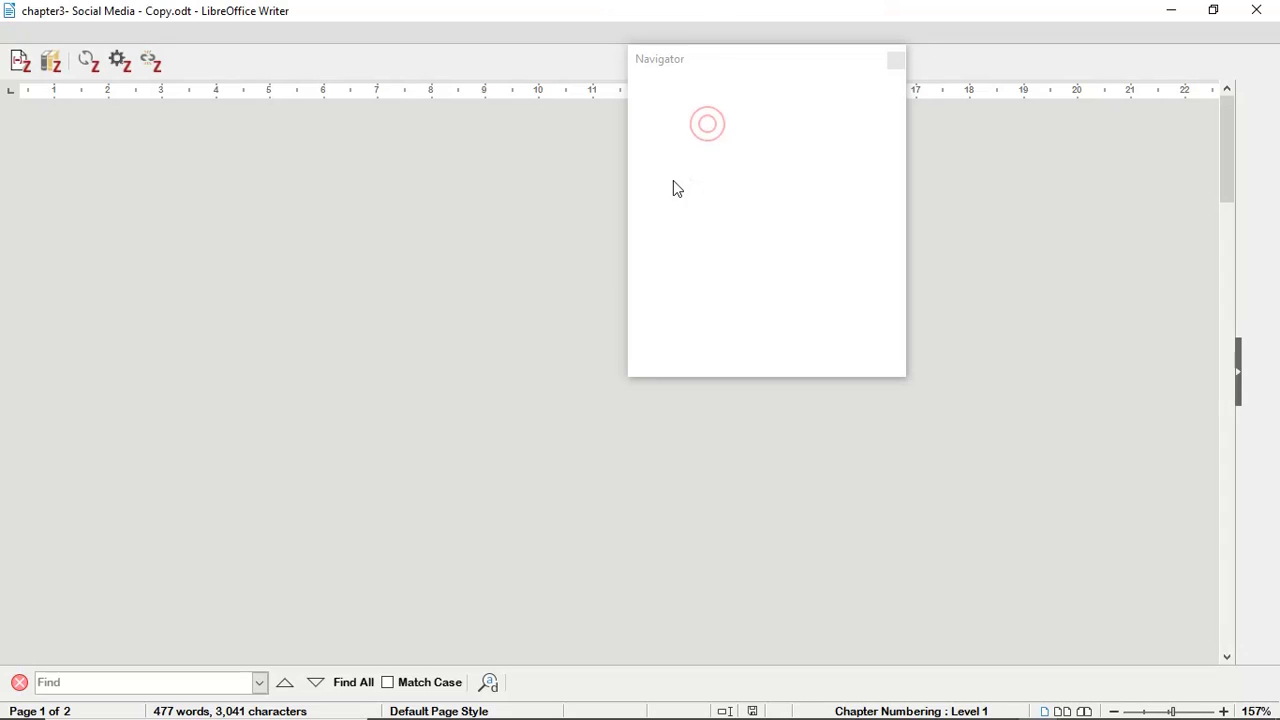
scroll(543, 331, down, 10)
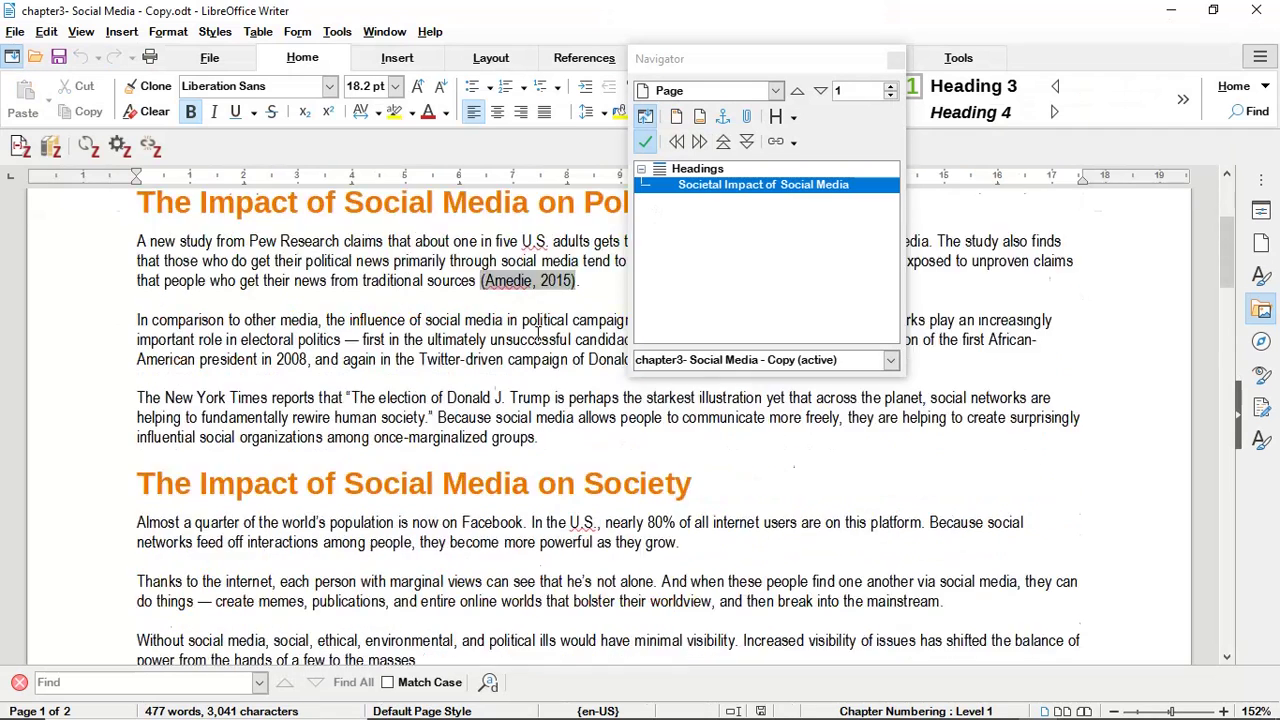
scroll(536, 336, down, 10)
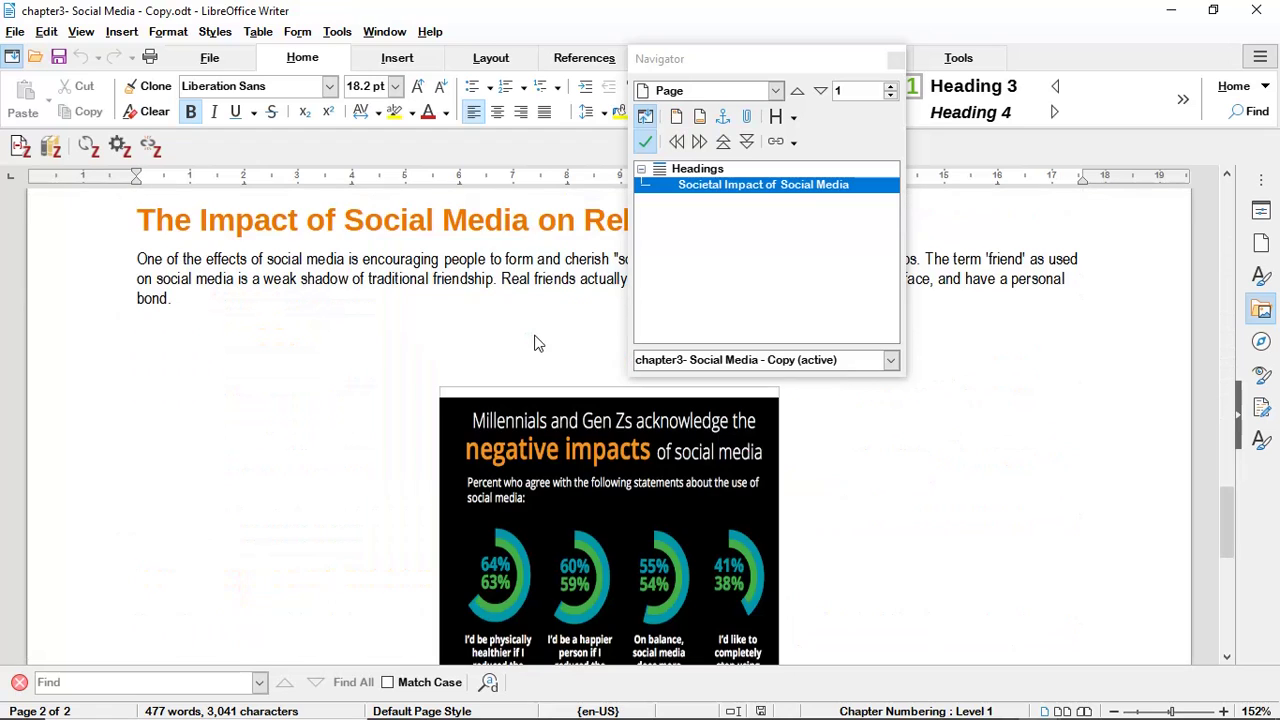
scroll(536, 343, down, 6)
scroll(535, 334, up, 6)
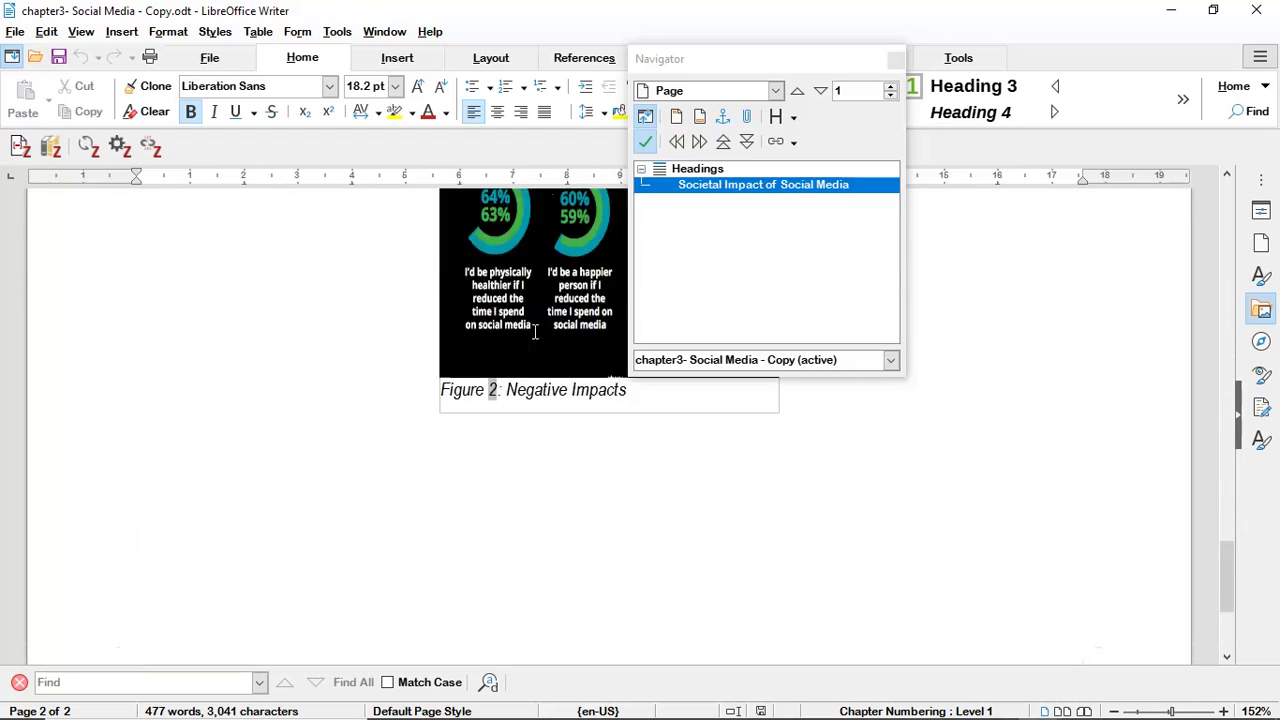
scroll(536, 329, up, 10)
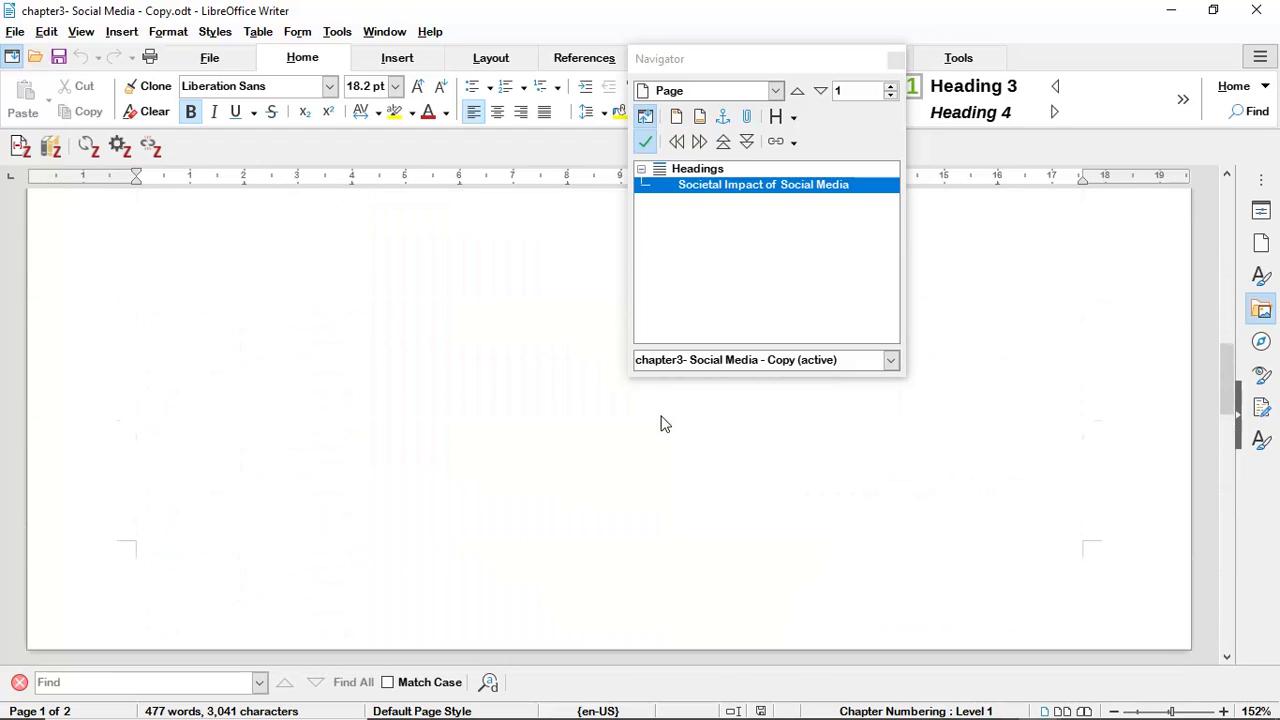
scroll(663, 416, up, 10)
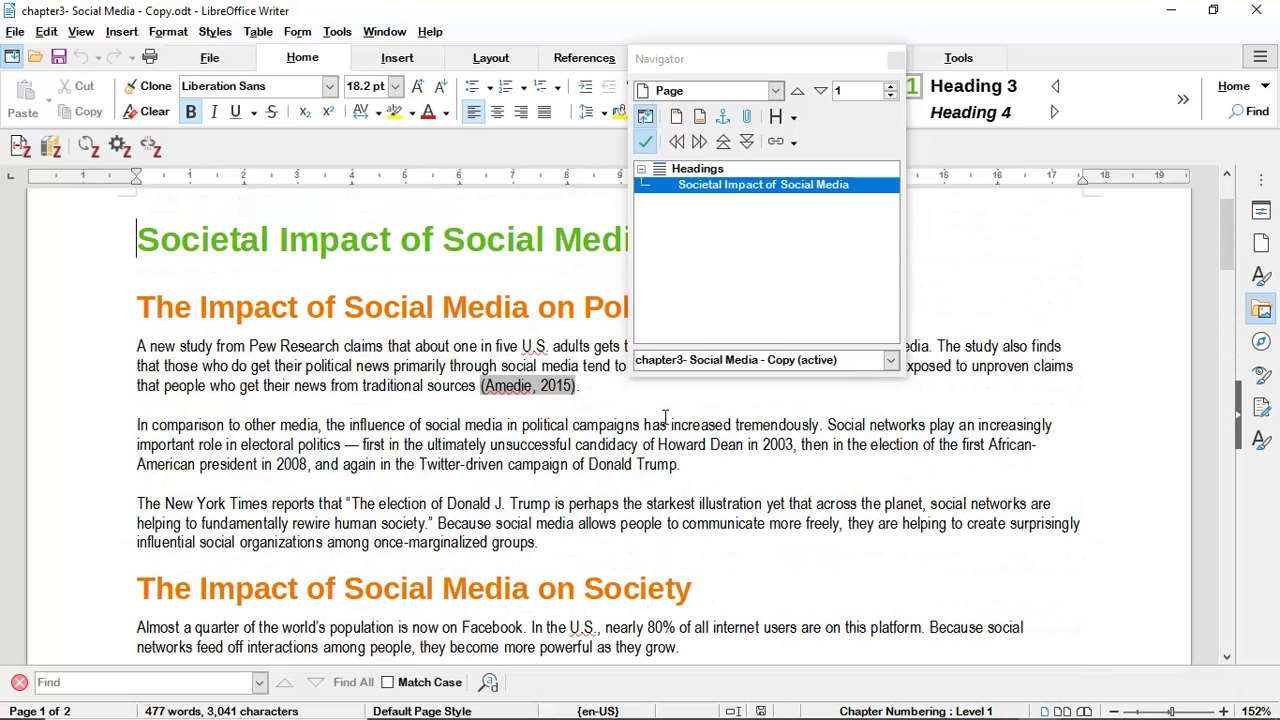
scroll(511, 389, down, 2)
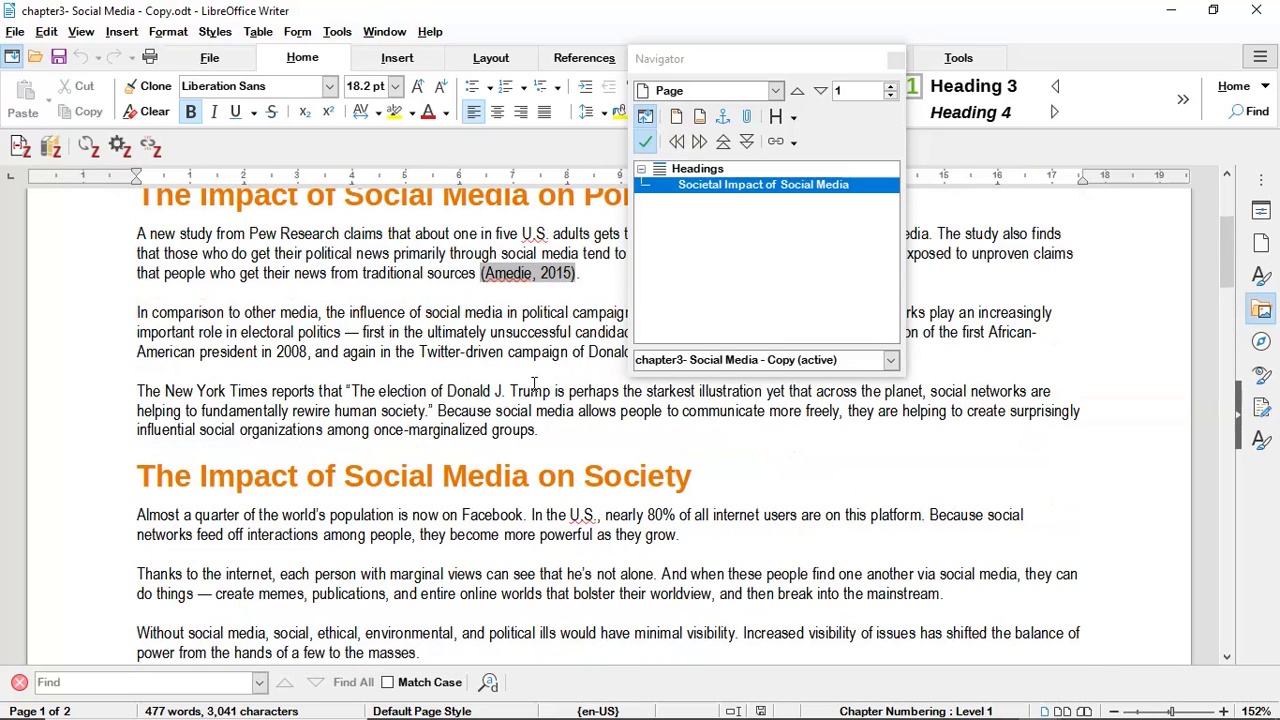
click(554, 438)
Cite 'Impact of social media on small businesses' as (Jones et al., 2015) after 'groups'.
text(.)
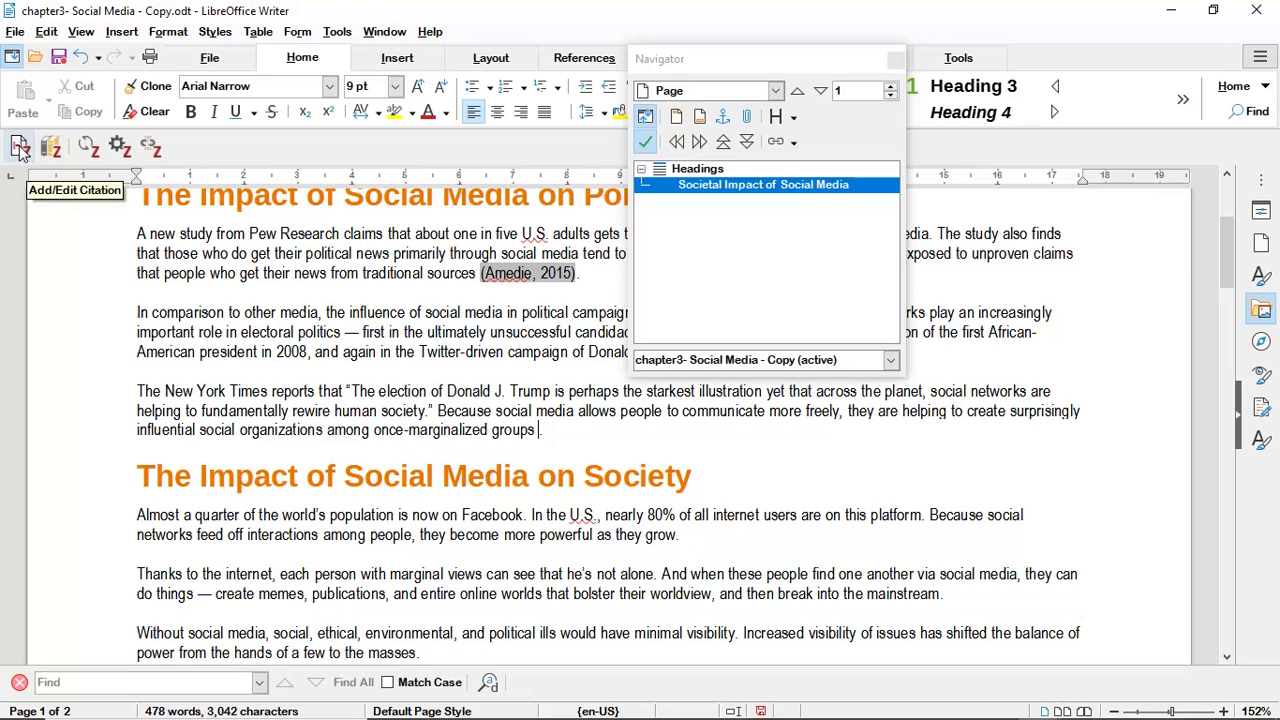
click(20, 147)
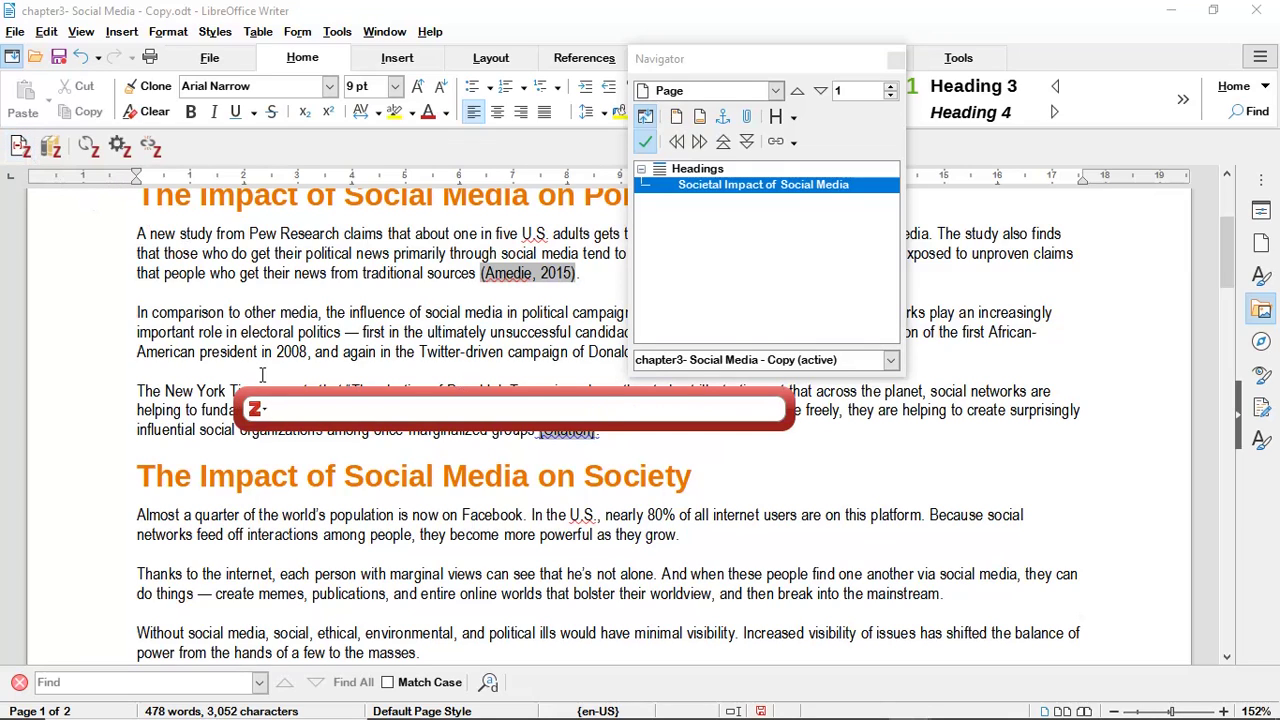
click(257, 410)
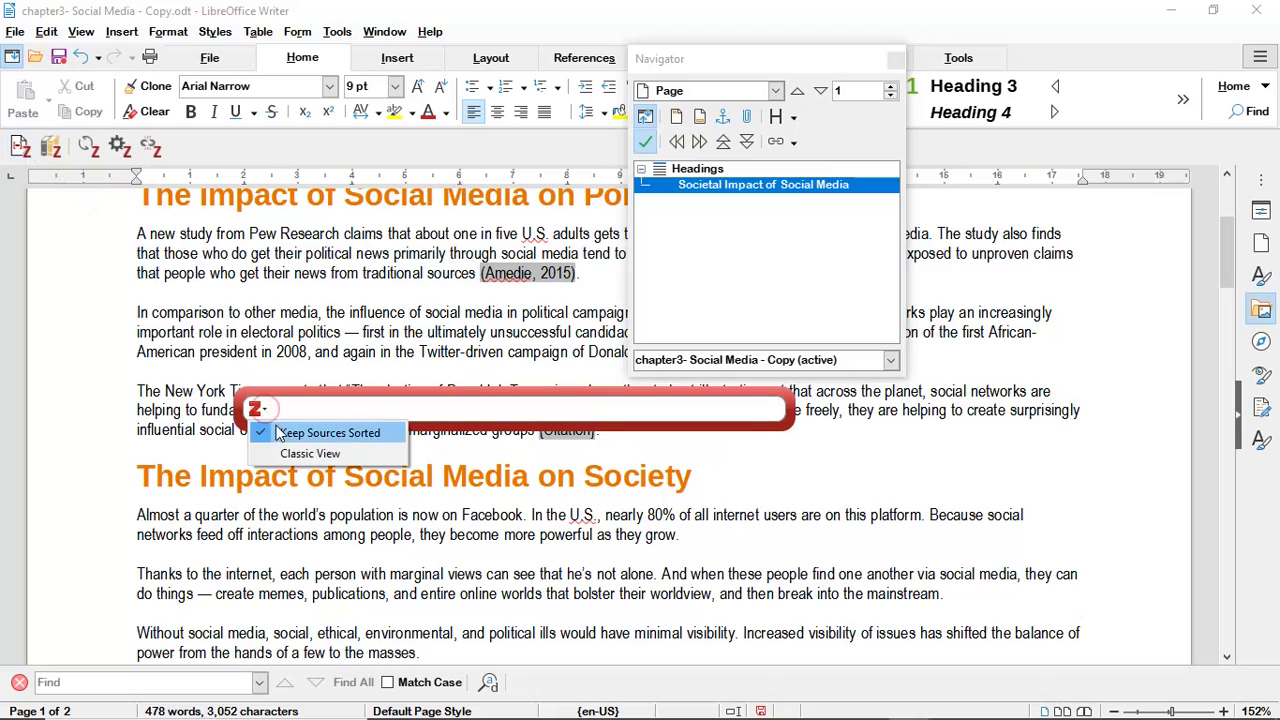
click(290, 455)
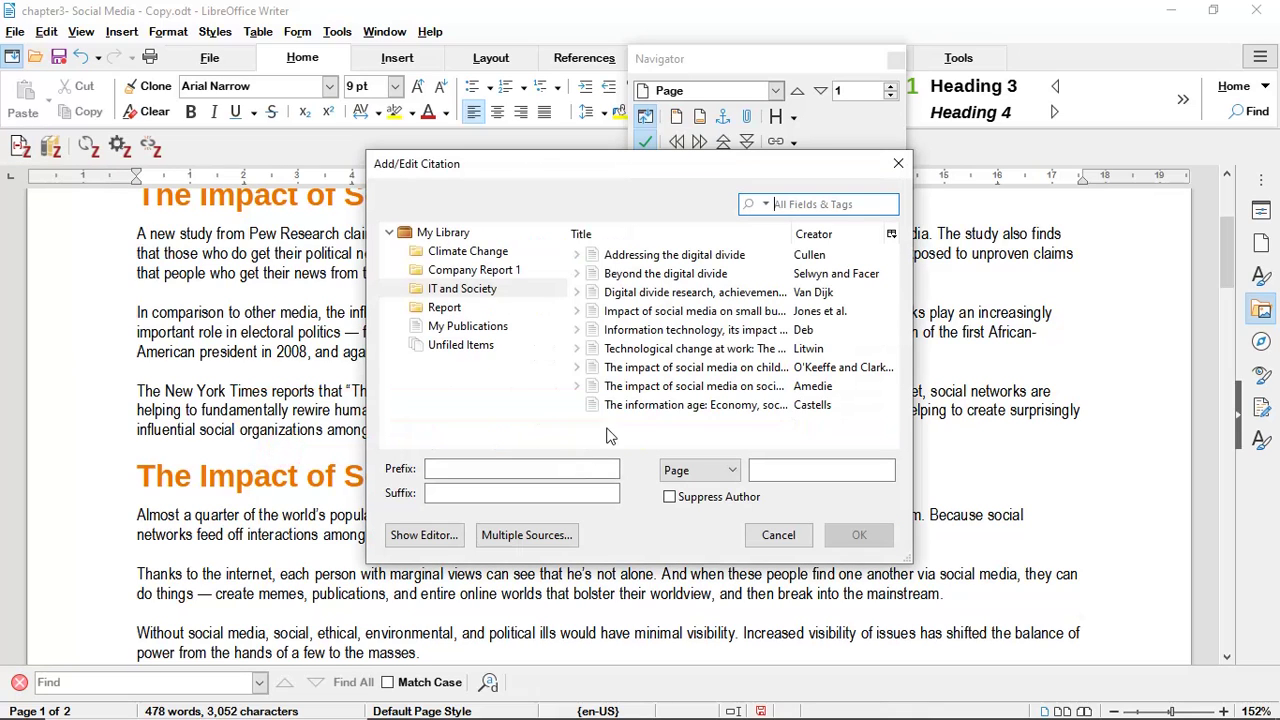
click(705, 314)
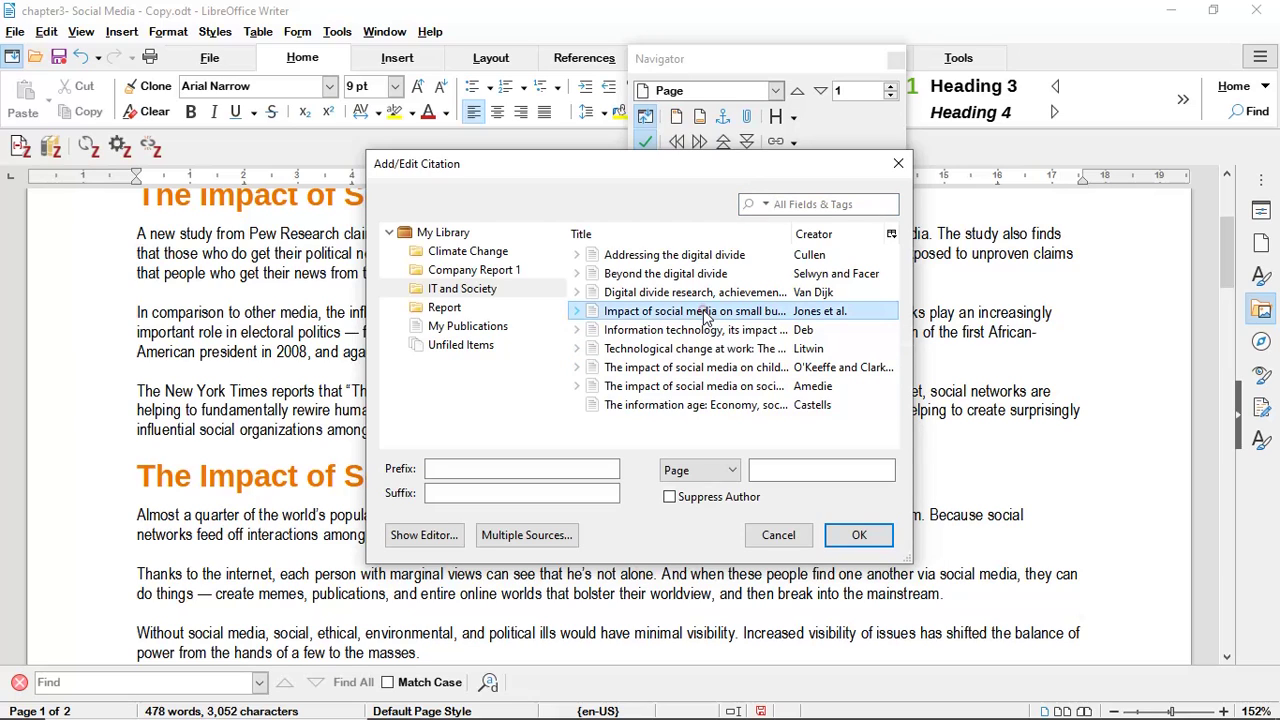
click(858, 538)
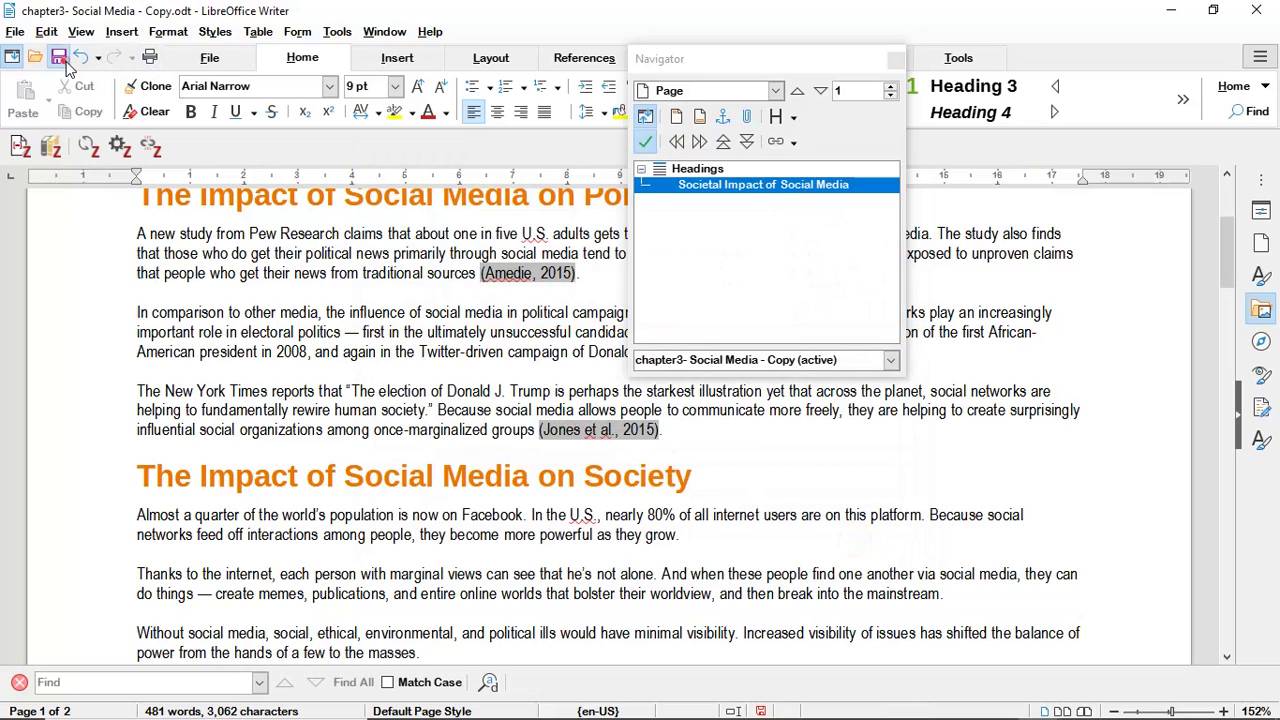
Close the chapter3 file and update all links in the master document, confirming with Yes.
click(1265, 10)
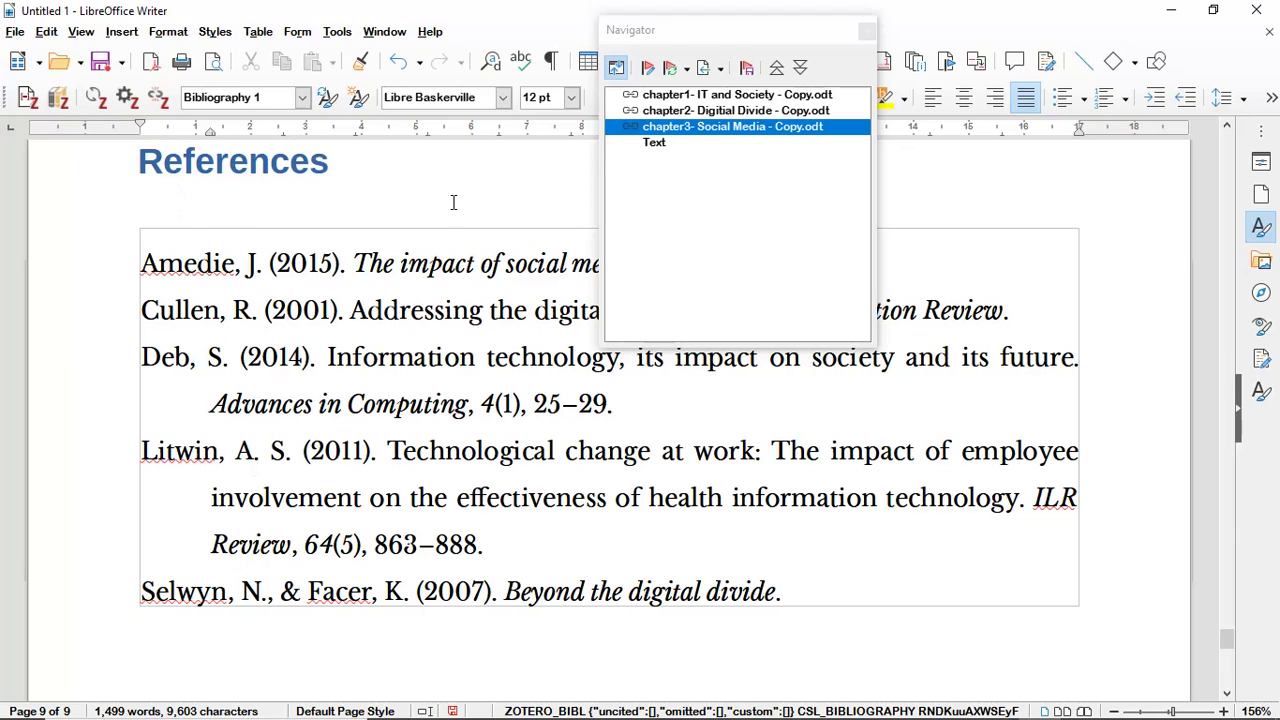
click(688, 70)
click(687, 70)
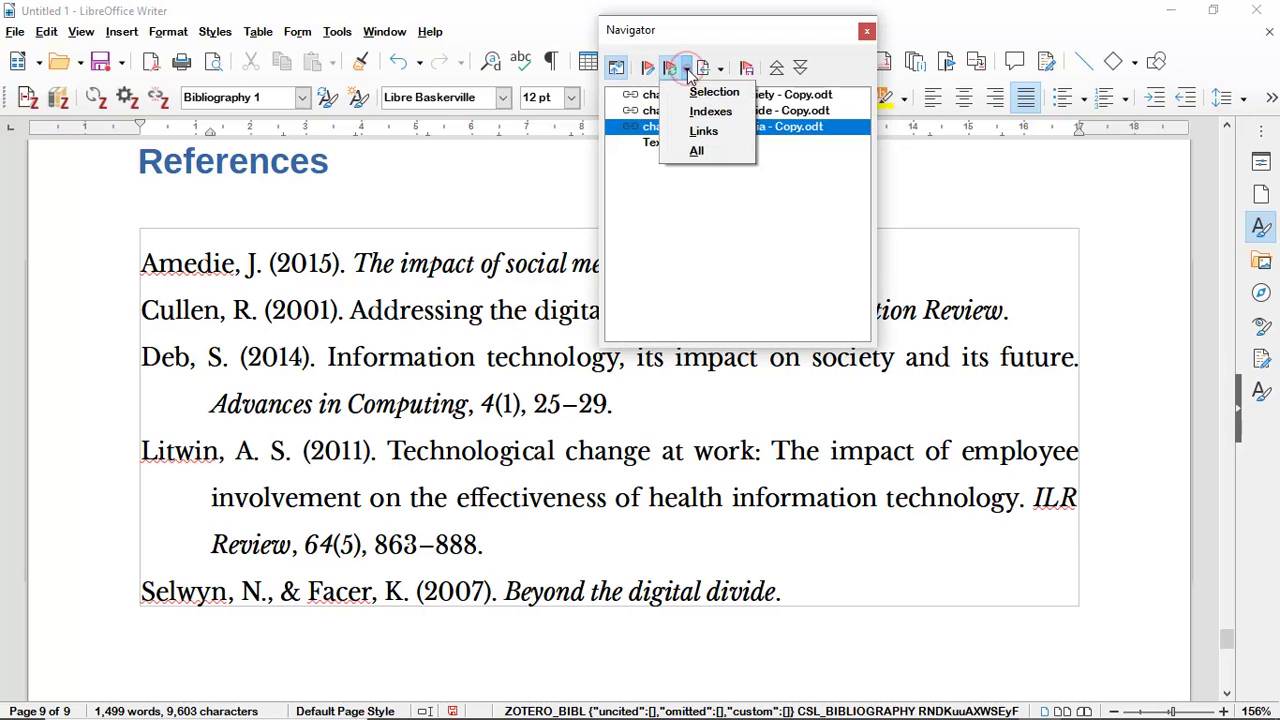
click(700, 152)
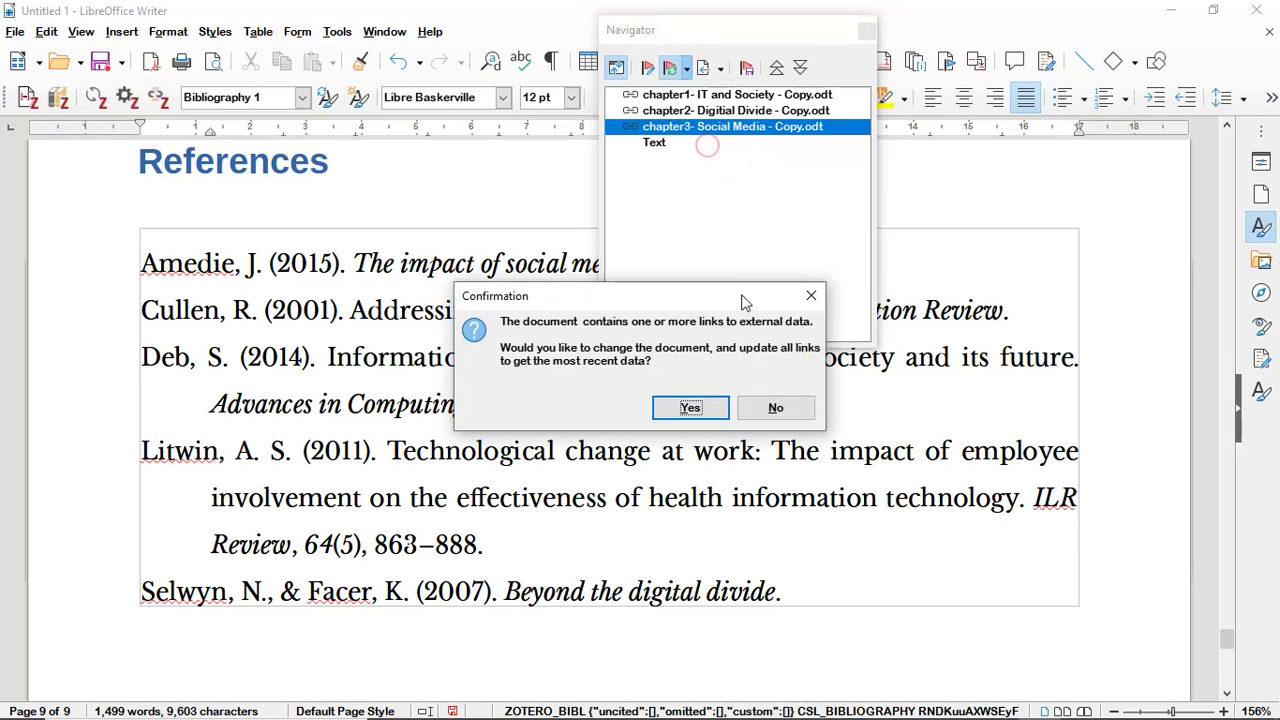
click(692, 409)
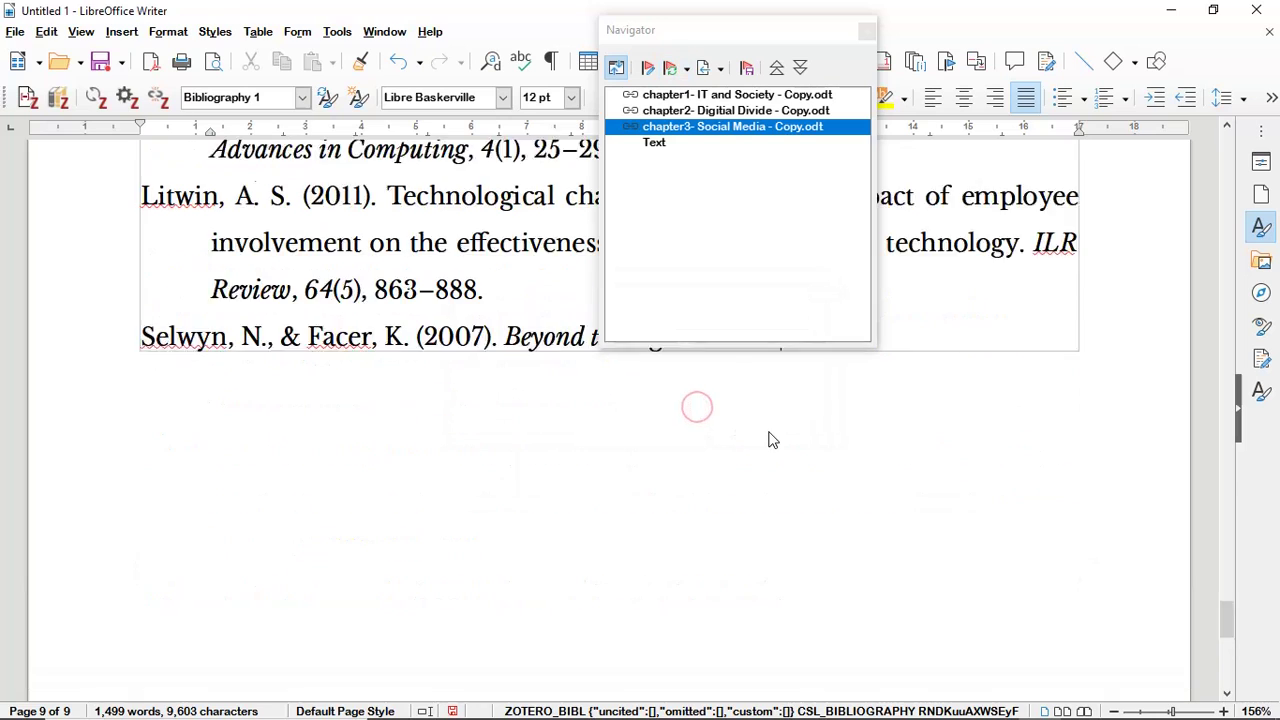
scroll(431, 320, up, 3)
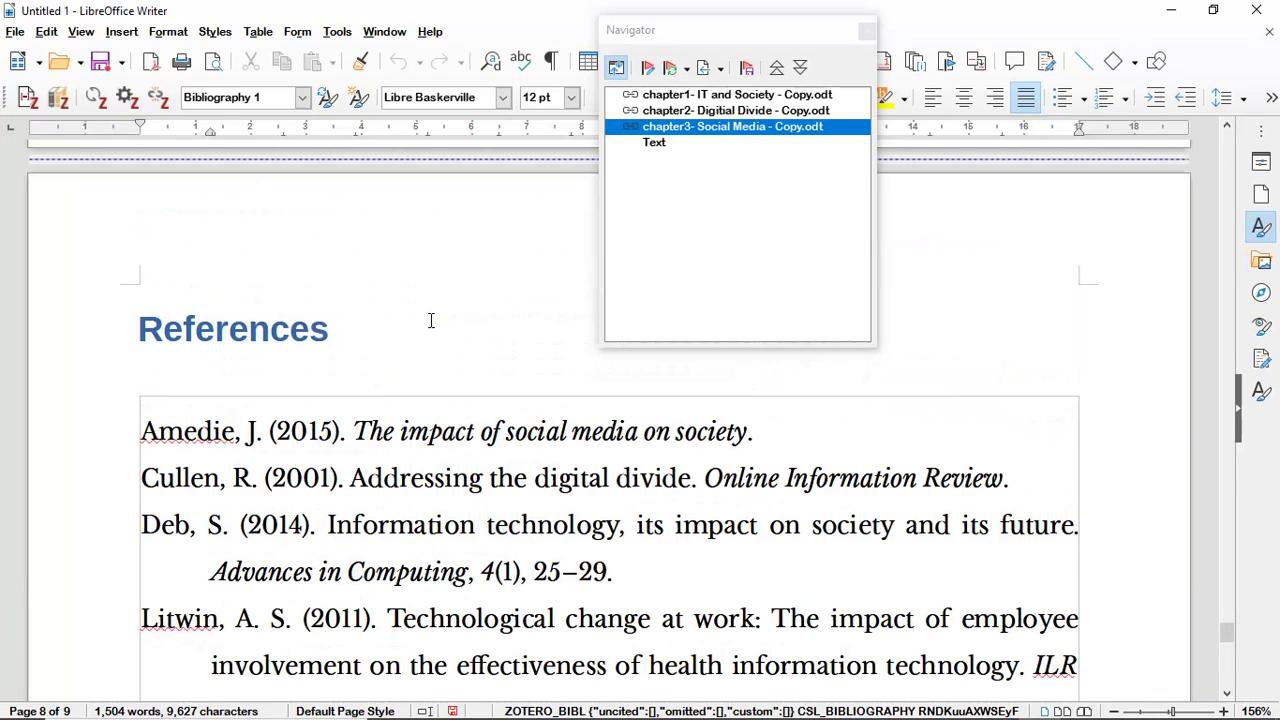
scroll(430, 319, down, 3)
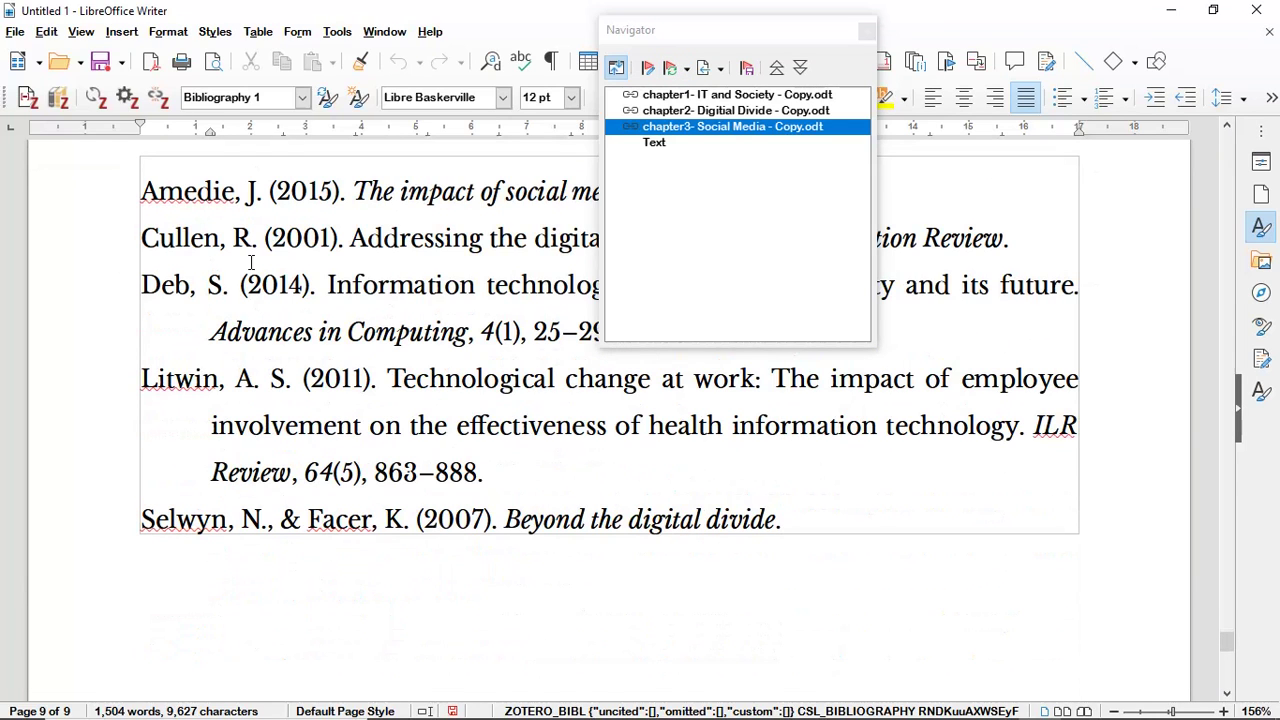
Refresh the Zotero citations so the References bibliography is regenerated.
click(97, 98)
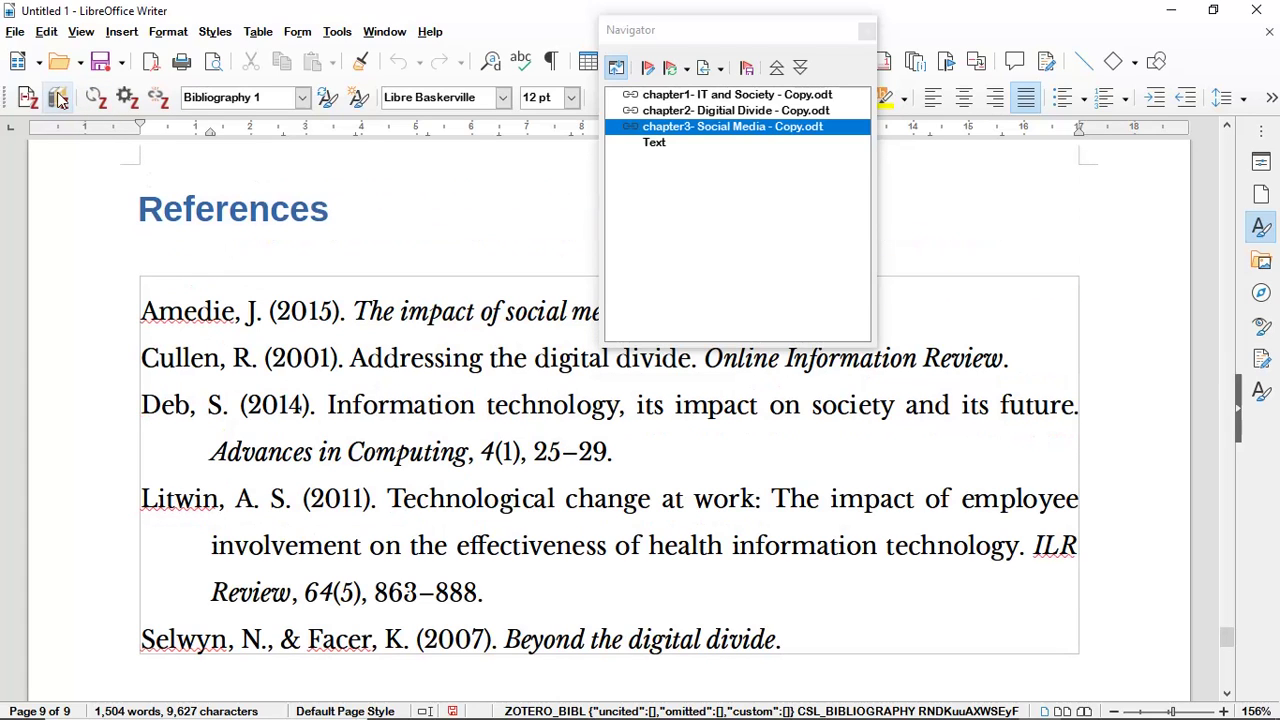
click(353, 405)
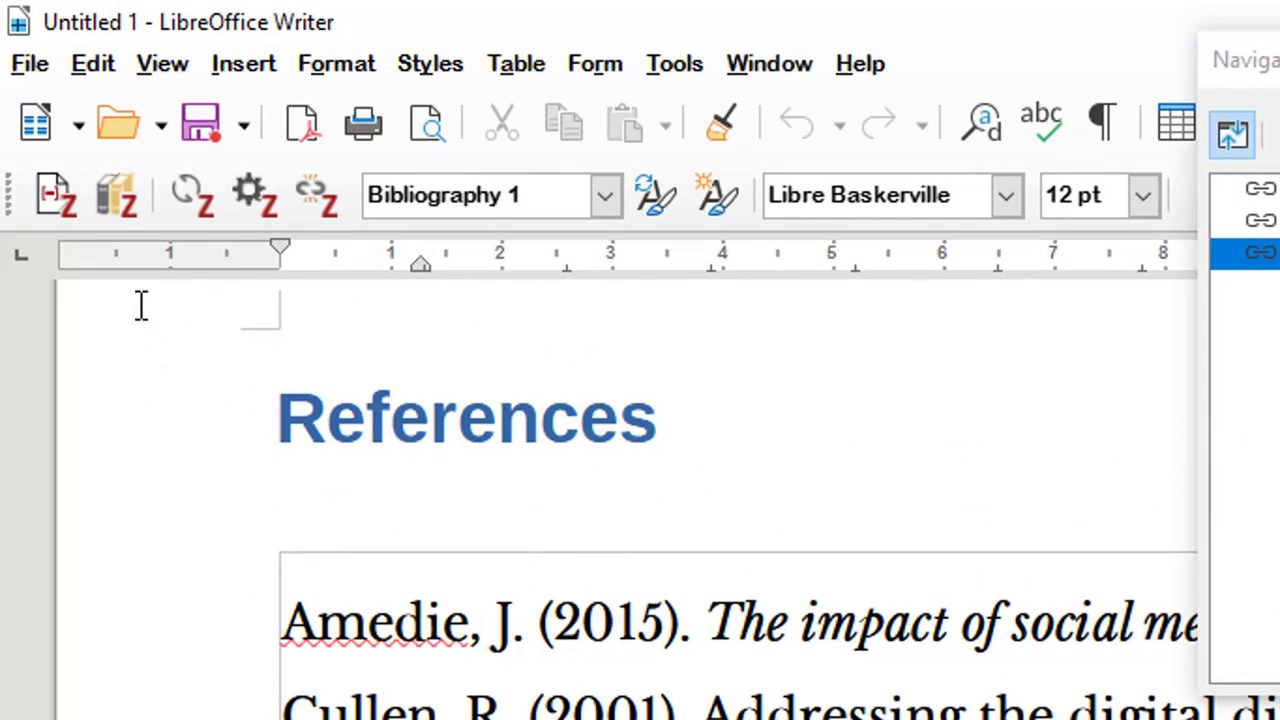
click(192, 186)
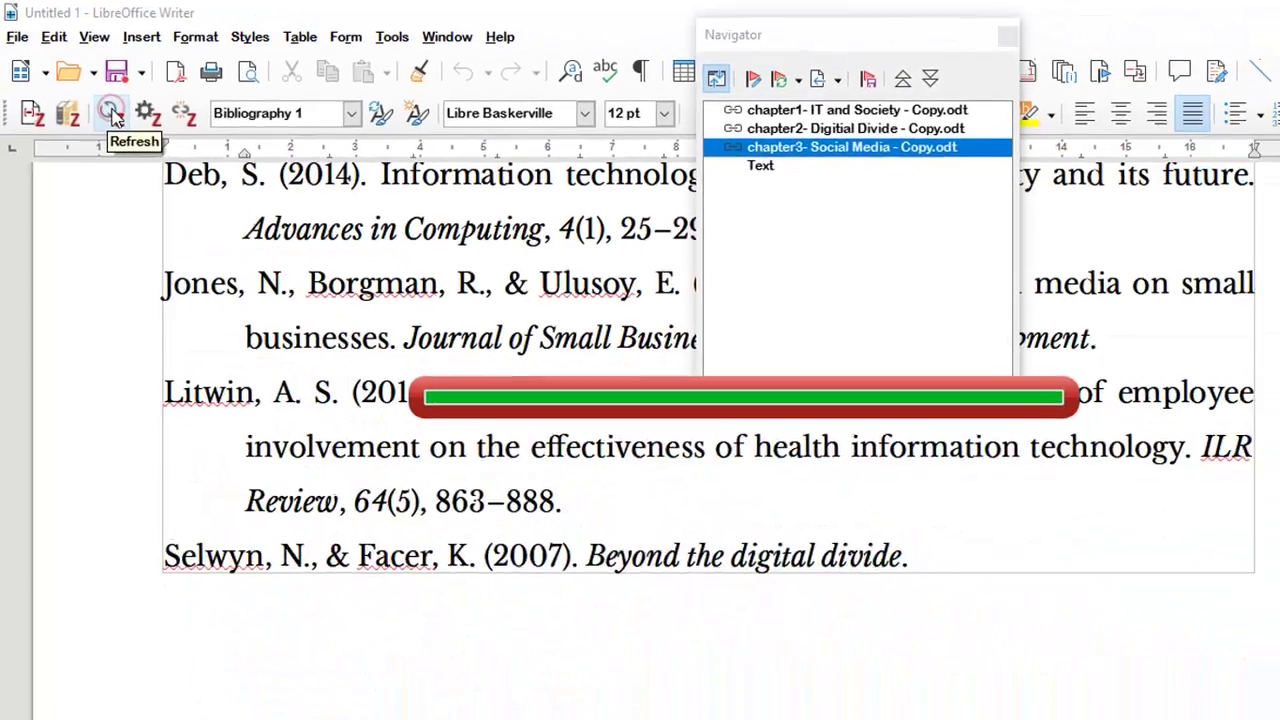
Scroll back up through the chapters to the top of page 1.
scroll(336, 361, up, 2)
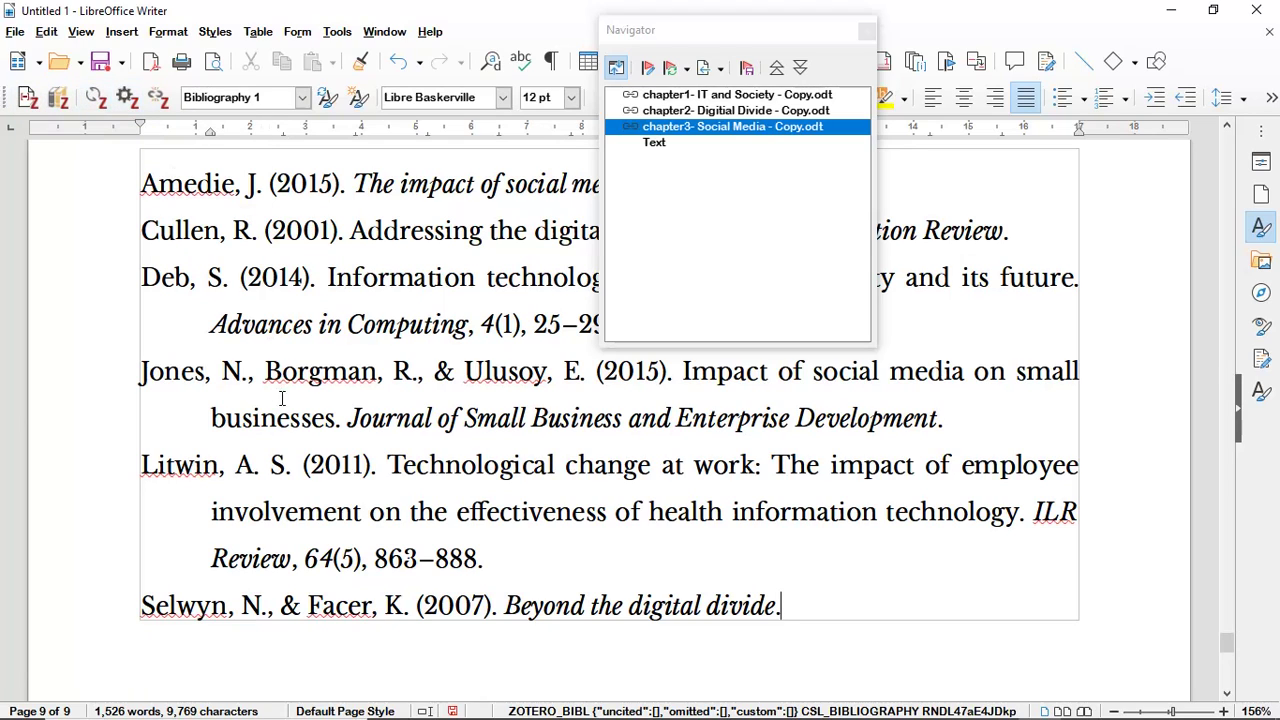
scroll(292, 396, up, 2)
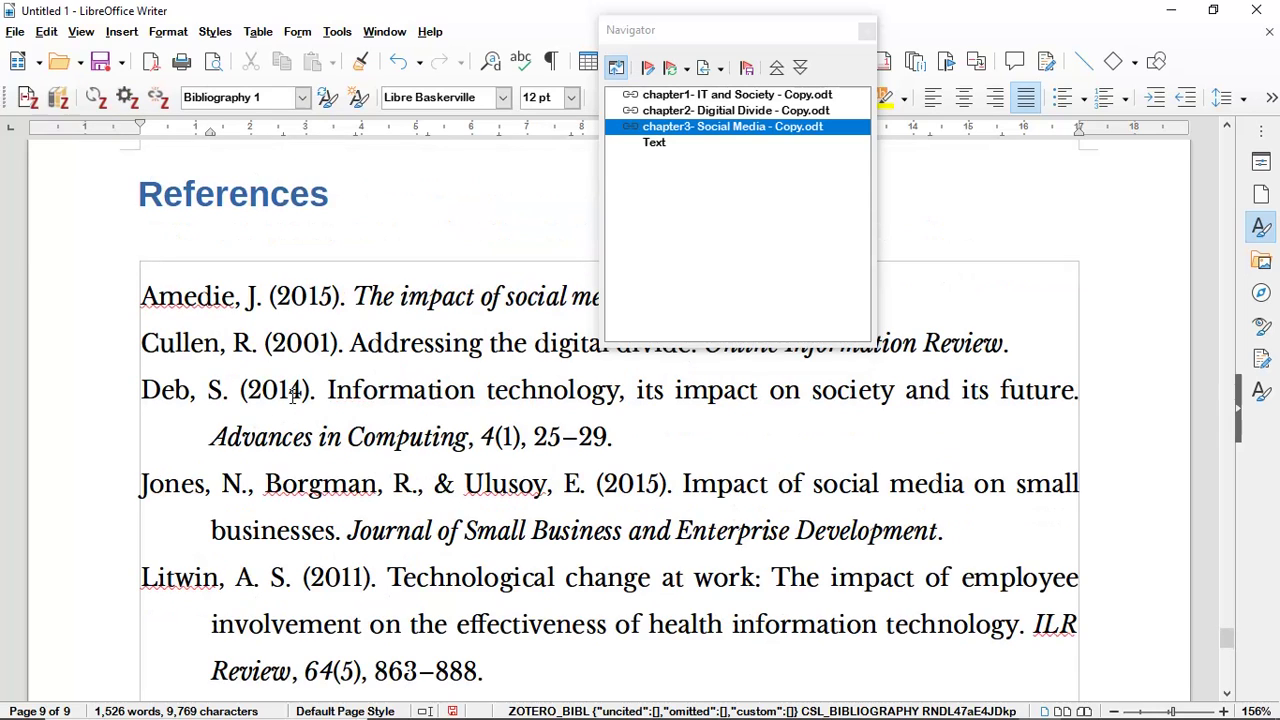
scroll(292, 396, up, 4)
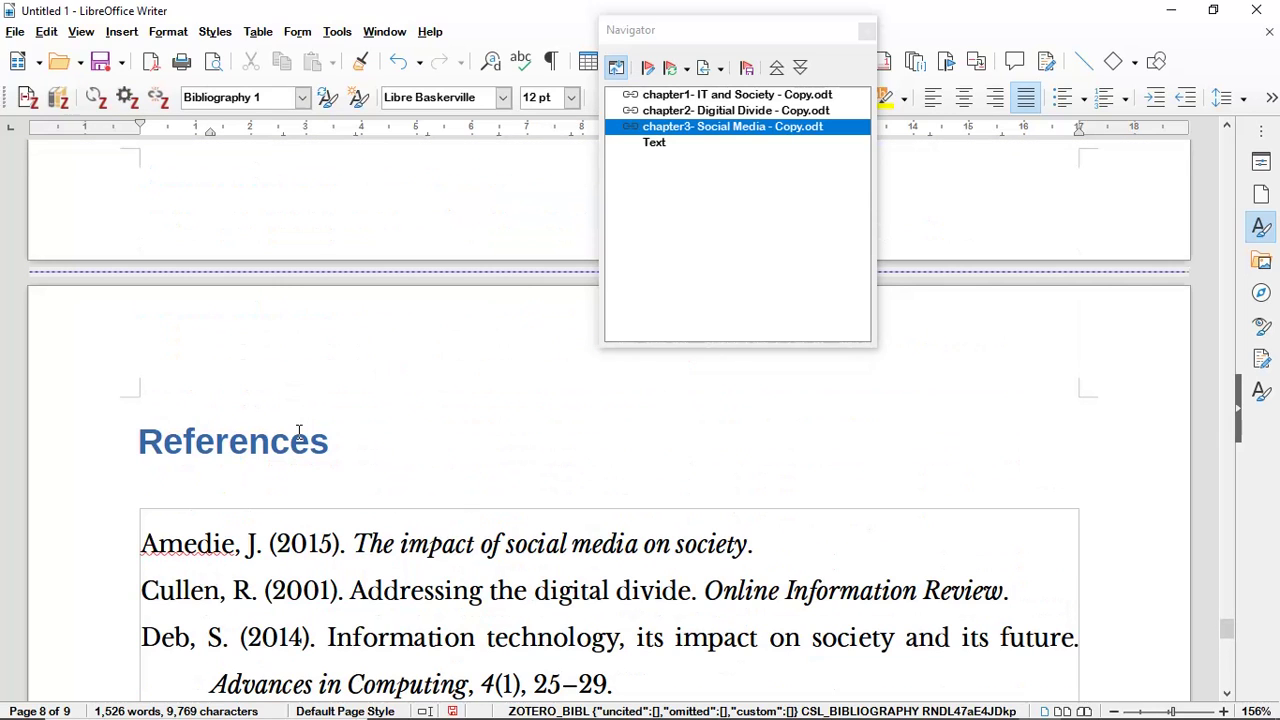
scroll(298, 431, up, 10)
scroll(302, 433, up, 20)
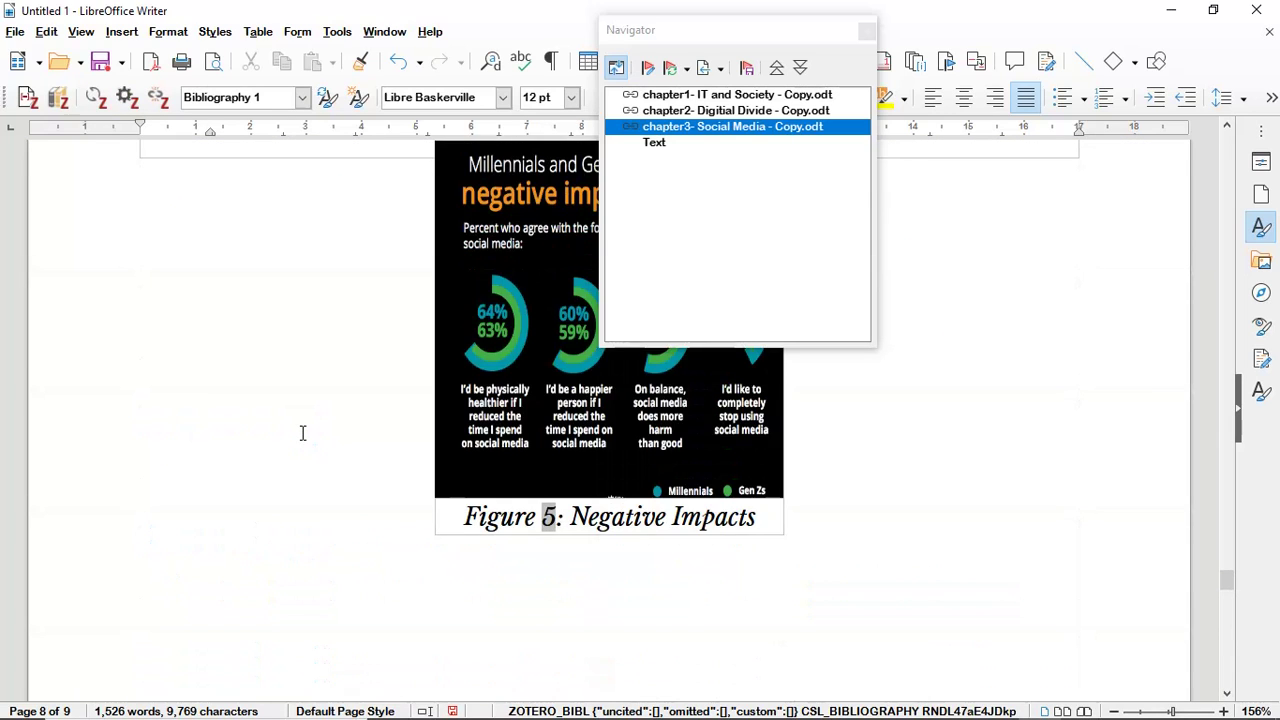
scroll(307, 434, up, 15)
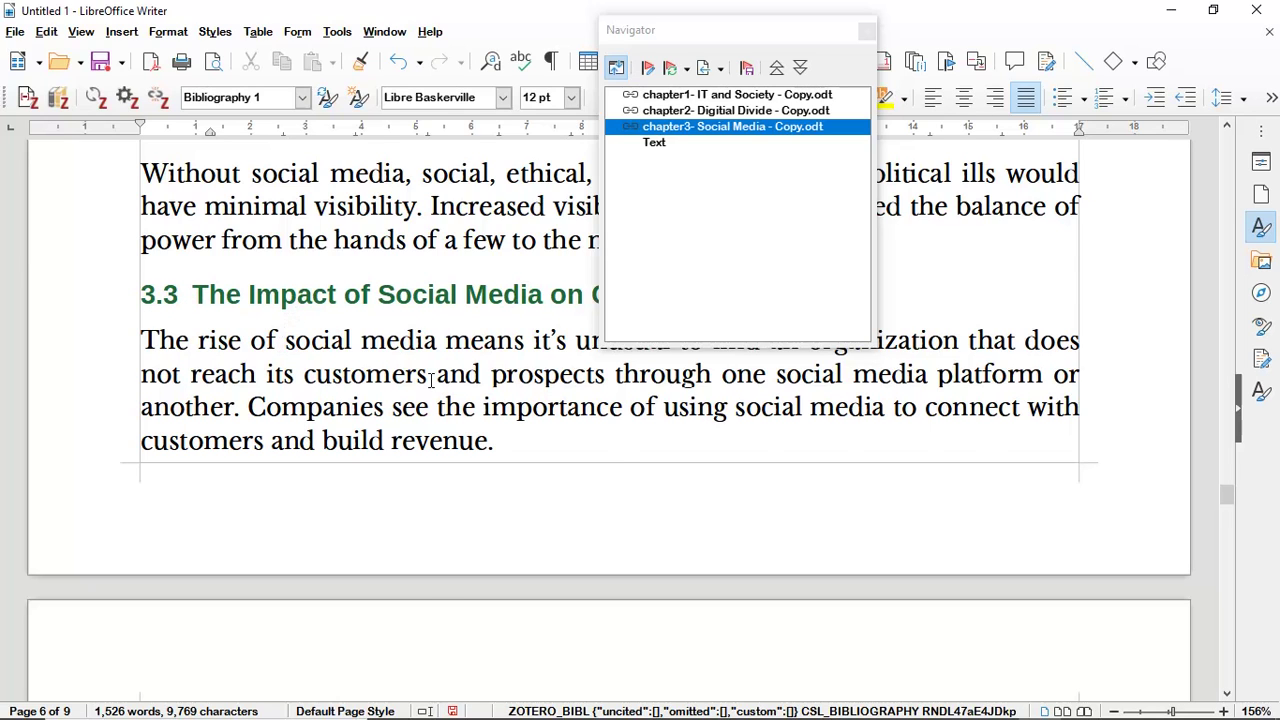
scroll(433, 378, up, 7)
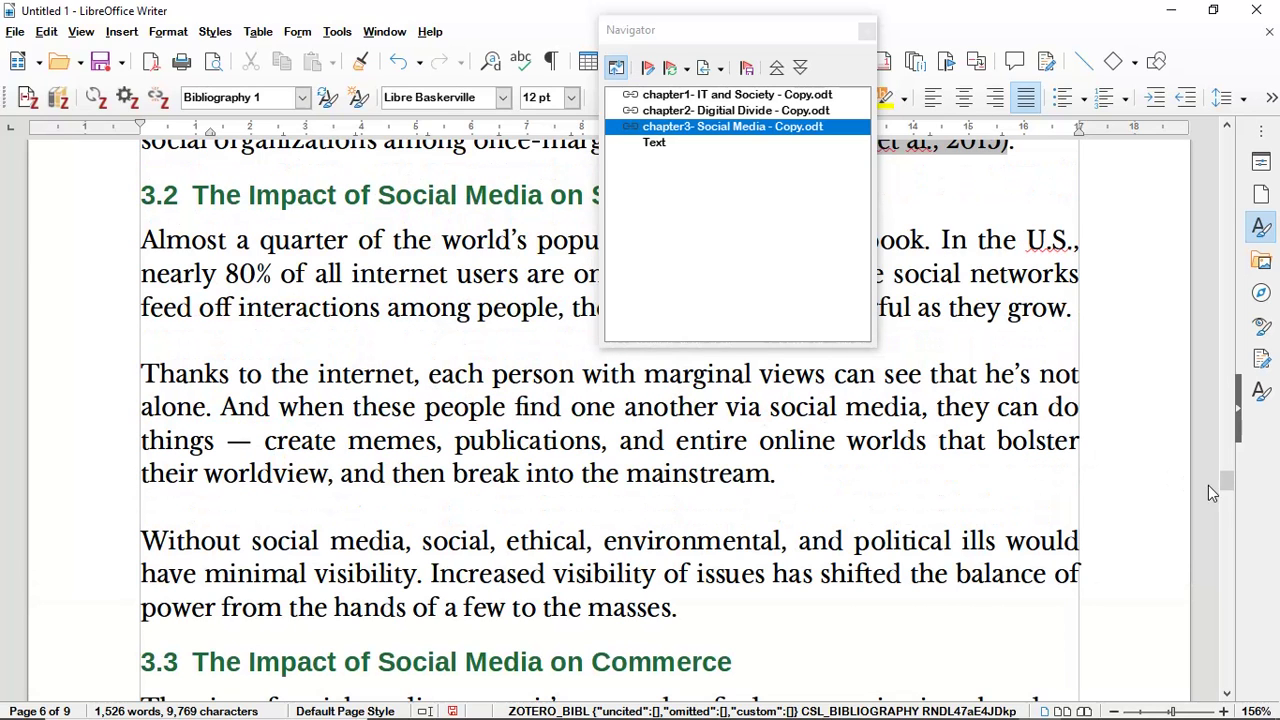
drag(1223, 479, 1218, 130)
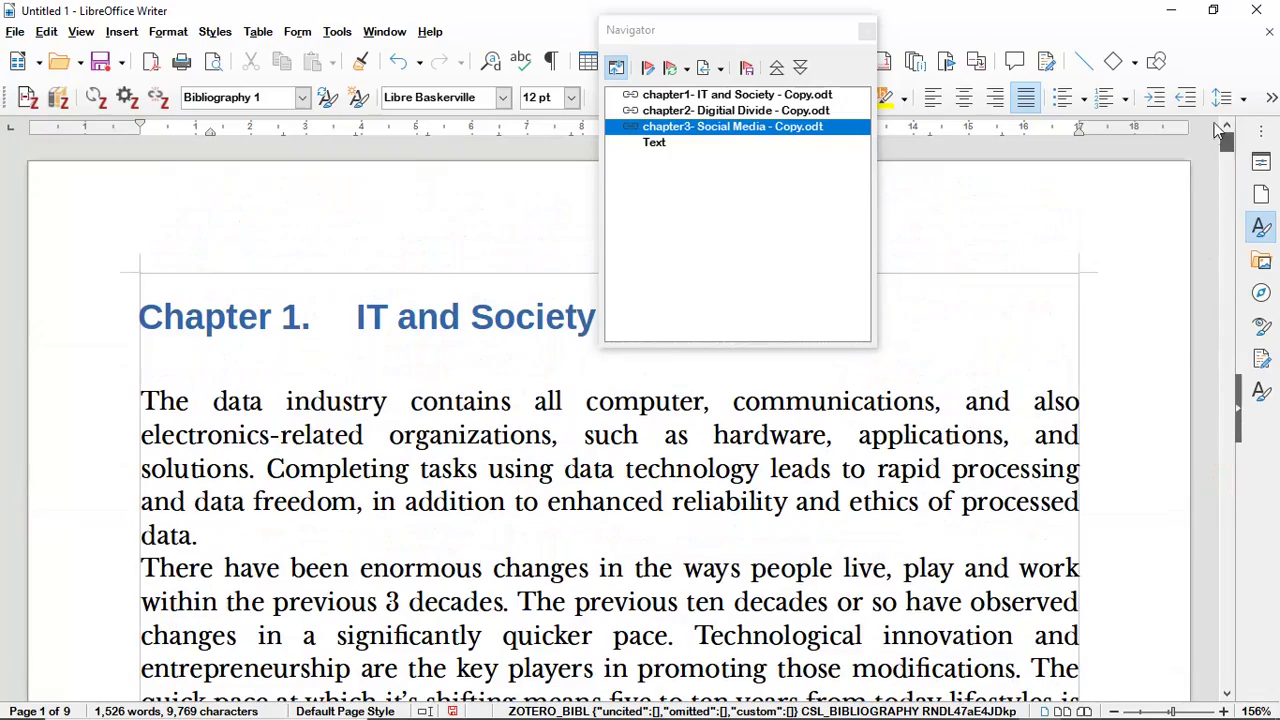
Insert a Table of Contents index ahead of Chapter 1, keeping the default type.
click(720, 95)
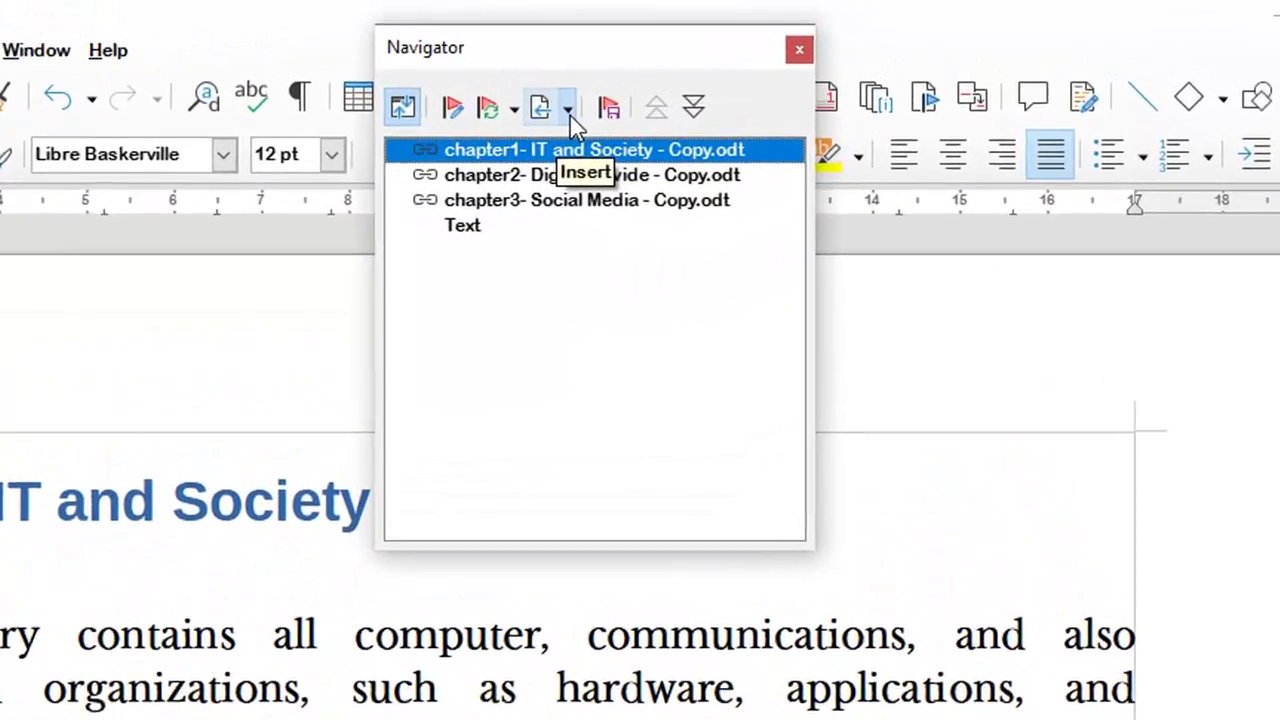
click(567, 108)
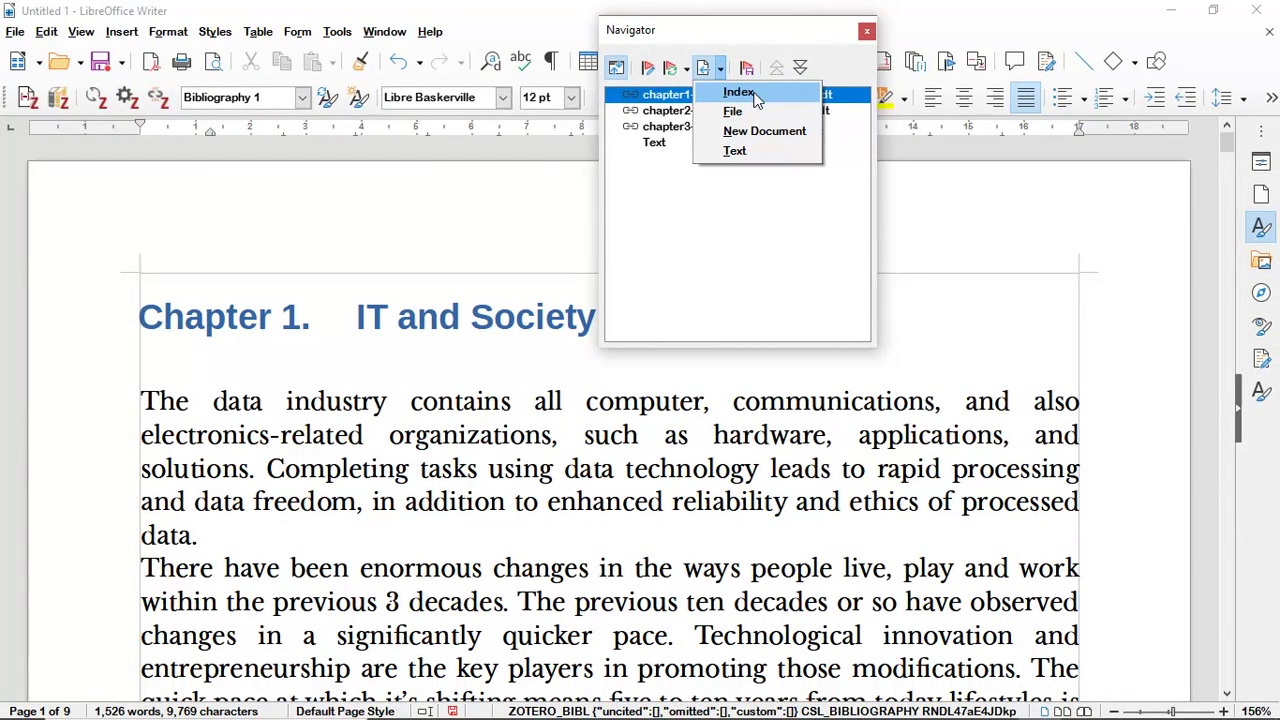
key(Escape)
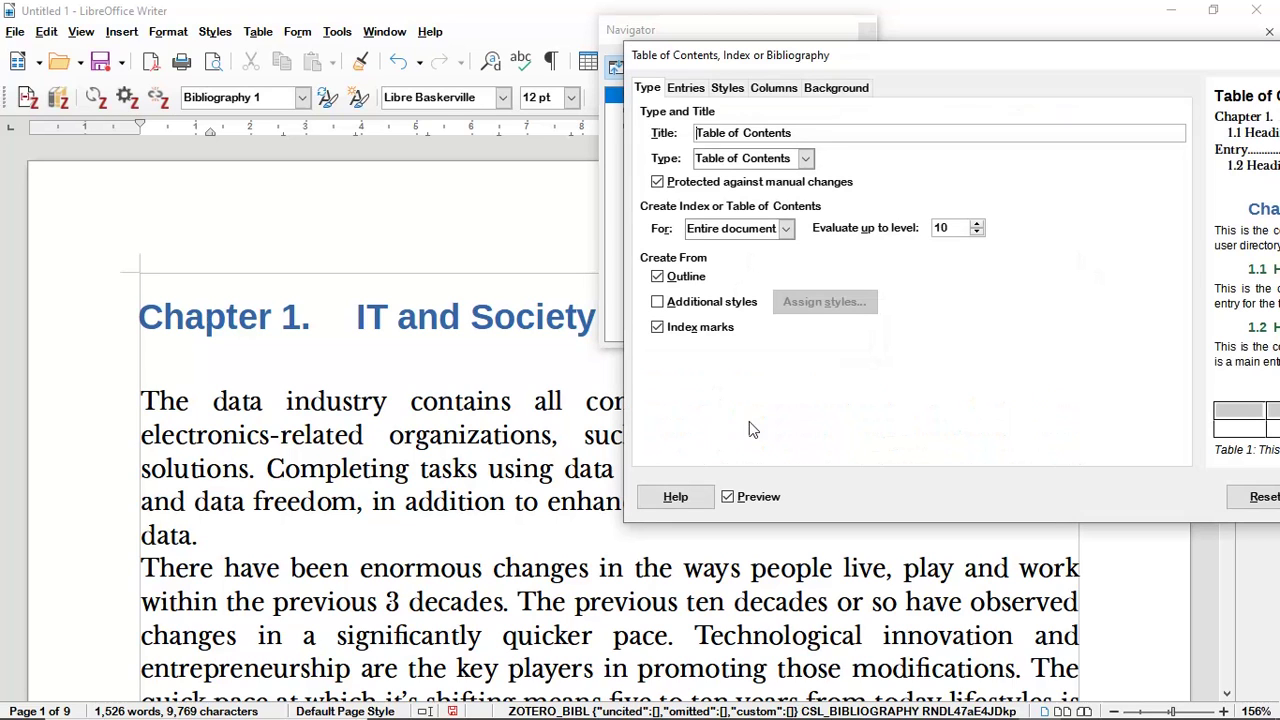
drag(895, 59, 496, 38)
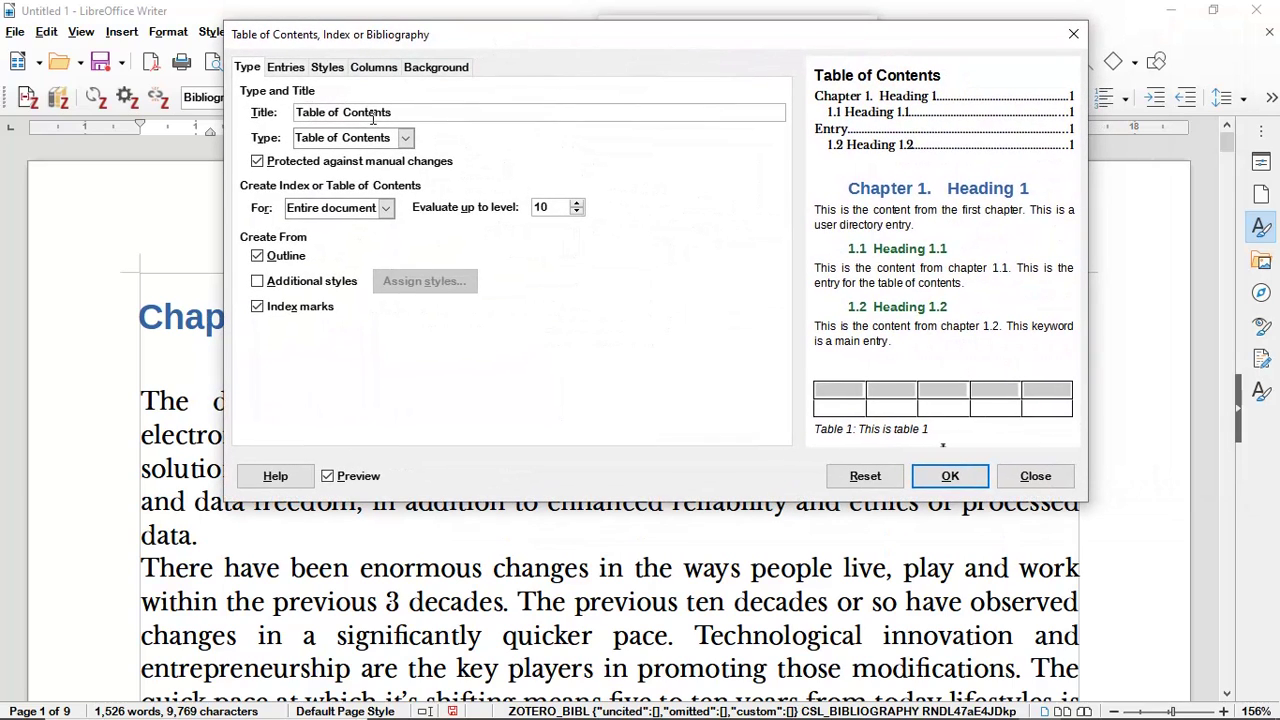
click(405, 138)
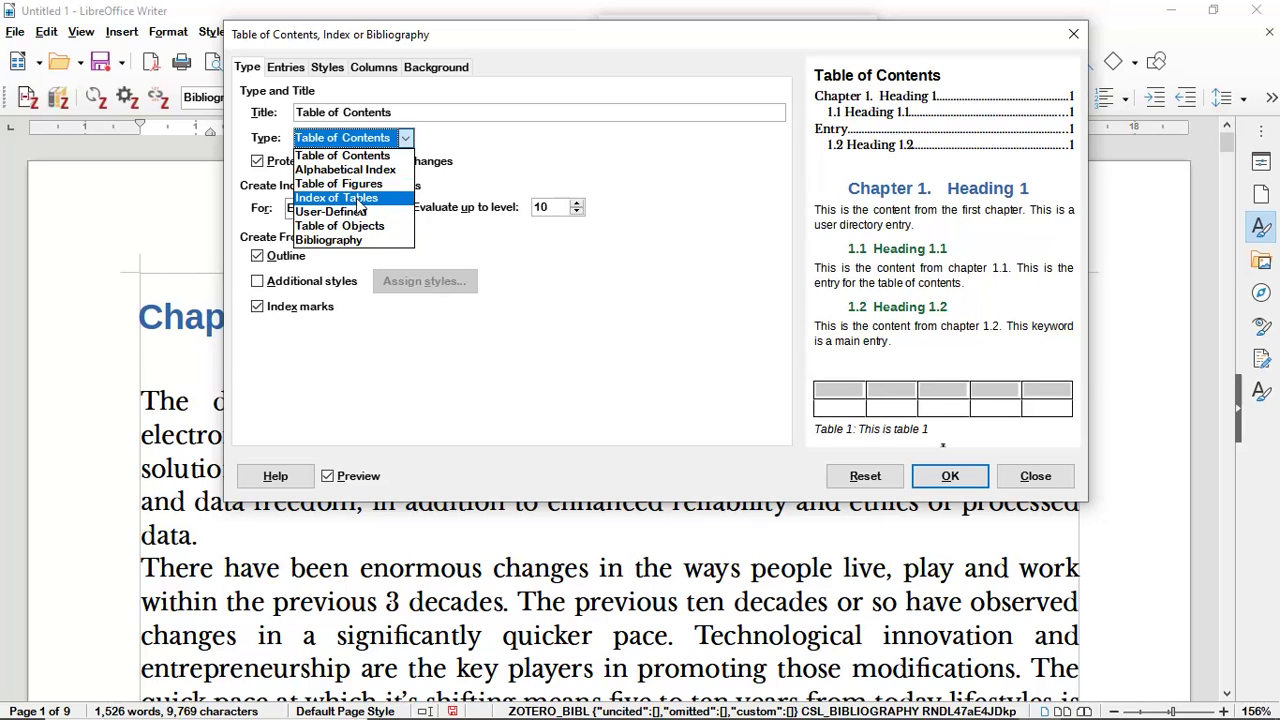
click(372, 142)
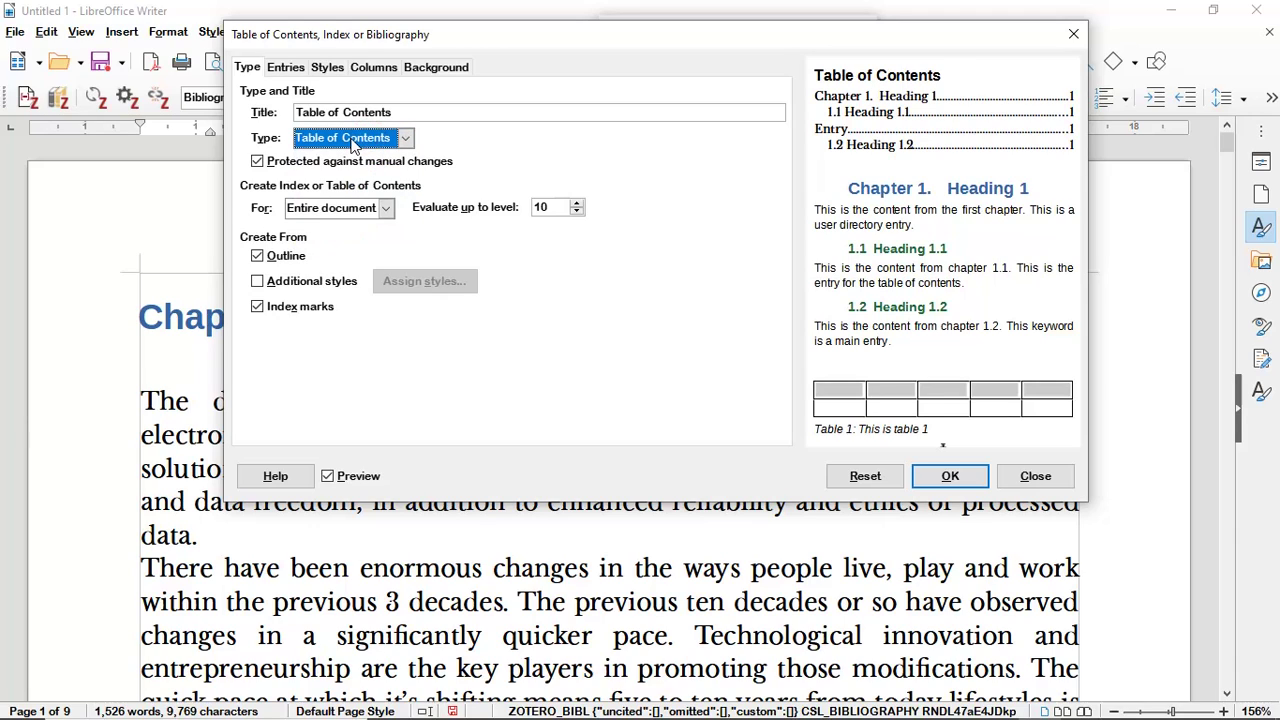
click(950, 476)
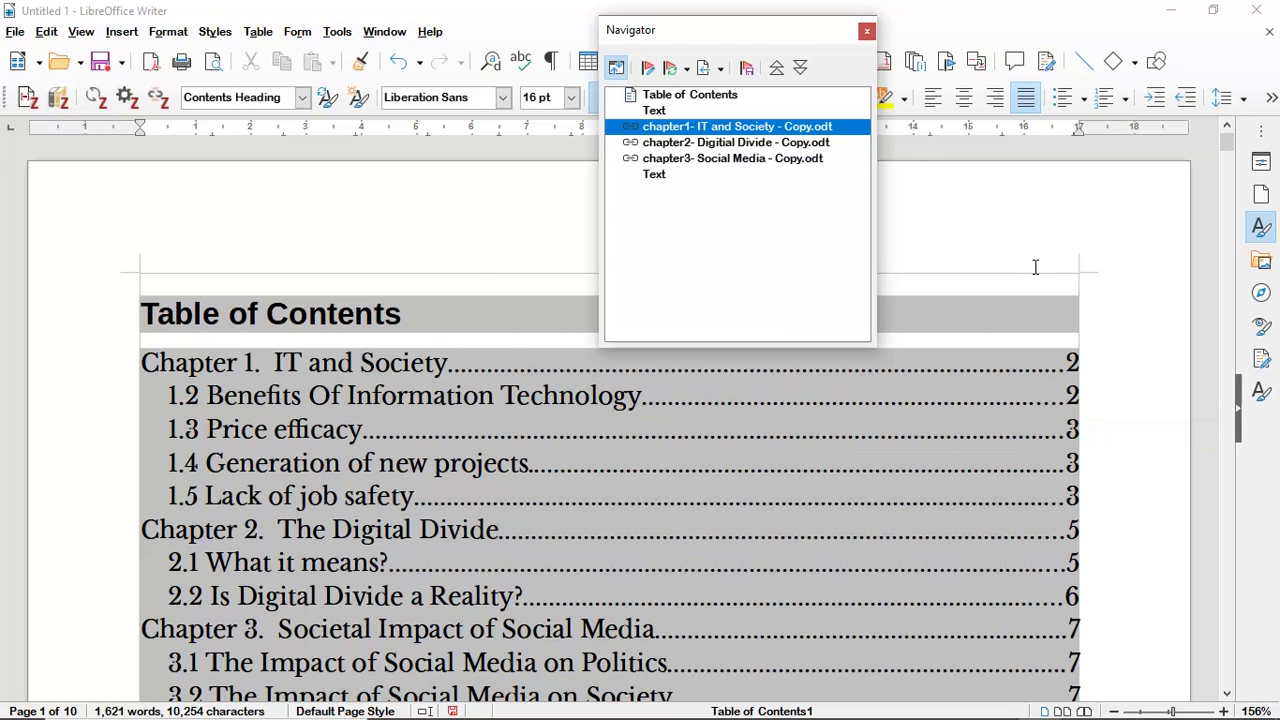
scroll(1112, 308, down, 15)
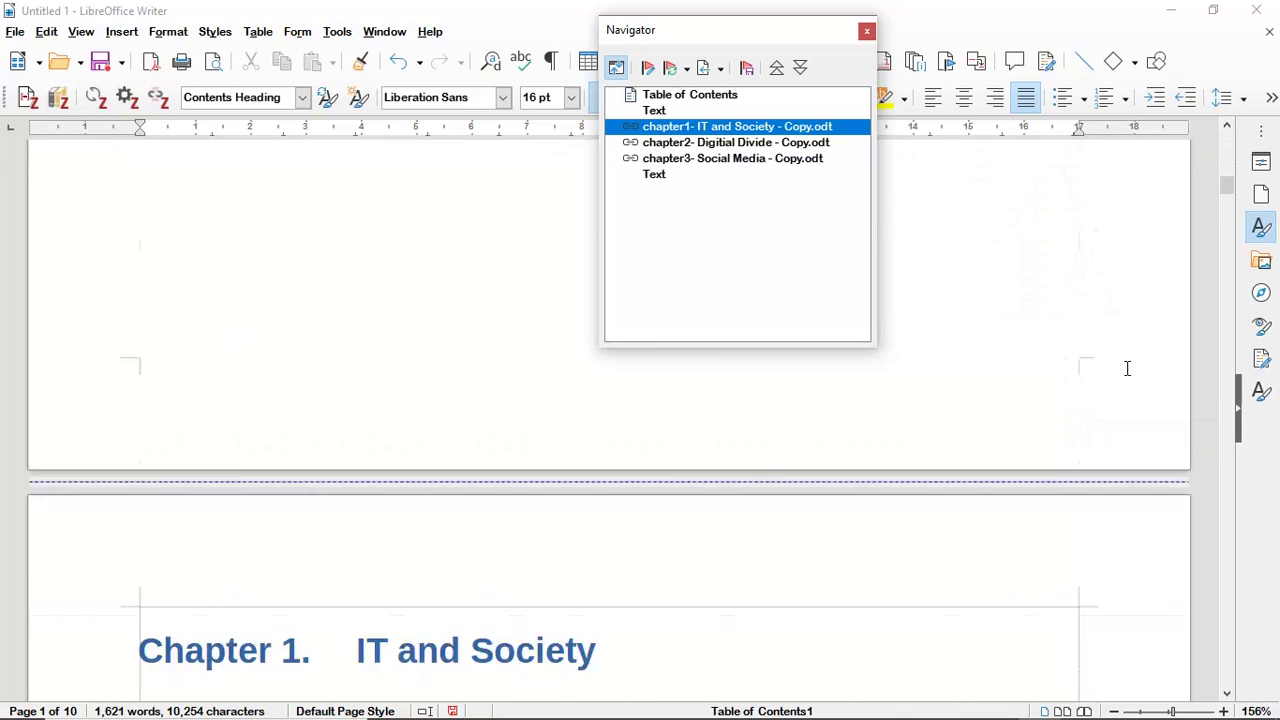
scroll(1127, 374, down, 7)
scroll(1130, 376, up, 20)
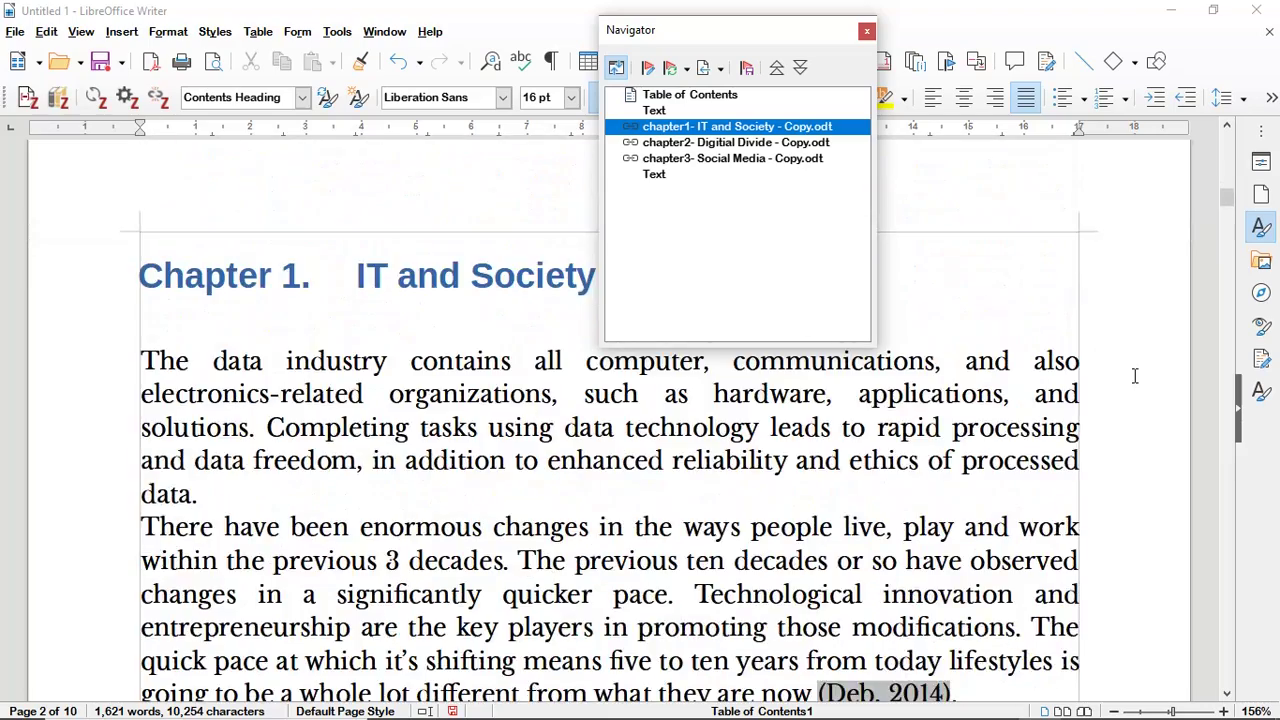
scroll(1136, 378, up, 5)
scroll(1131, 387, down, 2)
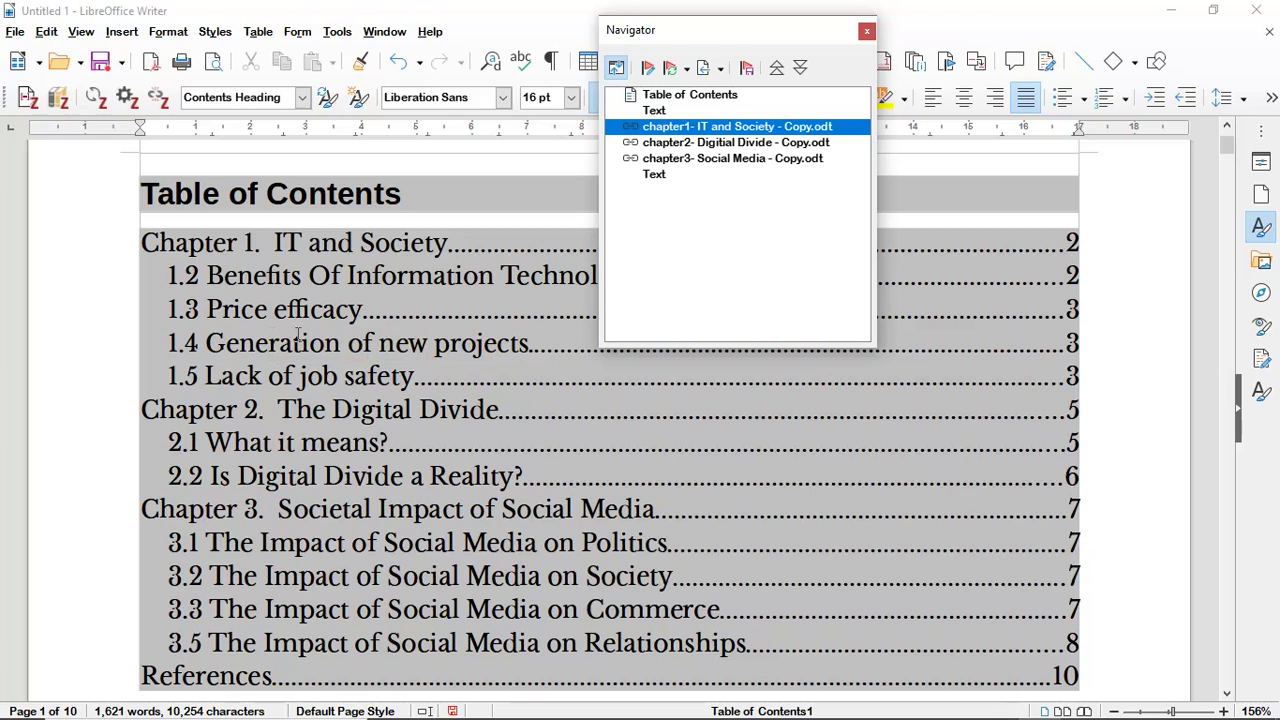
scroll(1093, 314, up, 3)
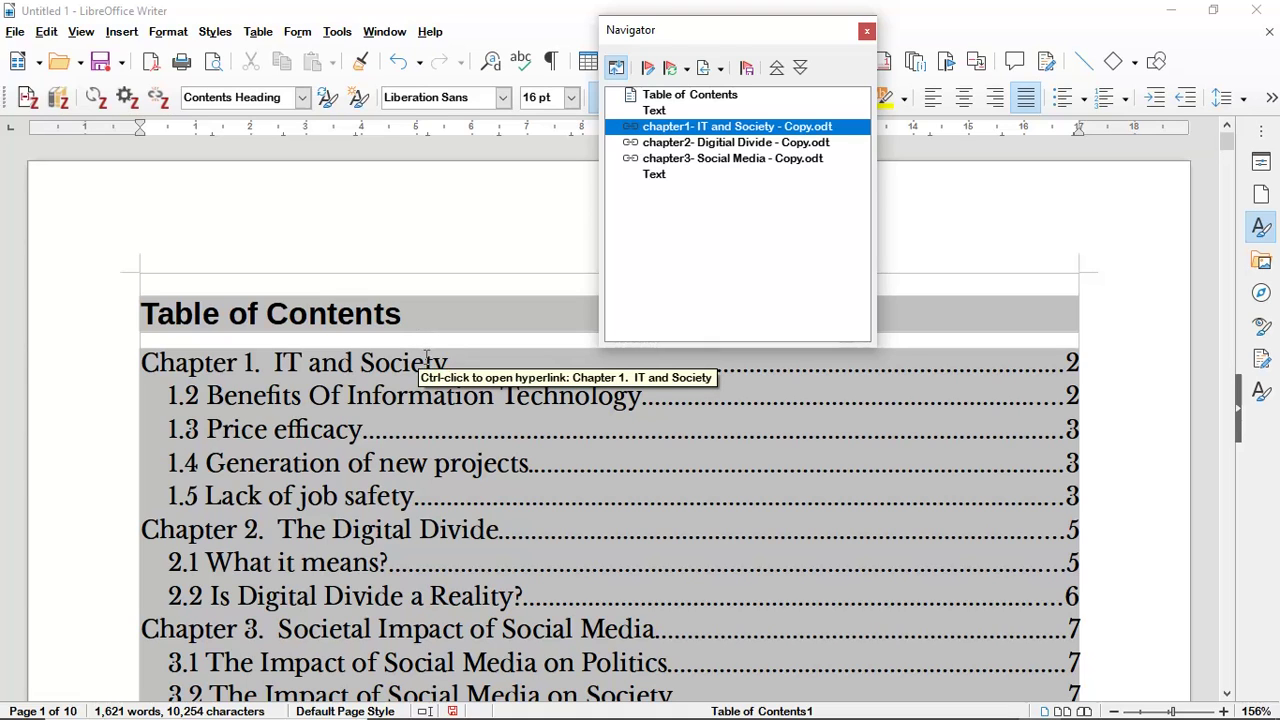
scroll(430, 370, down, 10)
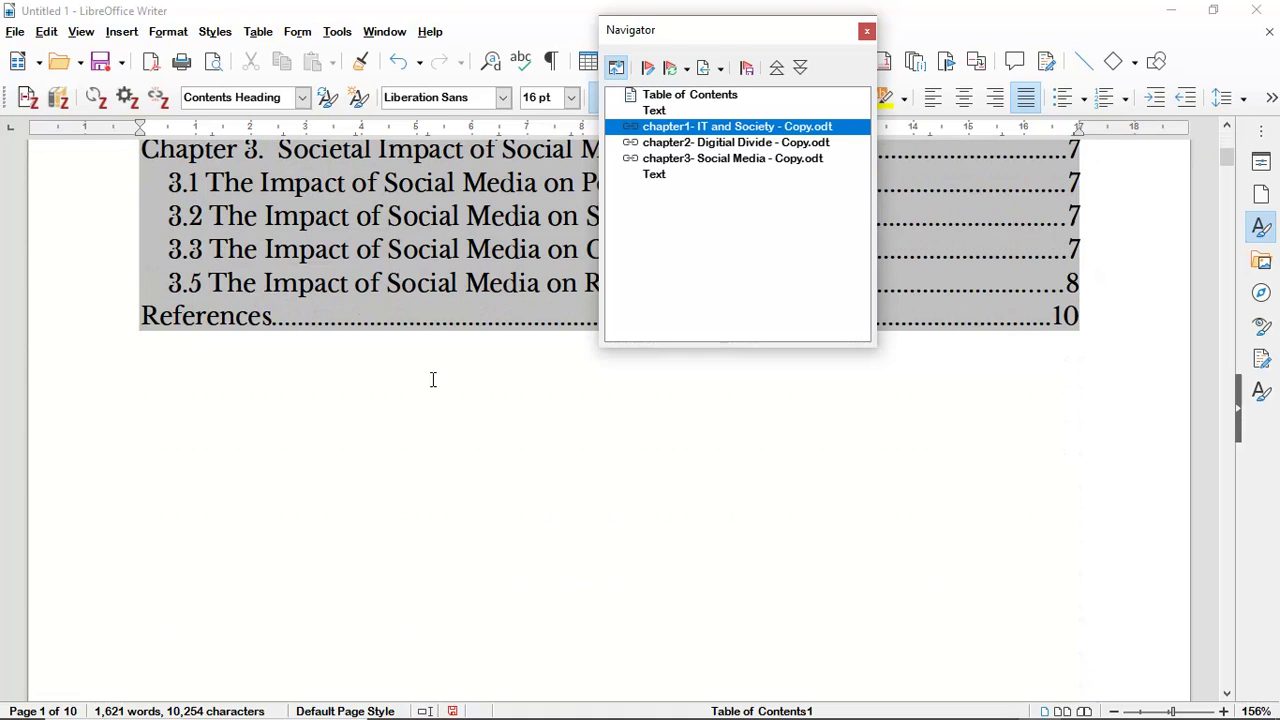
scroll(433, 383, up, 5)
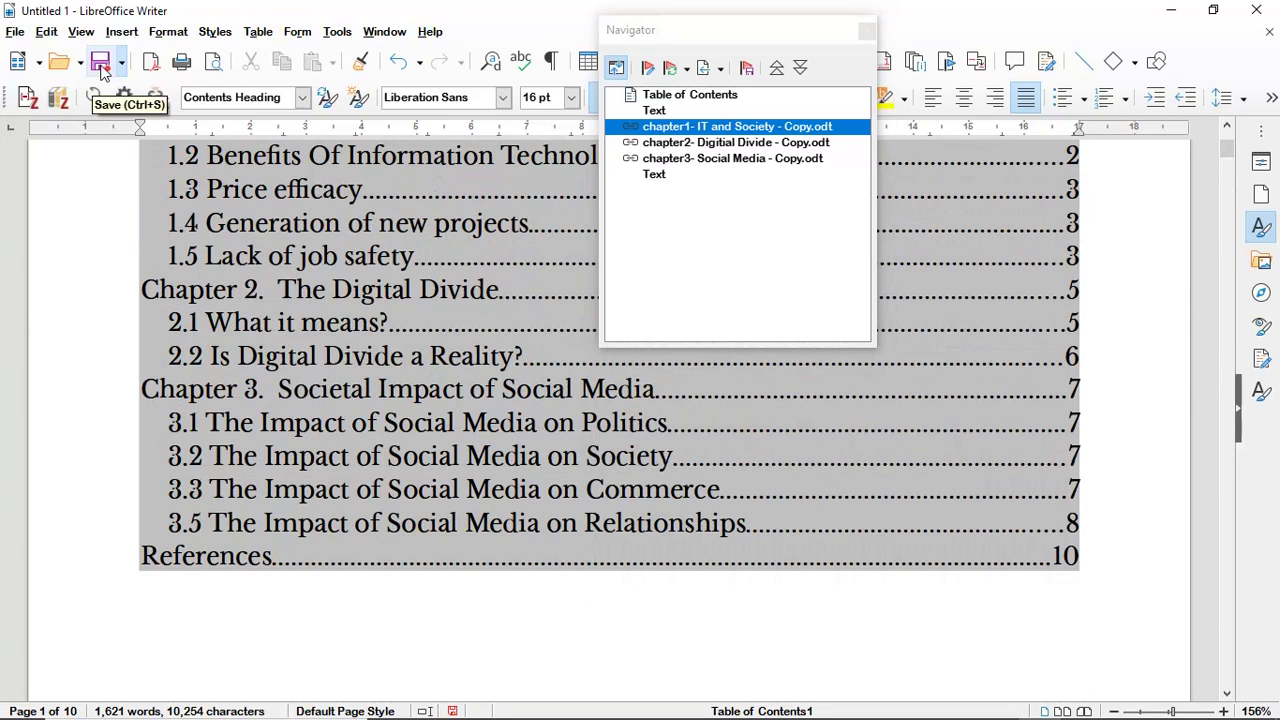
Start saving and then exporting the master document, cancelling both without writing a file.
click(101, 64)
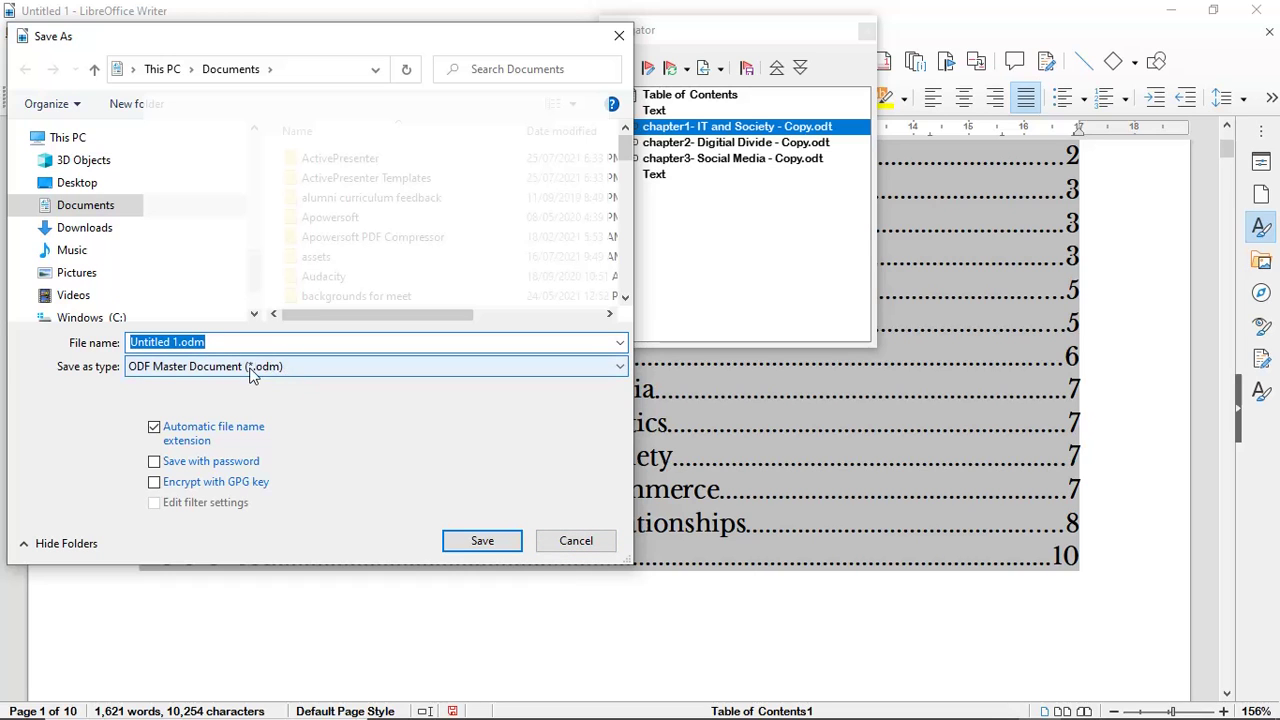
click(566, 548)
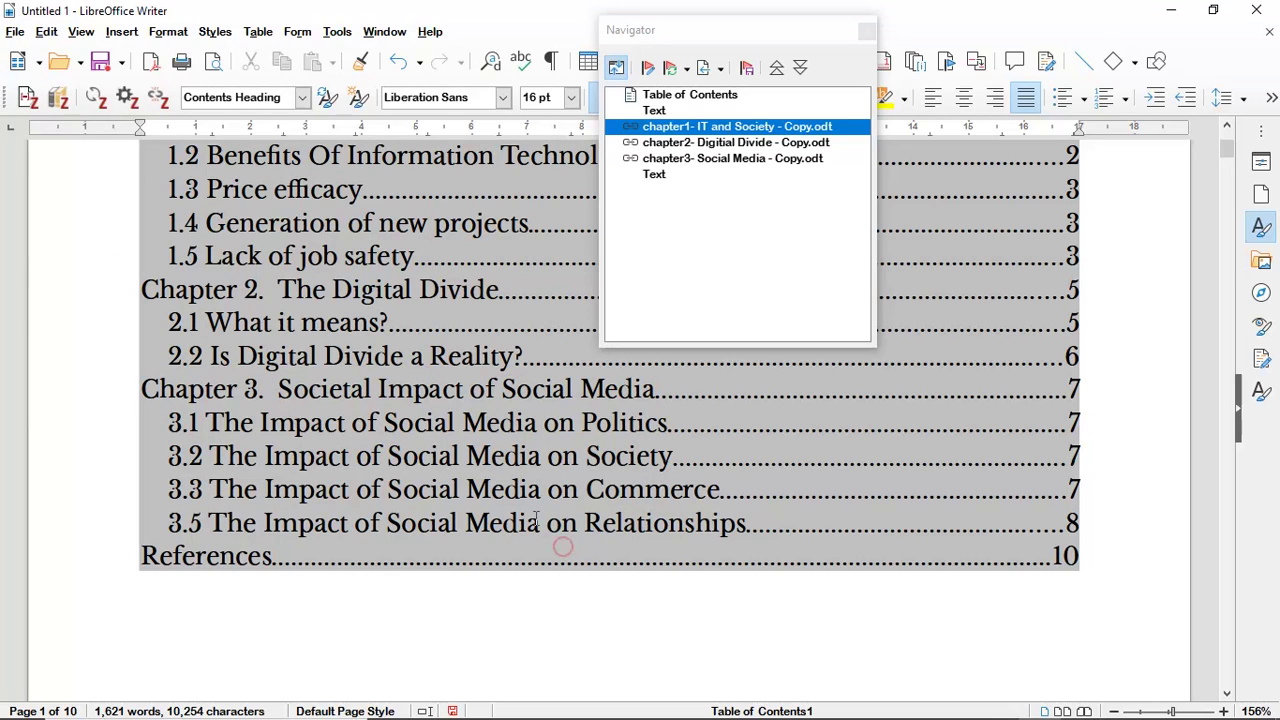
click(15, 34)
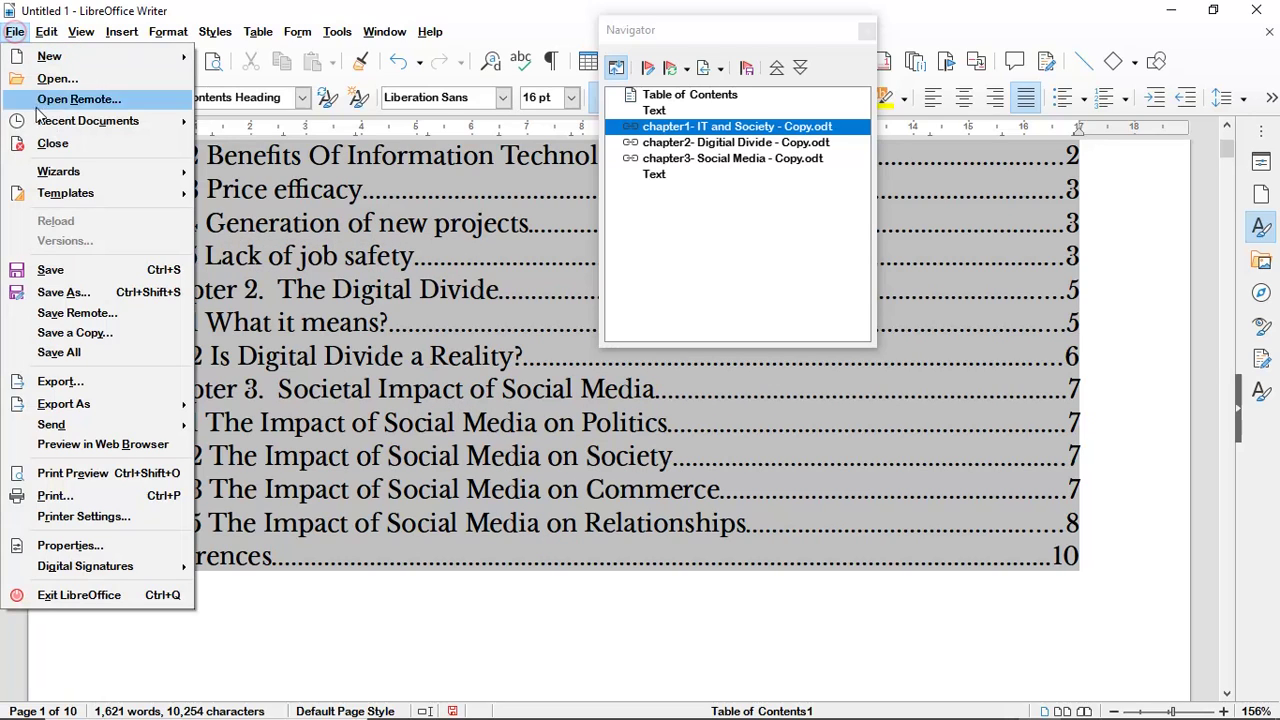
click(89, 383)
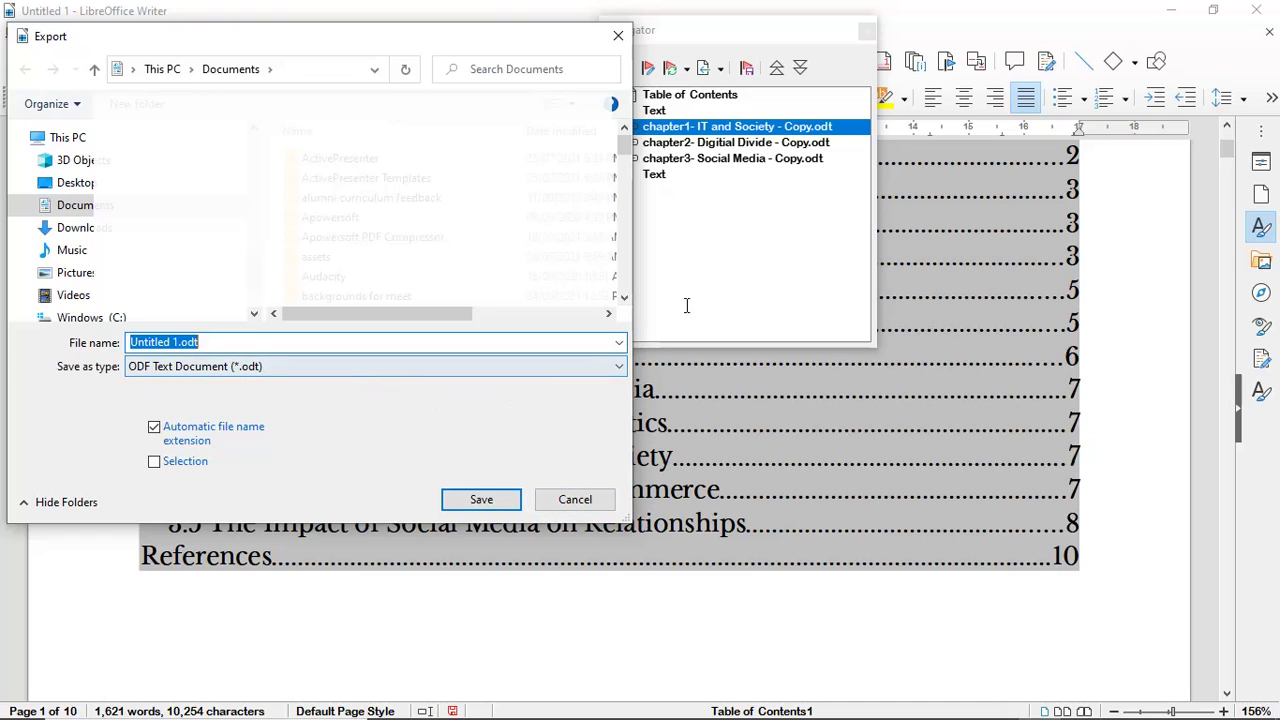
click(575, 499)
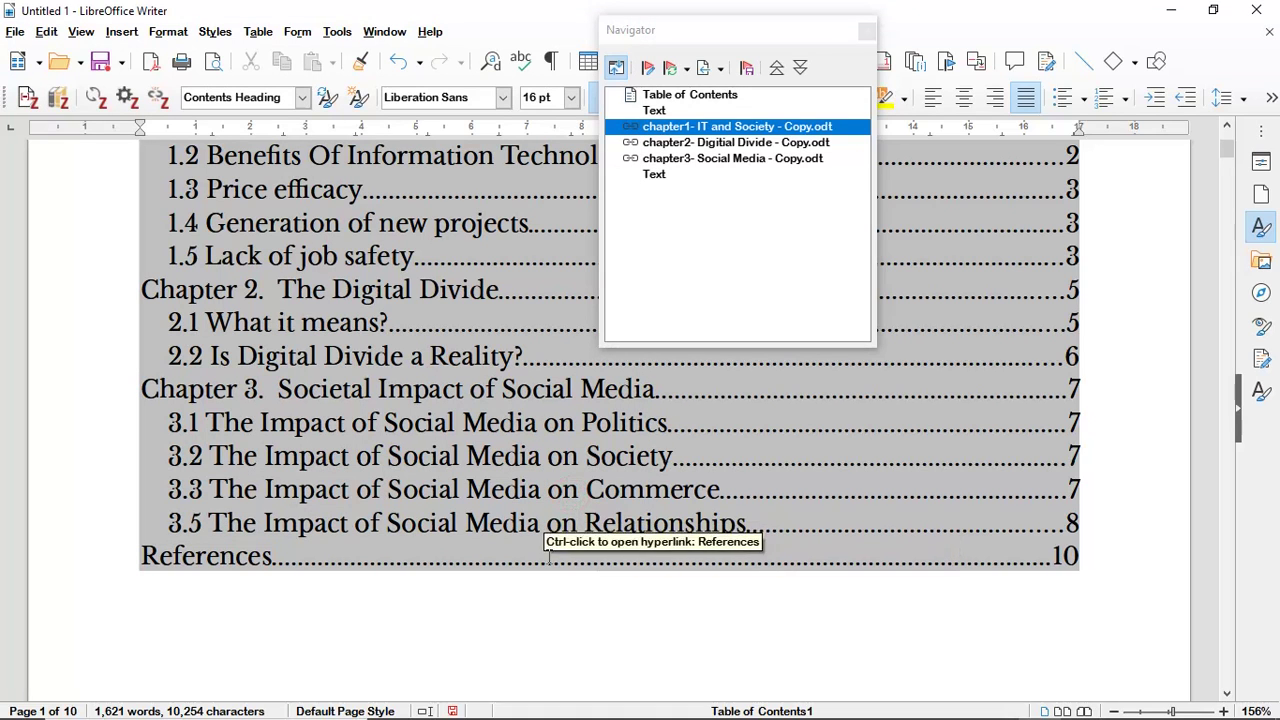
Close the Navigator window and bring up the View menu.
right_click(475, 594)
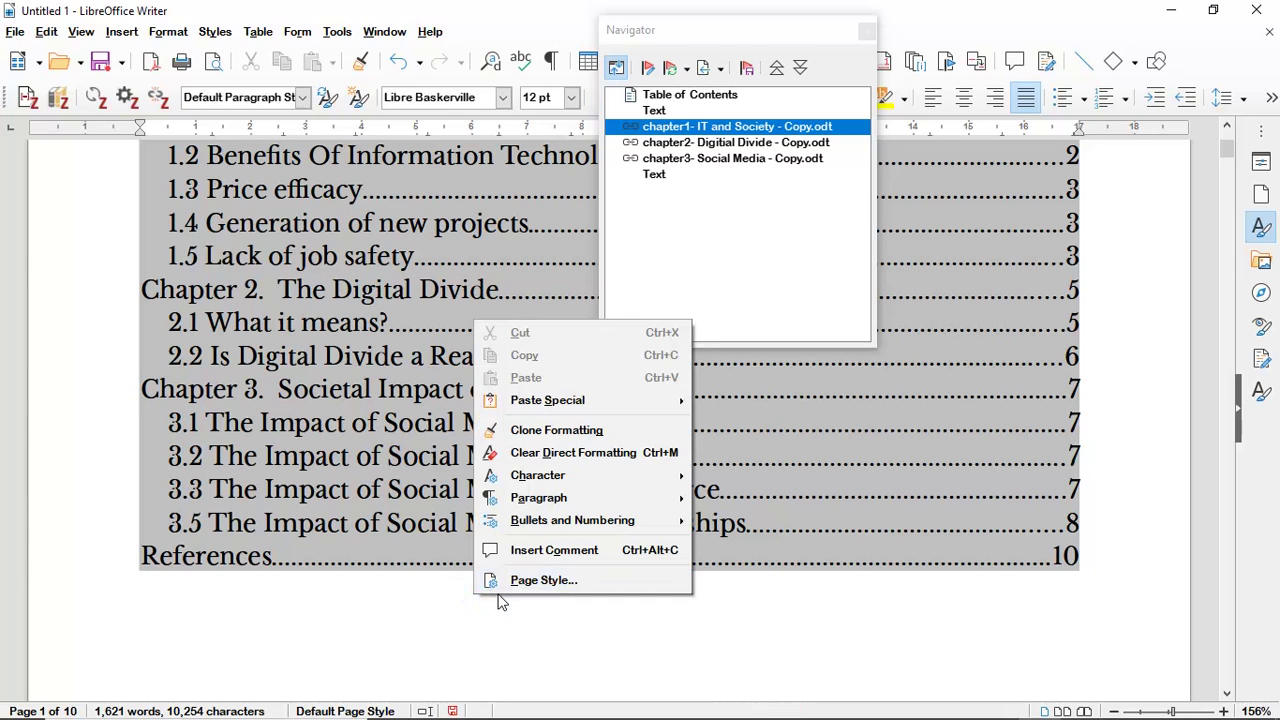
click(443, 590)
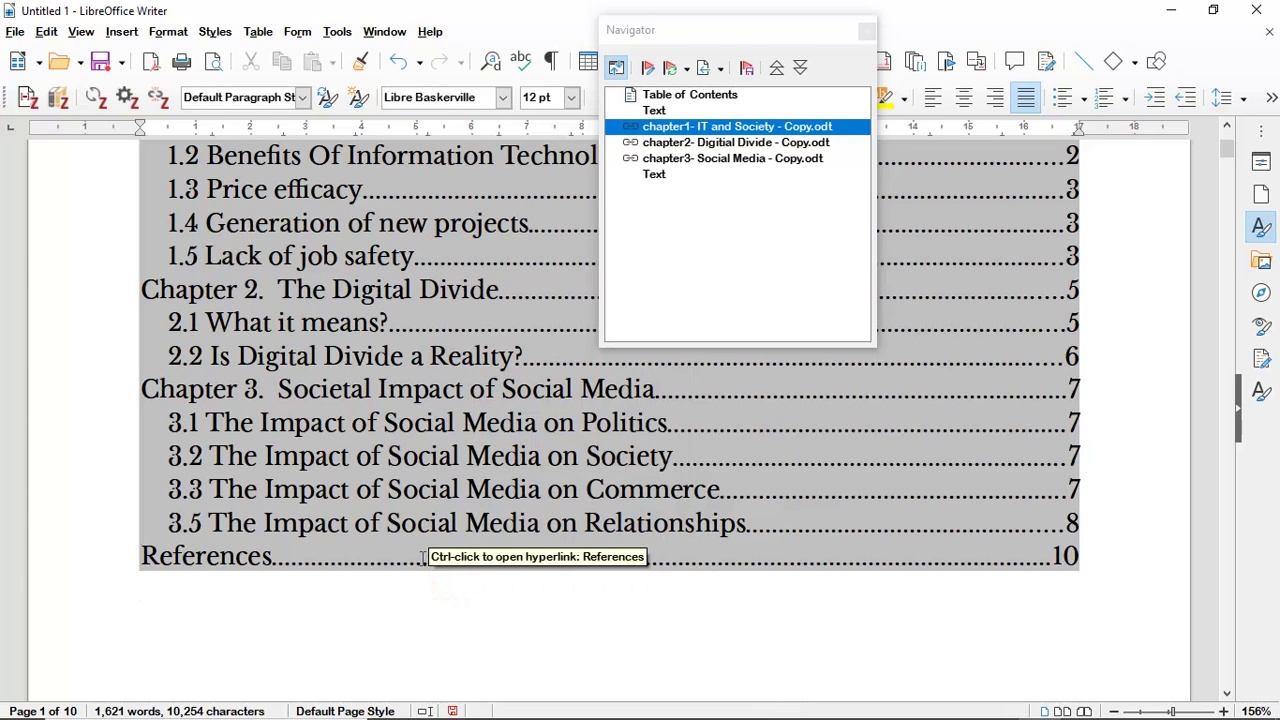
scroll(422, 557, down, 6)
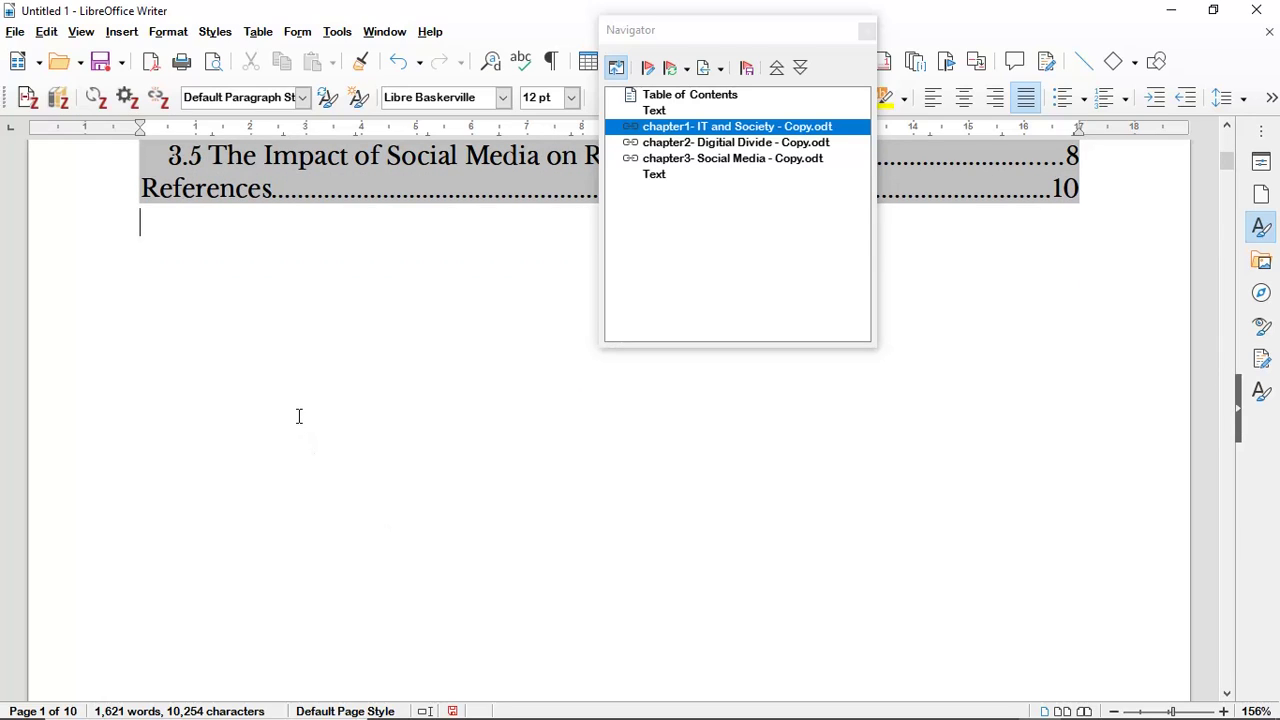
scroll(300, 425, down, 5)
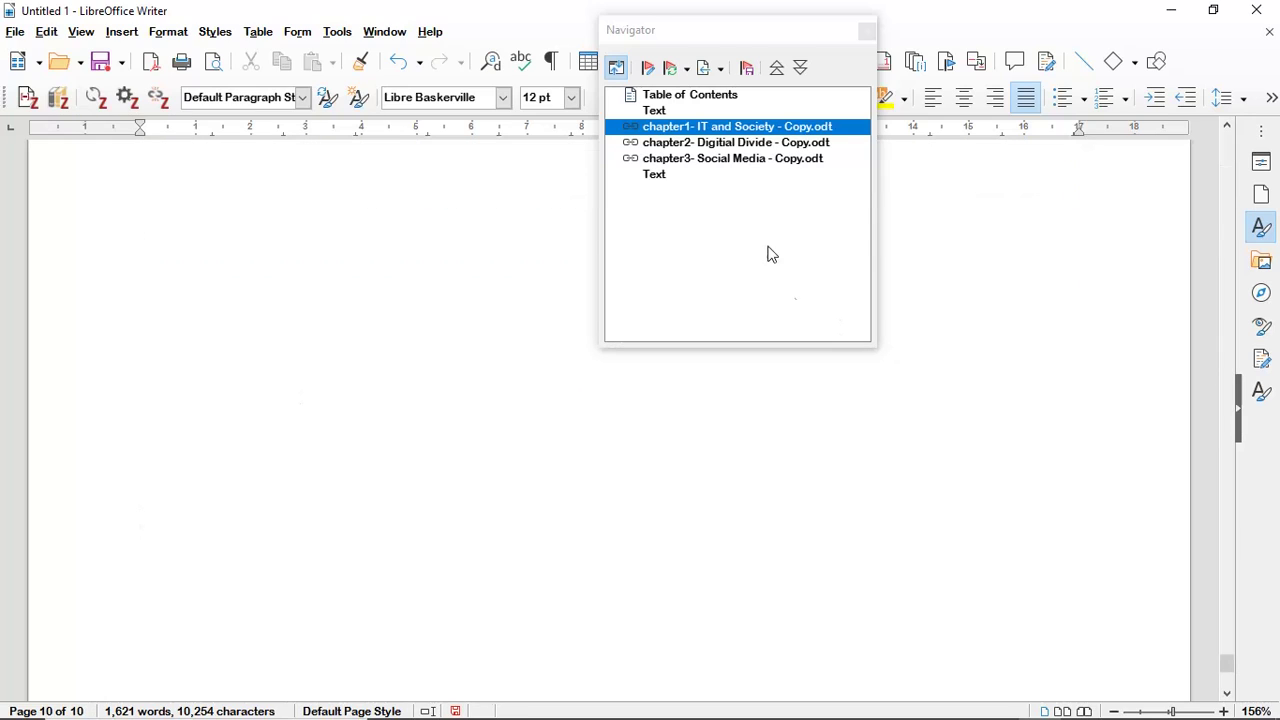
click(757, 36)
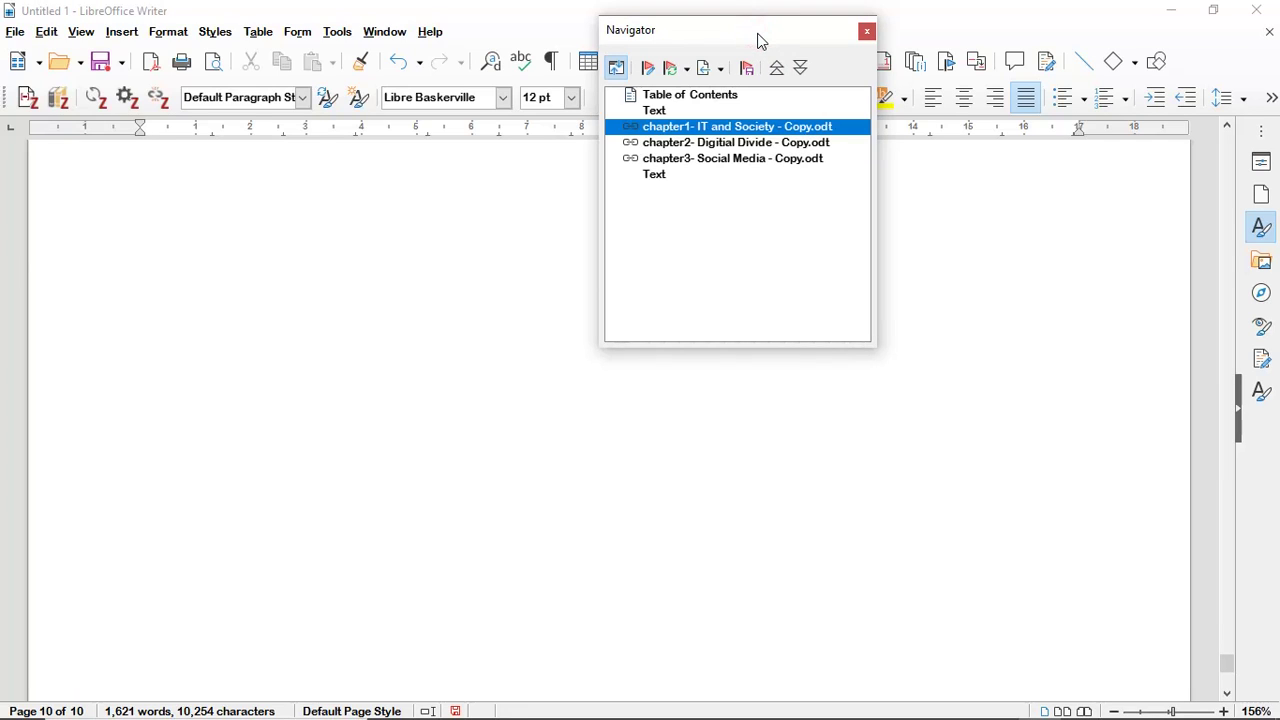
click(866, 33)
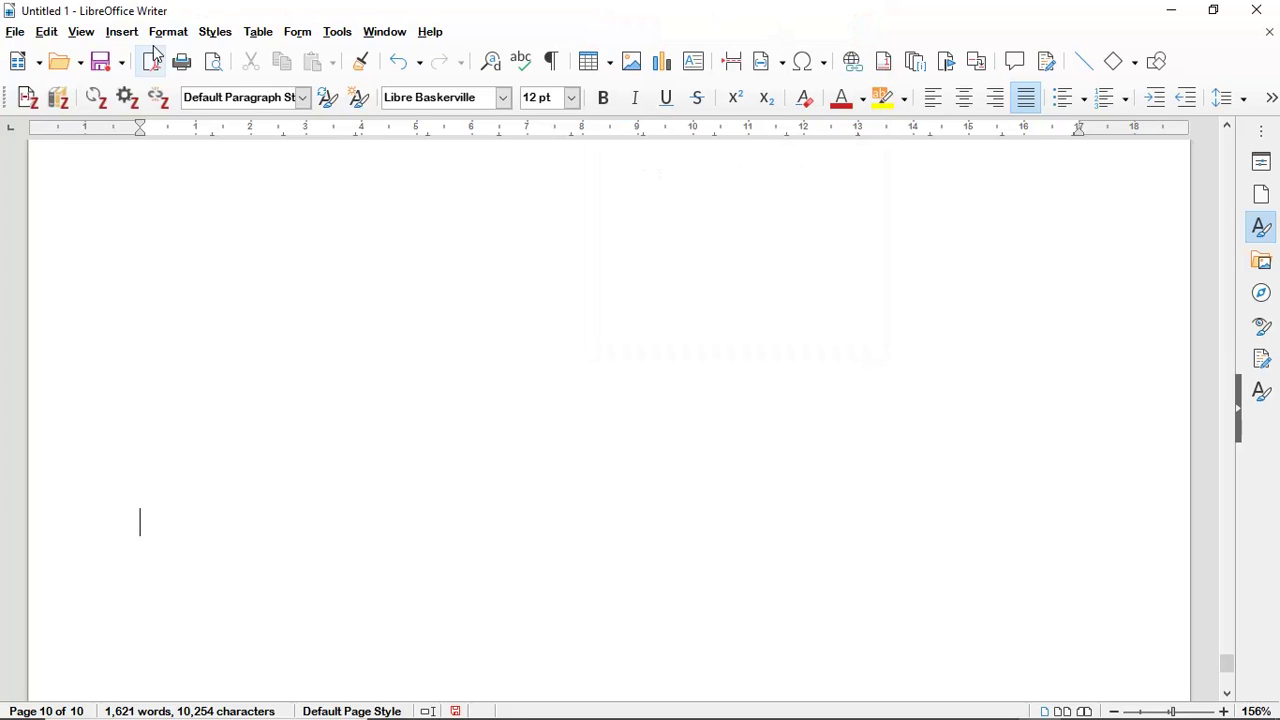
click(84, 36)
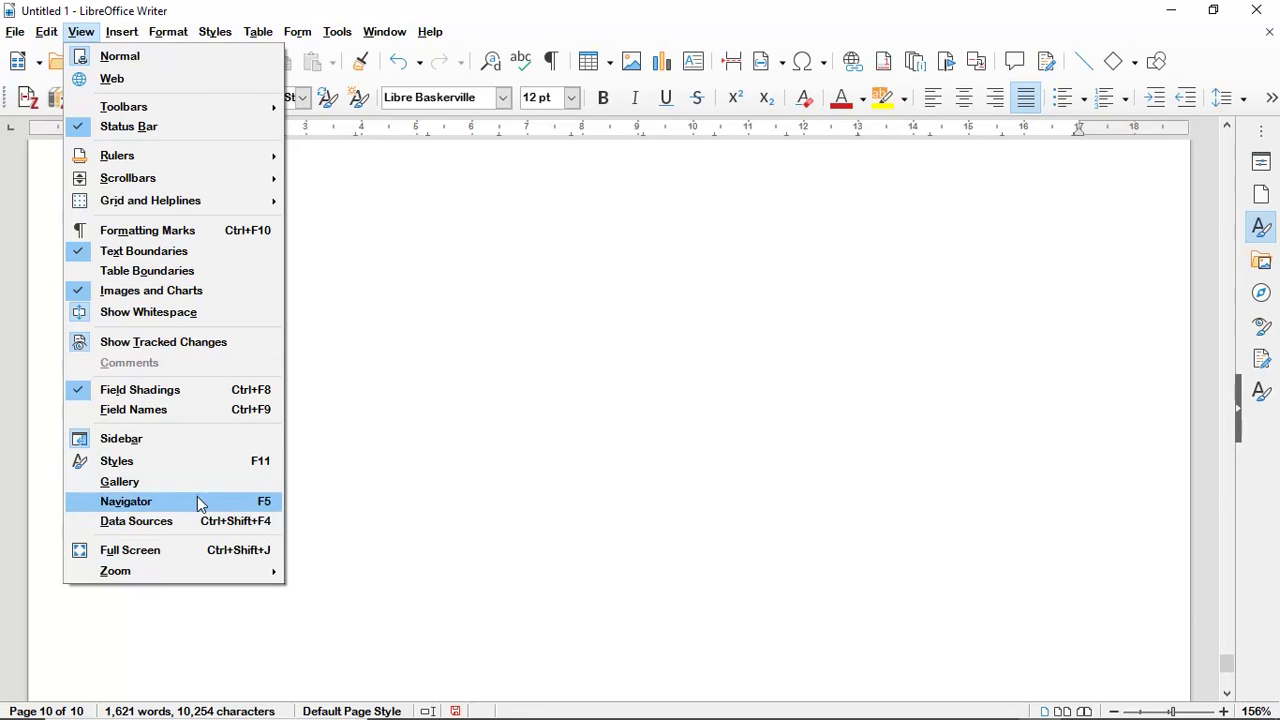
Reopen the Navigator in Master View, reposition it, and place the cursor in the Chapter 1 heading.
click(264, 505)
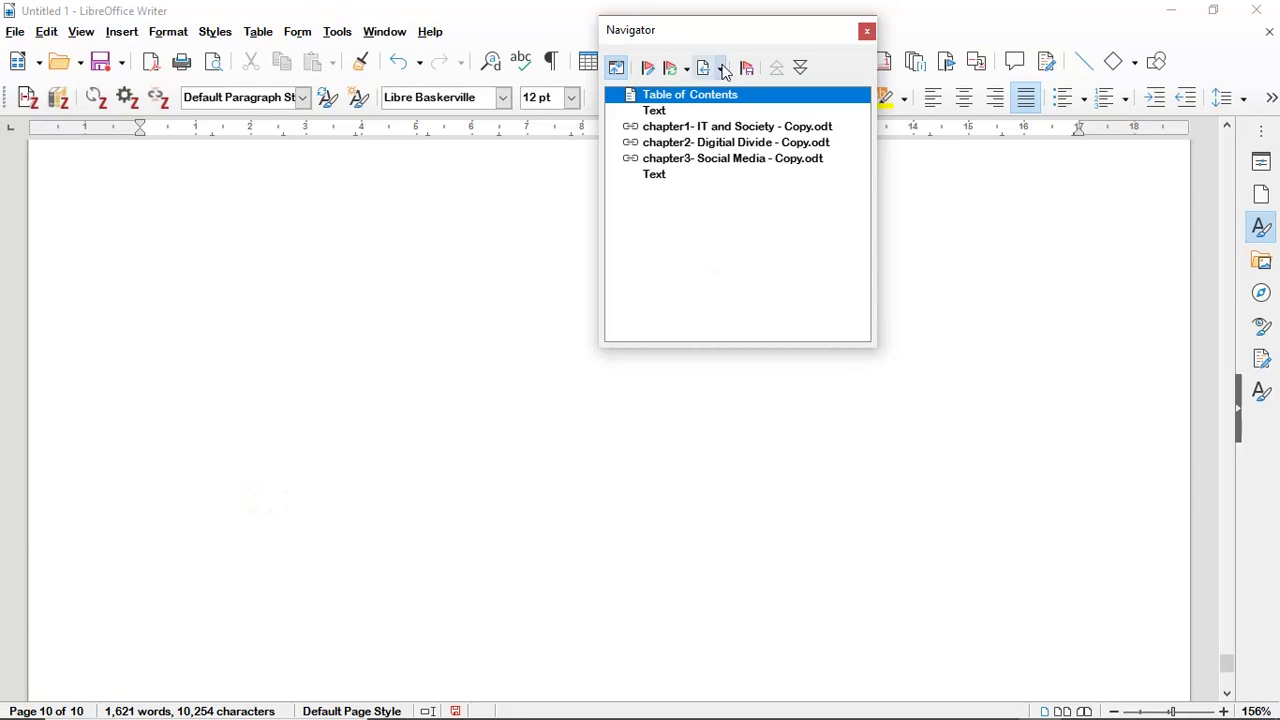
drag(704, 34, 718, 74)
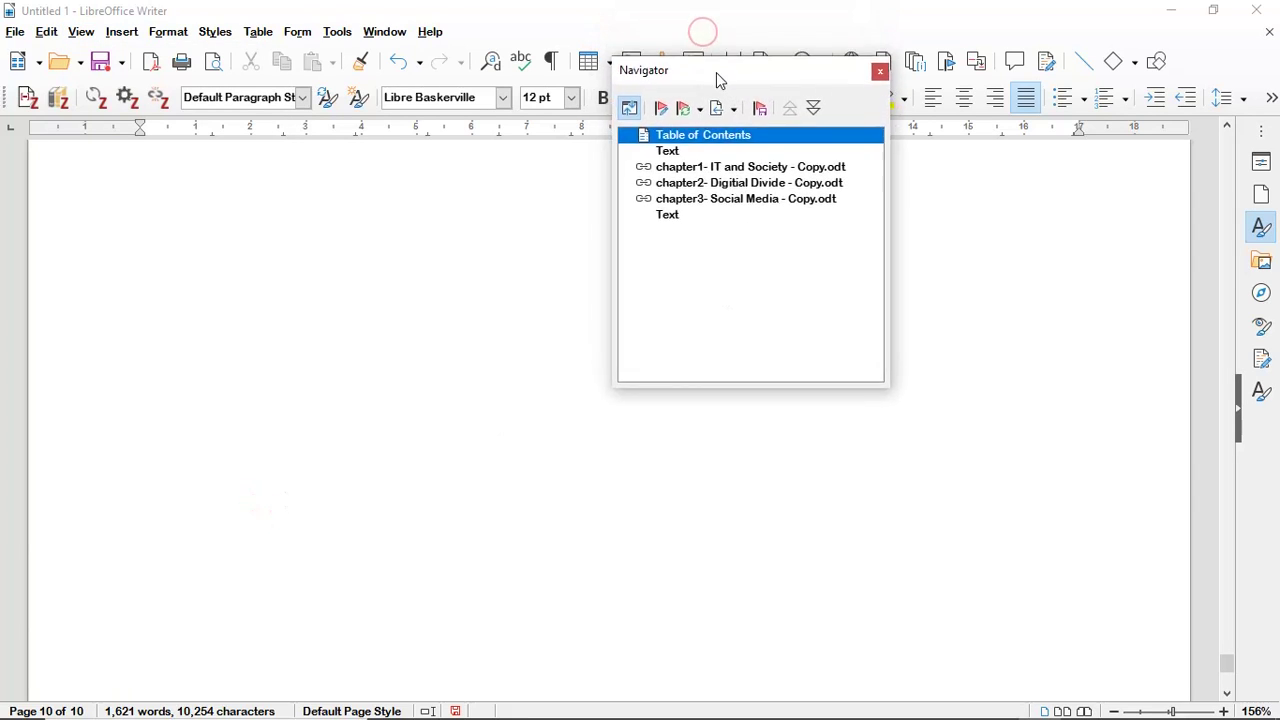
click(630, 109)
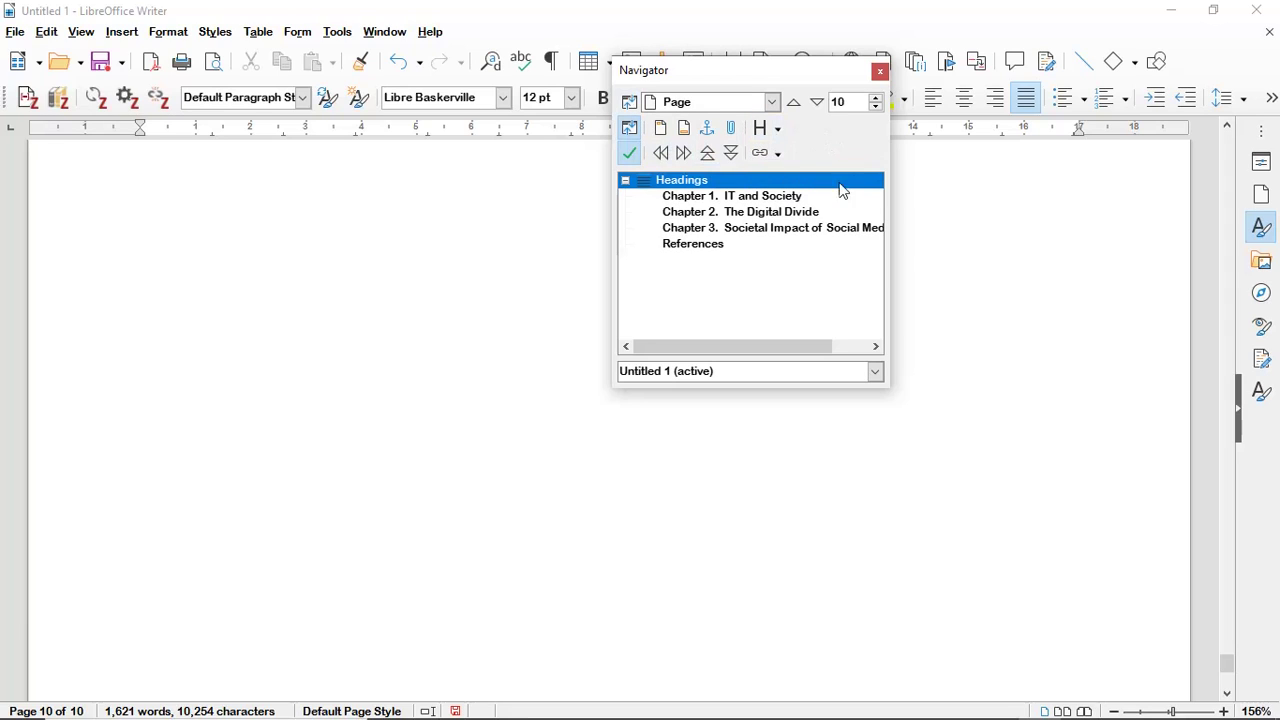
click(631, 105)
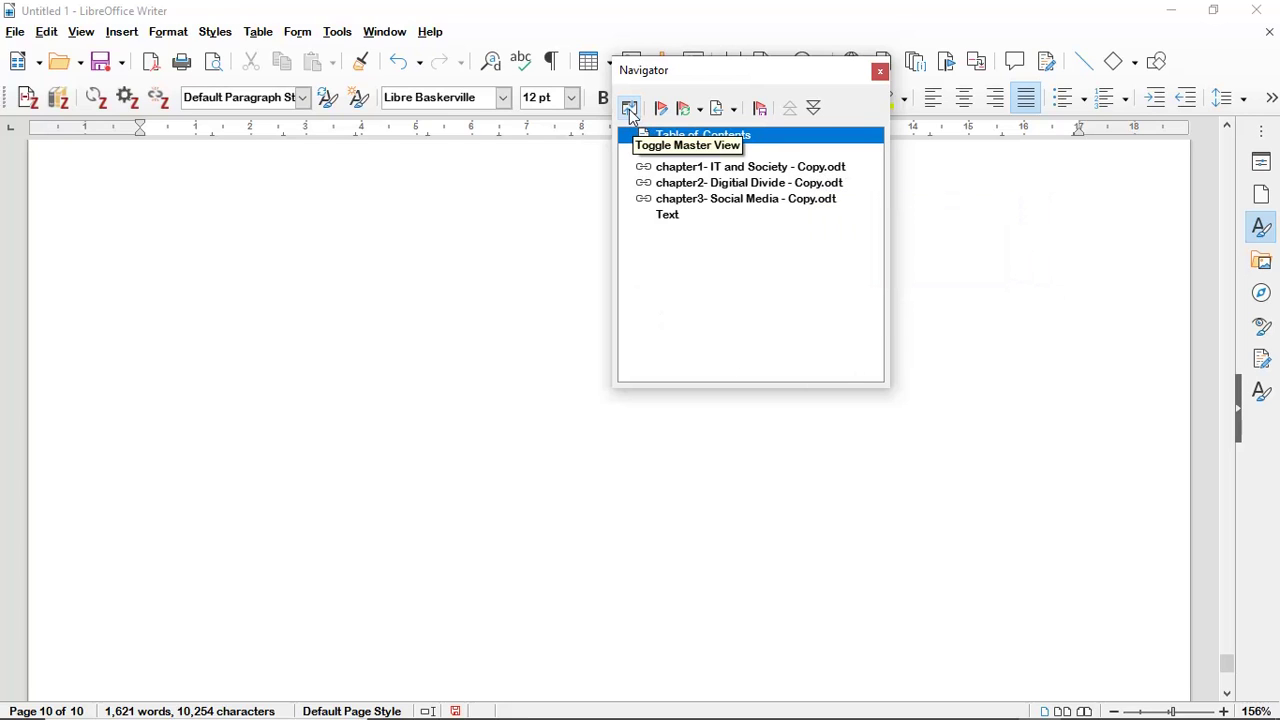
drag(680, 78, 675, 157)
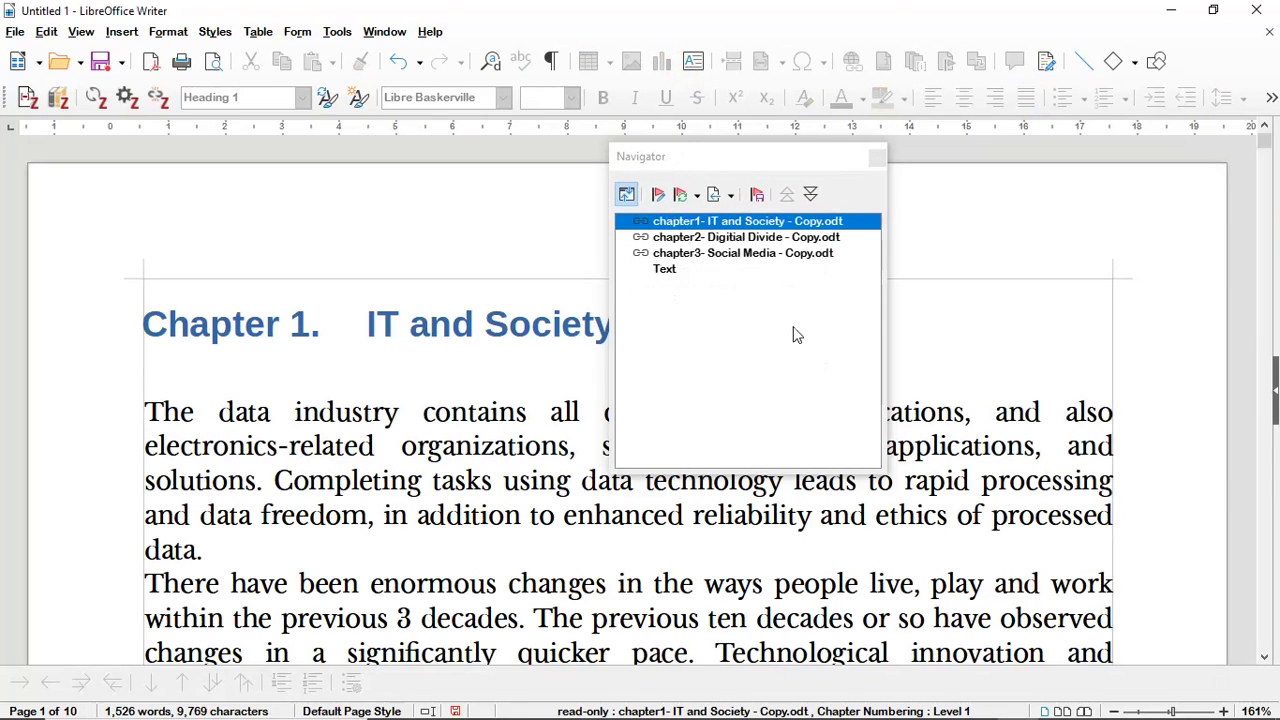
drag(757, 163, 908, 167)
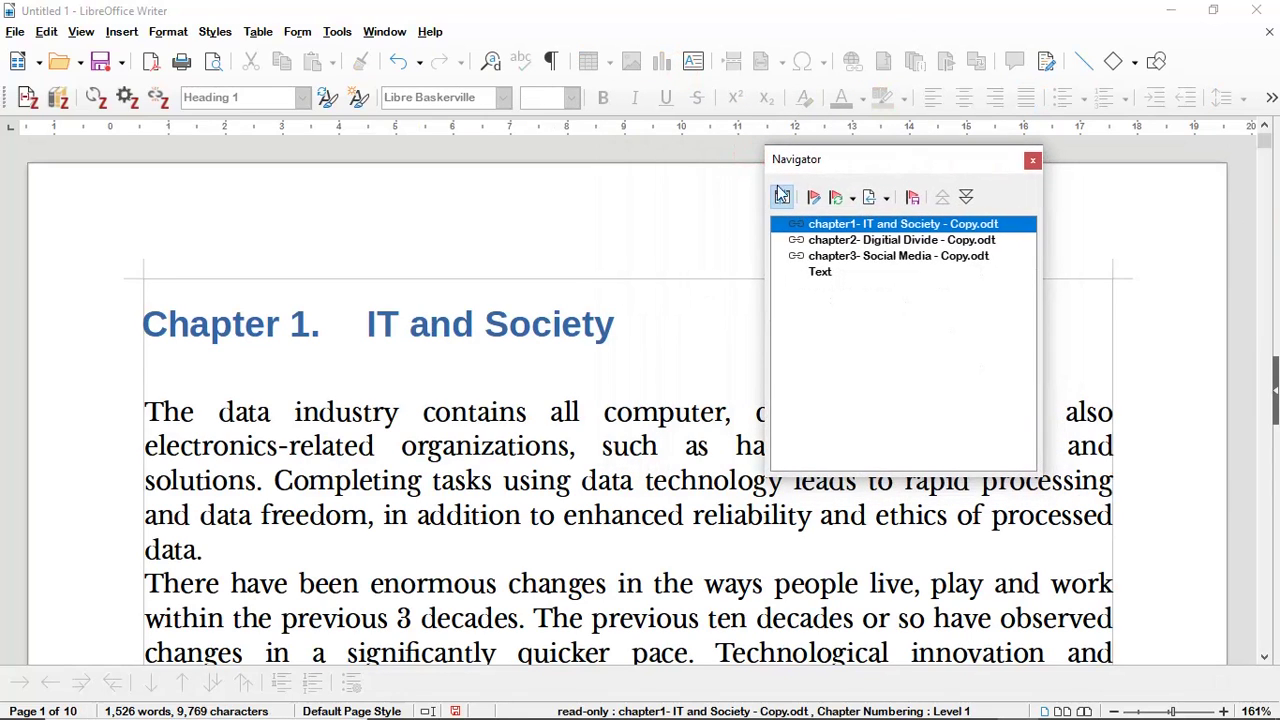
click(238, 330)
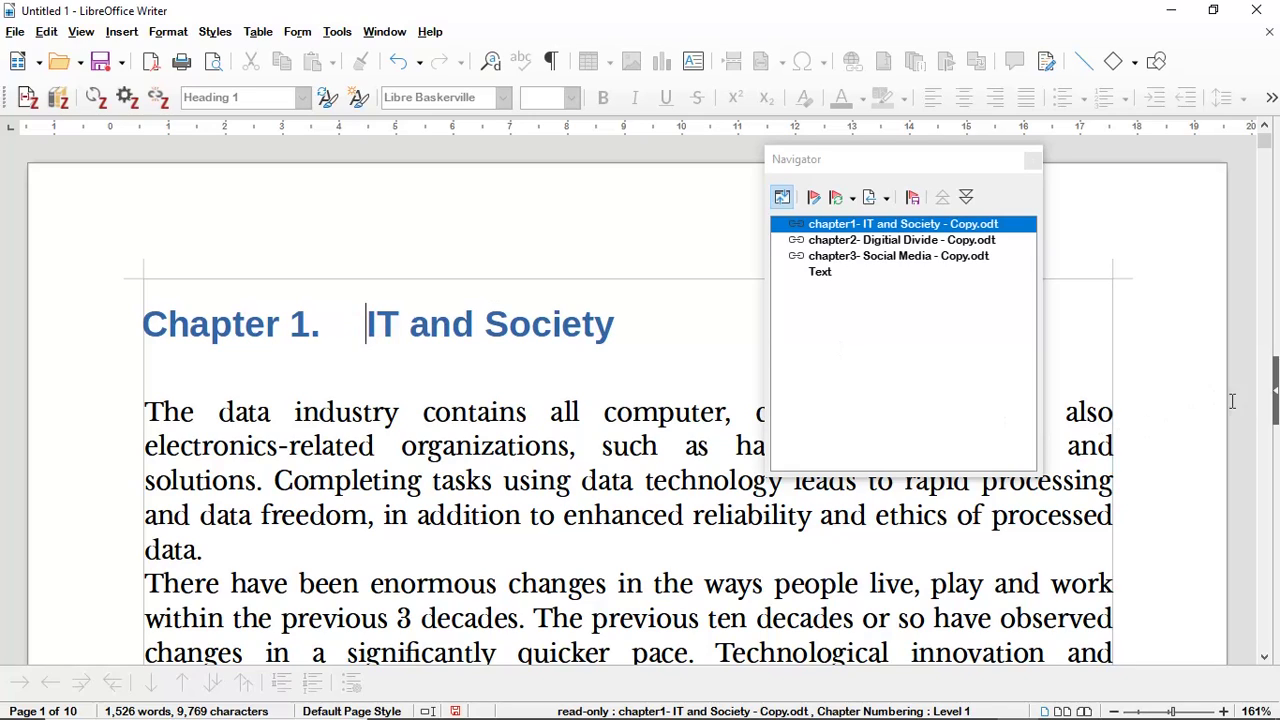
Give the Heading 1 style a page break before, so each chapter title starts a new page.
click(1275, 395)
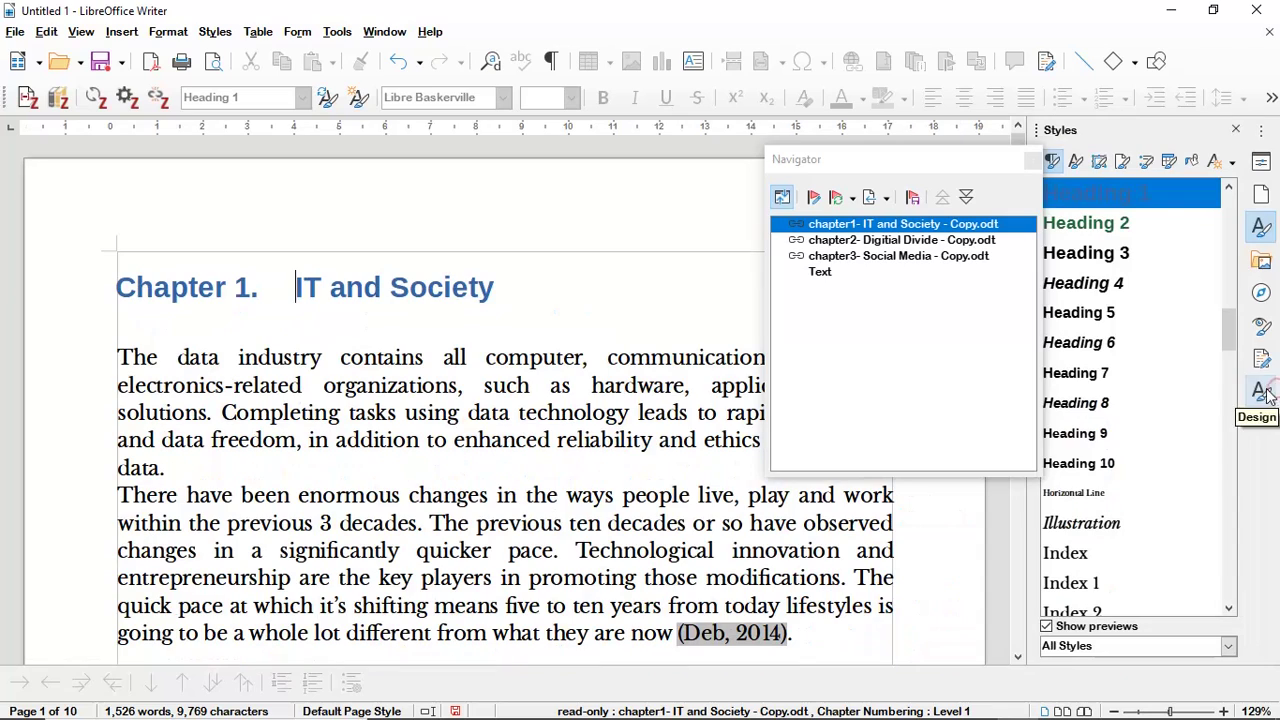
right_click(1104, 196)
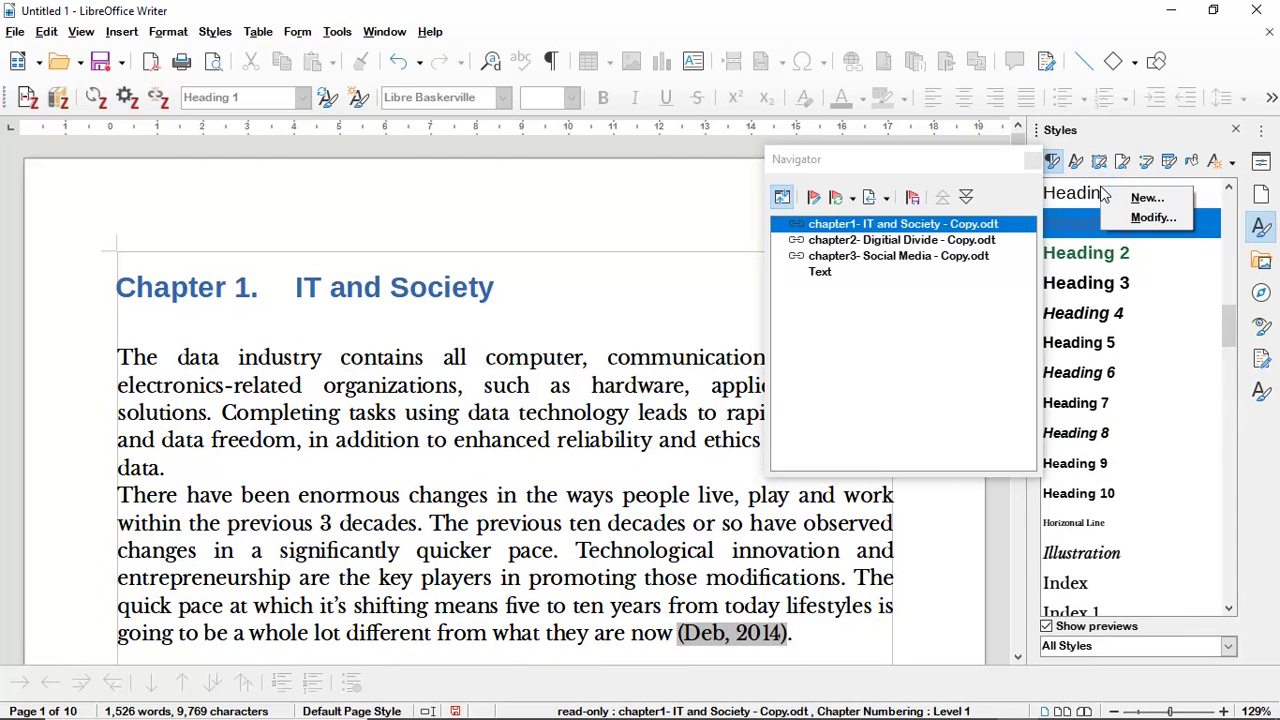
click(1150, 218)
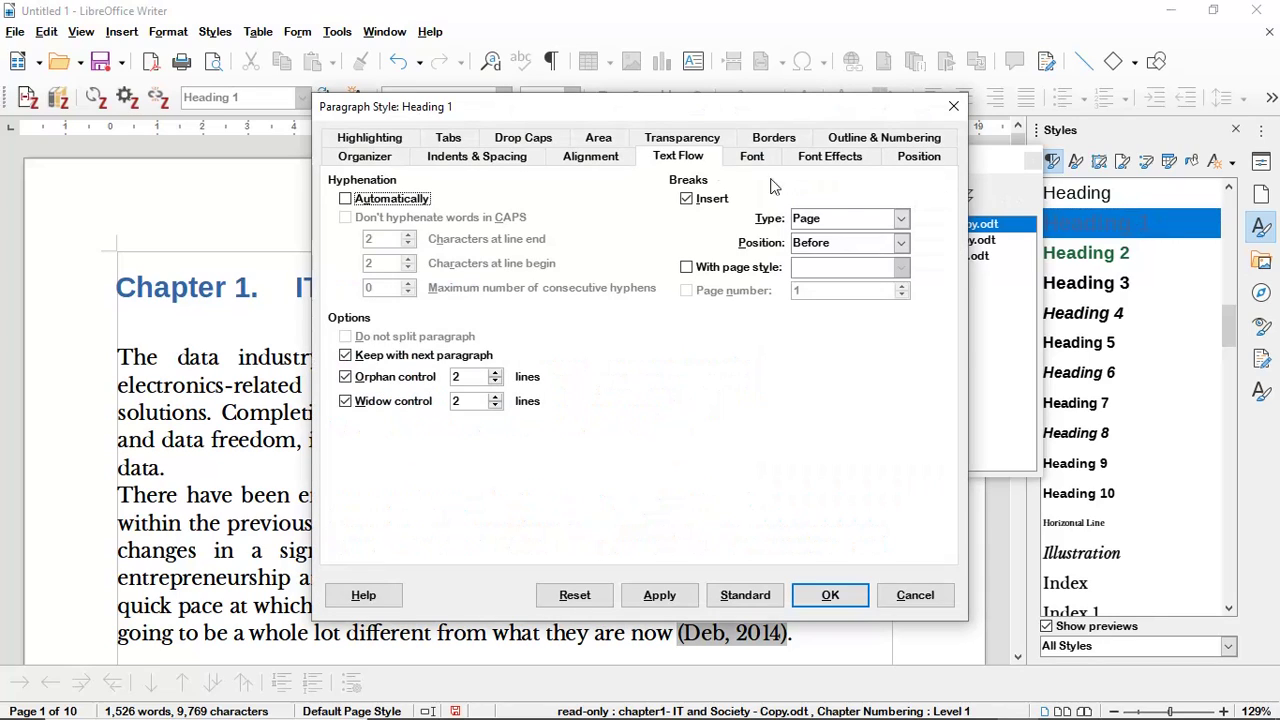
click(687, 199)
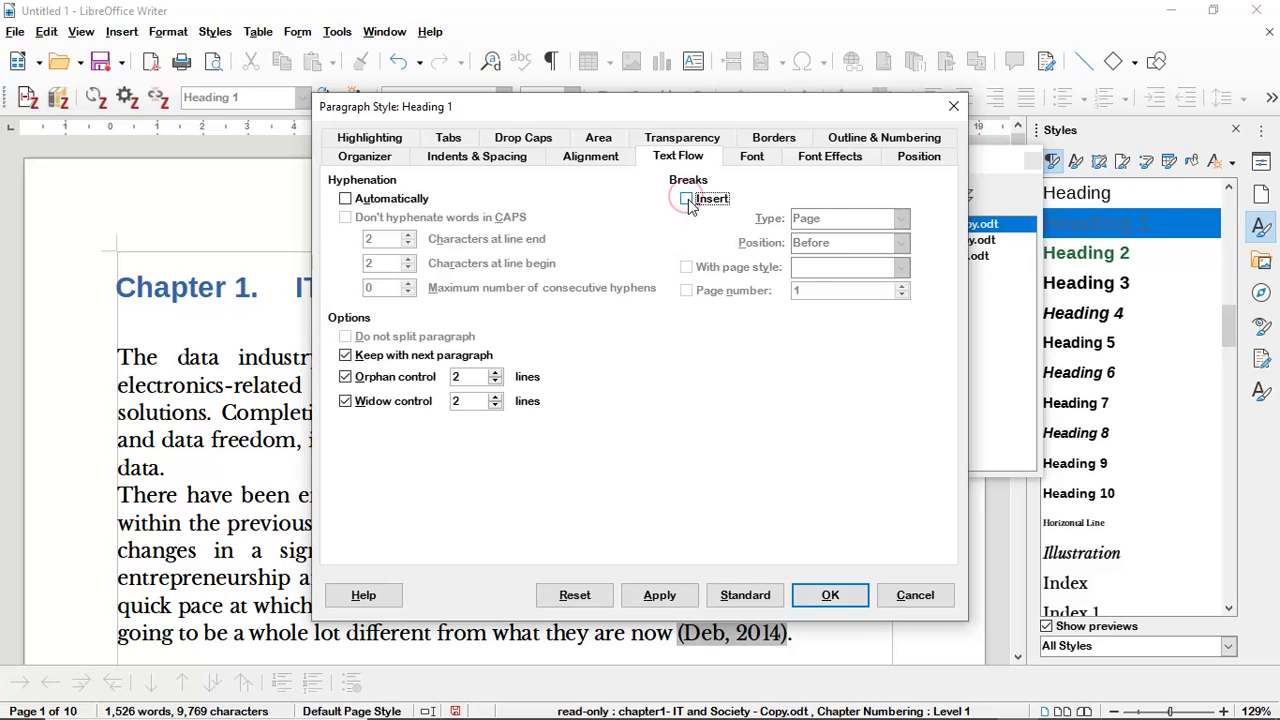
click(687, 200)
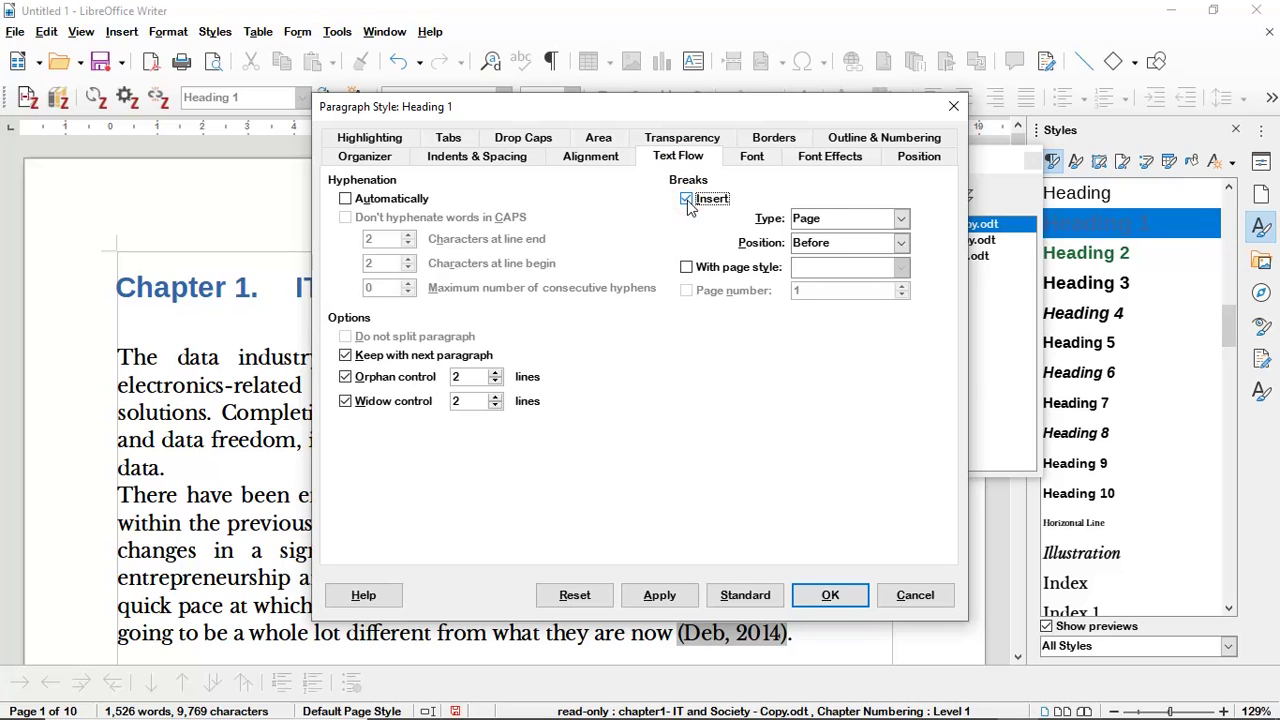
click(687, 200)
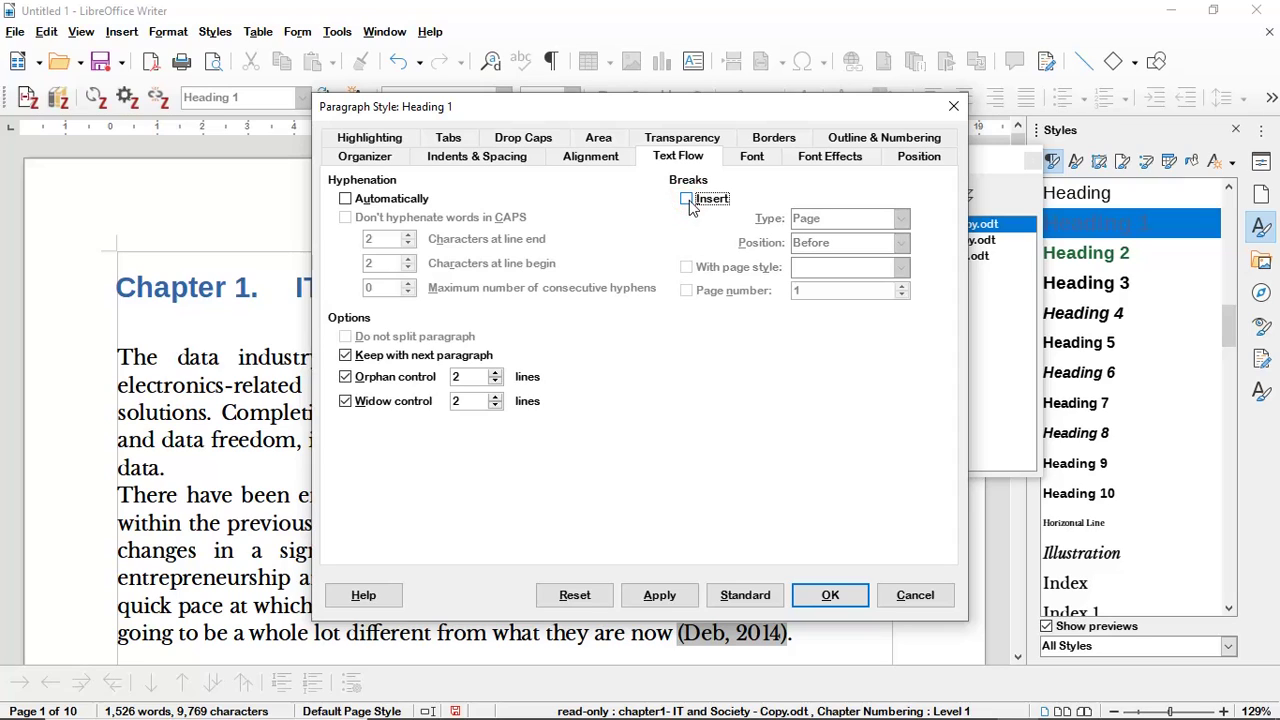
click(687, 200)
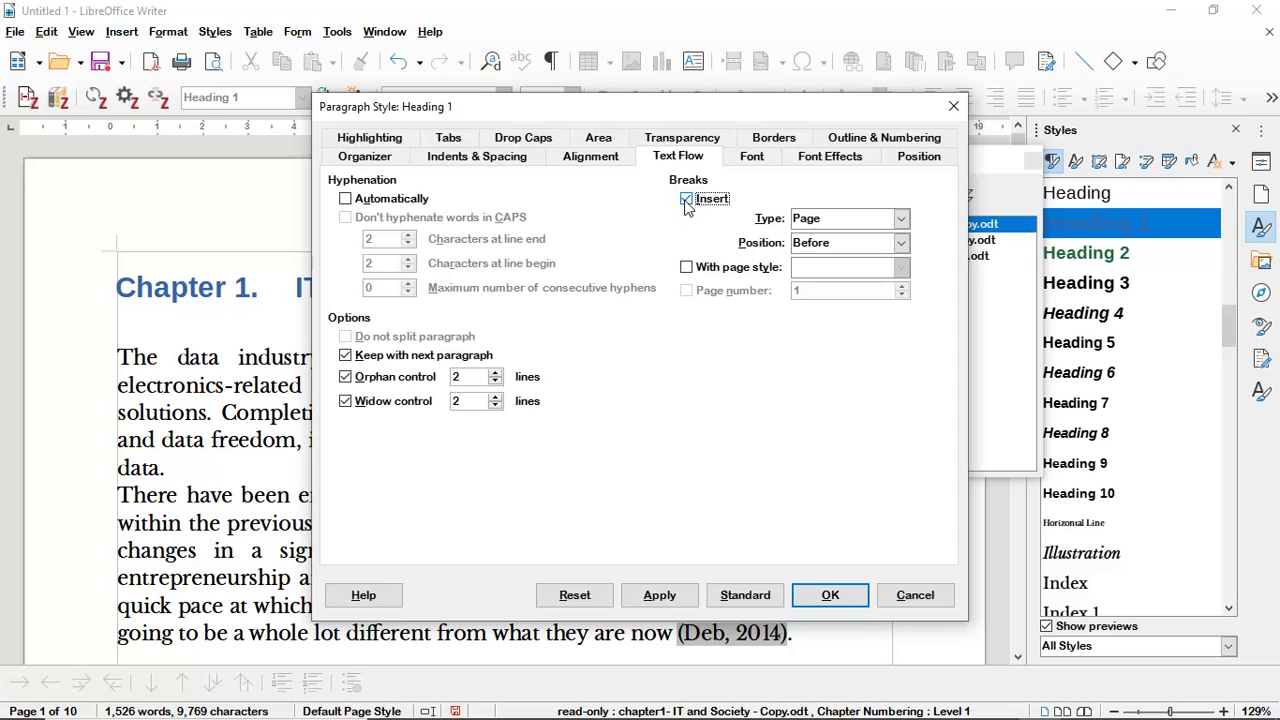
click(815, 595)
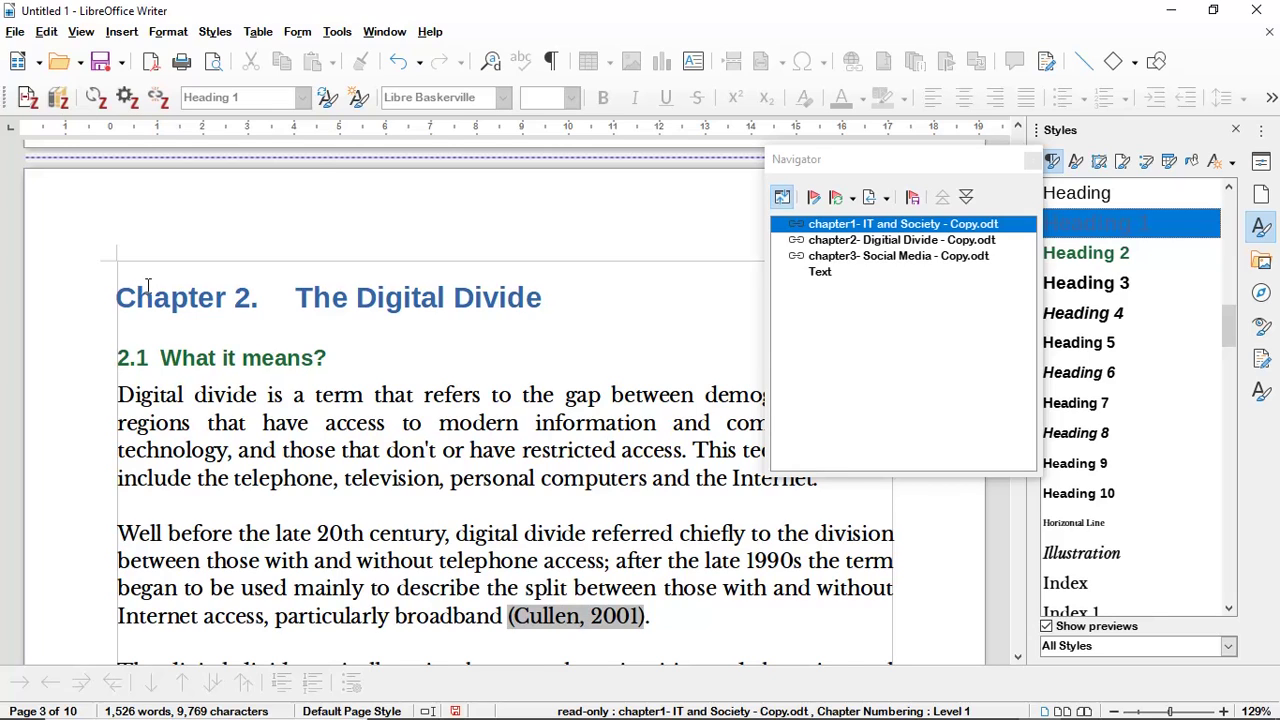
scroll(402, 330, down, 20)
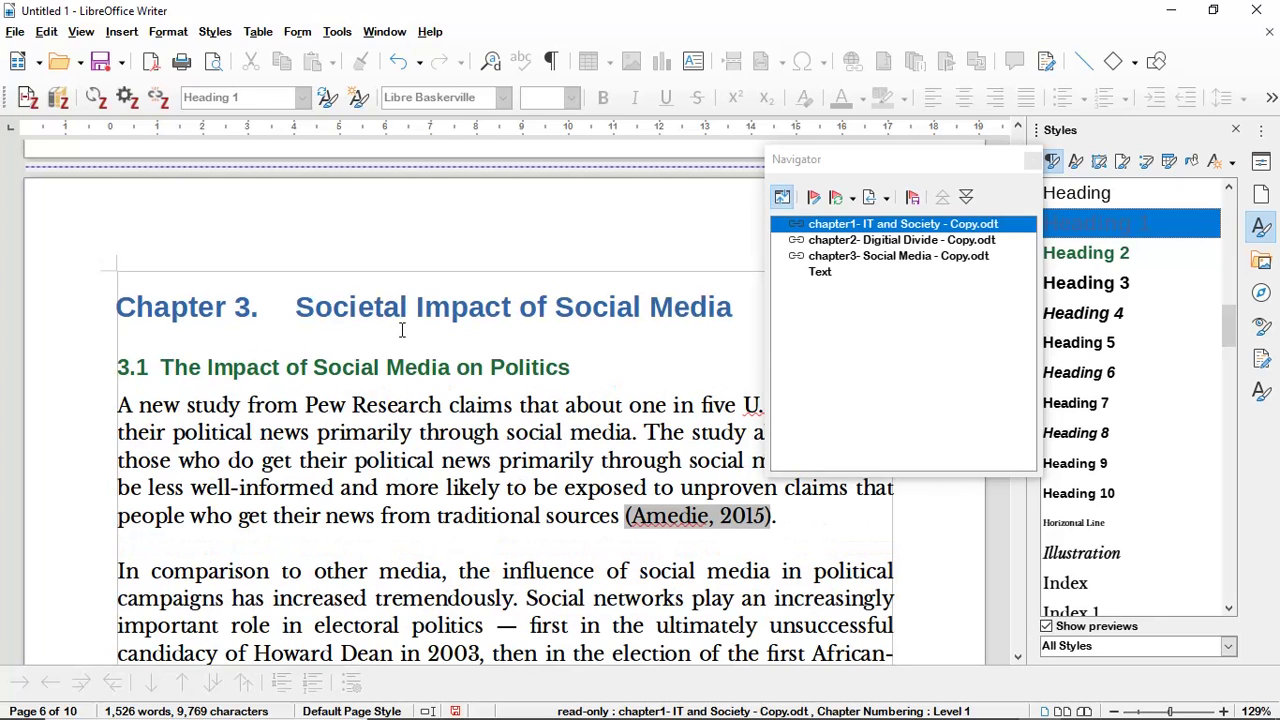